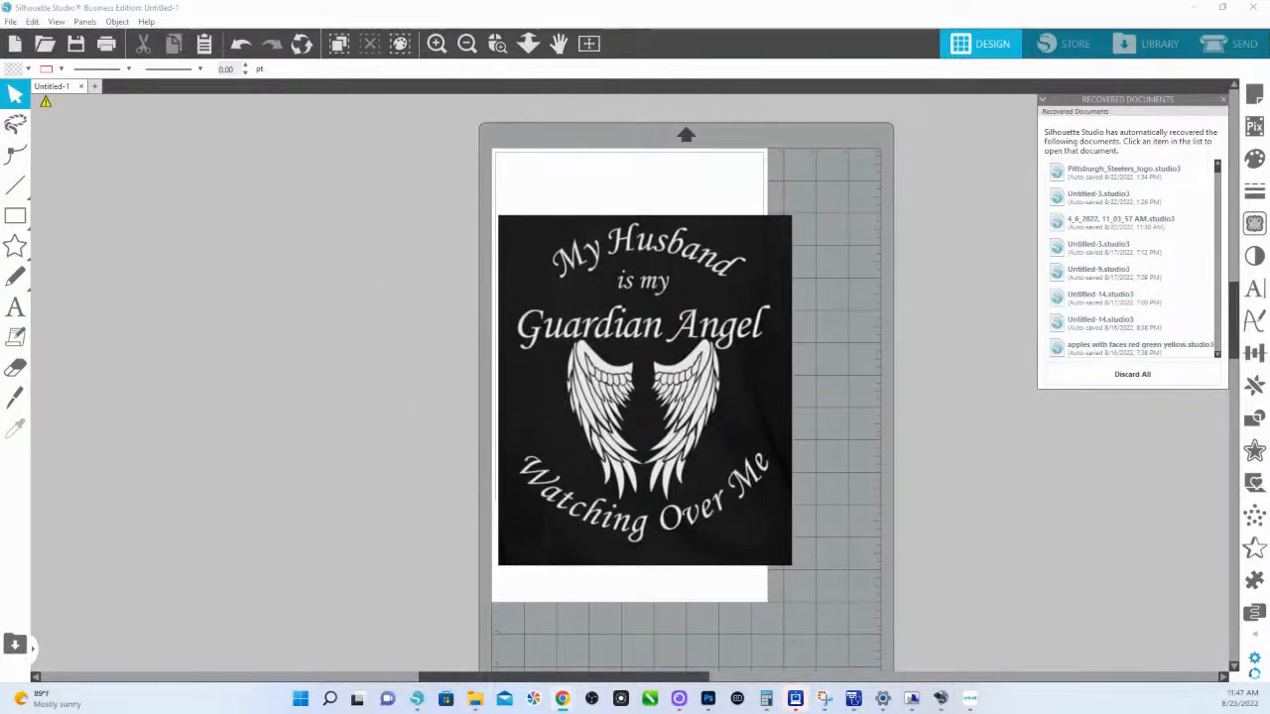
# Switch to the angel wings clipart search in Chrome and copy the enlarged black angel wings image.
pyautogui.moveTo(562, 699)
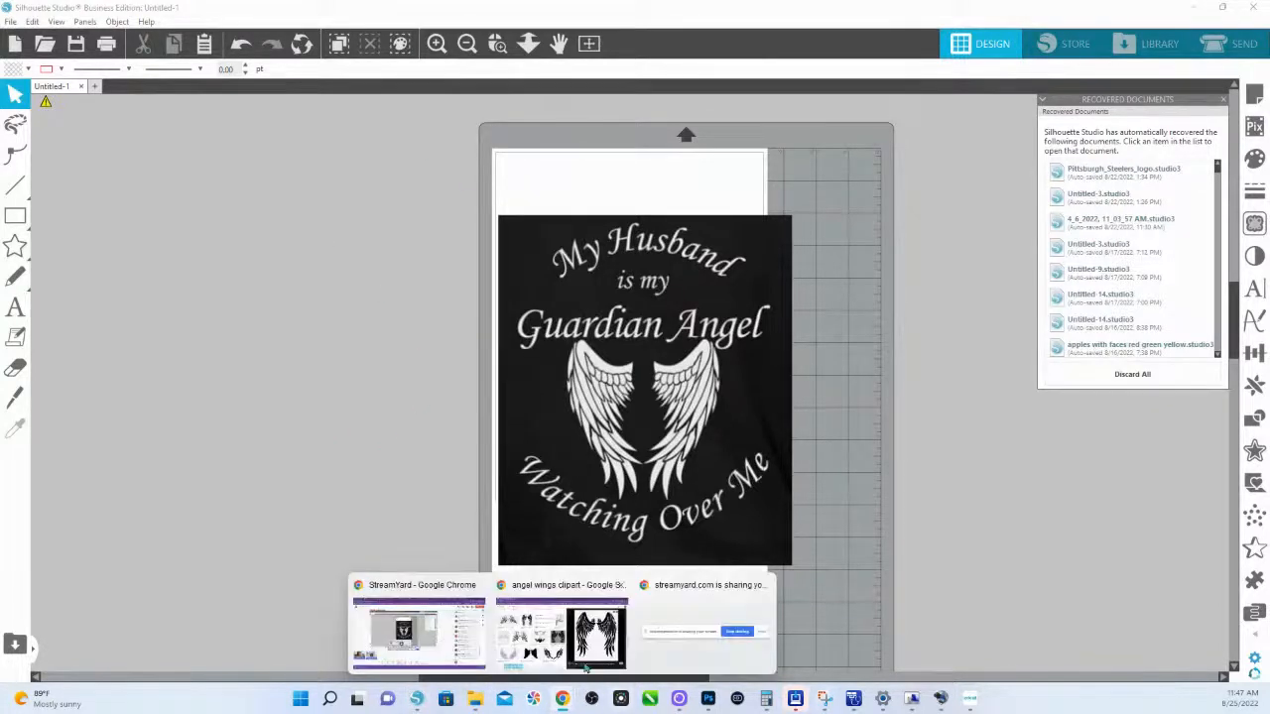
pyautogui.click(561, 625)
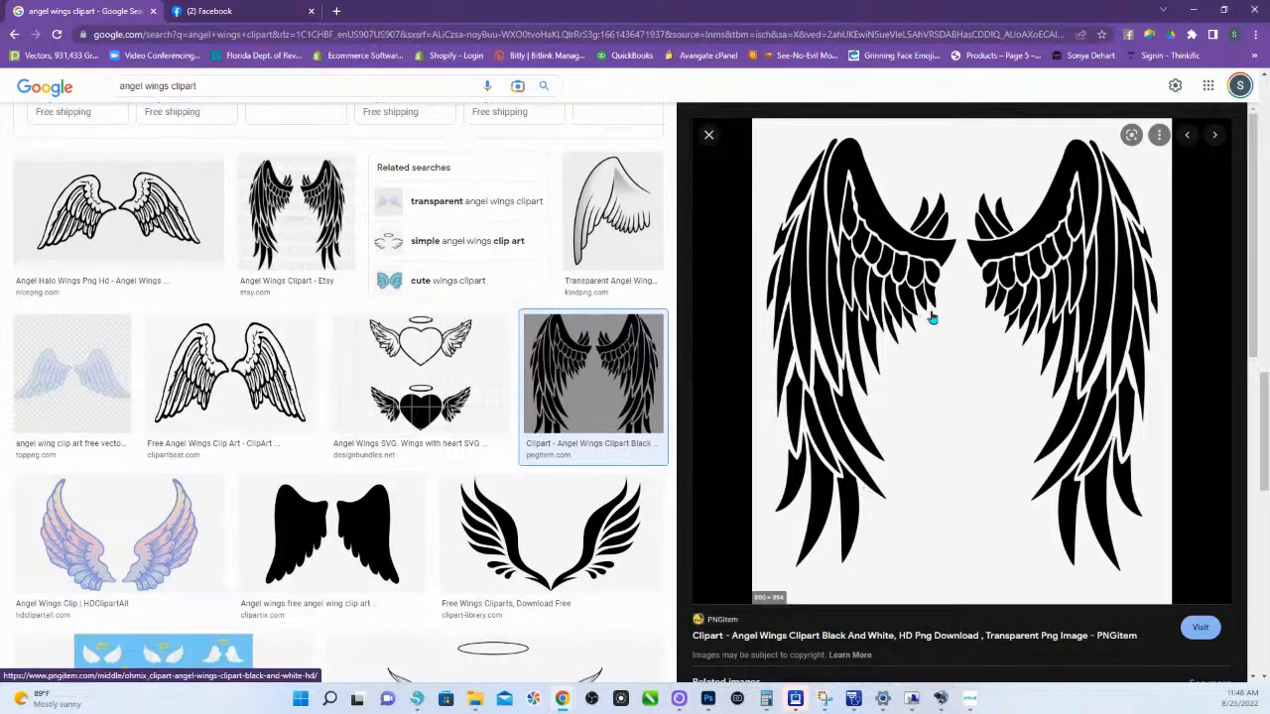
pyautogui.moveTo(692, 684)
pyautogui.scroll(-2, 907, 410)
pyautogui.scroll(2, 916, 360)
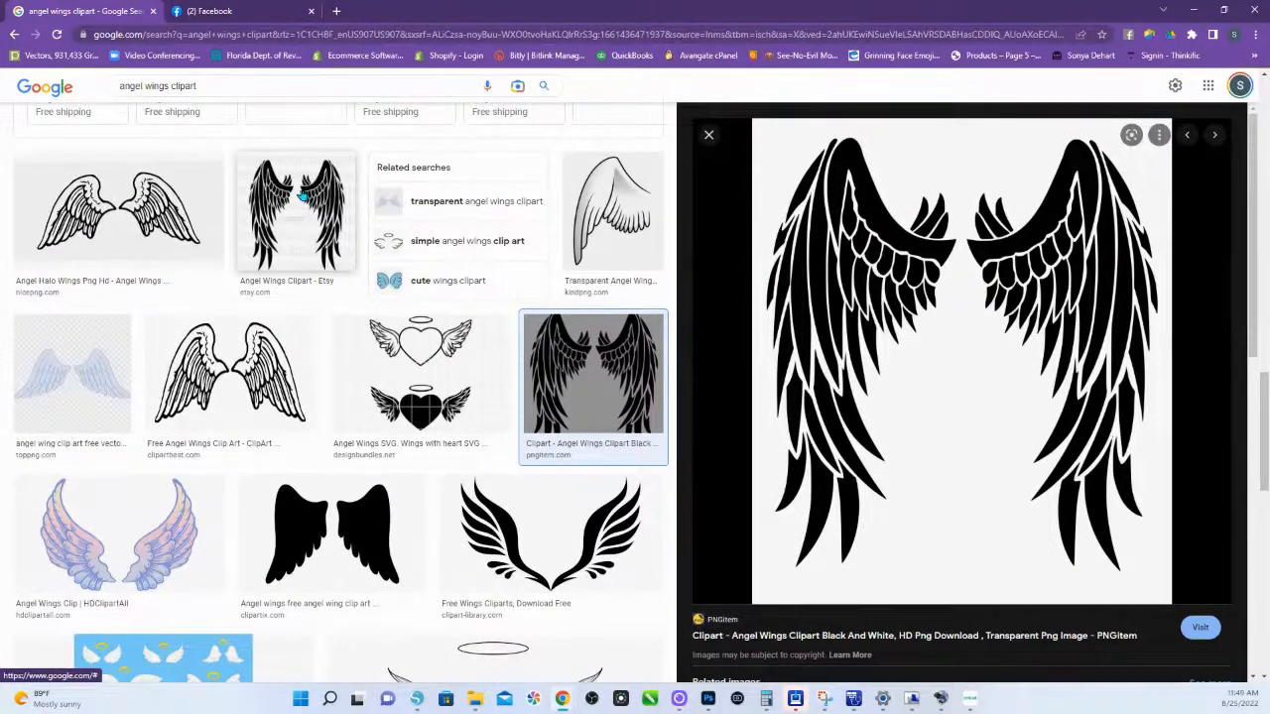
pyautogui.rightClick(928, 325)
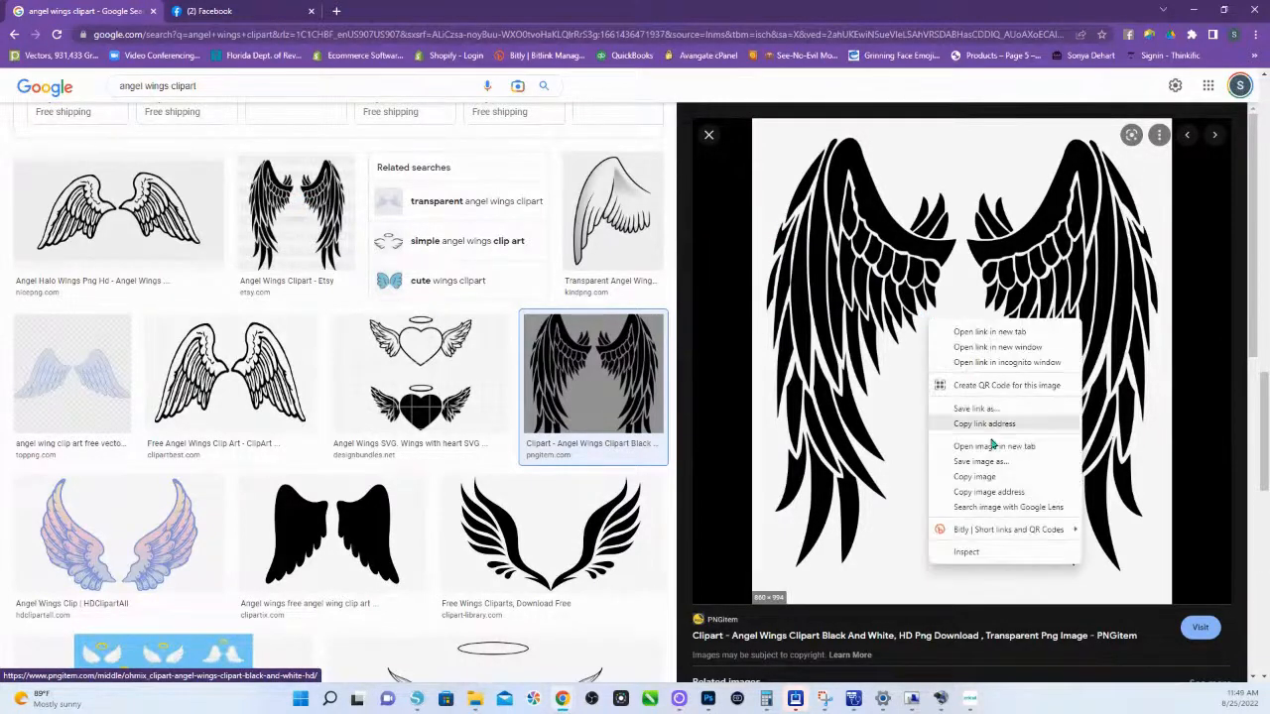
pyautogui.click(975, 478)
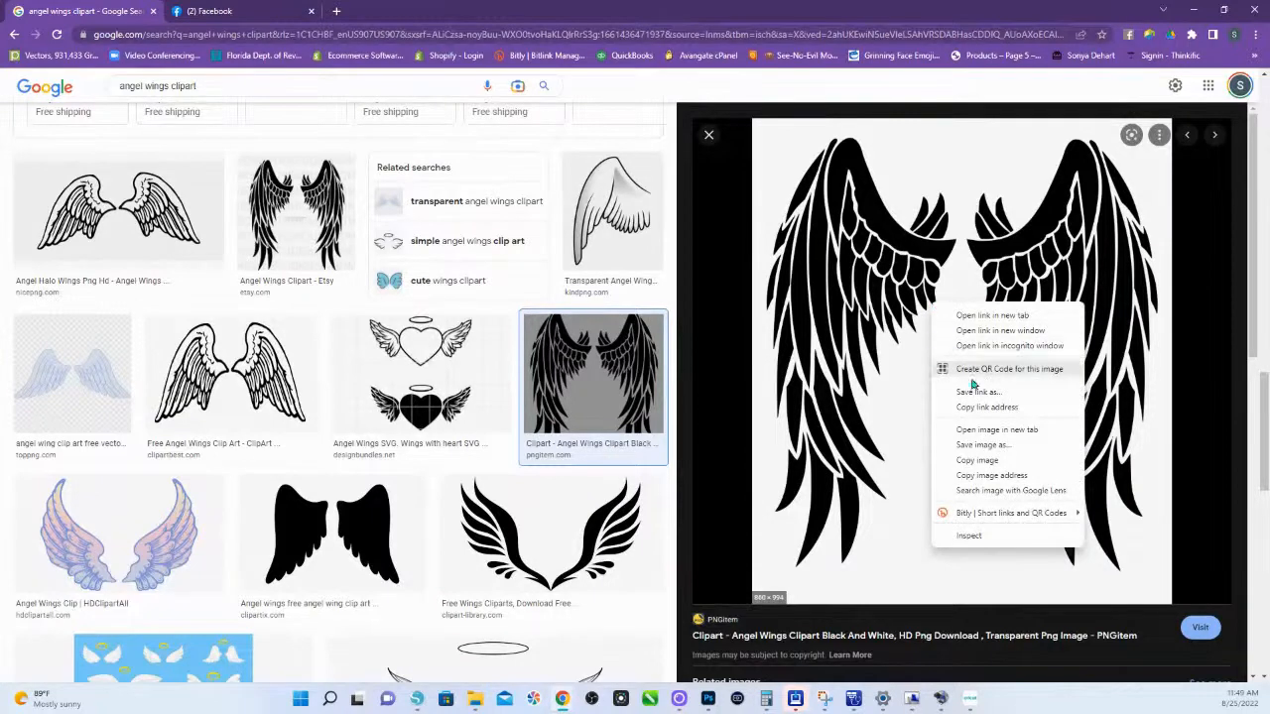
# Save the enlarged angel wings image as a PNG named "free angel wings" in the SILaholicsAcademy folder.
pyautogui.click(986, 448)
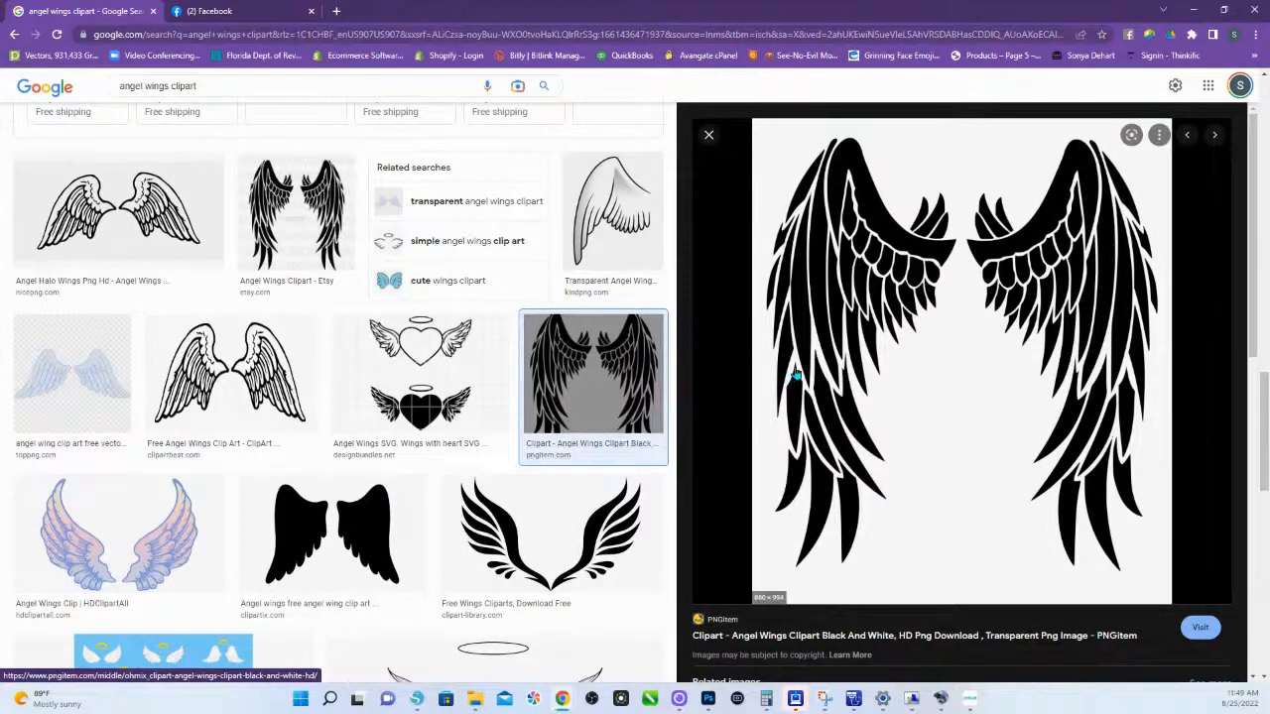
pyautogui.rightClick(890, 346)
pyautogui.press('v')
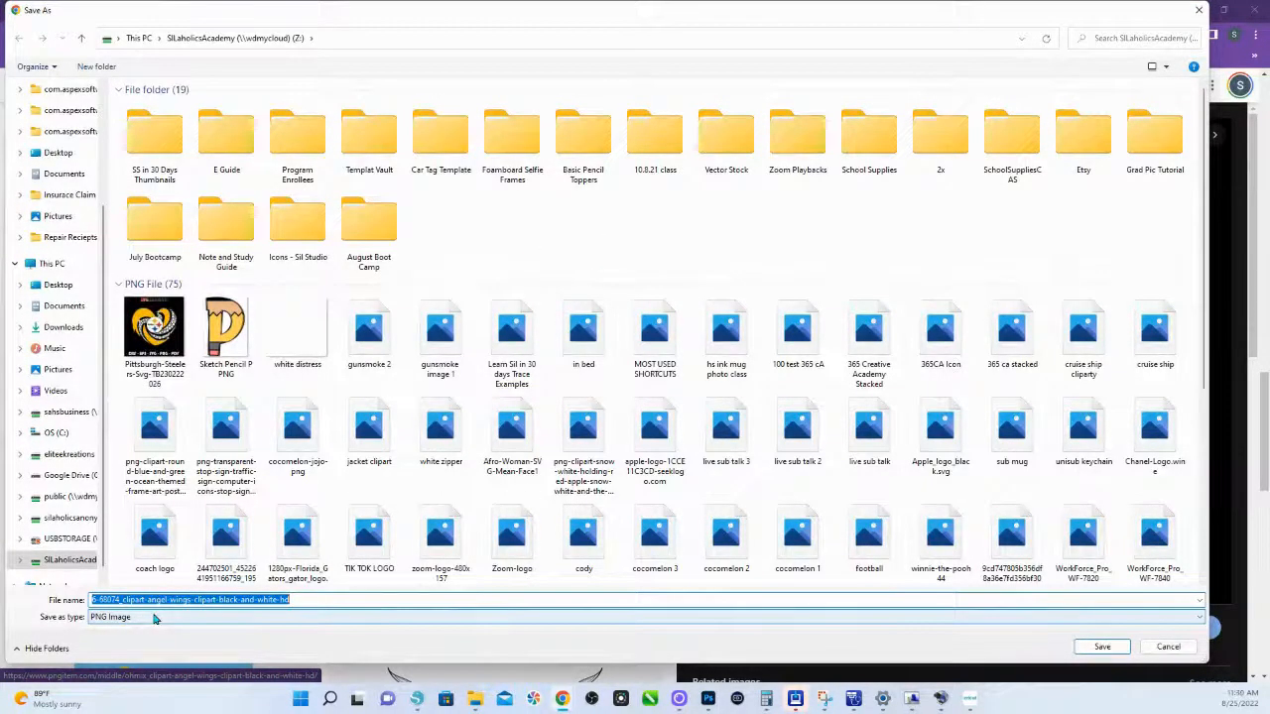
pyautogui.write('free an')
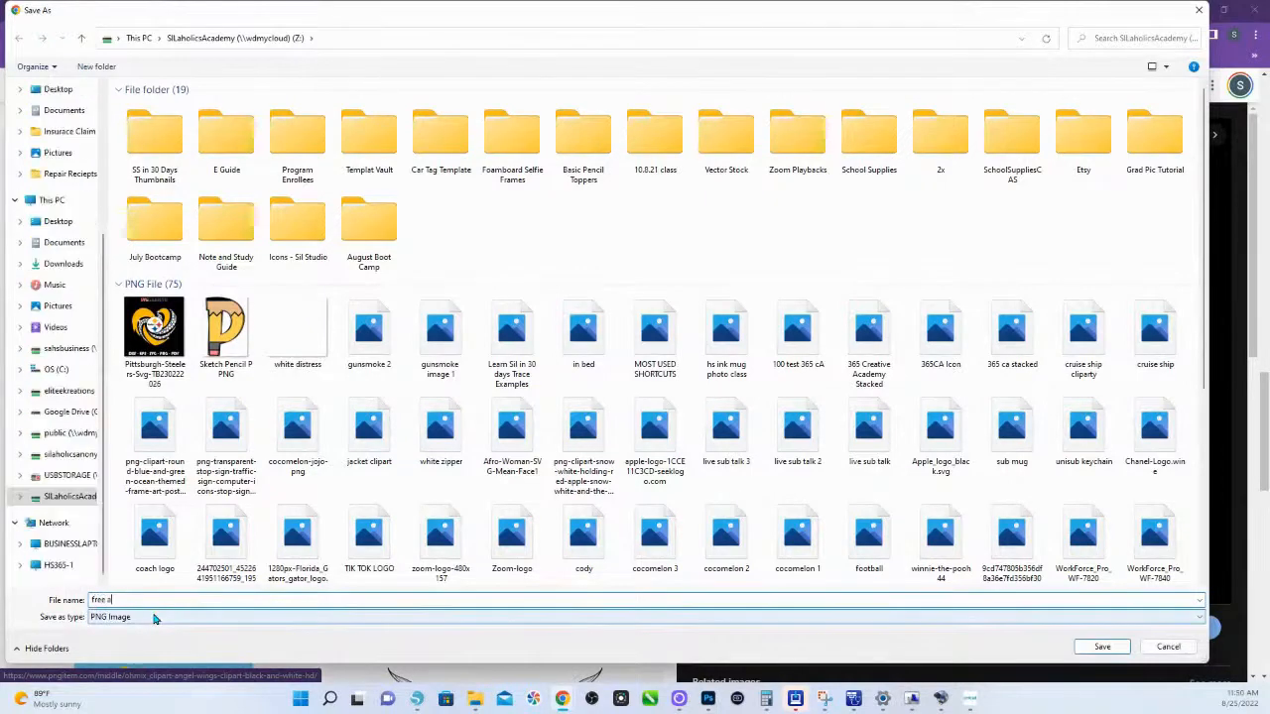
pyautogui.write('gel wings')
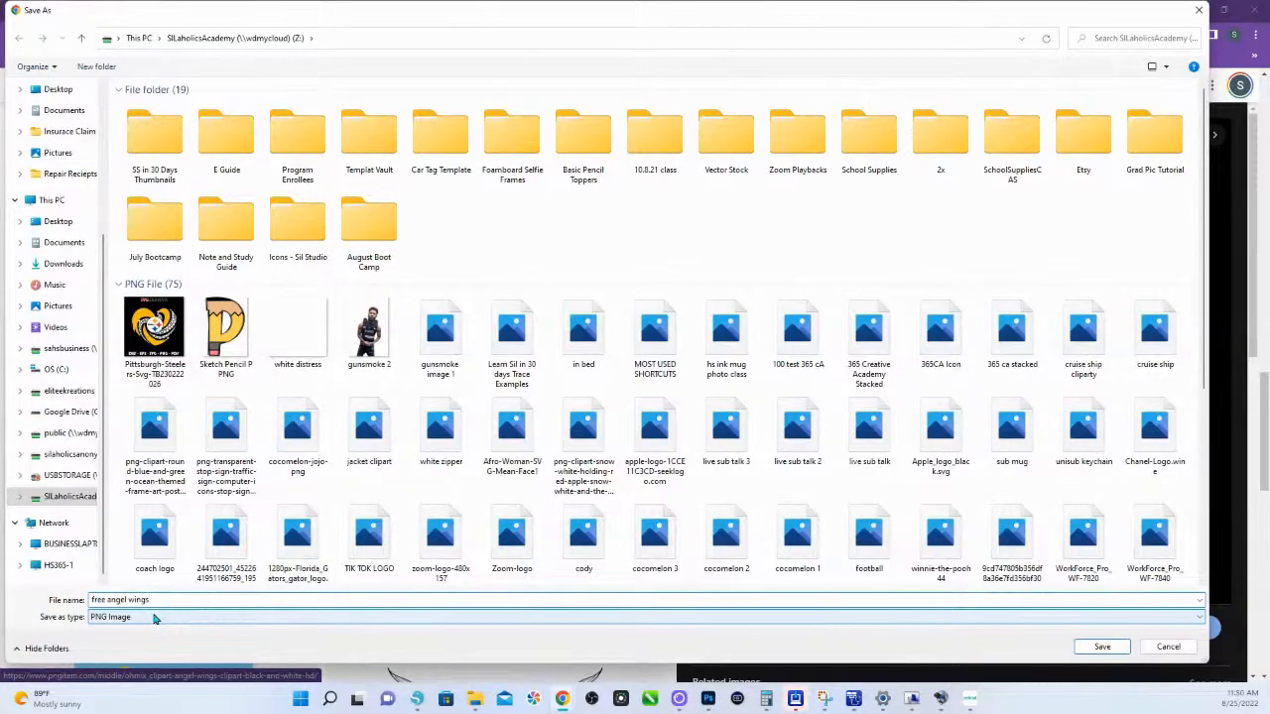
pyautogui.press('Return')
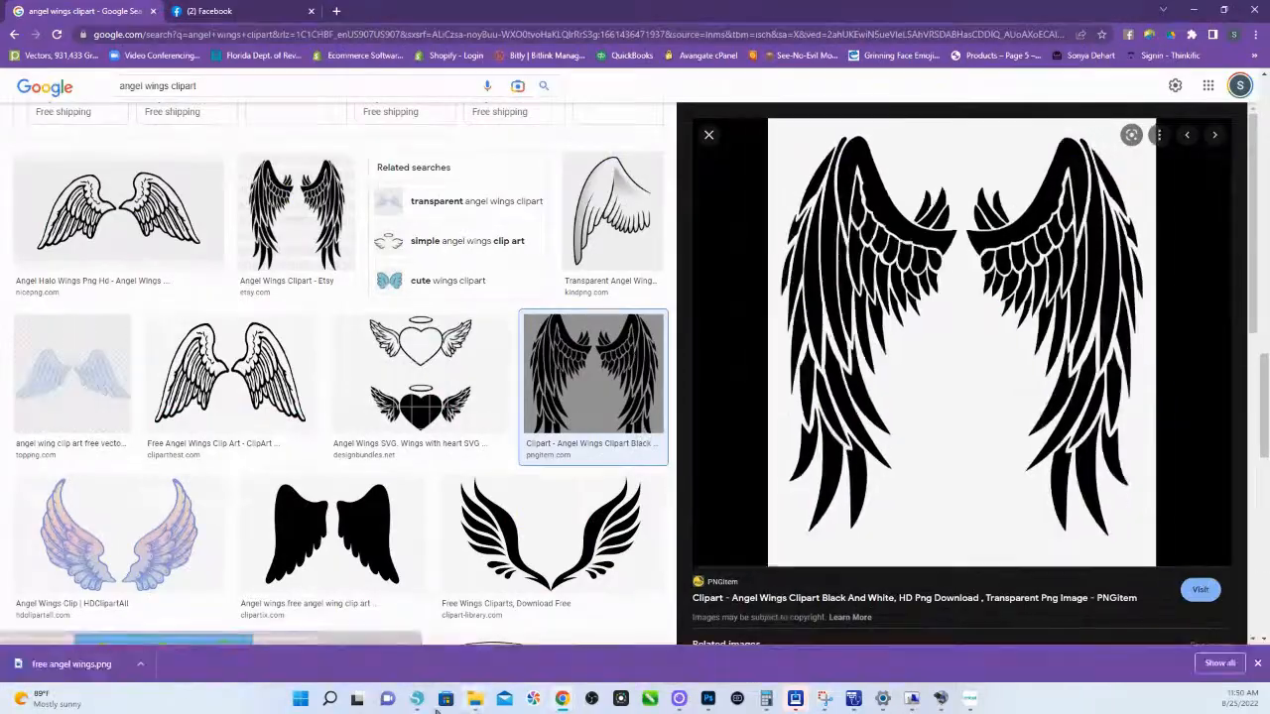
# Switch to Silhouette Studio and paste the copied wings image beside the Guardian Angel reference design.
pyautogui.click(417, 698)
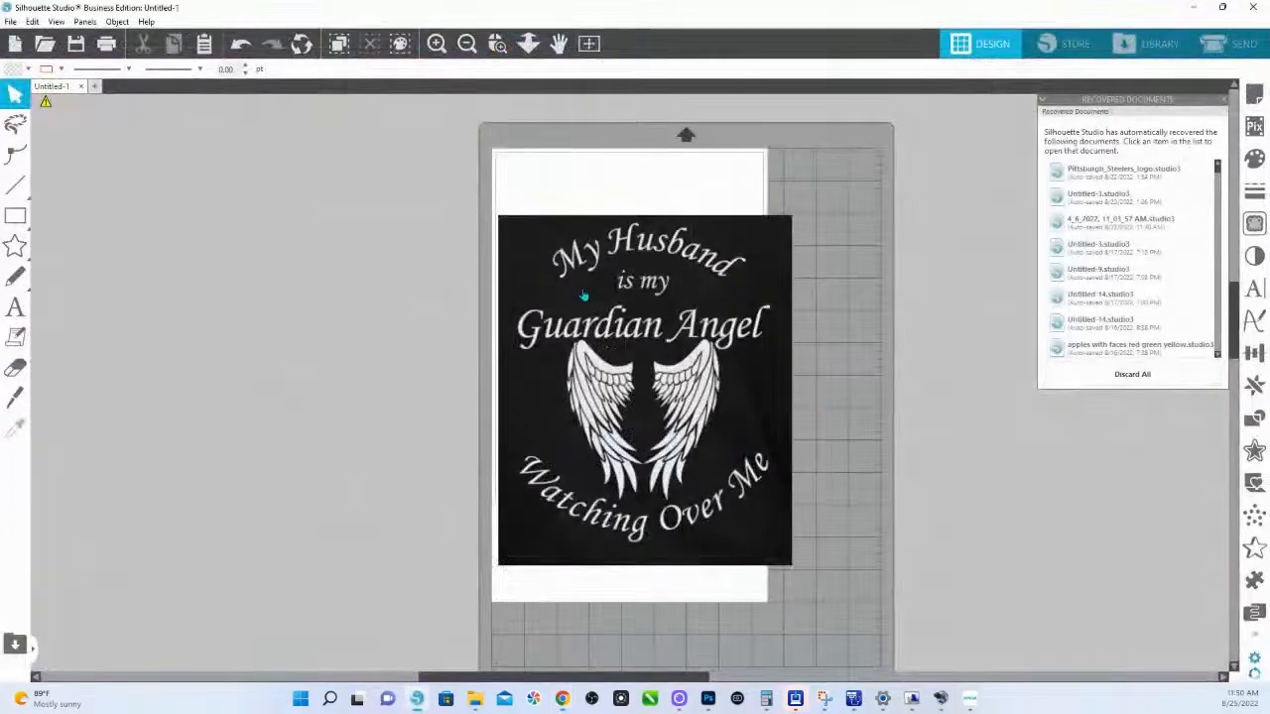
pyautogui.rightClick(349, 299)
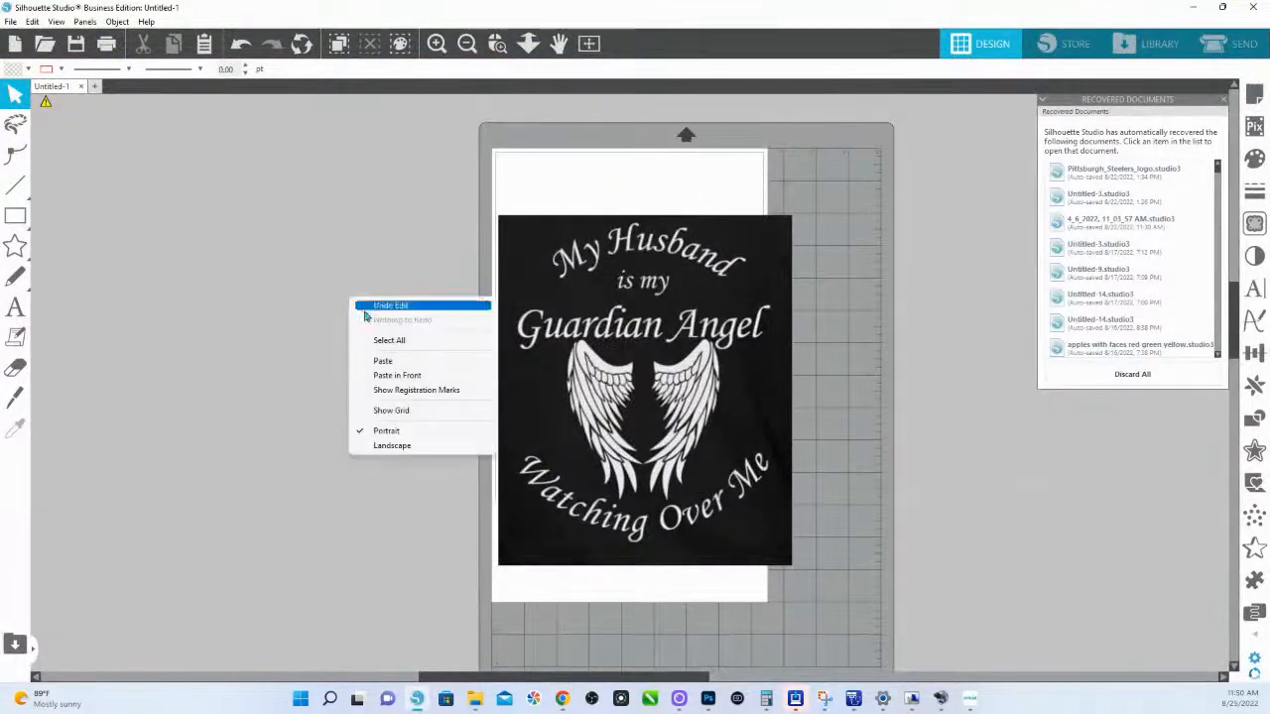
pyautogui.click(383, 361)
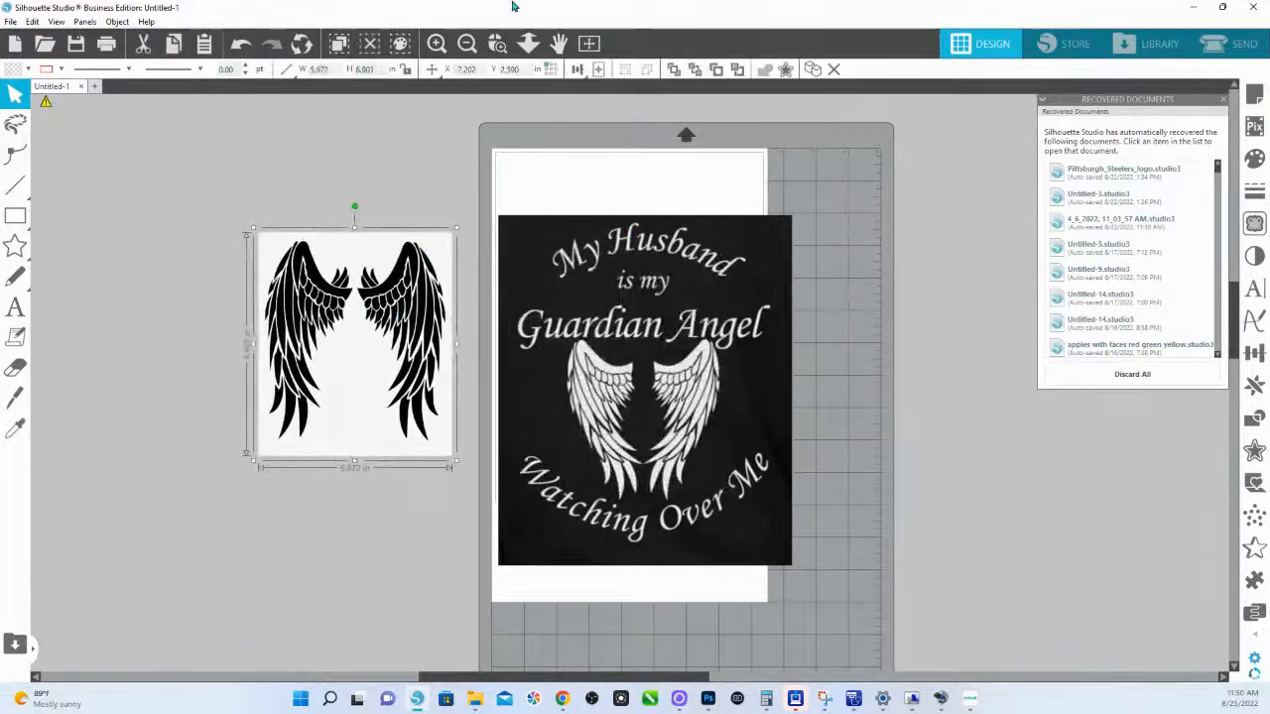
# Enlarge the pasted wings image proportionally to about 8.48 by 9.81 in.
pyautogui.click(497, 43)
pyautogui.moveTo(422, 463); pyautogui.dragTo(490, 507)
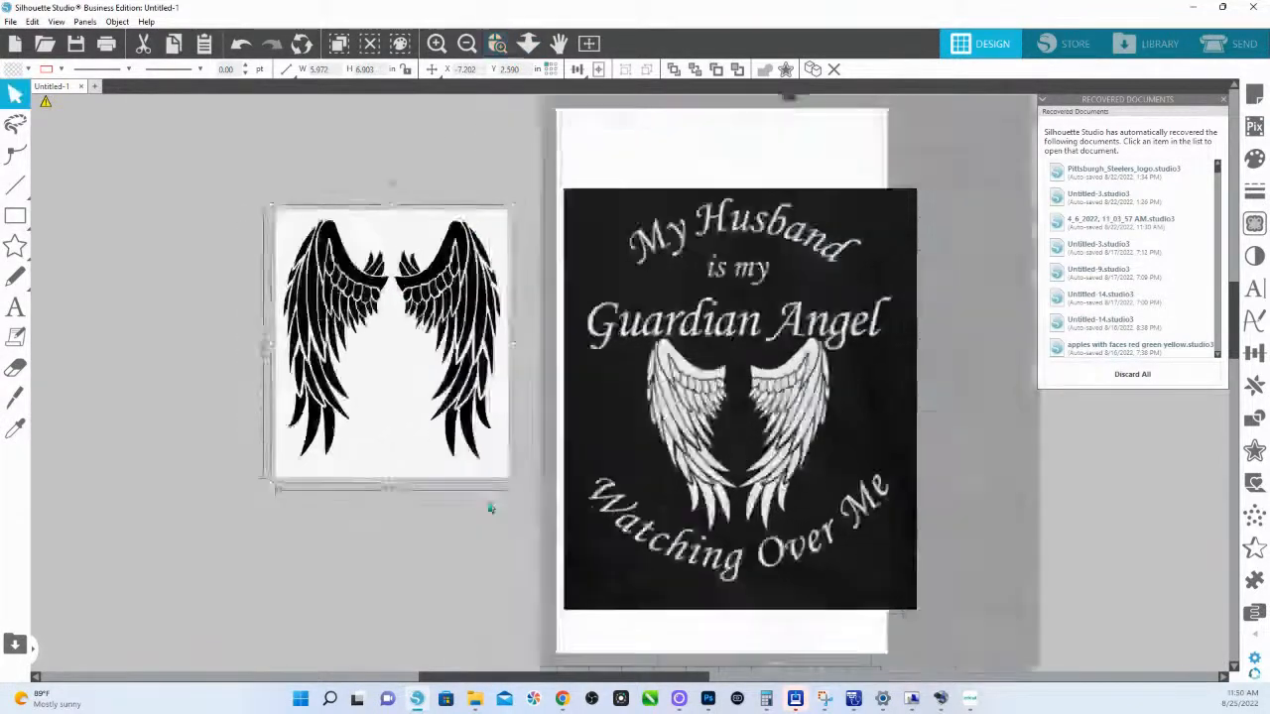
pyautogui.moveTo(586, 335); pyautogui.dragTo(412, 374)
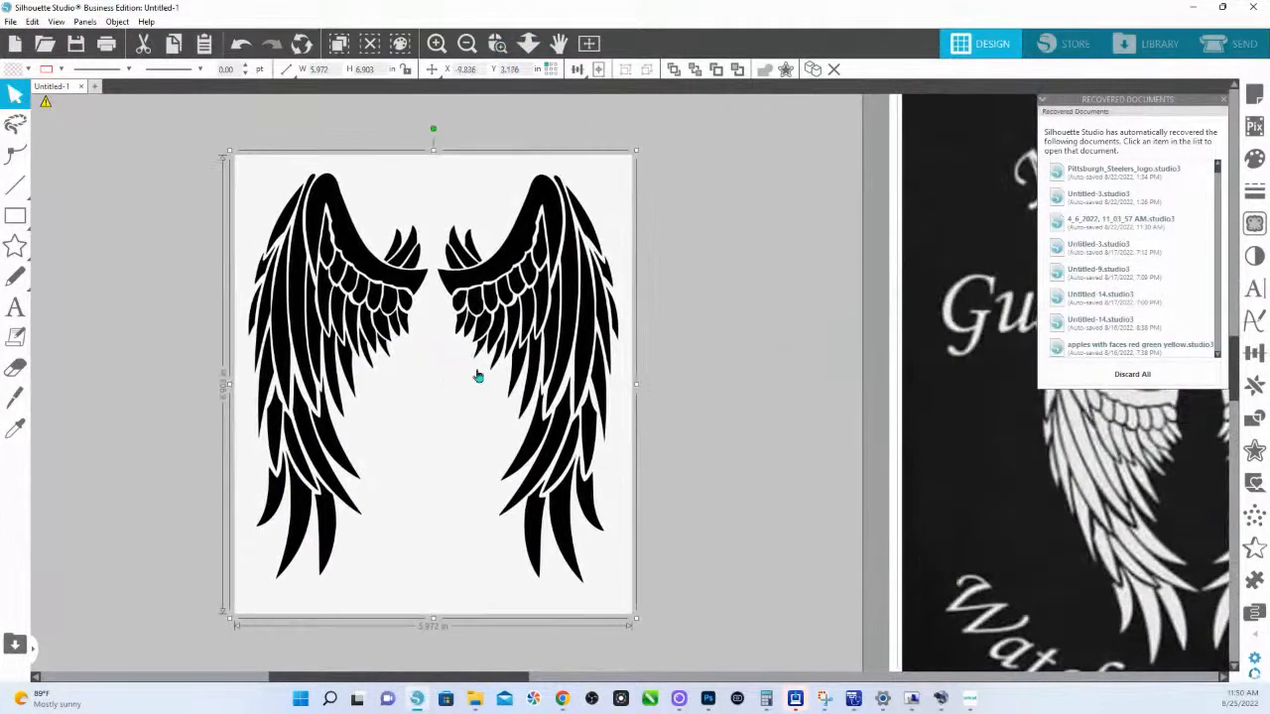
pyautogui.moveTo(636, 618); pyautogui.dragTo(745, 618)
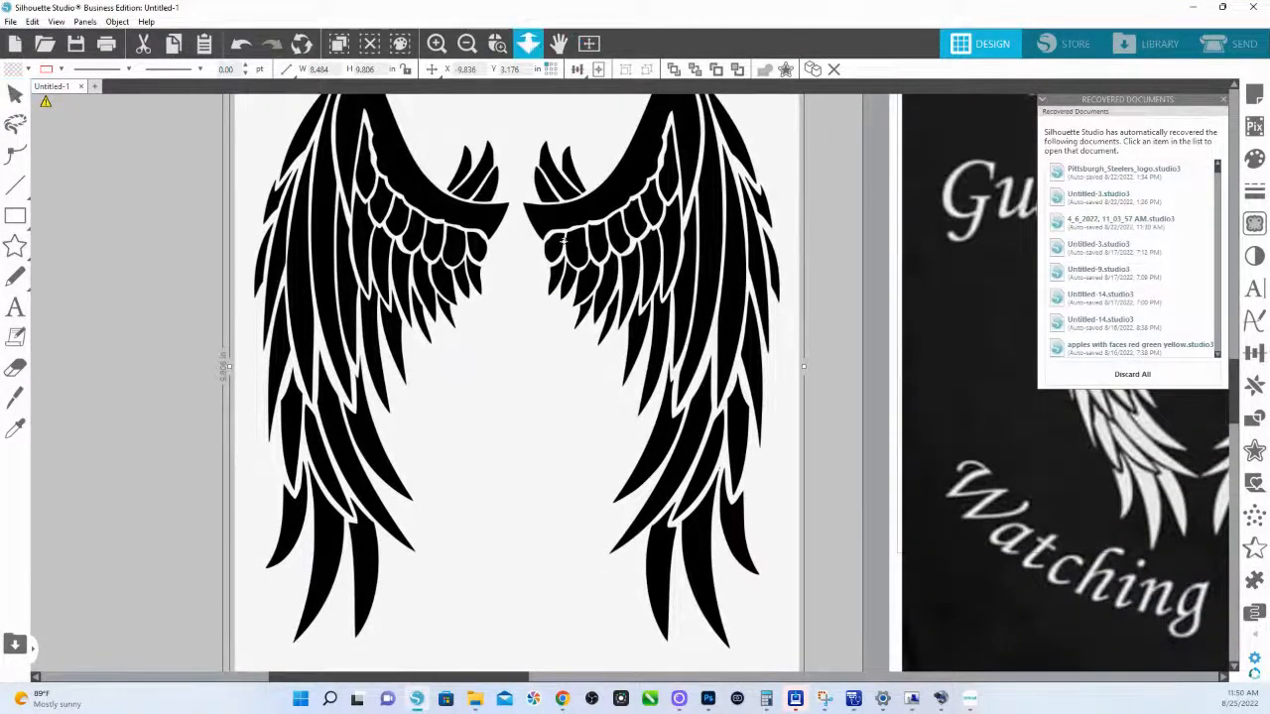
# Trace the whole wings image with the standard Trace style and move the source image off the traced outlines.
pyautogui.click(530, 43)
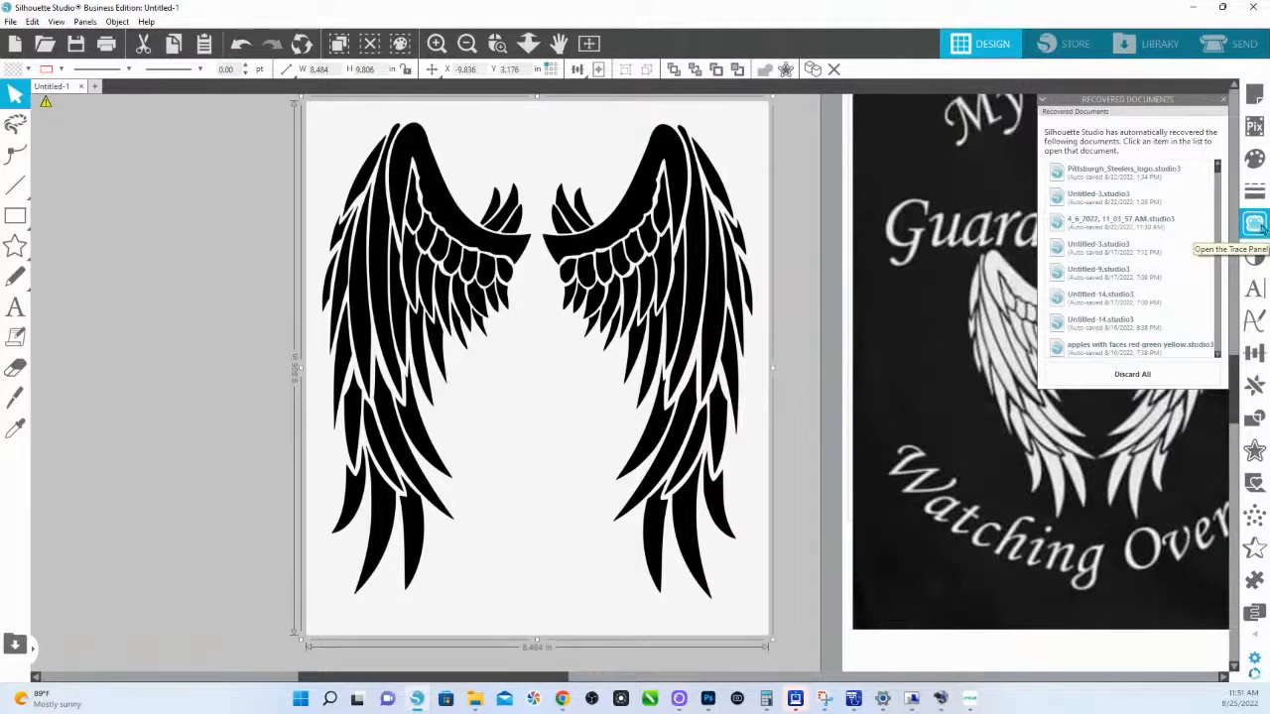
pyautogui.click(1256, 224)
pyautogui.moveTo(1151, 96)
pyautogui.mouseDown()
pyautogui.moveTo(560, 202)
pyautogui.moveTo(337, 200)
pyautogui.moveTo(283, 164)
pyautogui.moveTo(420, 244)
pyautogui.moveTo(546, 290)
pyautogui.moveTo(561, 328)
pyautogui.mouseUp()
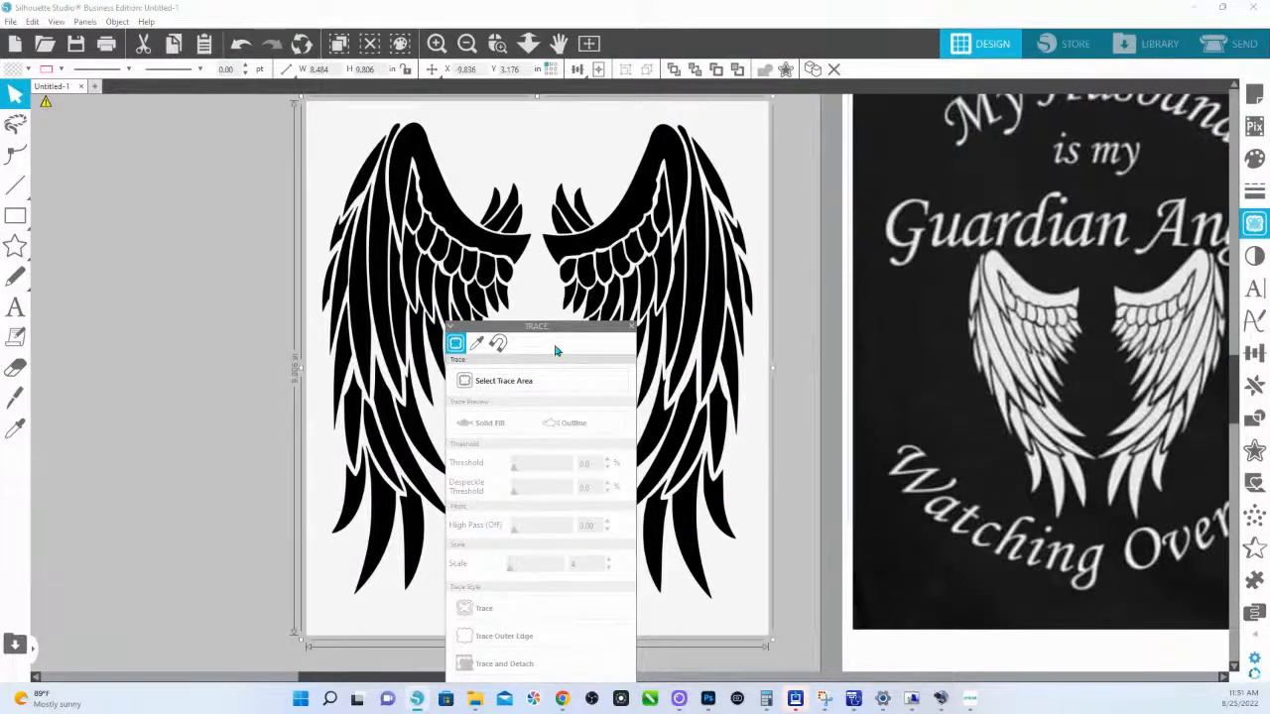
pyautogui.click(526, 380)
pyautogui.moveTo(274, 96)
pyautogui.mouseDown()
pyautogui.moveTo(377, 119)
pyautogui.moveTo(785, 433)
pyautogui.moveTo(805, 639)
pyautogui.mouseUp()
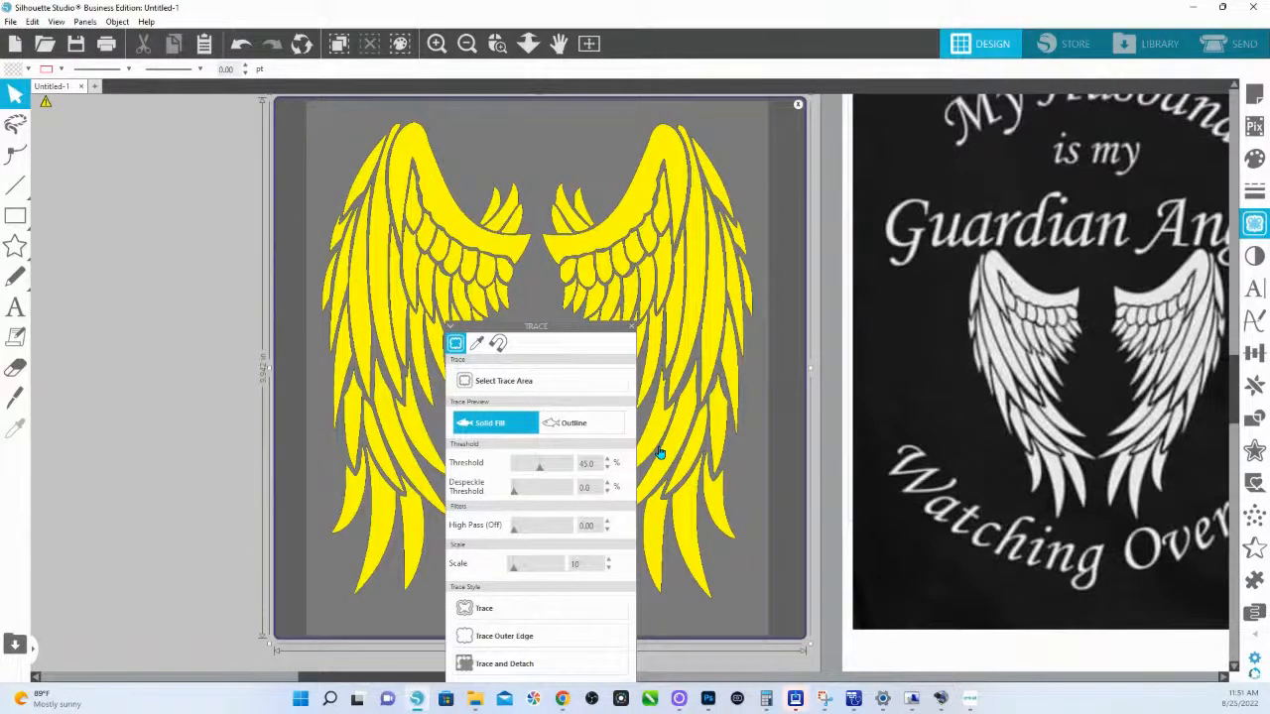
pyautogui.click(501, 609)
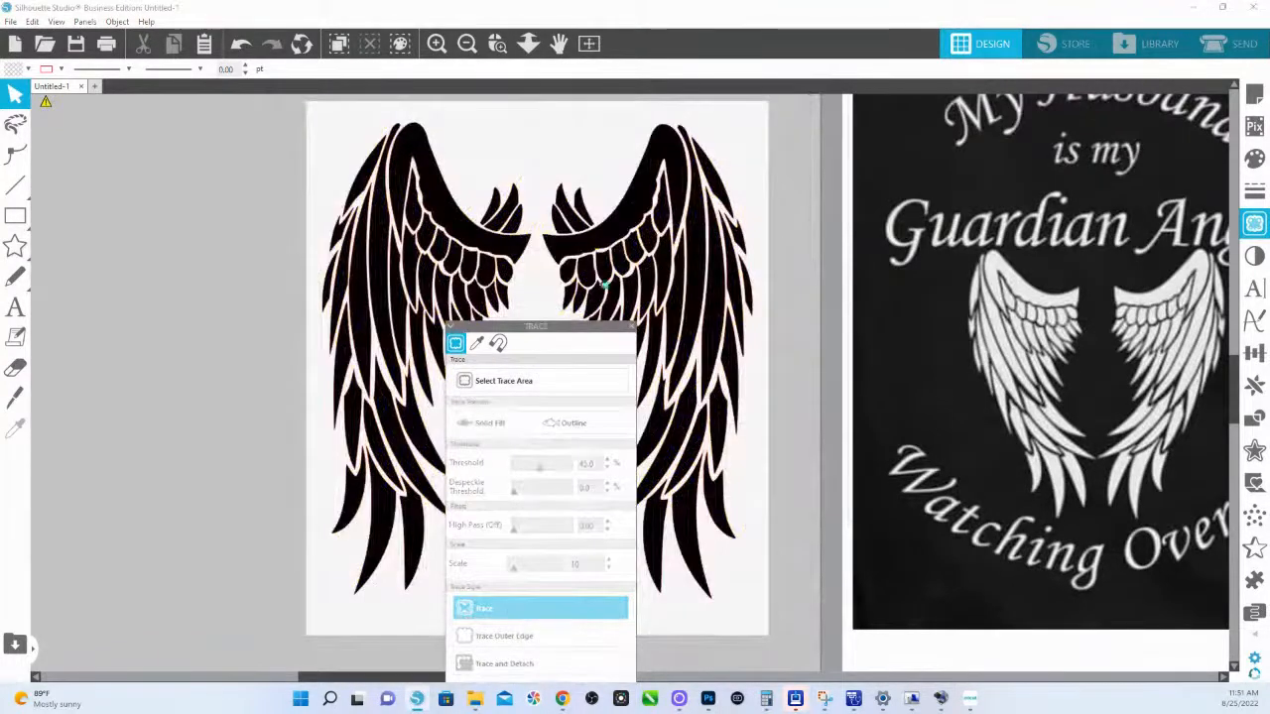
pyautogui.moveTo(769, 153)
pyautogui.mouseDown()
pyautogui.moveTo(582, 148)
pyautogui.moveTo(212, 181)
pyautogui.mouseUp()
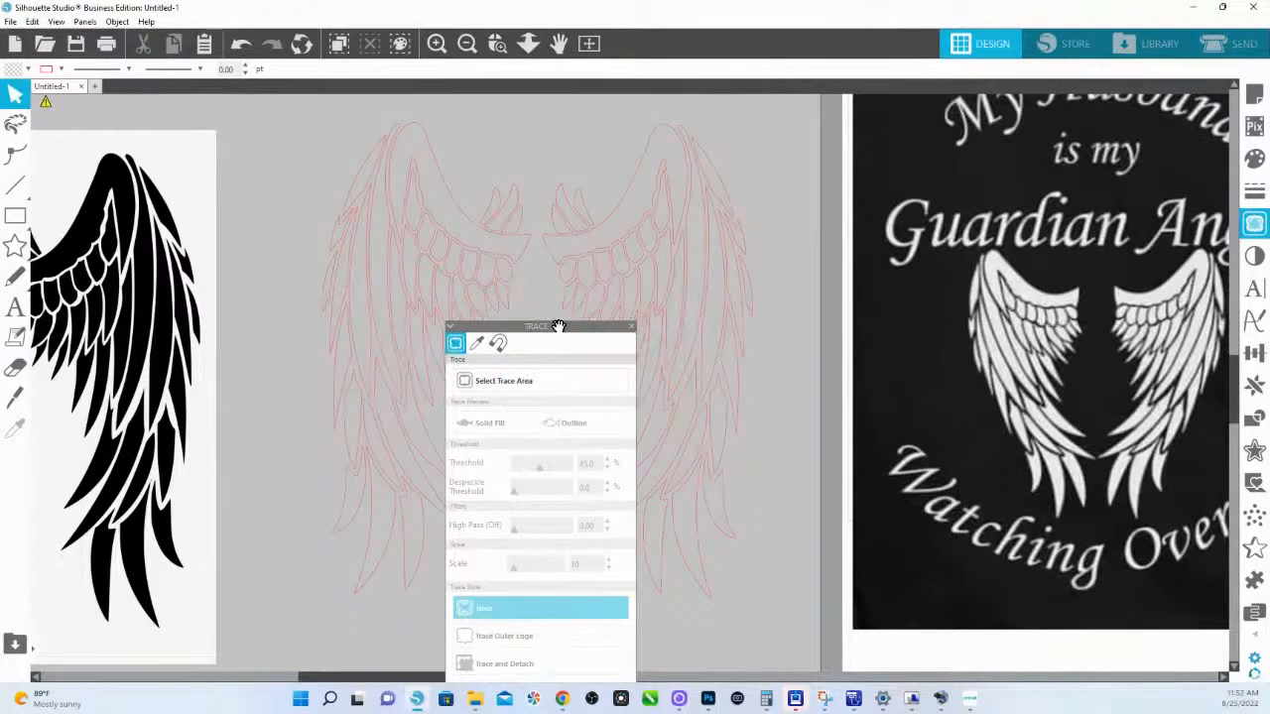
pyautogui.moveTo(559, 326)
pyautogui.mouseDown()
pyautogui.moveTo(248, 282)
pyautogui.moveTo(147, 230)
pyautogui.mouseUp()
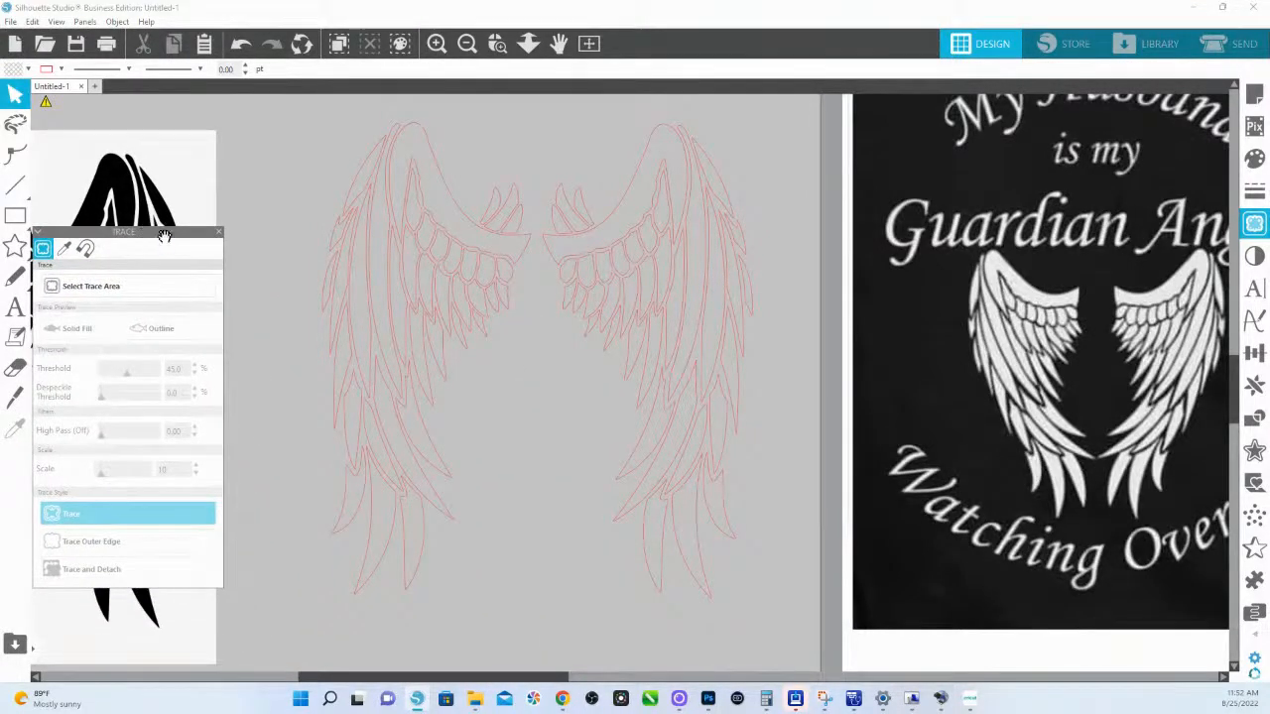
# Select the traced wings and fill them with light pink.
pyautogui.click(507, 301)
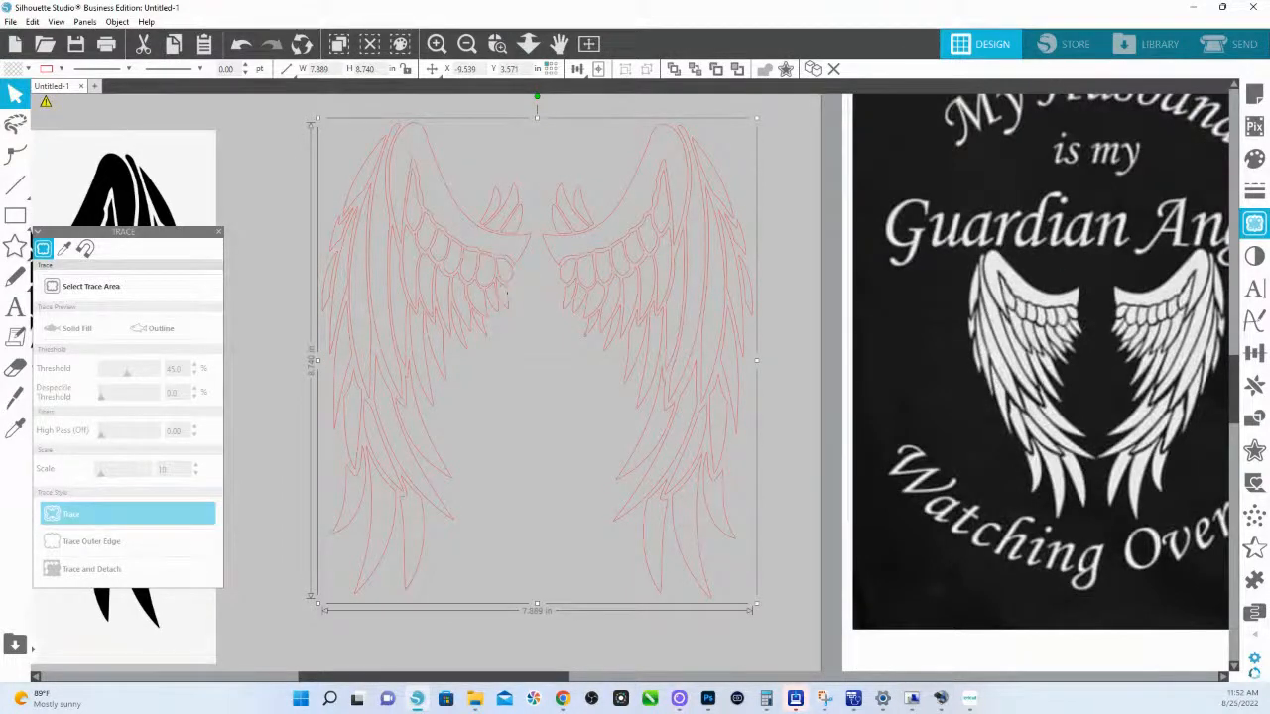
pyautogui.click(1253, 161)
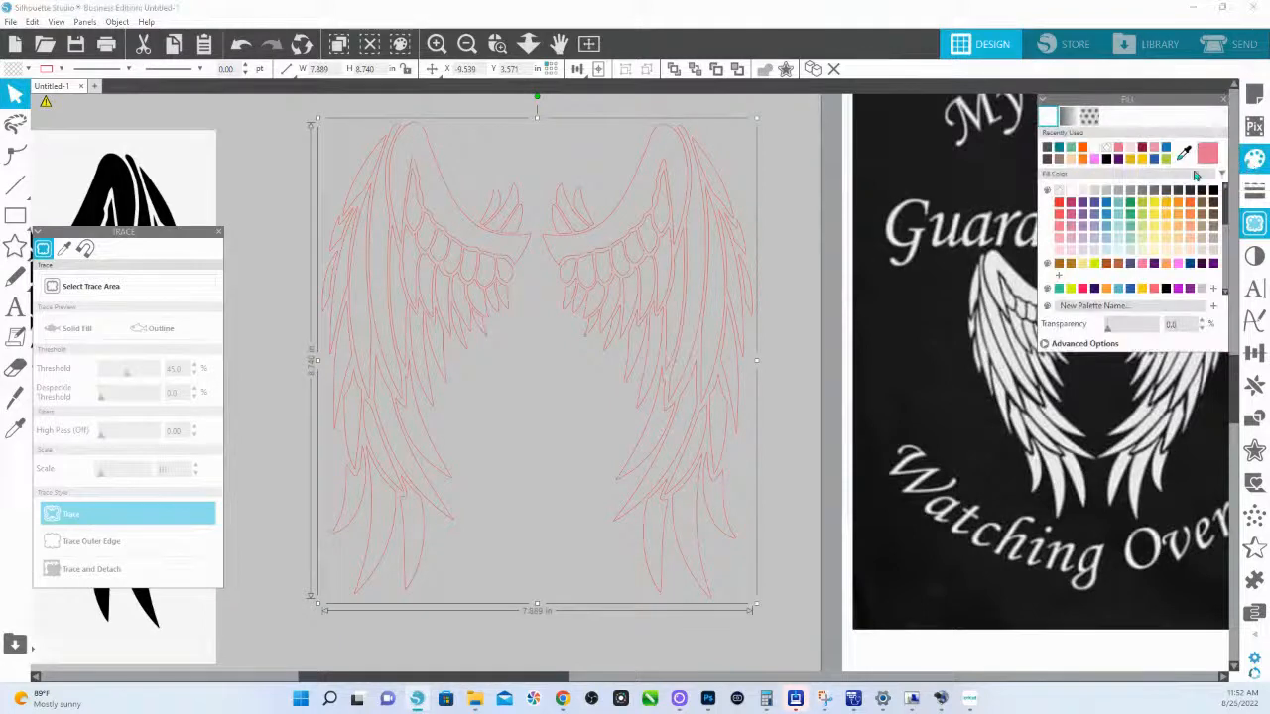
pyautogui.click(1208, 155)
pyautogui.click(1168, 226)
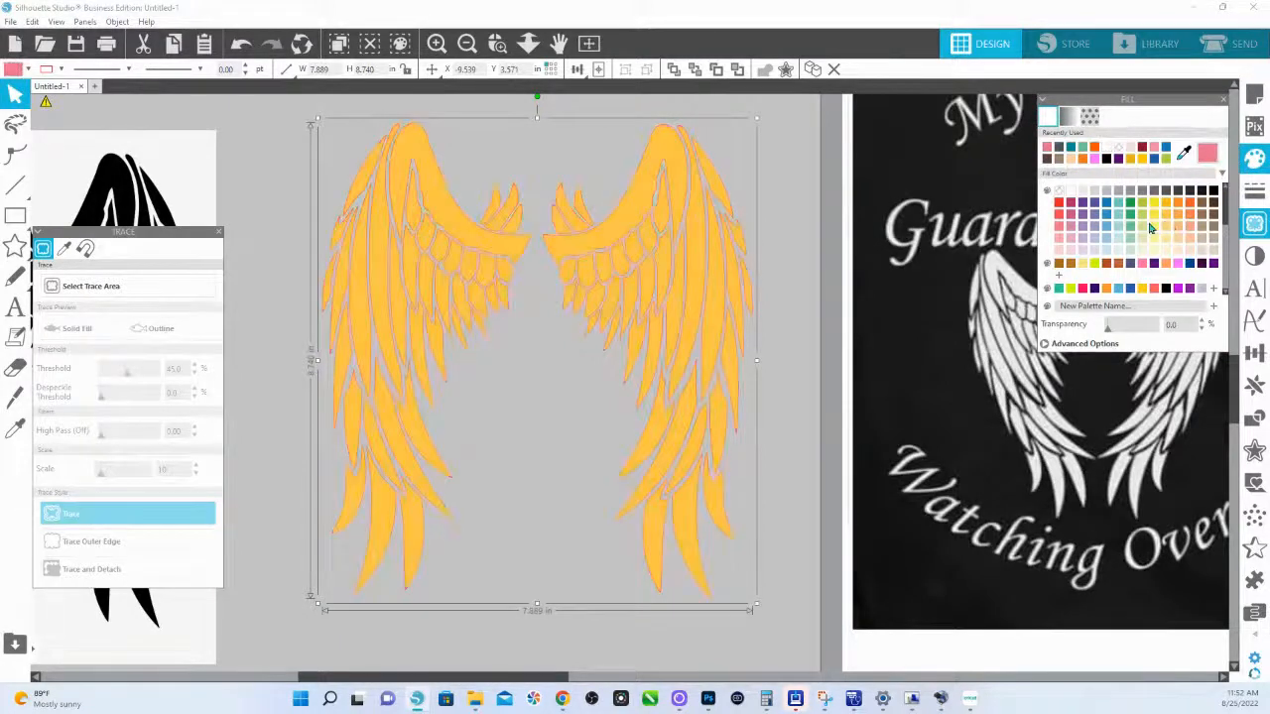
pyautogui.click(1095, 225)
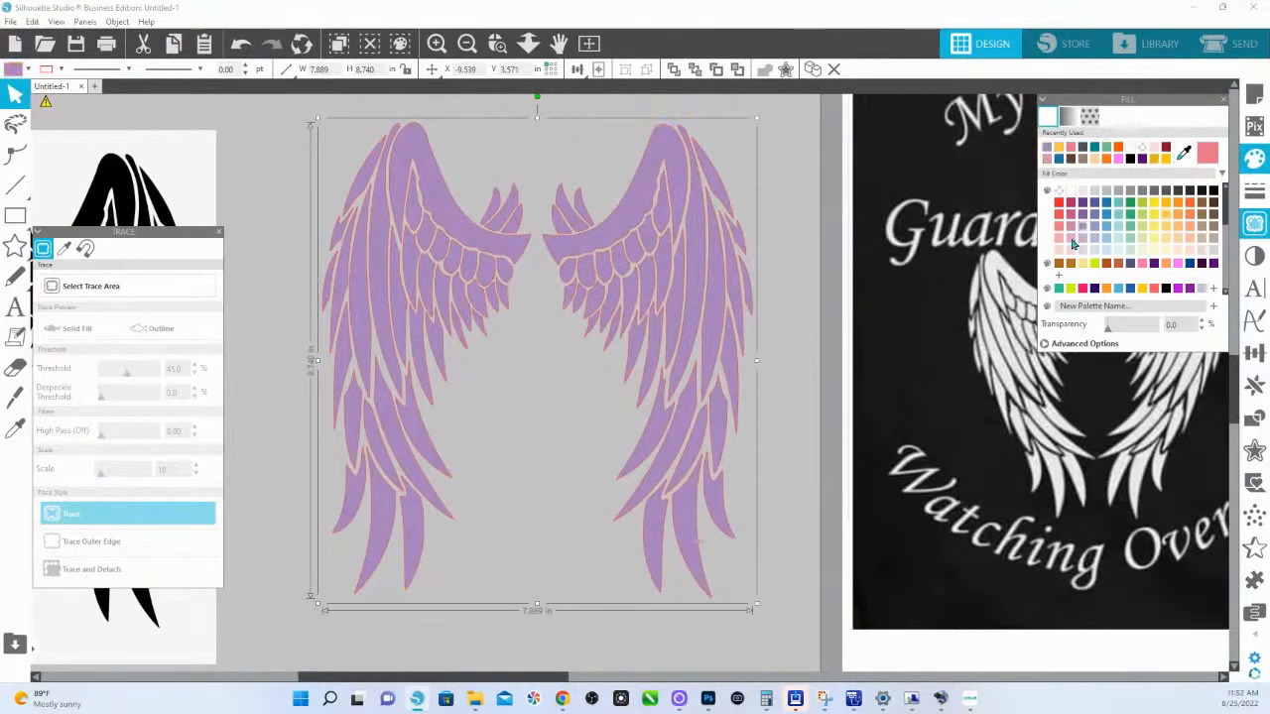
pyautogui.click(1072, 240)
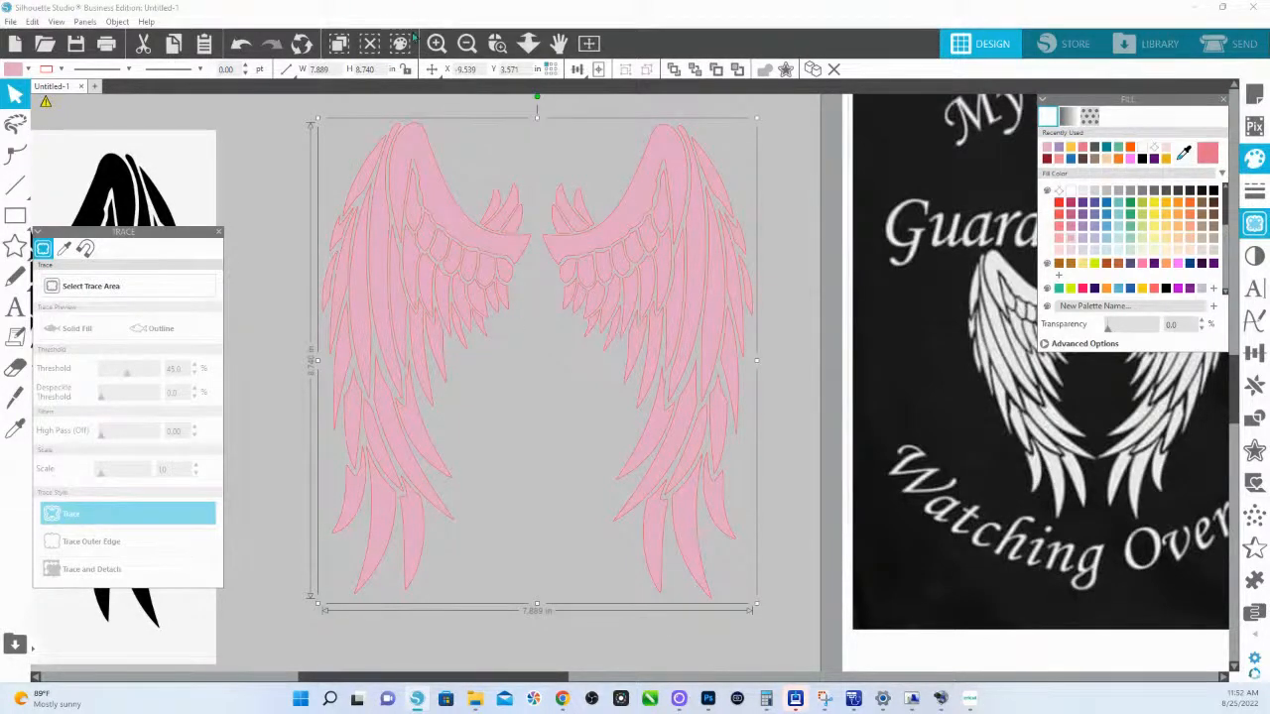
# Move the wings image and its pink trace aside, and shift the Guardian Angel reference design off the page.
pyautogui.click(528, 42)
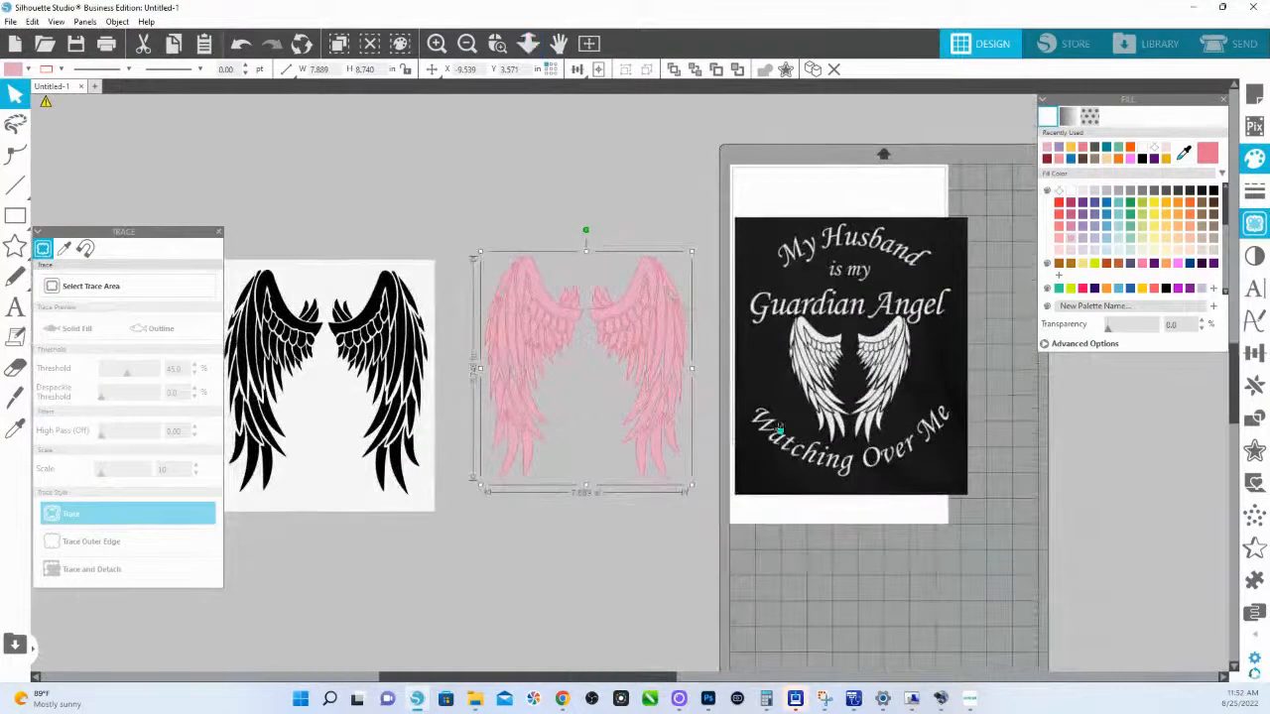
pyautogui.moveTo(328, 241); pyautogui.dragTo(646, 505)
pyautogui.moveTo(658, 408)
pyautogui.mouseDown()
pyautogui.moveTo(402, 410)
pyautogui.moveTo(340, 431)
pyautogui.mouseUp()
pyautogui.moveTo(818, 401)
pyautogui.mouseDown()
pyautogui.moveTo(751, 361)
pyautogui.moveTo(727, 370)
pyautogui.mouseUp()
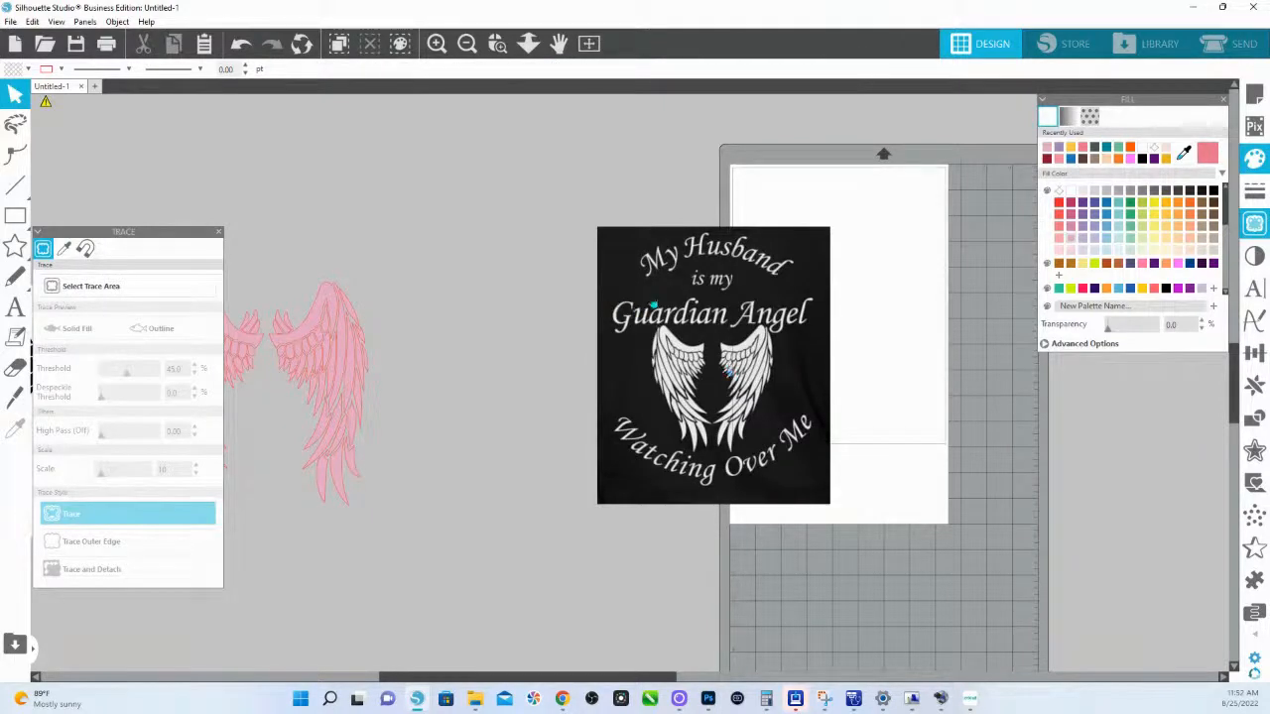
pyautogui.moveTo(698, 325); pyautogui.dragTo(595, 430)
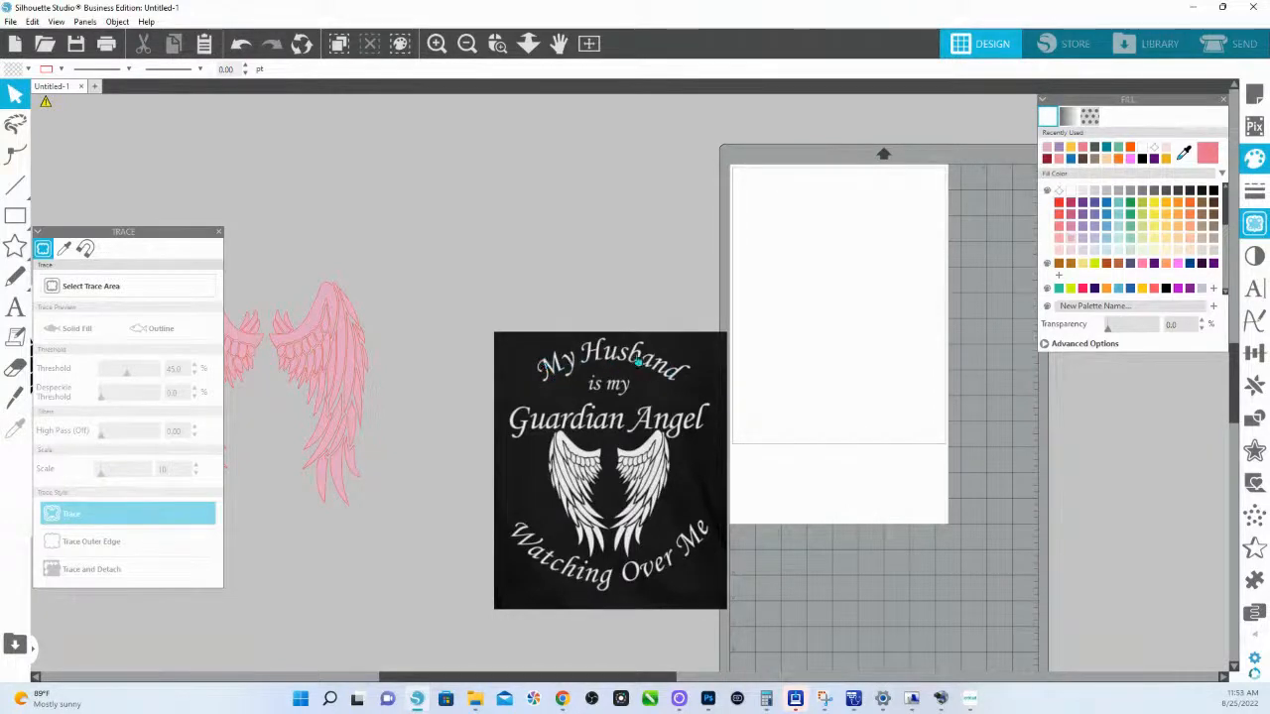
# Draw a circle about 7.3 in across and place it over the Guardian Angel reference design between its curved texts.
pyautogui.moveTo(16, 215)
pyautogui.click(106, 216)
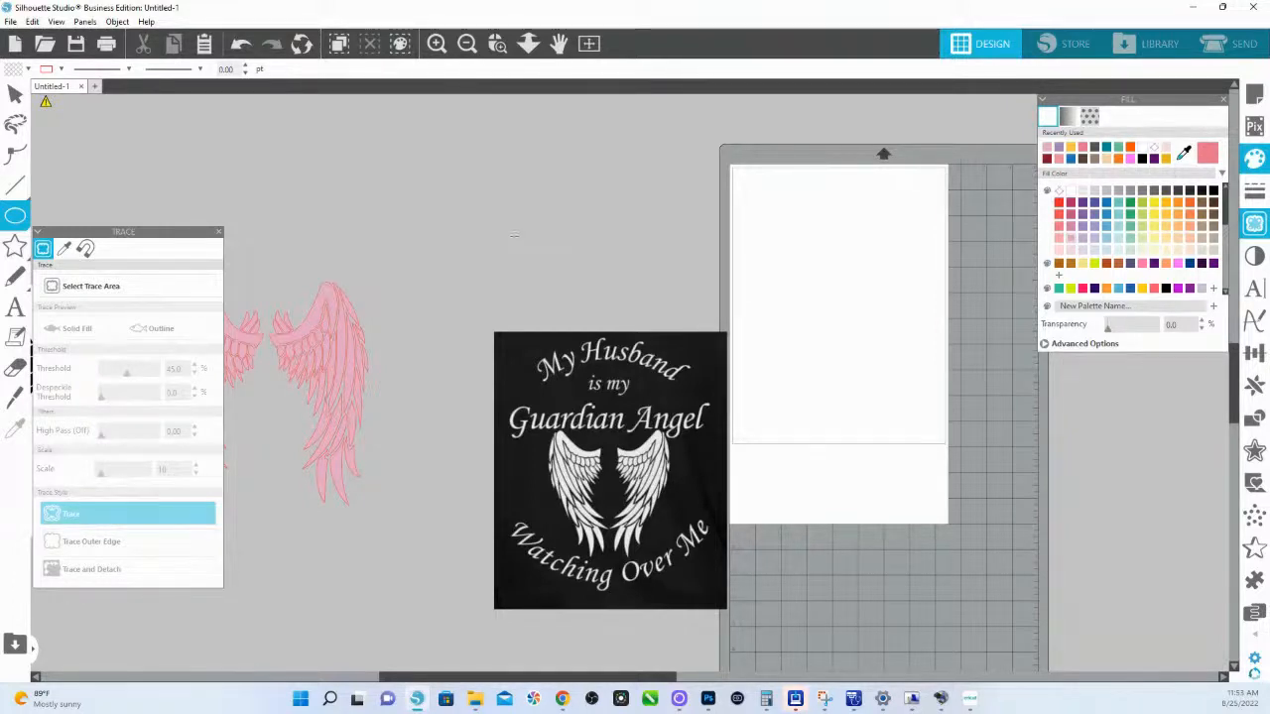
pyautogui.moveTo(13, 223)
pyautogui.moveTo(521, 241); pyautogui.dragTo(717, 438)
pyautogui.moveTo(656, 261); pyautogui.dragTo(641, 374)
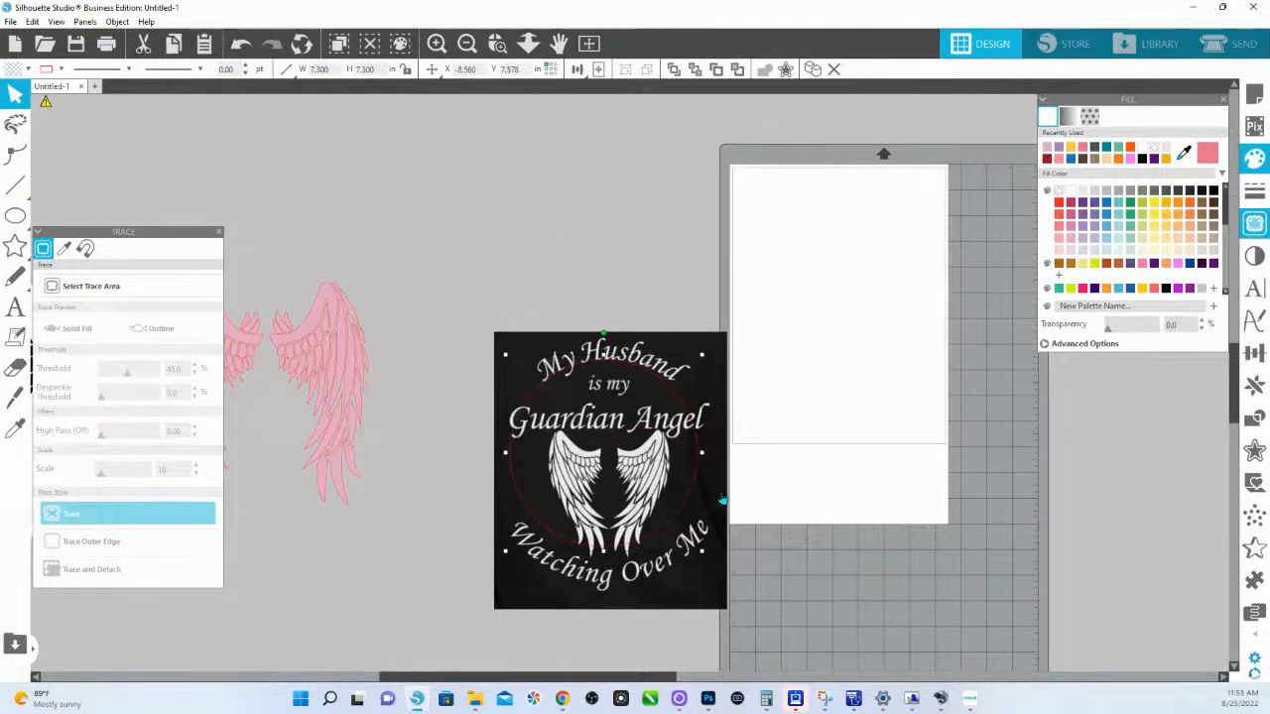
# Enlarge the circle to about 8.11 in across and nudge the reference design so its curved texts line up with it.
pyautogui.click(500, 47)
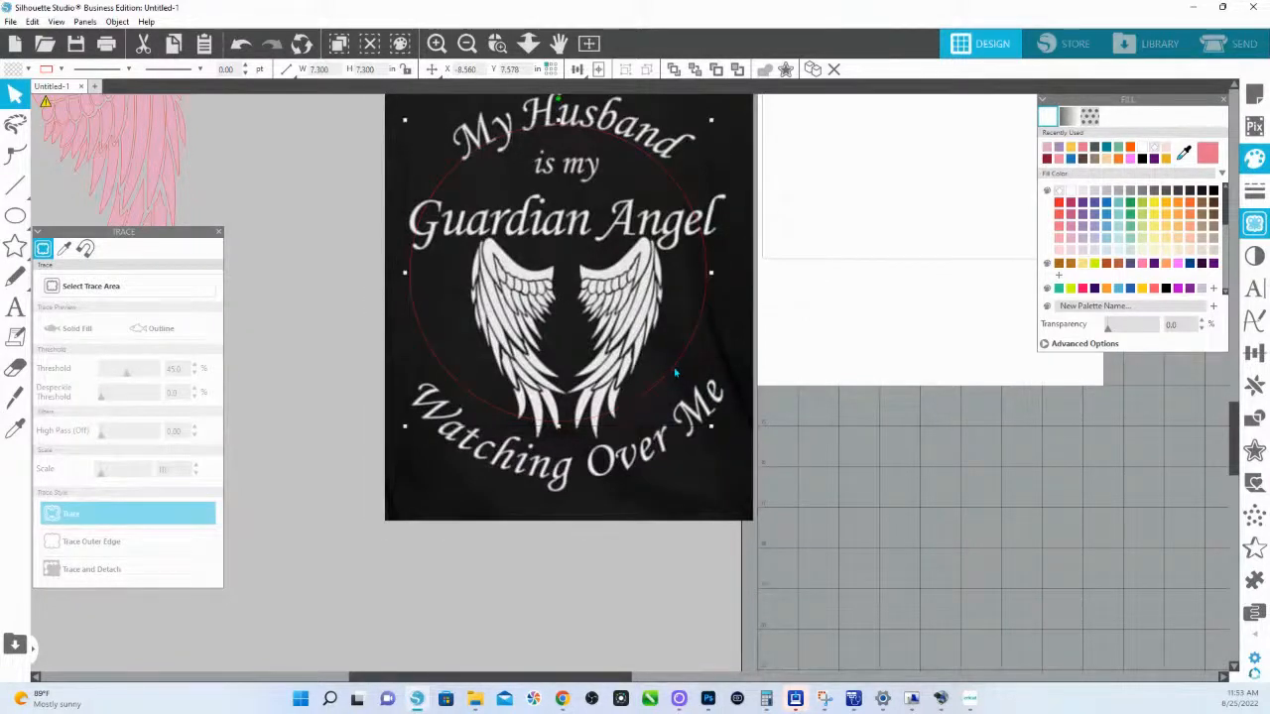
pyautogui.moveTo(710, 425); pyautogui.dragTo(743, 467)
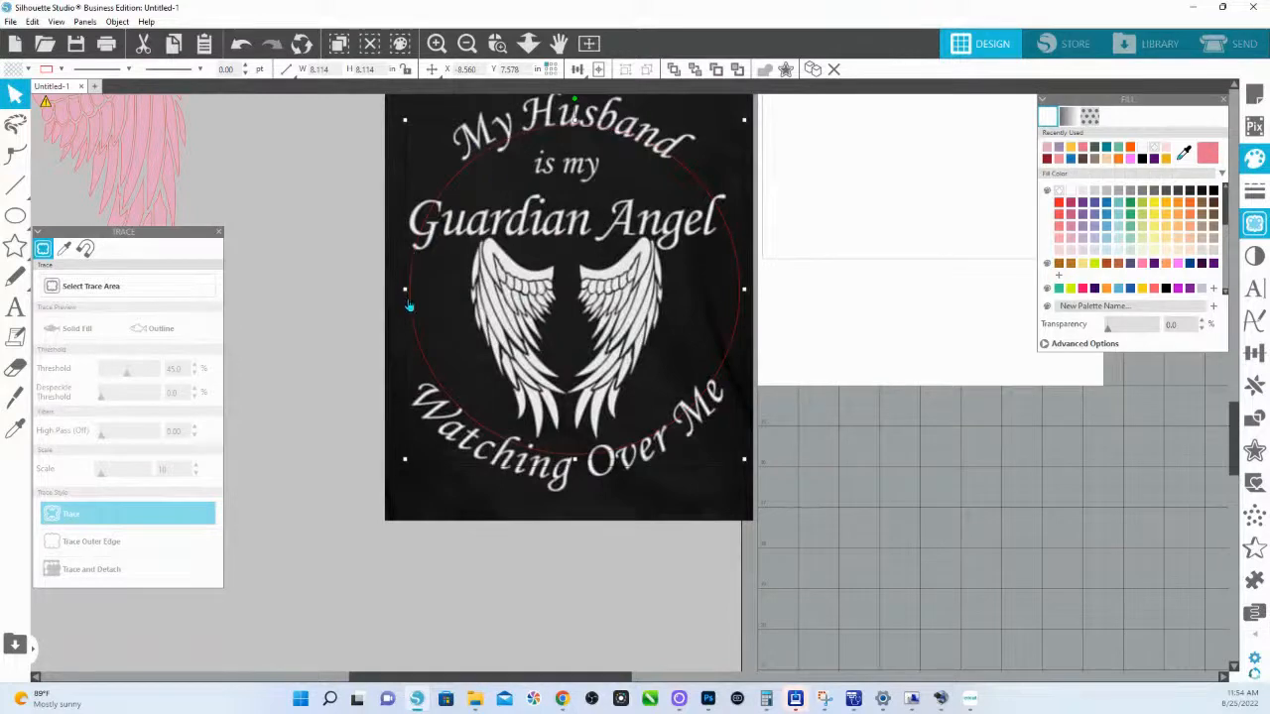
pyautogui.moveTo(408, 306); pyautogui.dragTo(420, 304)
pyautogui.click(448, 562)
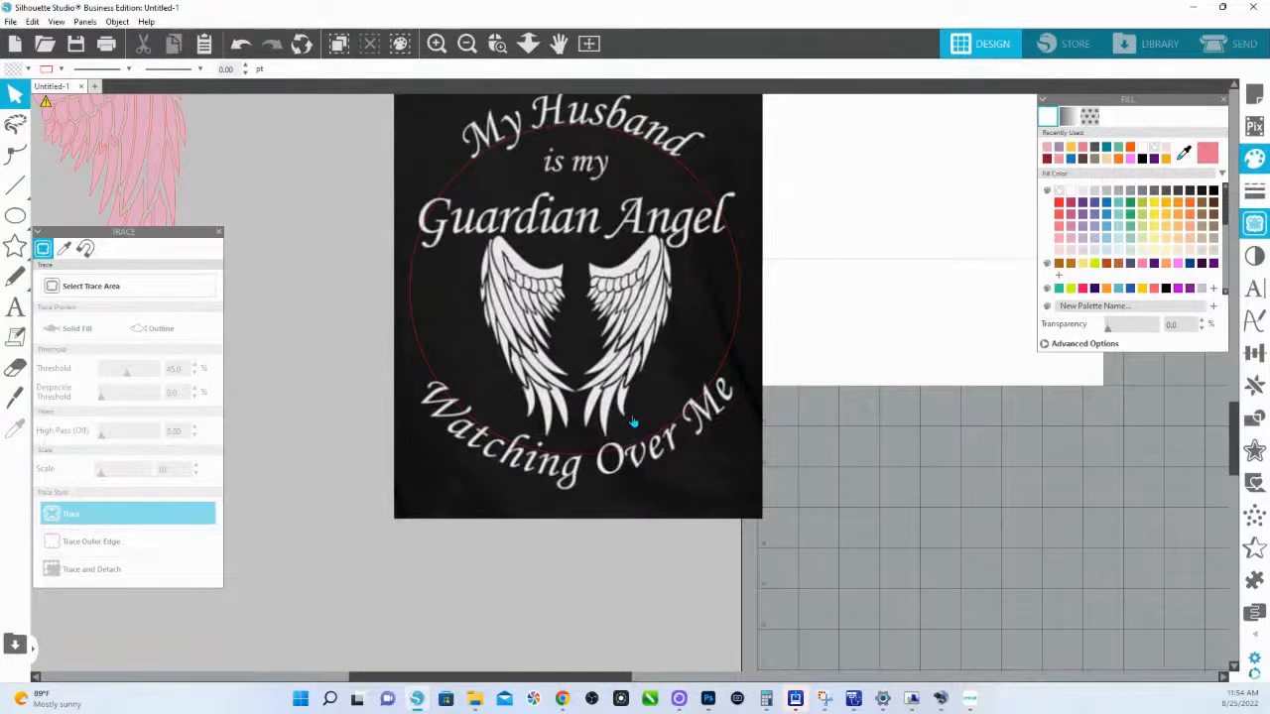
# Add the text "My Husband" just below the Guardian Angel reference design.
pyautogui.click(14, 309)
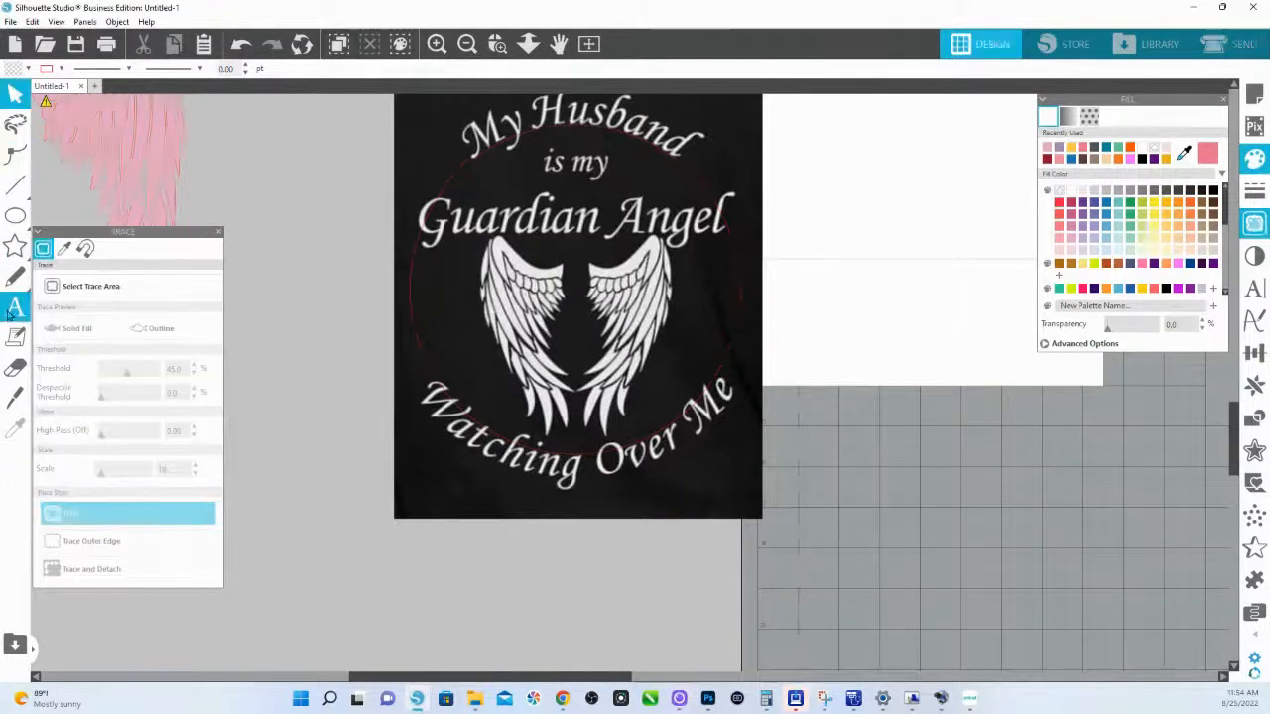
pyautogui.click(491, 551)
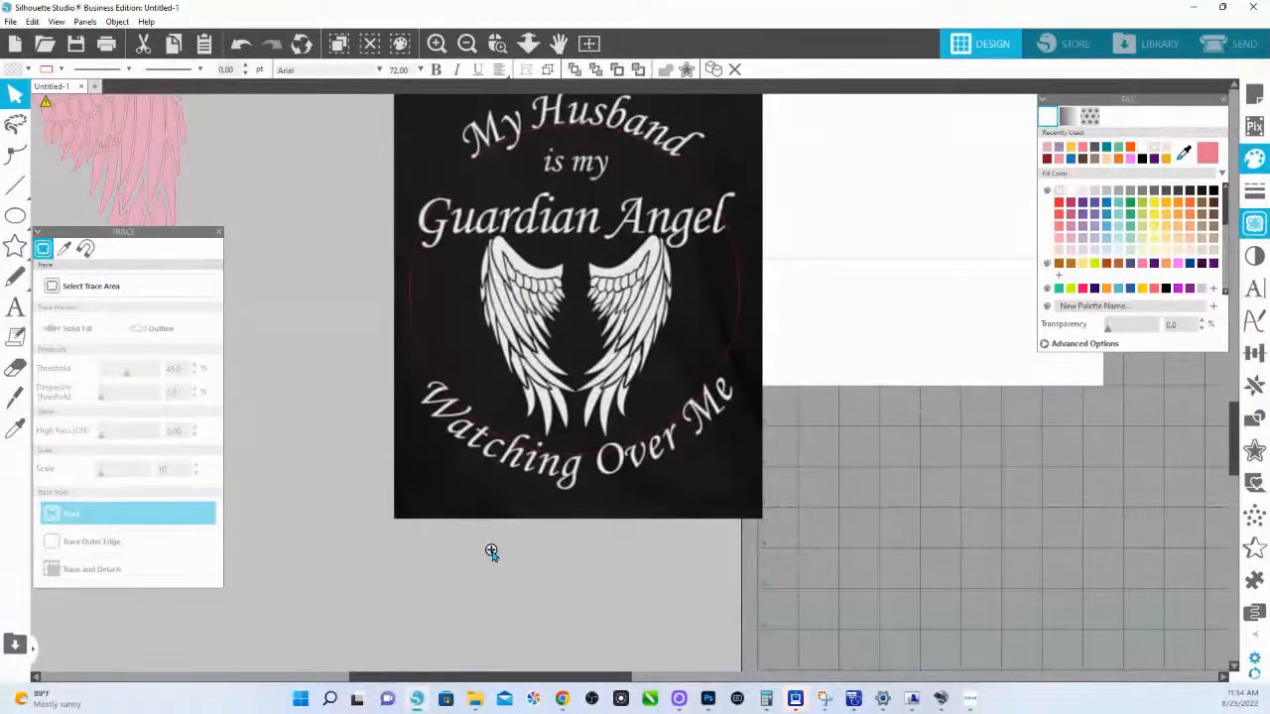
pyautogui.write('My Hu')
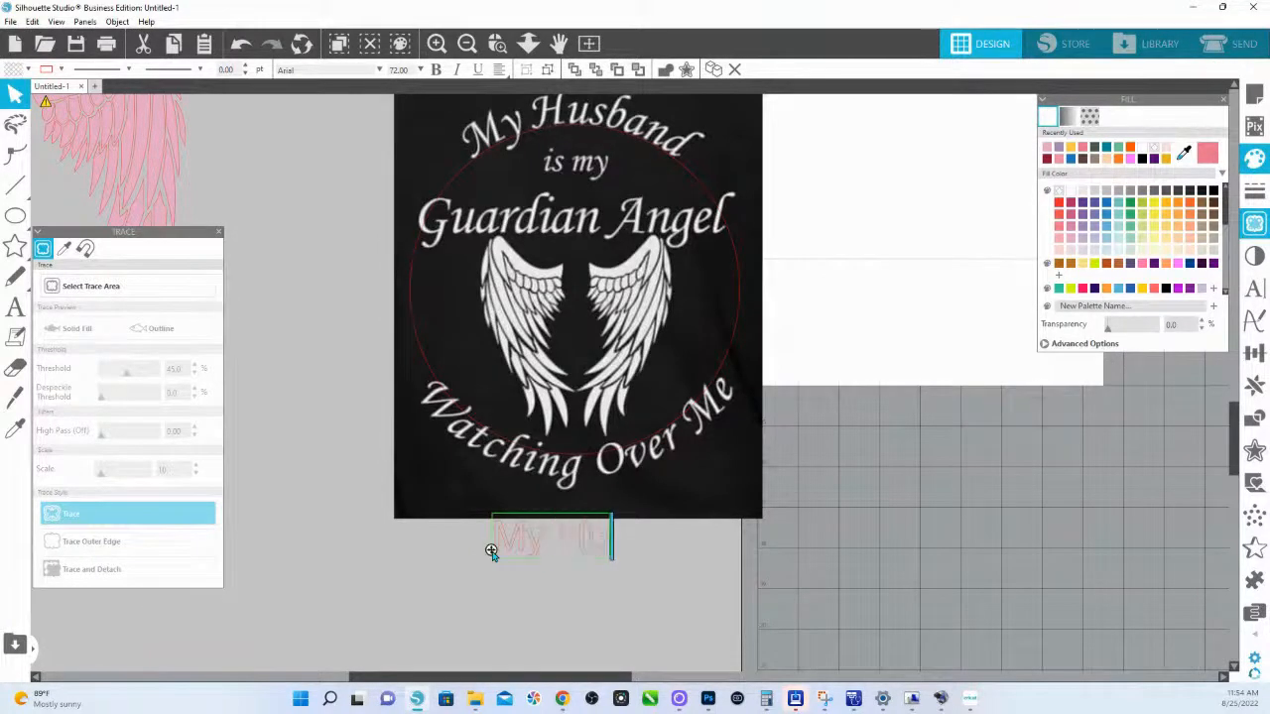
pyautogui.write('sband')
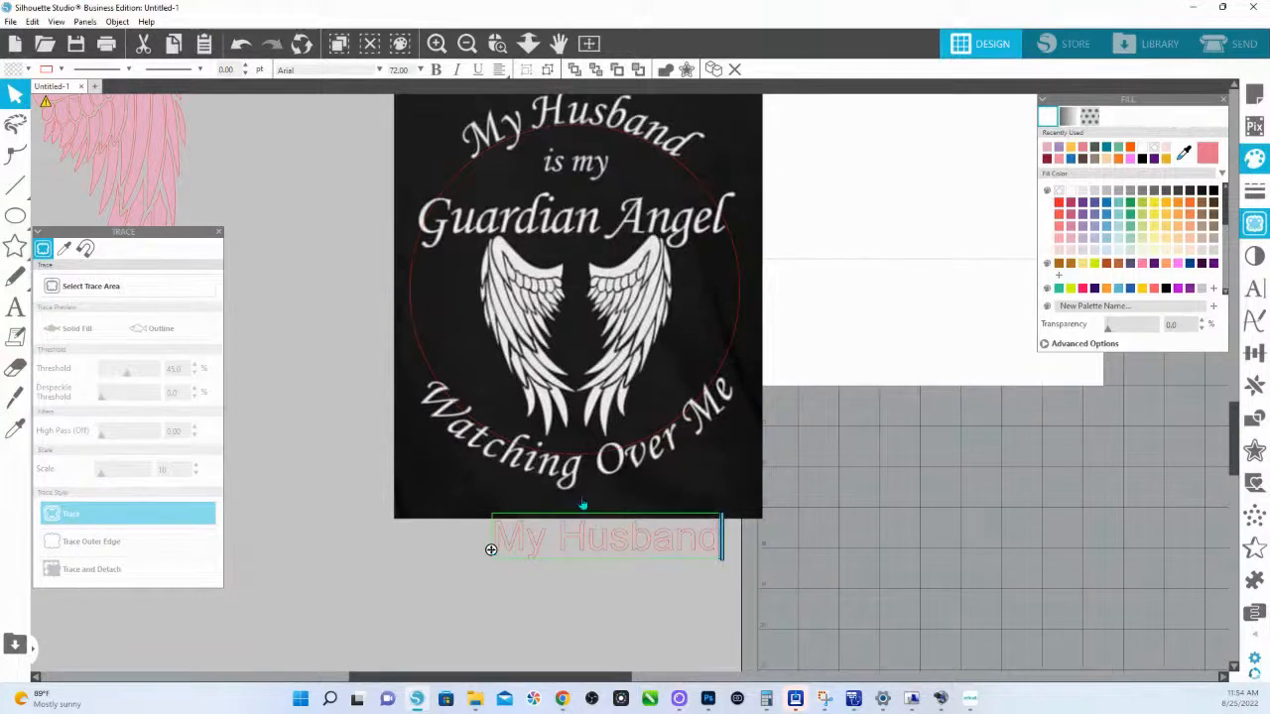
pyautogui.click(624, 626)
# Duplicate the "My Husband" text and place the copy directly beneath the original.
pyautogui.click(623, 547)
pyautogui.rightClick(623, 548)
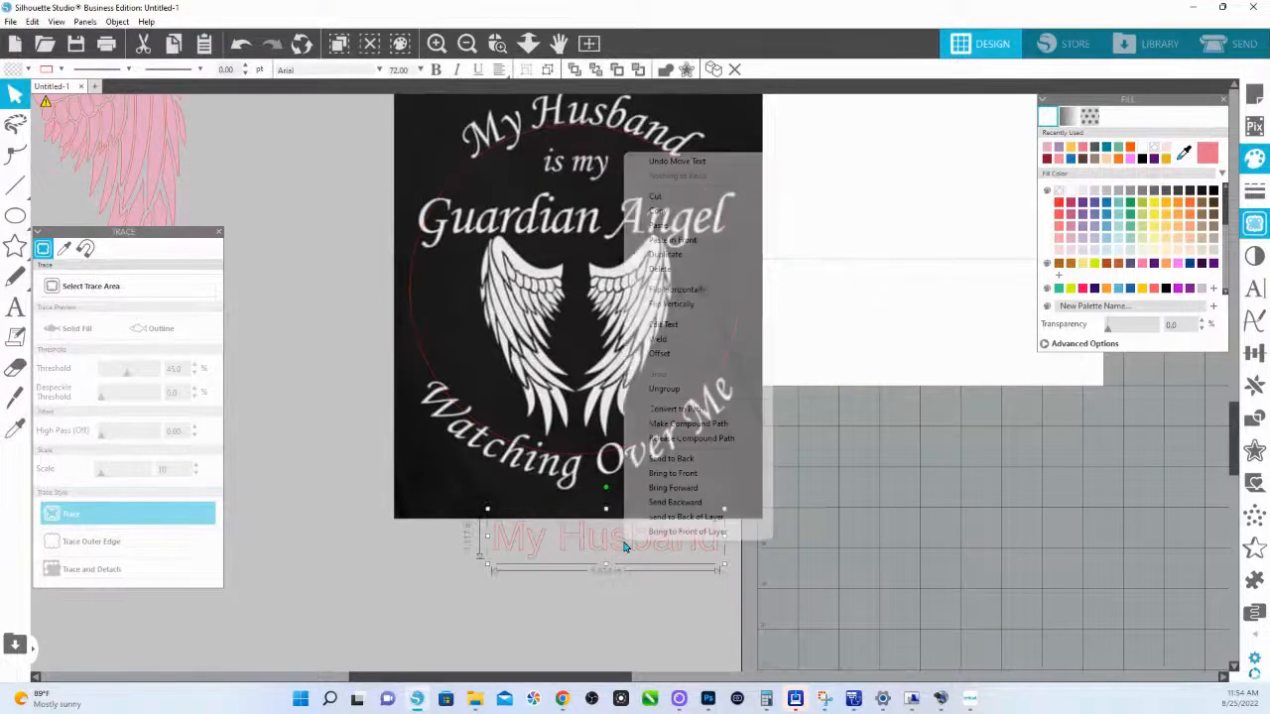
pyautogui.click(654, 256)
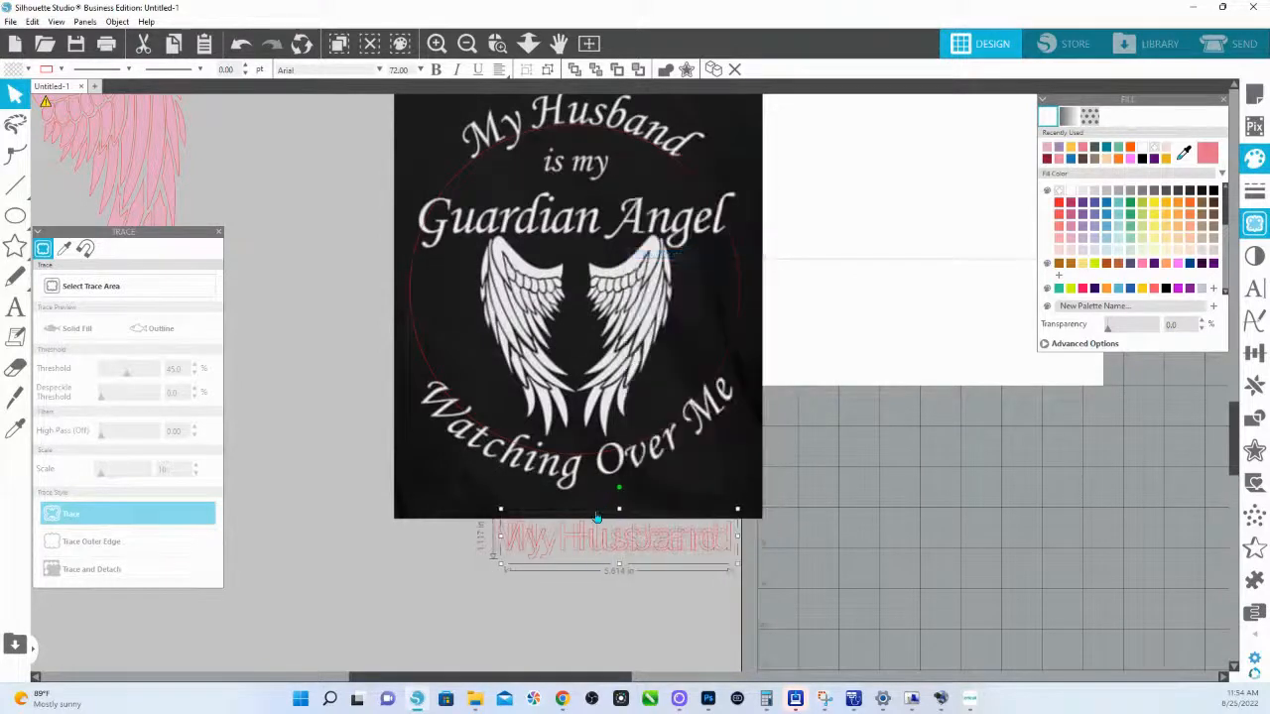
pyautogui.moveTo(603, 559); pyautogui.dragTo(600, 590)
pyautogui.rightClick(599, 583)
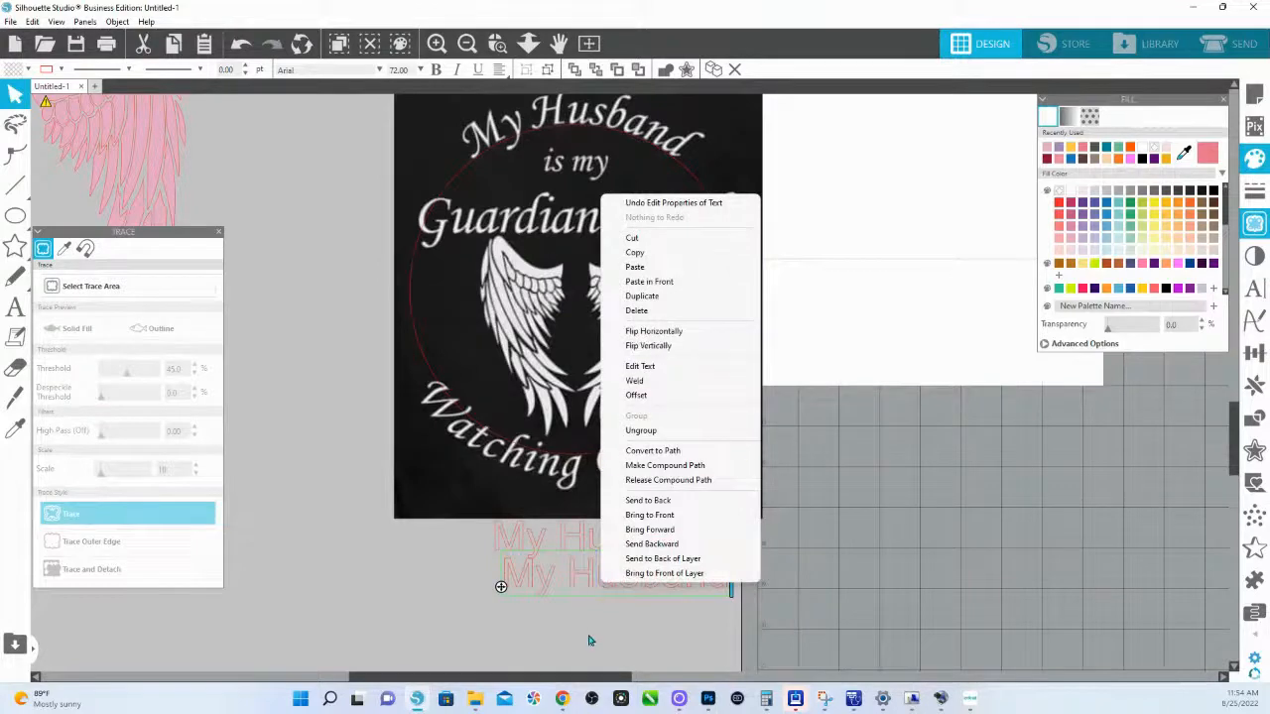
pyautogui.click(591, 621)
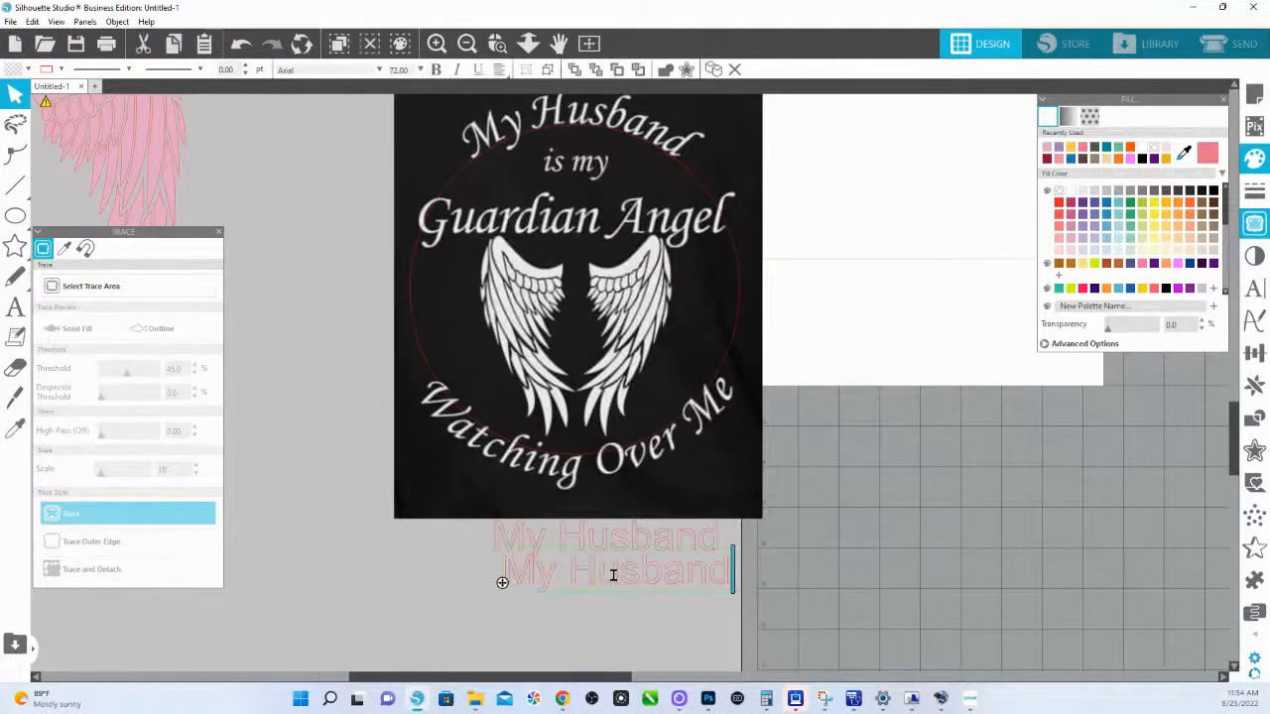
# Shift the lower "My Husband" copy to the left and replace its wording with "is my Guardian Angel".
pyautogui.moveTo(731, 584); pyautogui.dragTo(450, 587)
pyautogui.doubleClick(672, 596)
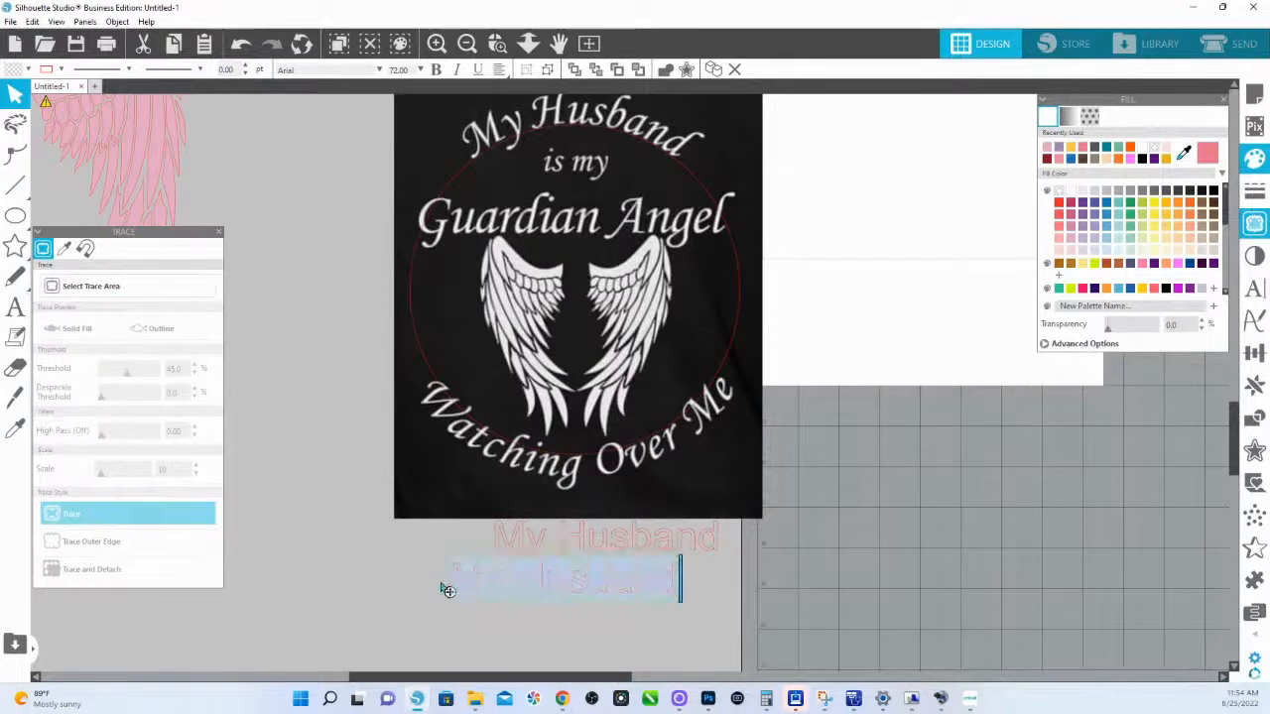
pyautogui.write('is my')
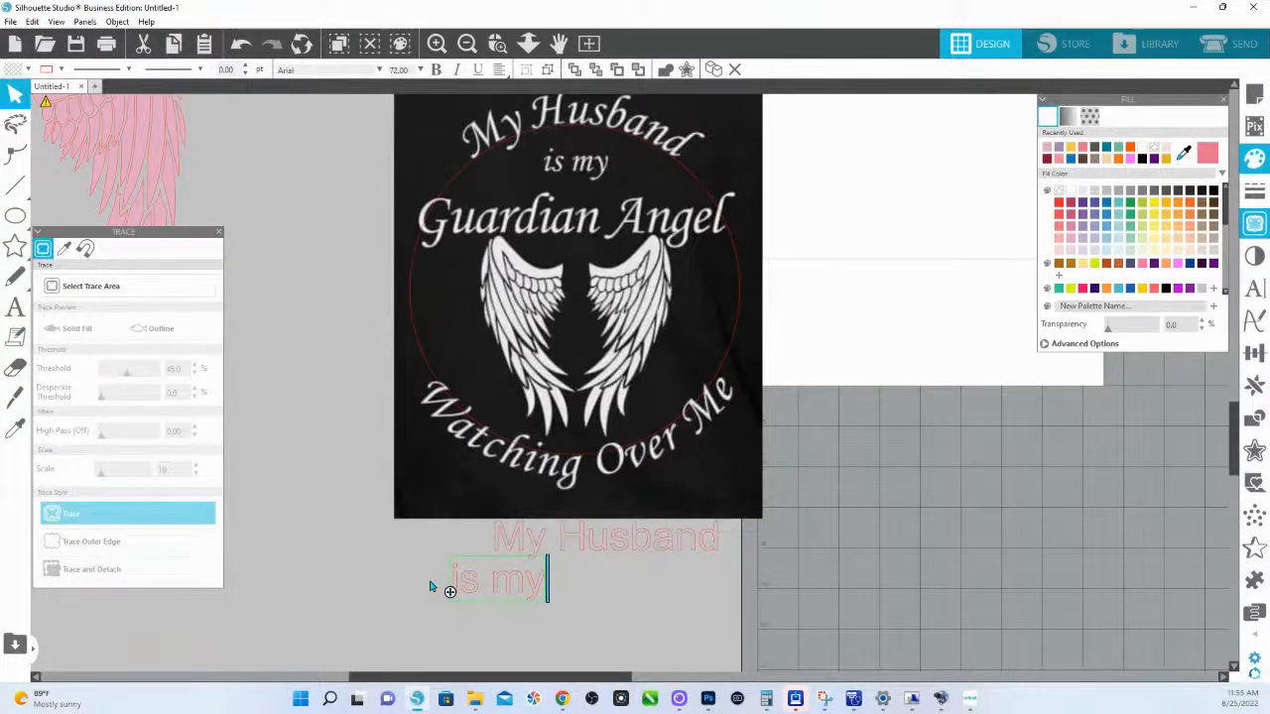
pyautogui.write('Ga')
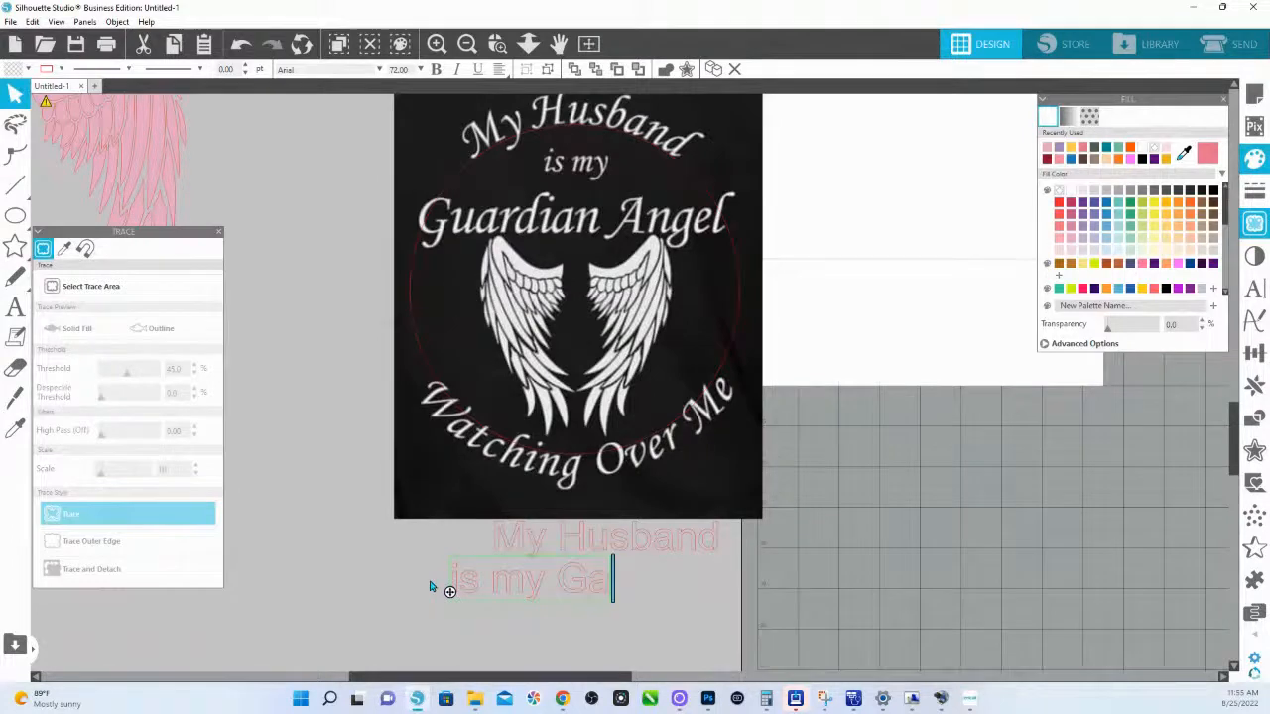
pyautogui.press('BackSpace')
pyautogui.write('uardian')
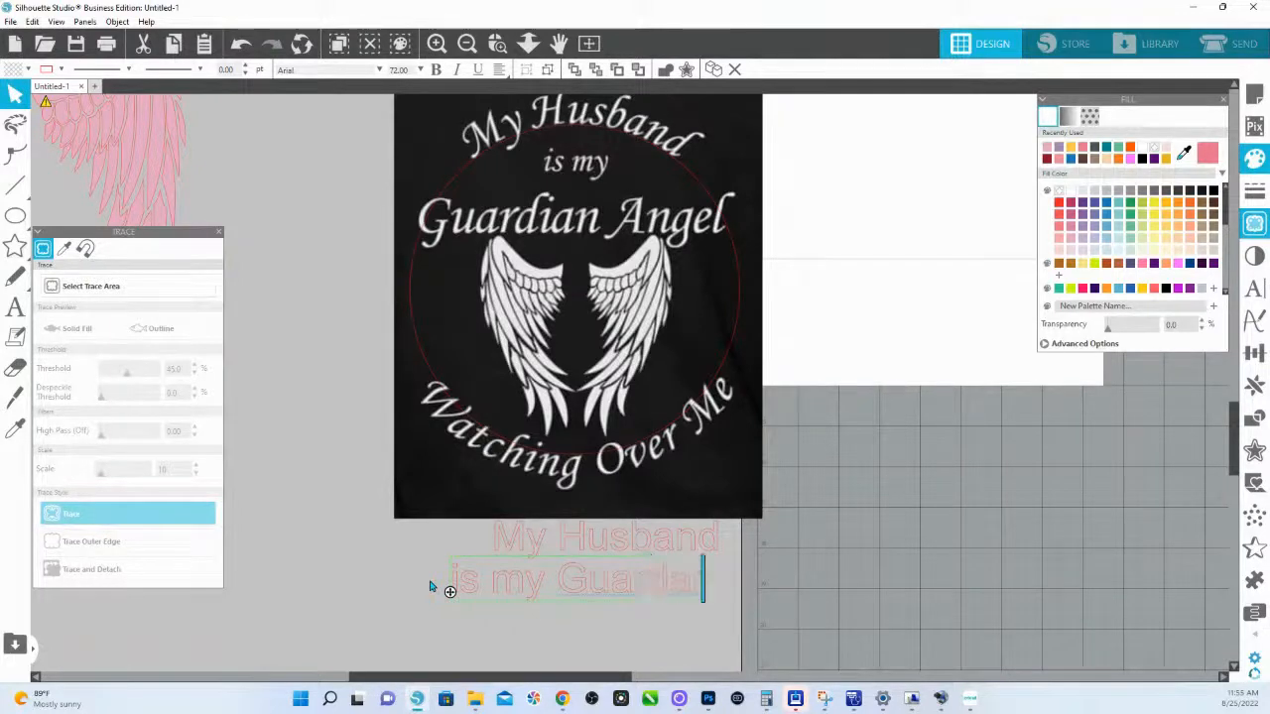
pyautogui.write(' Angel')
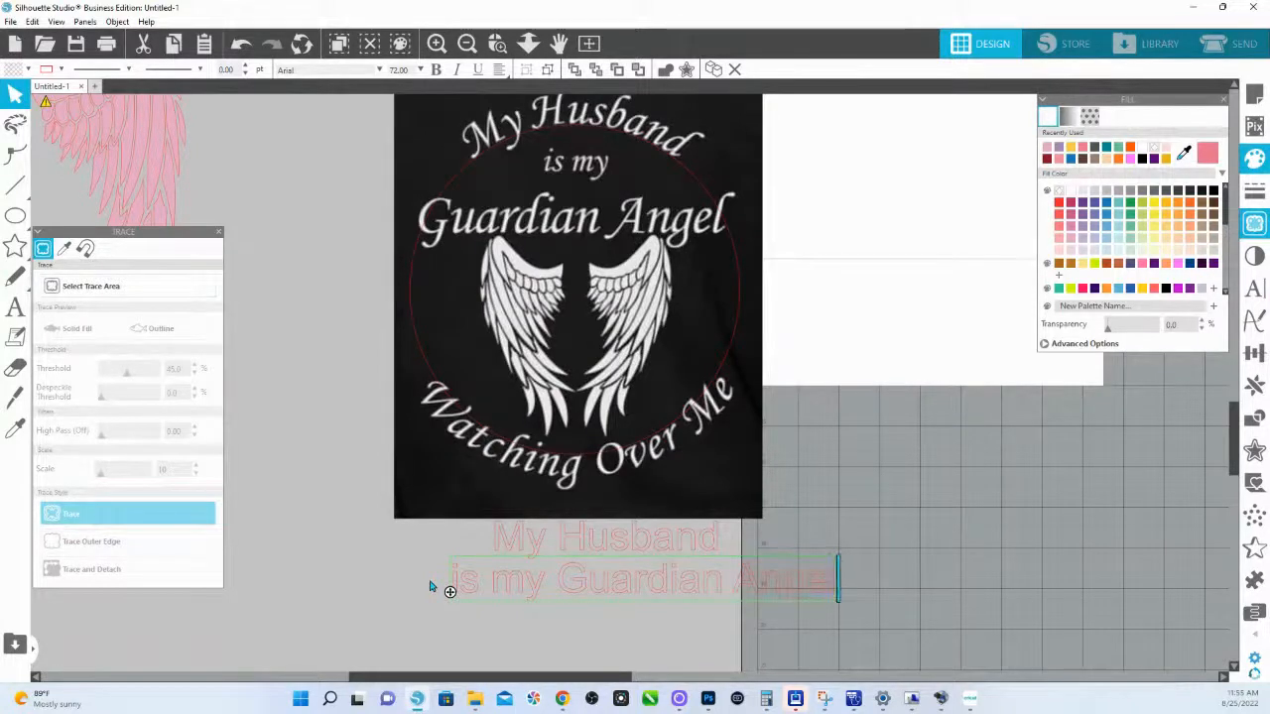
# Copy the "is my Guardian Angel" line beneath itself and change the copy's wording to "Watching Over Me".
pyautogui.click(595, 595)
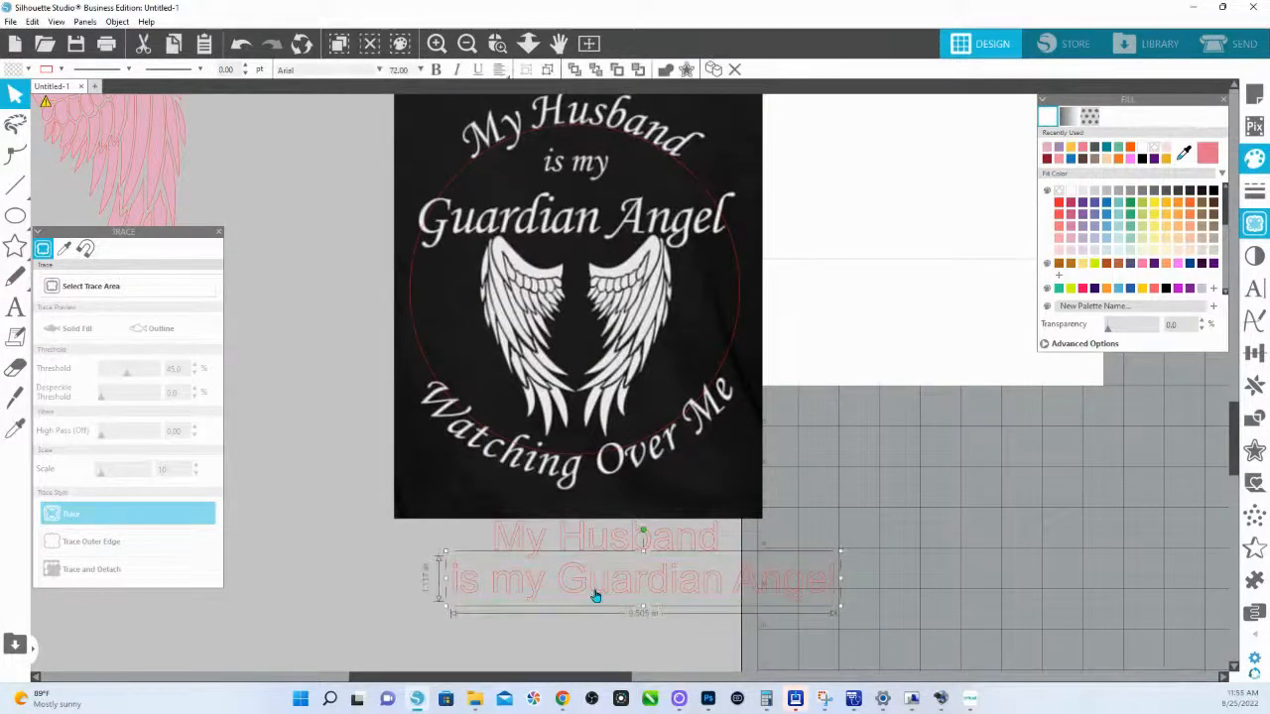
pyautogui.moveTo(599, 593); pyautogui.dragTo(601, 639)
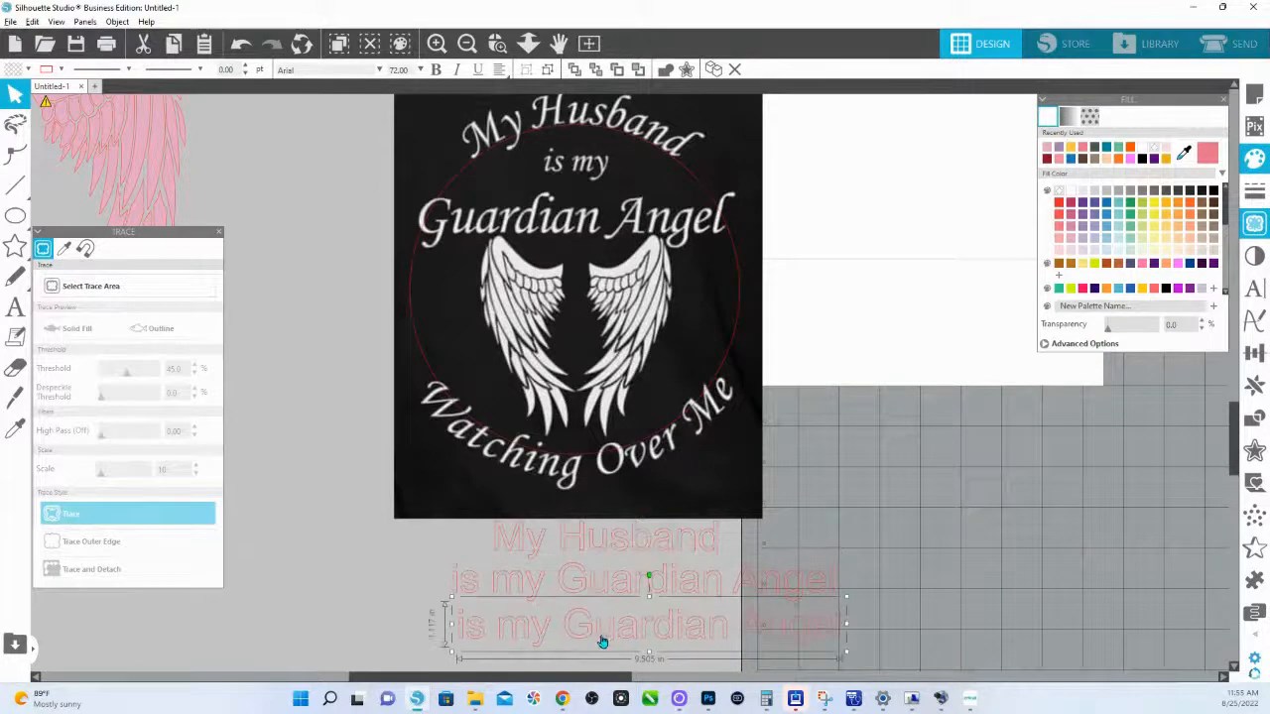
pyautogui.doubleClick(603, 640)
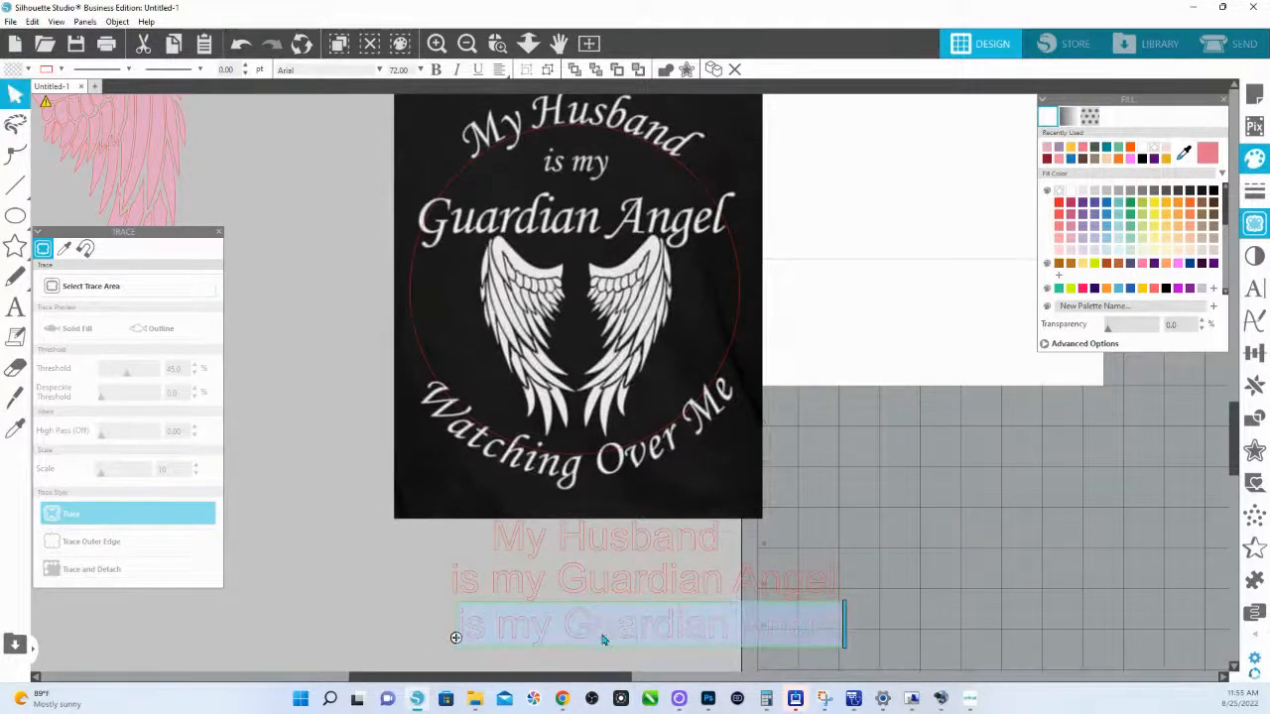
pyautogui.write('Watch')
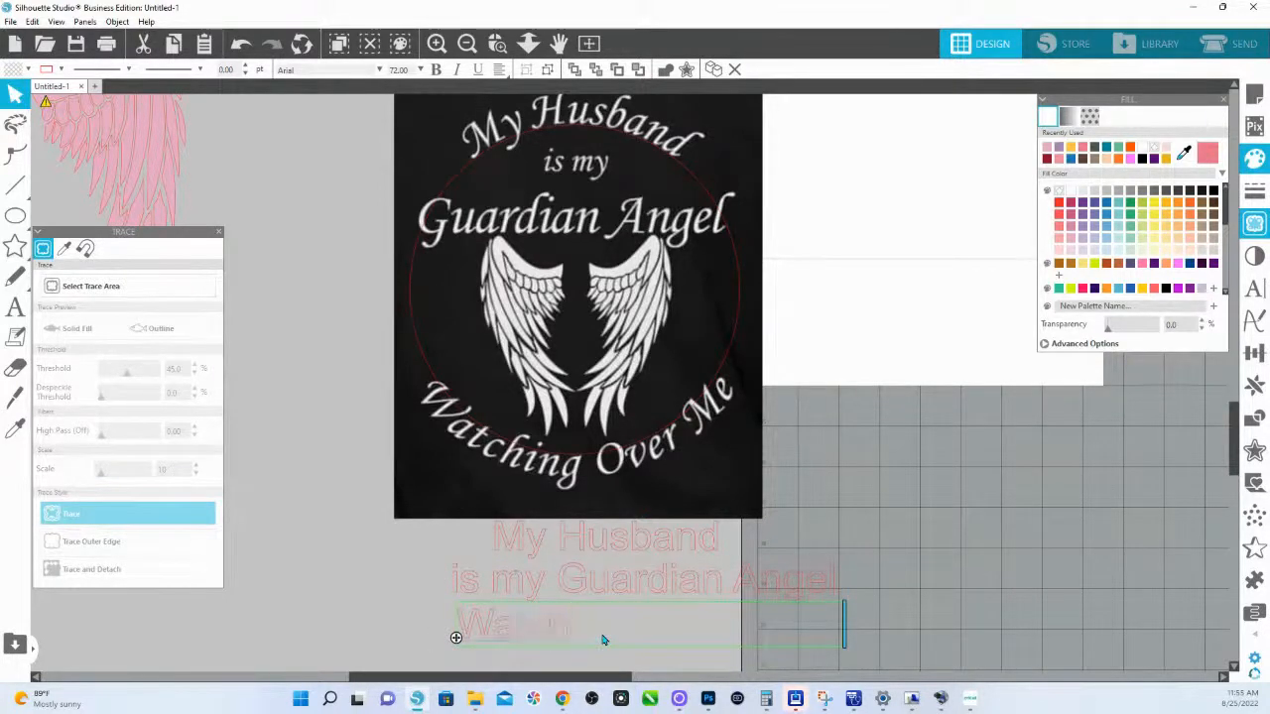
pyautogui.write('ing Over Me')
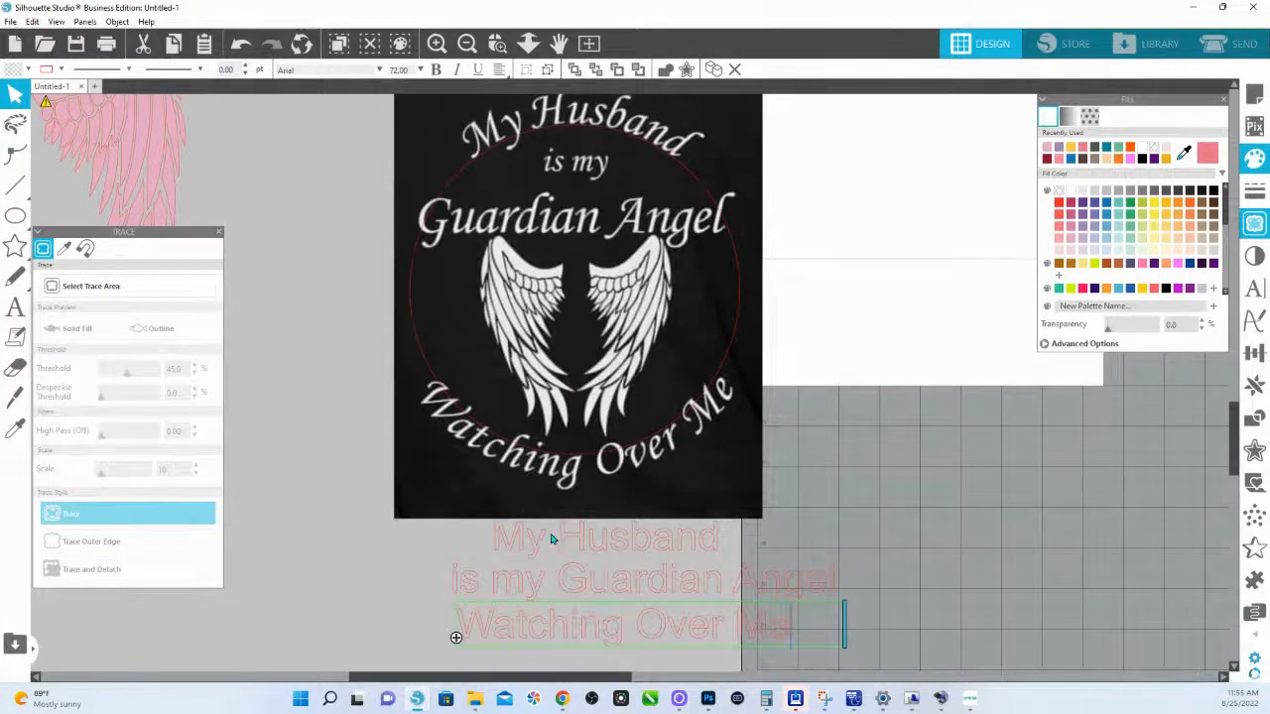
# Move the reference design with its circle up, away from the text, and fill the three text lines with green.
pyautogui.click(528, 43)
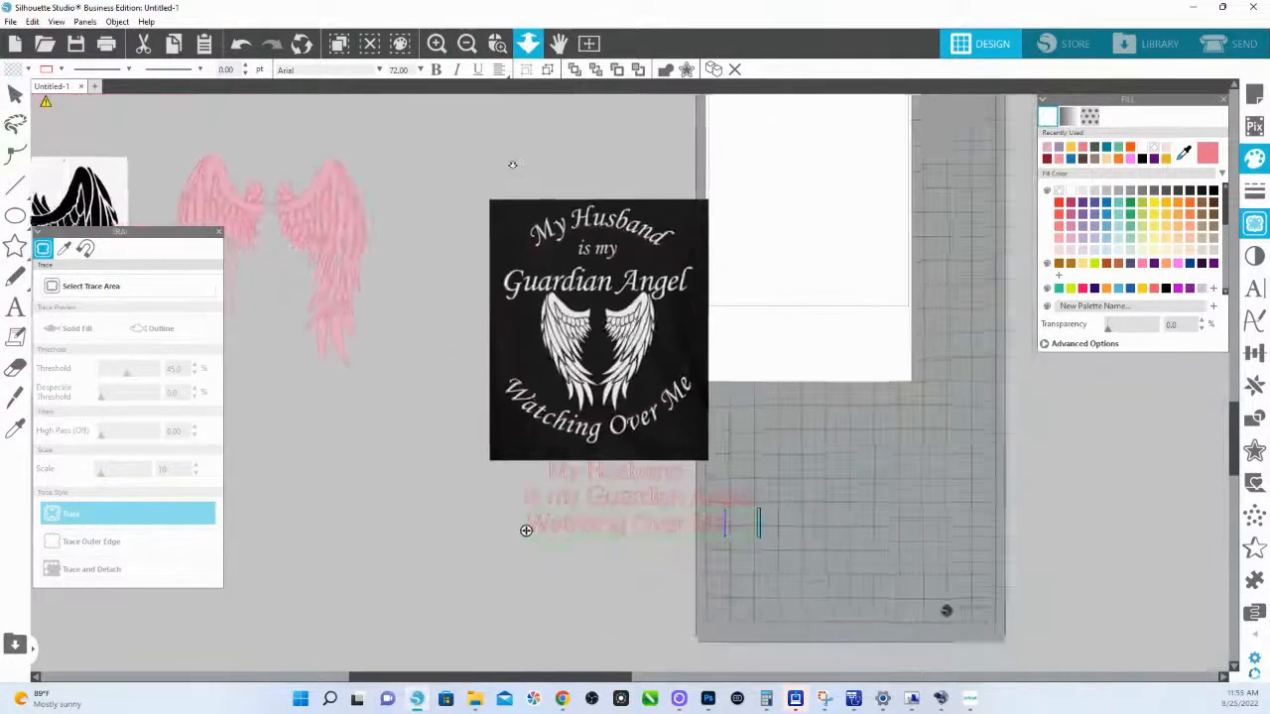
pyautogui.click(646, 370)
pyautogui.moveTo(646, 370); pyautogui.dragTo(637, 285)
pyautogui.moveTo(532, 443); pyautogui.dragTo(717, 558)
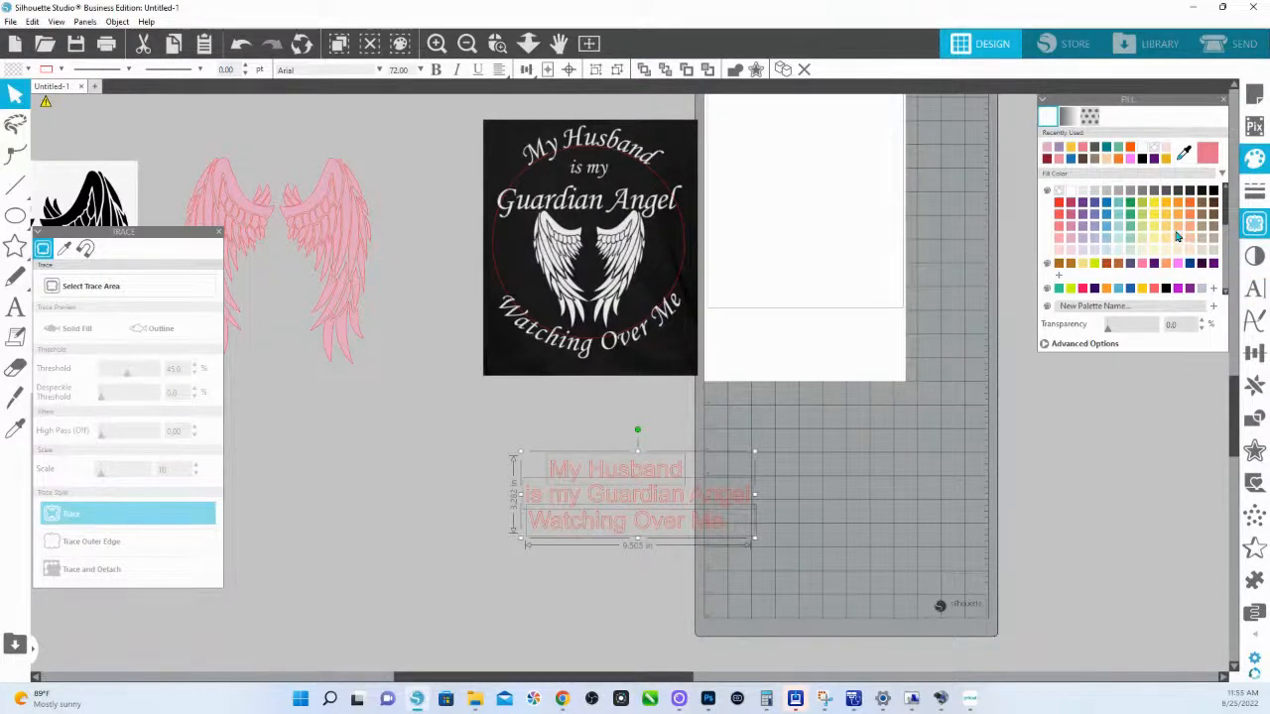
pyautogui.click(1130, 203)
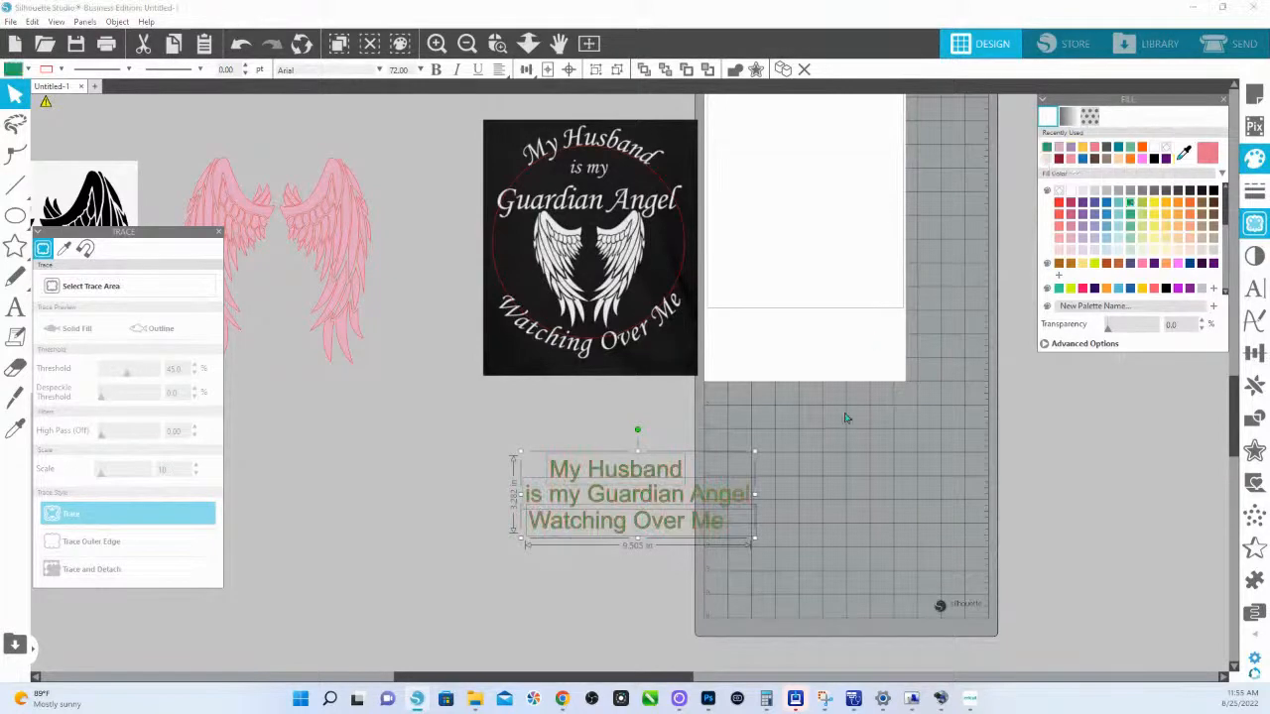
# Try Atlantic Neue, Antonette, Angelista and similar fonts on the three text lines, and set them in Anisha.
pyautogui.click(1253, 291)
pyautogui.moveTo(1133, 104); pyautogui.dragTo(733, 193)
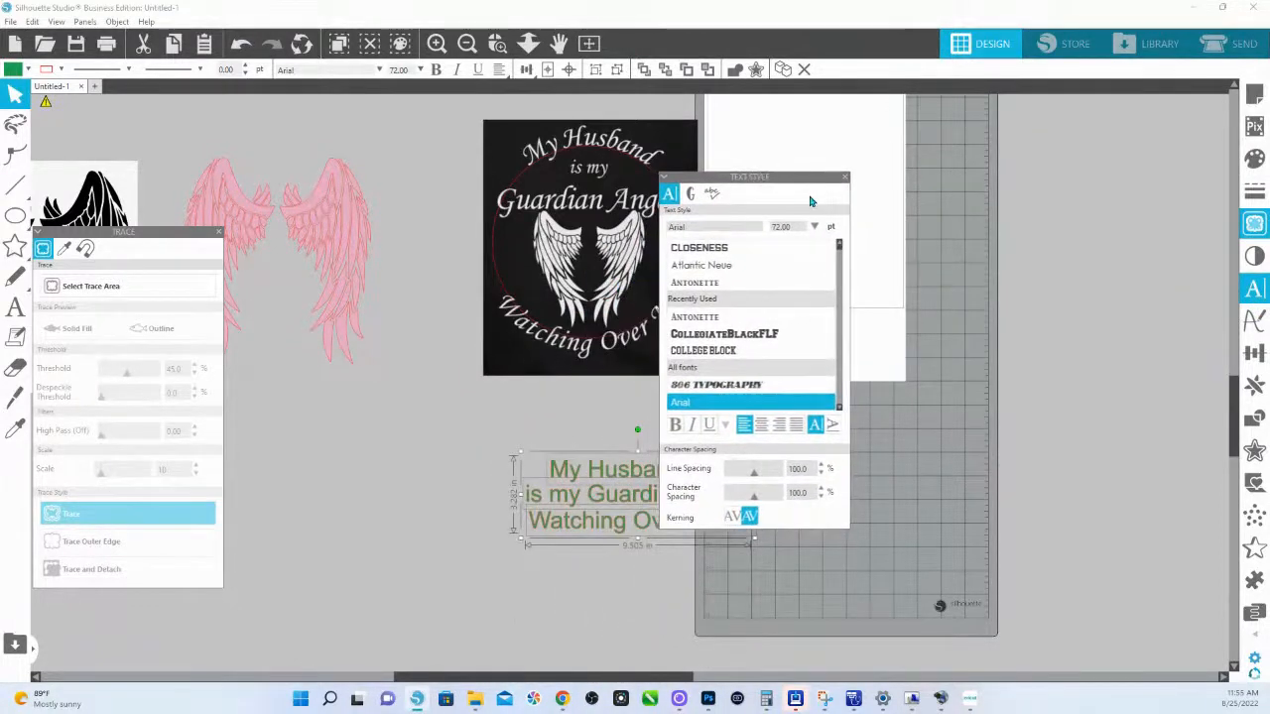
pyautogui.click(700, 268)
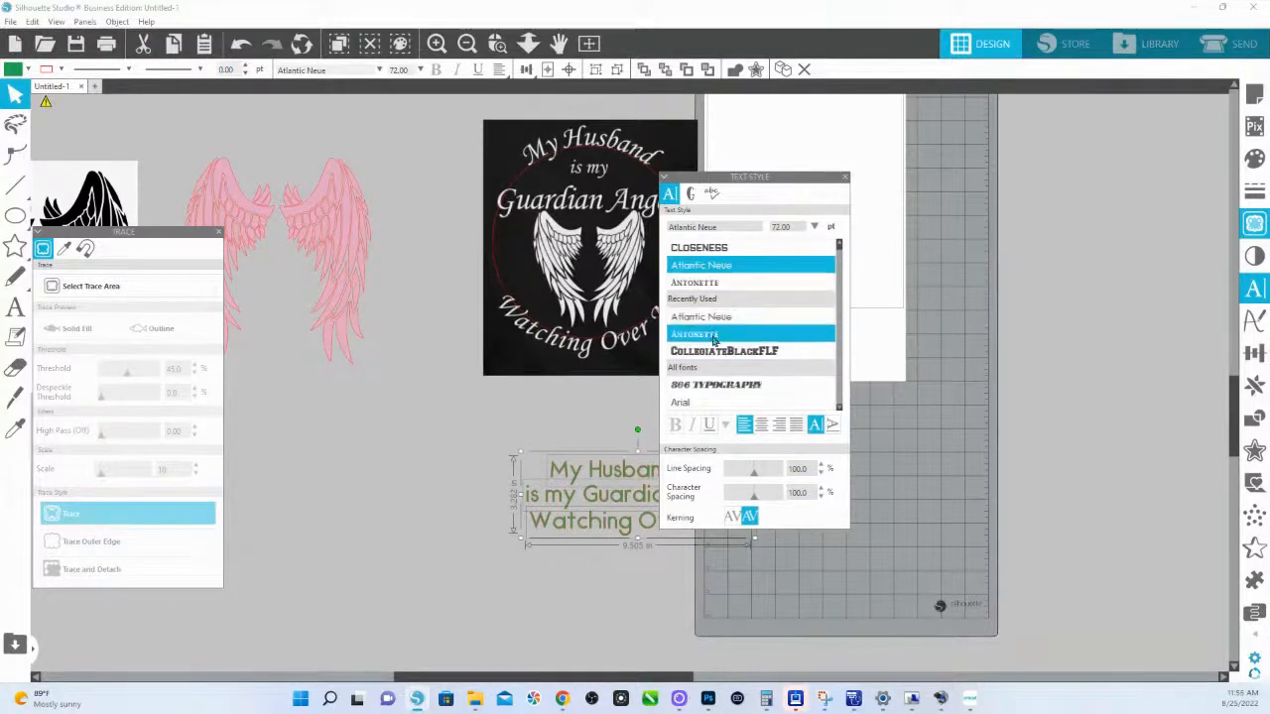
pyautogui.scroll(-2, 712, 324)
pyautogui.click(700, 253)
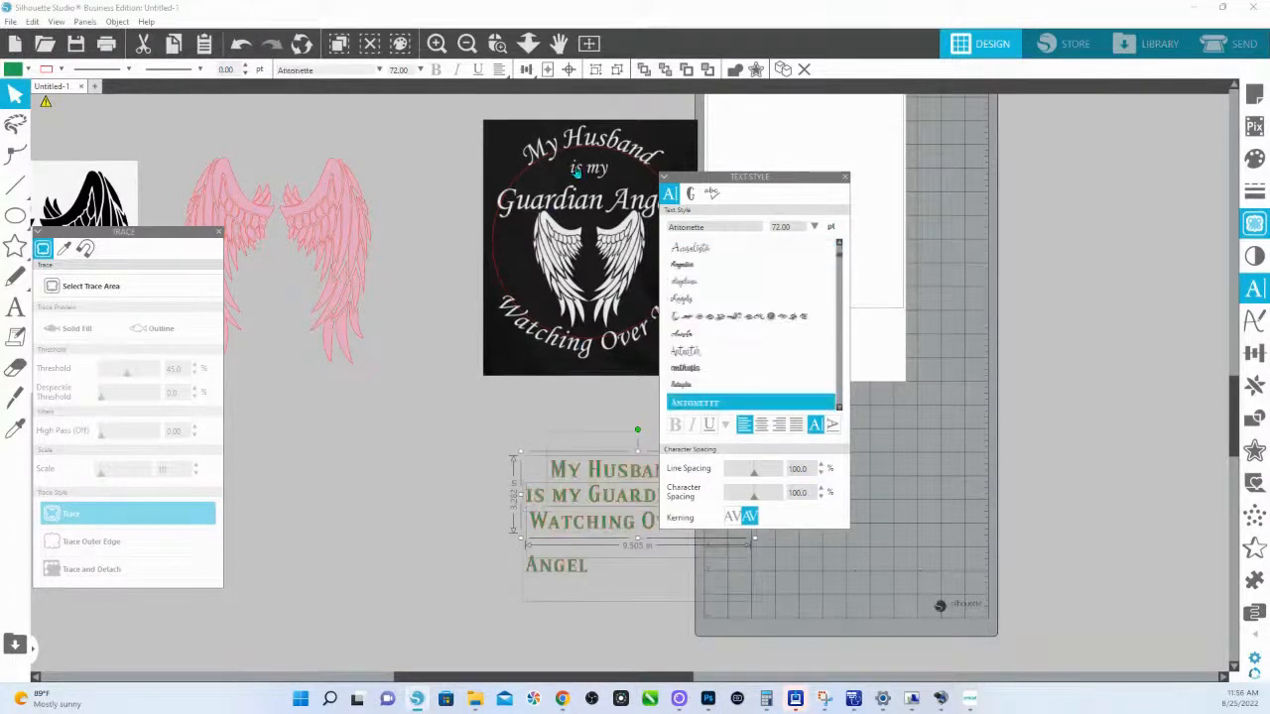
pyautogui.click(701, 250)
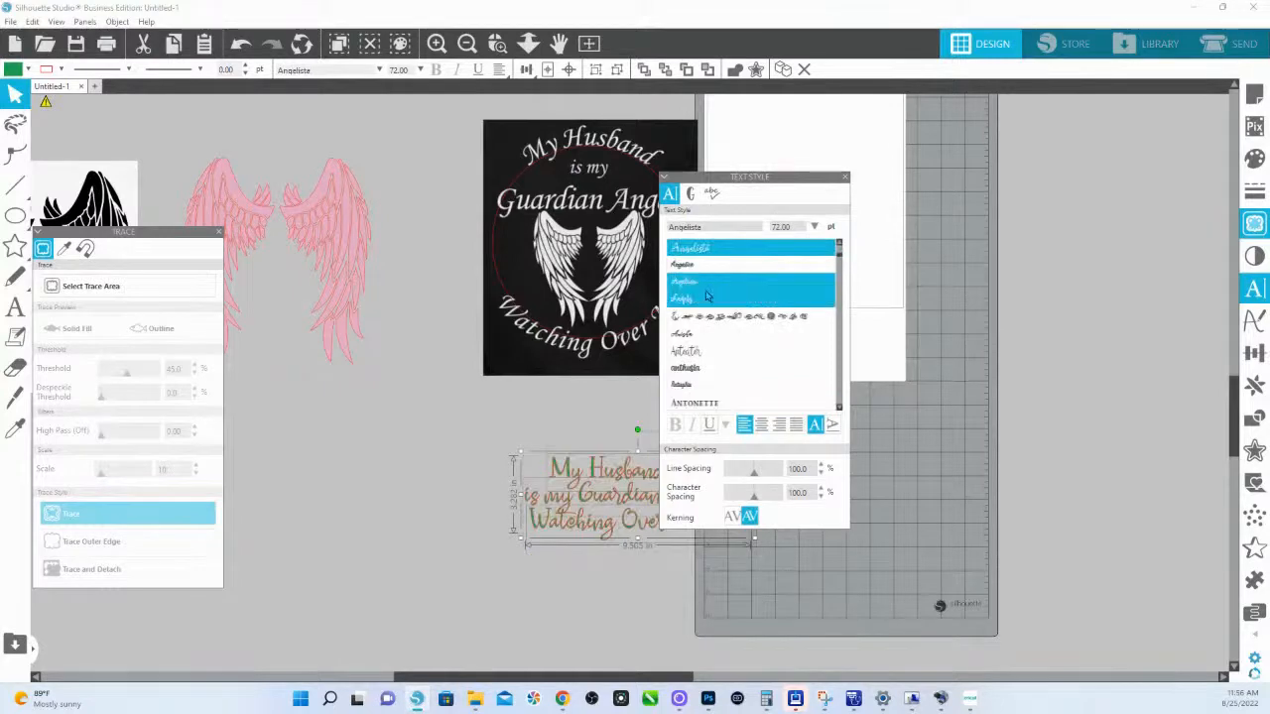
pyautogui.click(701, 286)
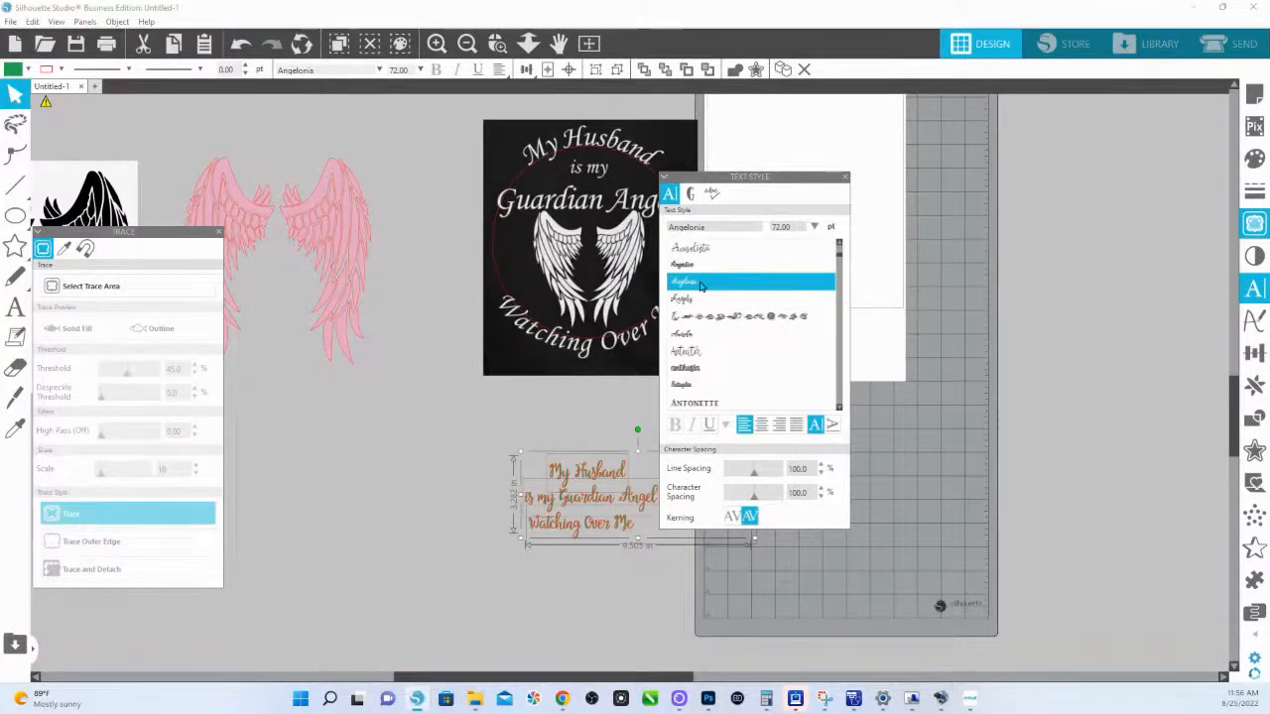
pyautogui.click(700, 300)
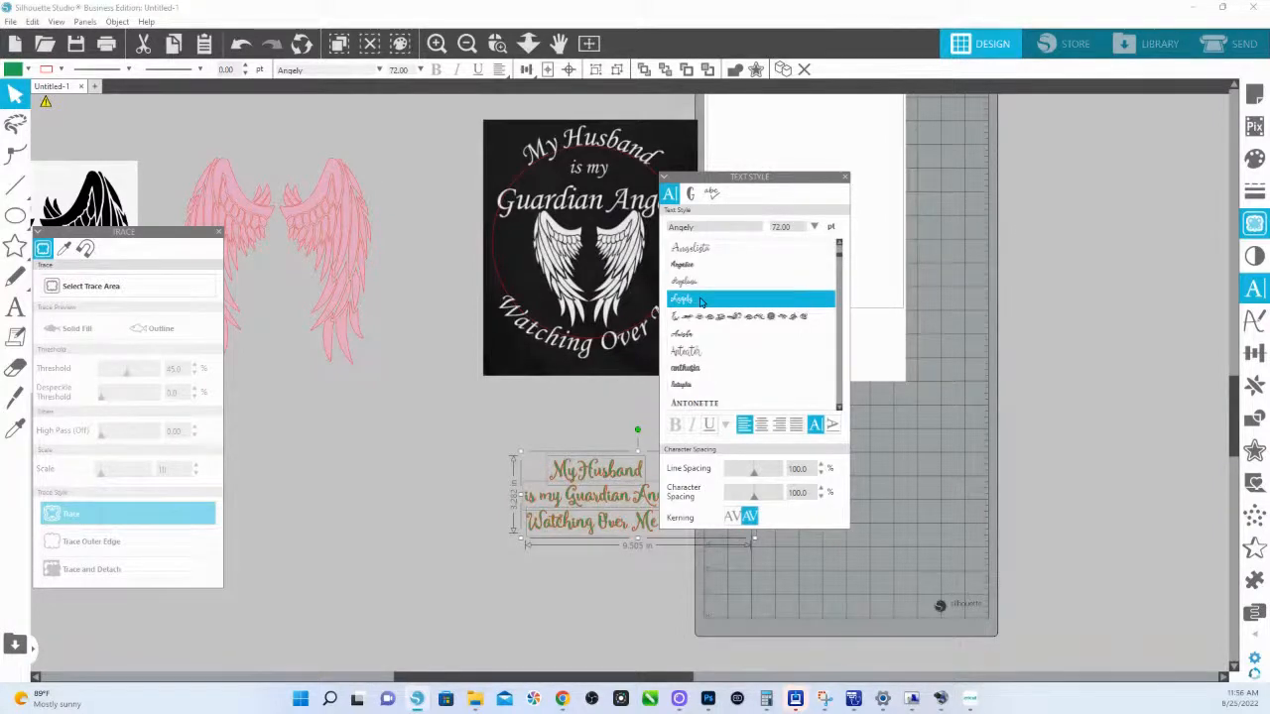
pyautogui.click(692, 334)
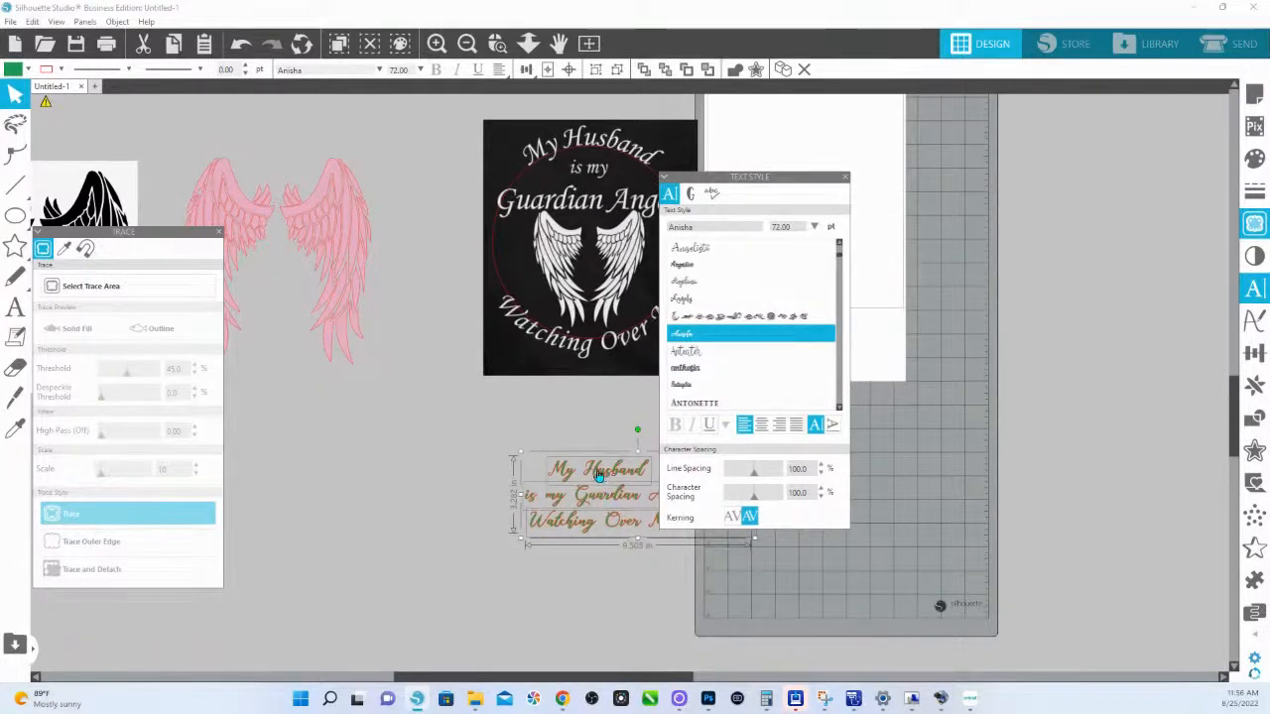
# Place a copy of the three Anisha text lines to their left and set the copy in AR CENA.
pyautogui.moveTo(599, 477); pyautogui.dragTo(341, 490)
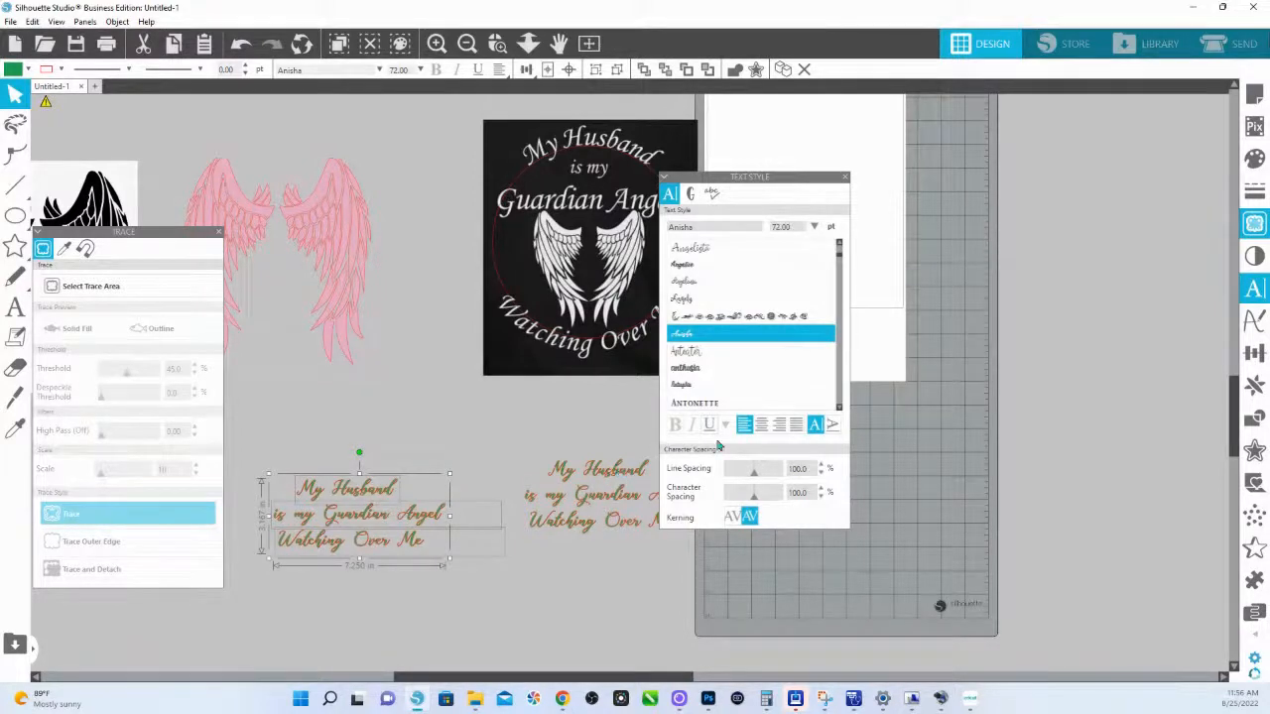
pyautogui.click(695, 351)
pyautogui.click(709, 397)
pyautogui.scroll(-4, 703, 367)
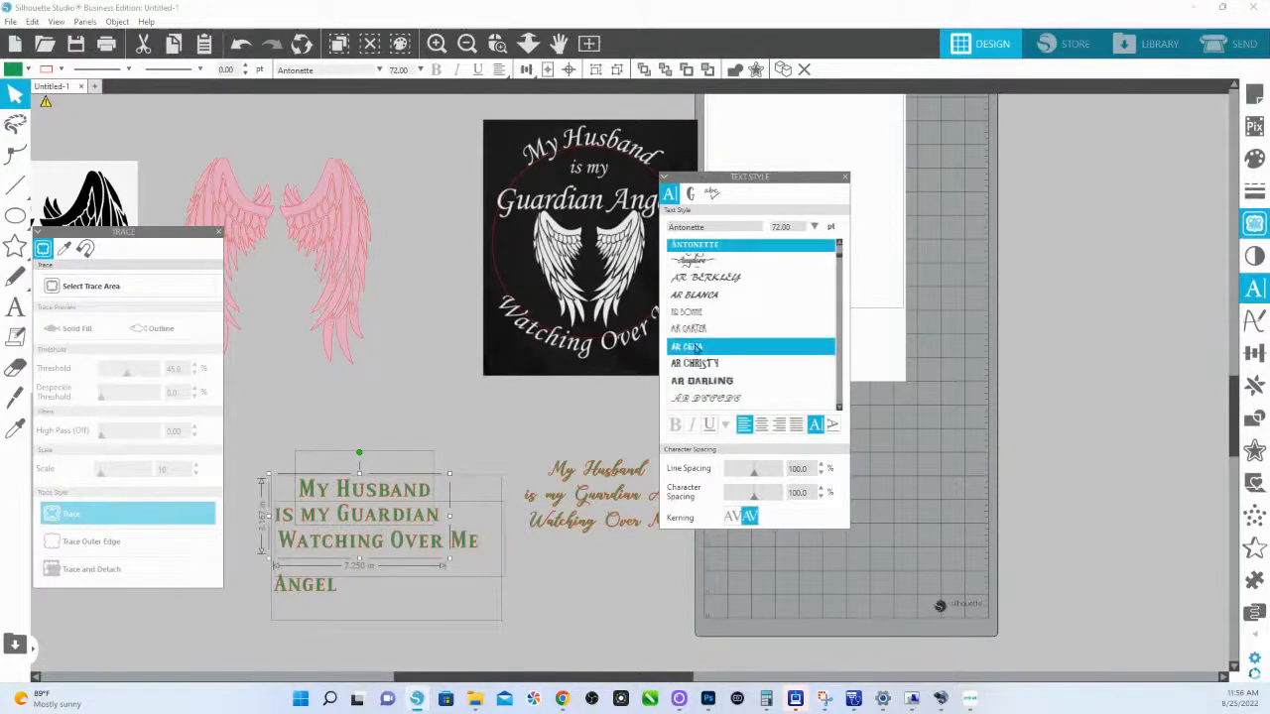
pyautogui.click(696, 348)
pyautogui.scroll(-8, 703, 367)
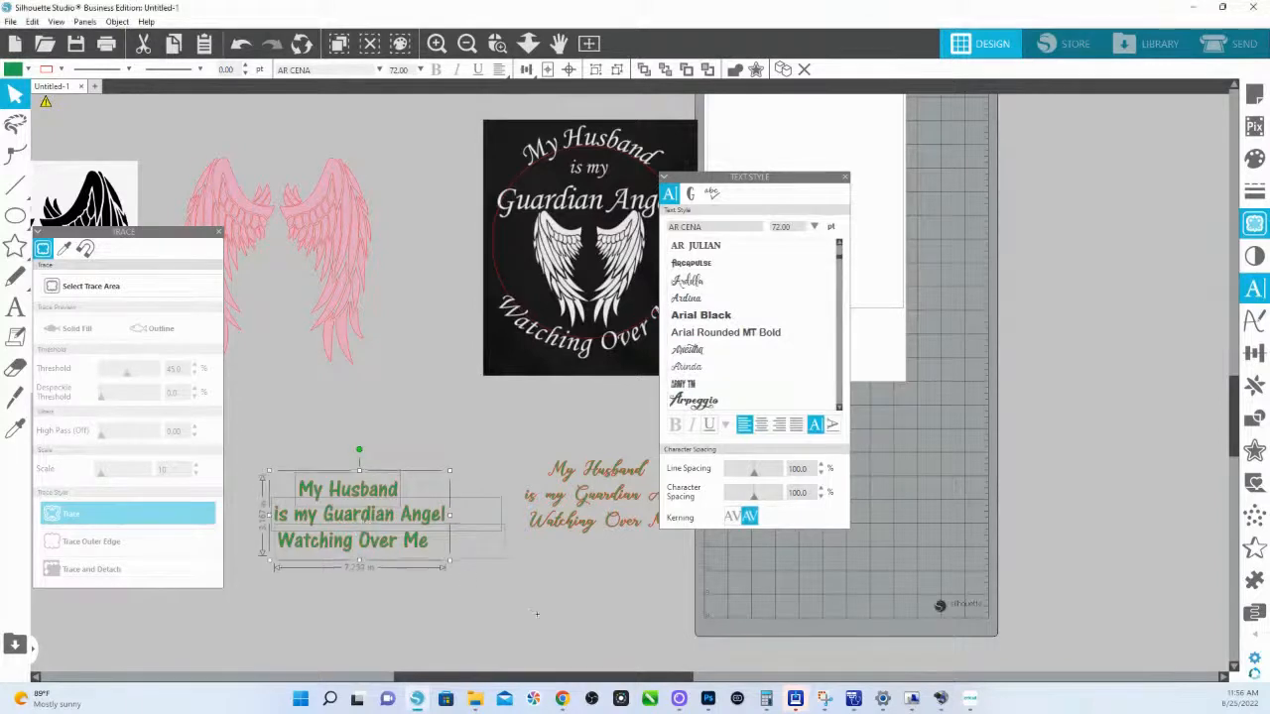
# Copy the AR CENA text lines to below the Anisha version and set this copy in the Natalia font.
pyautogui.moveTo(369, 526); pyautogui.dragTo(586, 607)
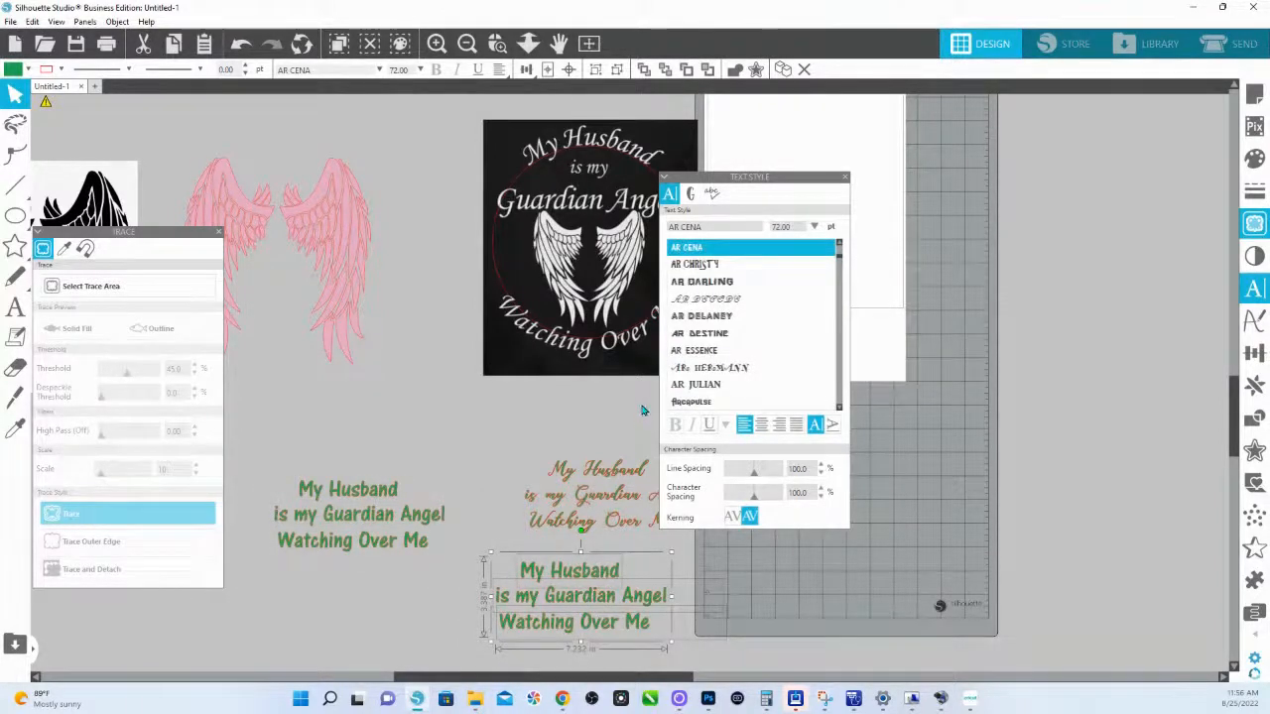
pyautogui.scroll(-5, 764, 389)
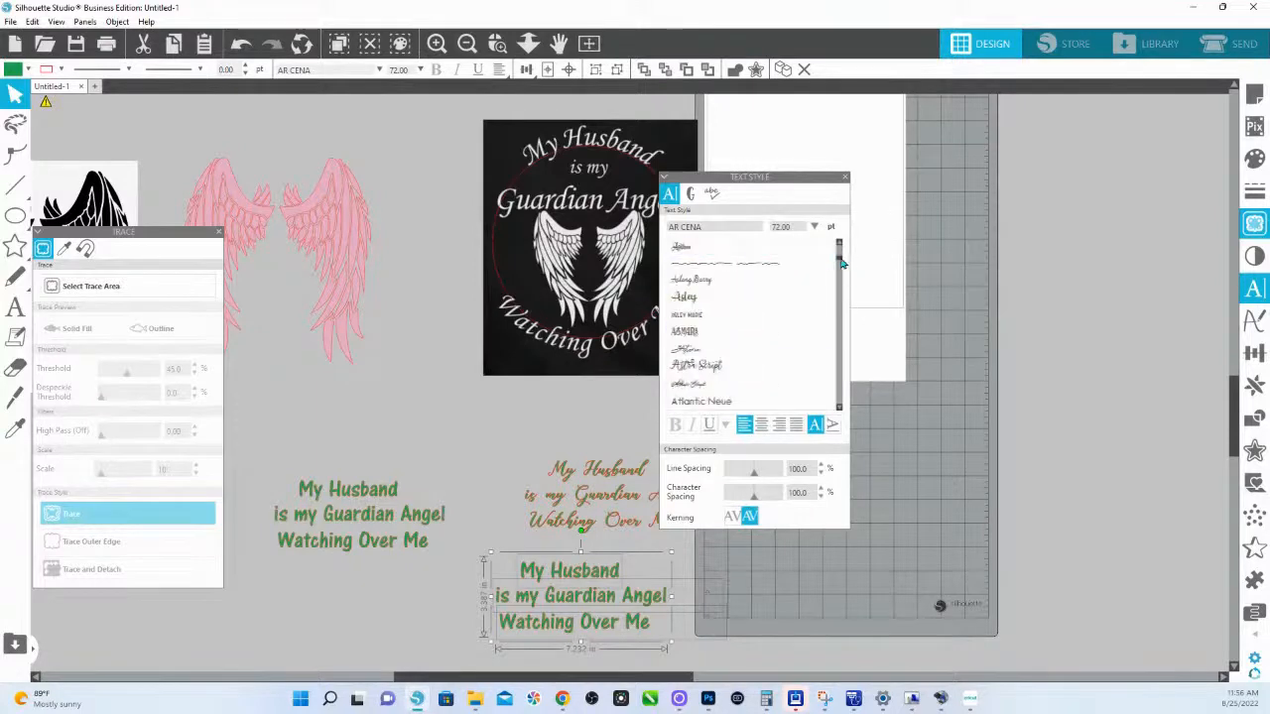
pyautogui.moveTo(842, 262); pyautogui.dragTo(839, 366)
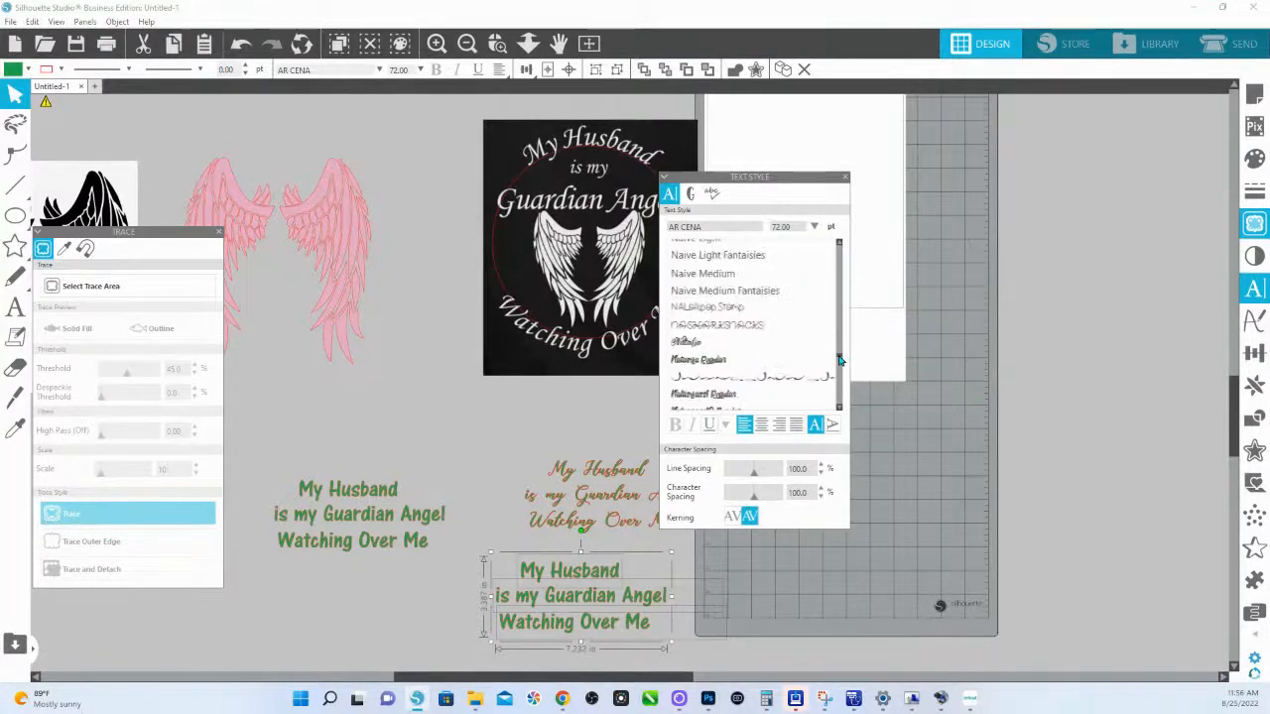
pyautogui.click(684, 348)
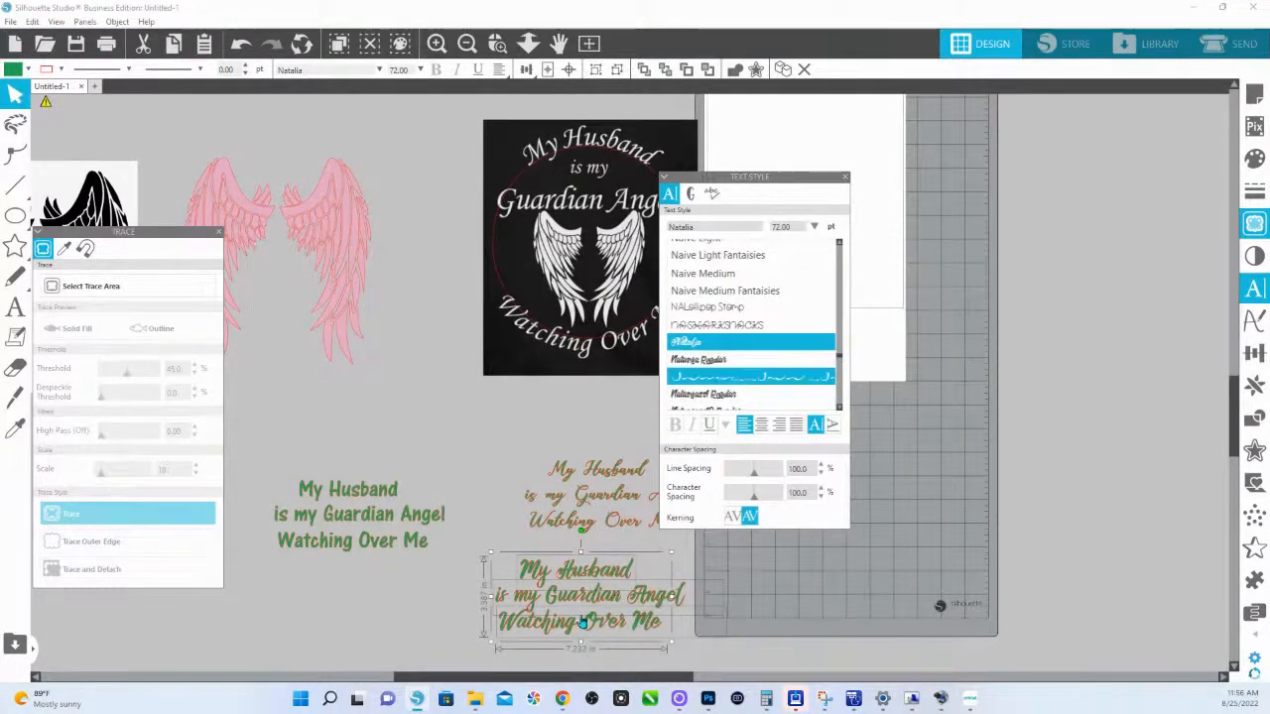
# Place a copy of the three Natalia text lines to their left and try New shine script and Nrey Brush Pen on it.
pyautogui.moveTo(531, 616); pyautogui.dragTo(318, 611)
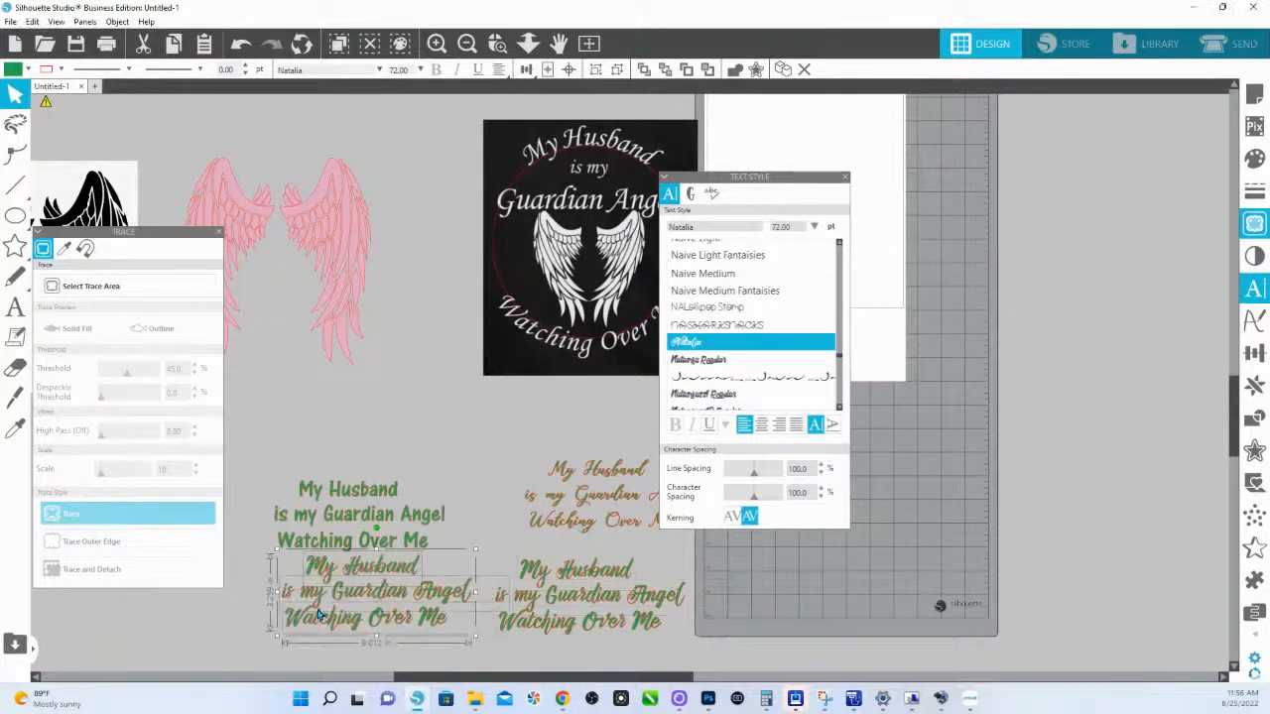
pyautogui.scroll(-10, 714, 355)
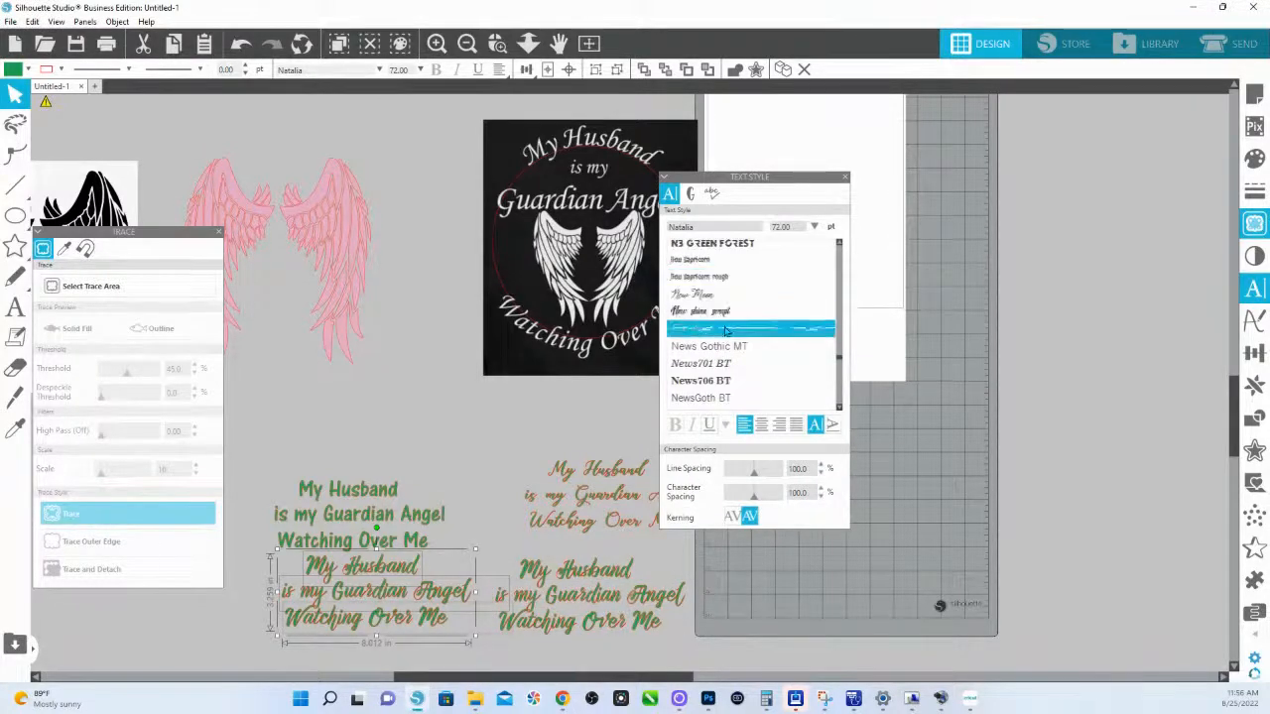
pyautogui.click(700, 311)
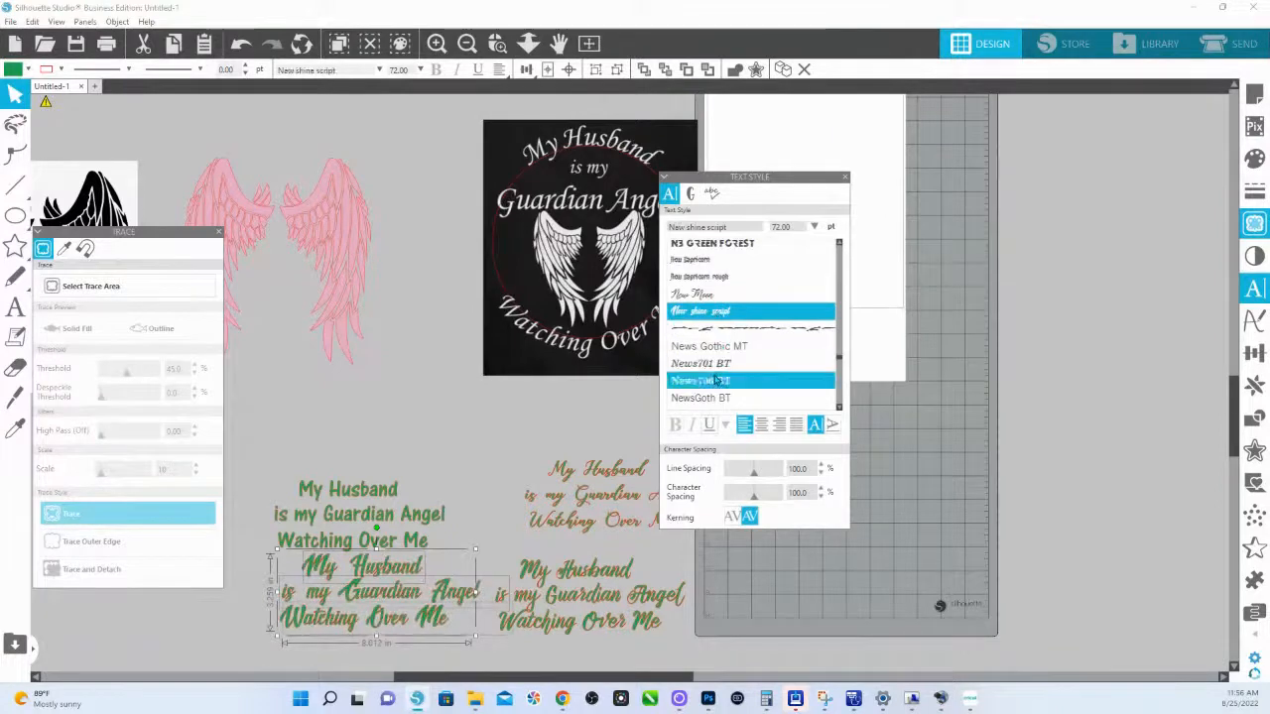
pyautogui.scroll(-3, 714, 364)
pyautogui.scroll(-4, 715, 357)
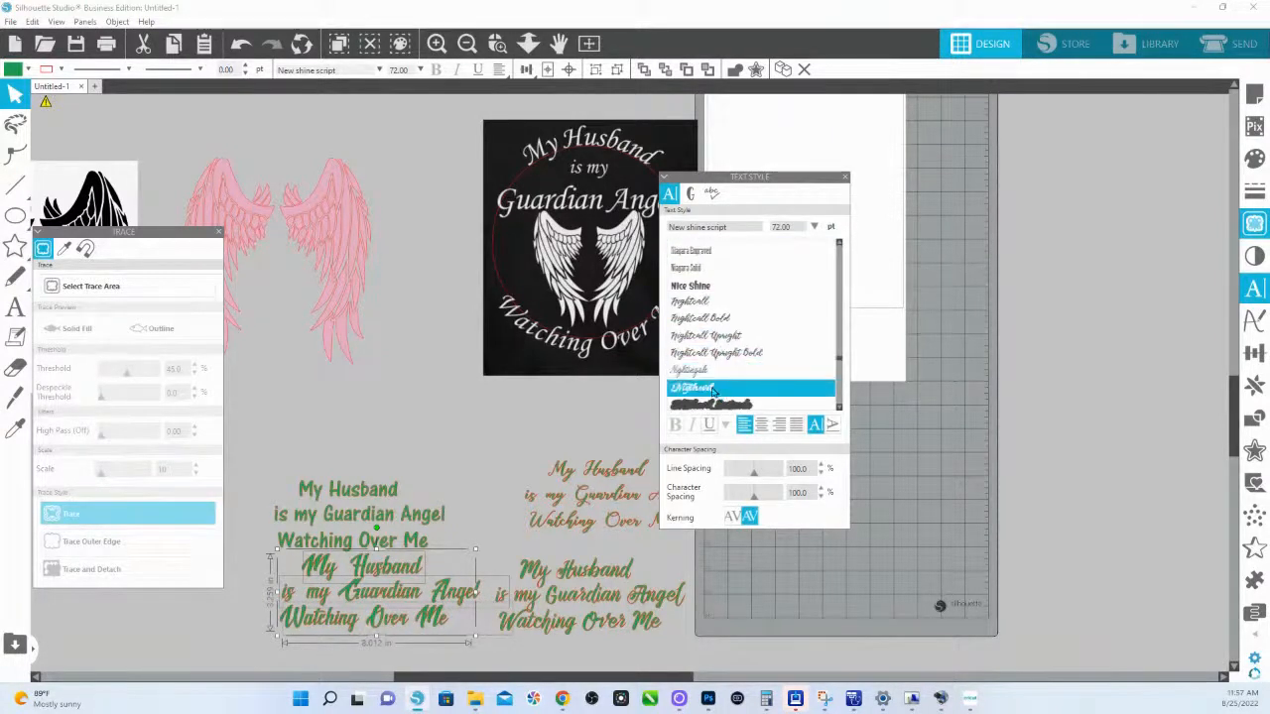
pyautogui.scroll(-4, 710, 389)
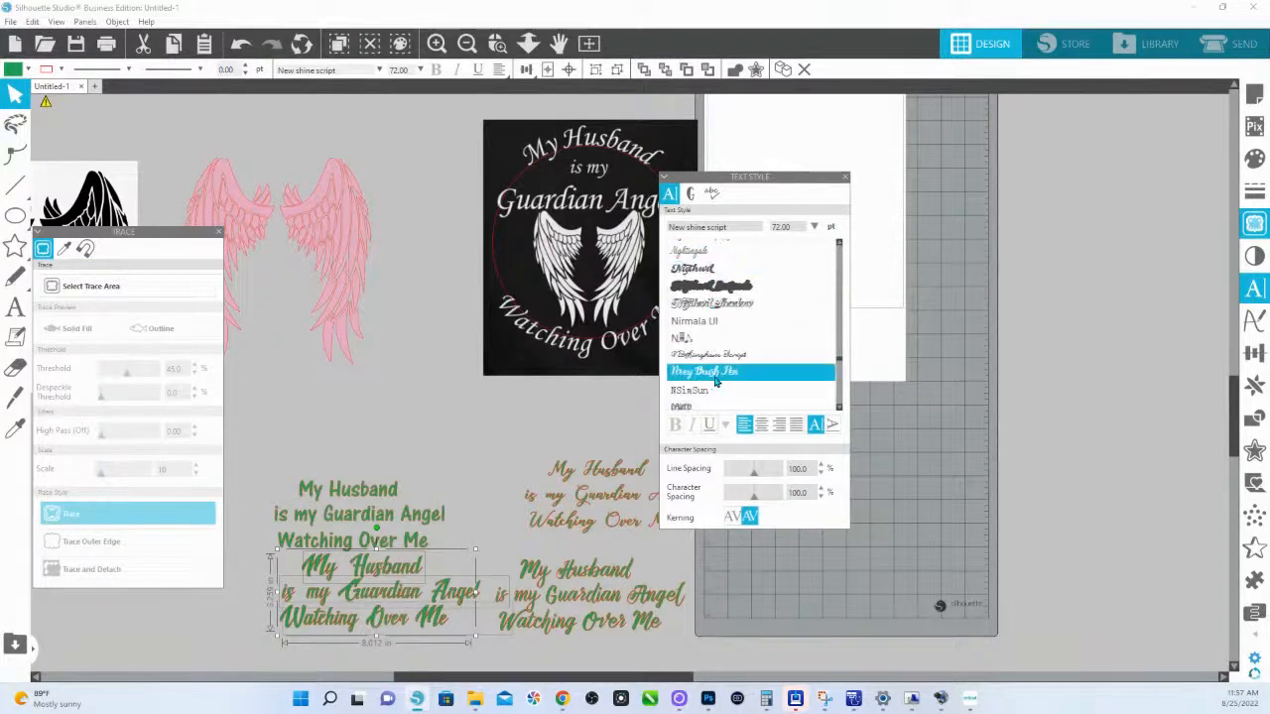
pyautogui.click(717, 383)
# Try the fonts Ocean Twelve Script, Olive Beret, Olive Sky and Ourstory on the copied text lines.
pyautogui.scroll(-3, 725, 343)
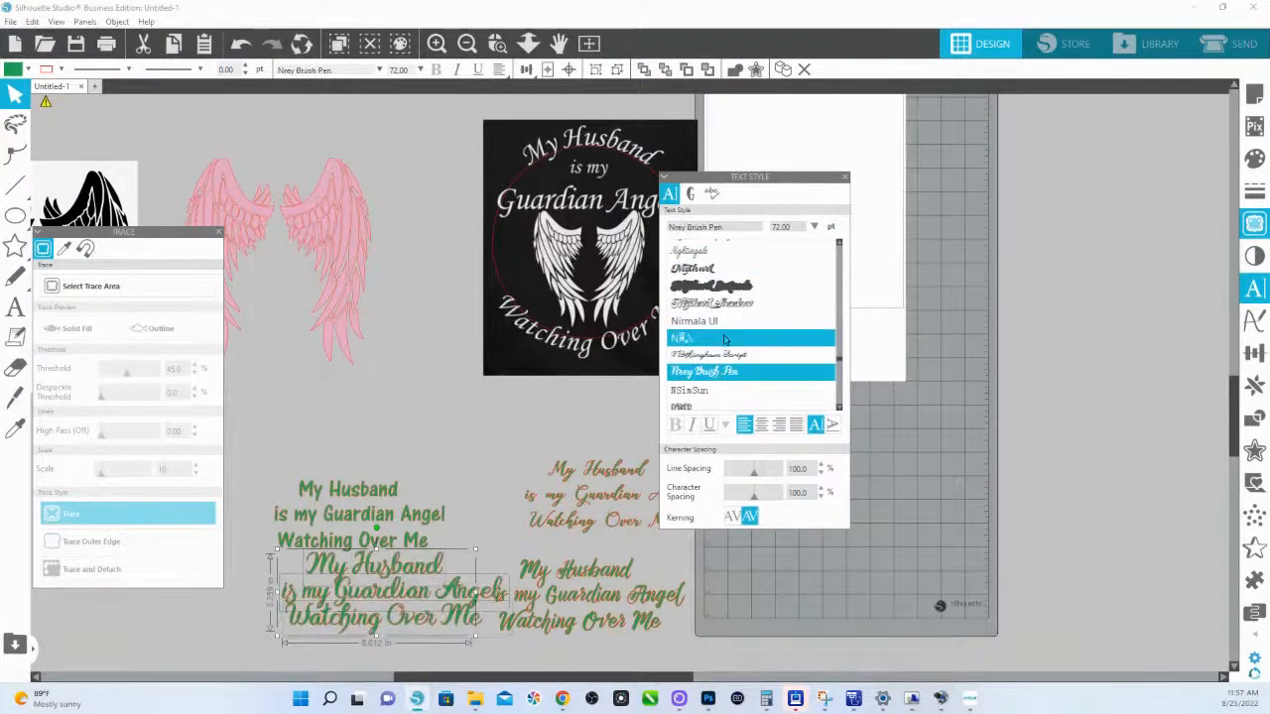
pyautogui.scroll(-3, 727, 348)
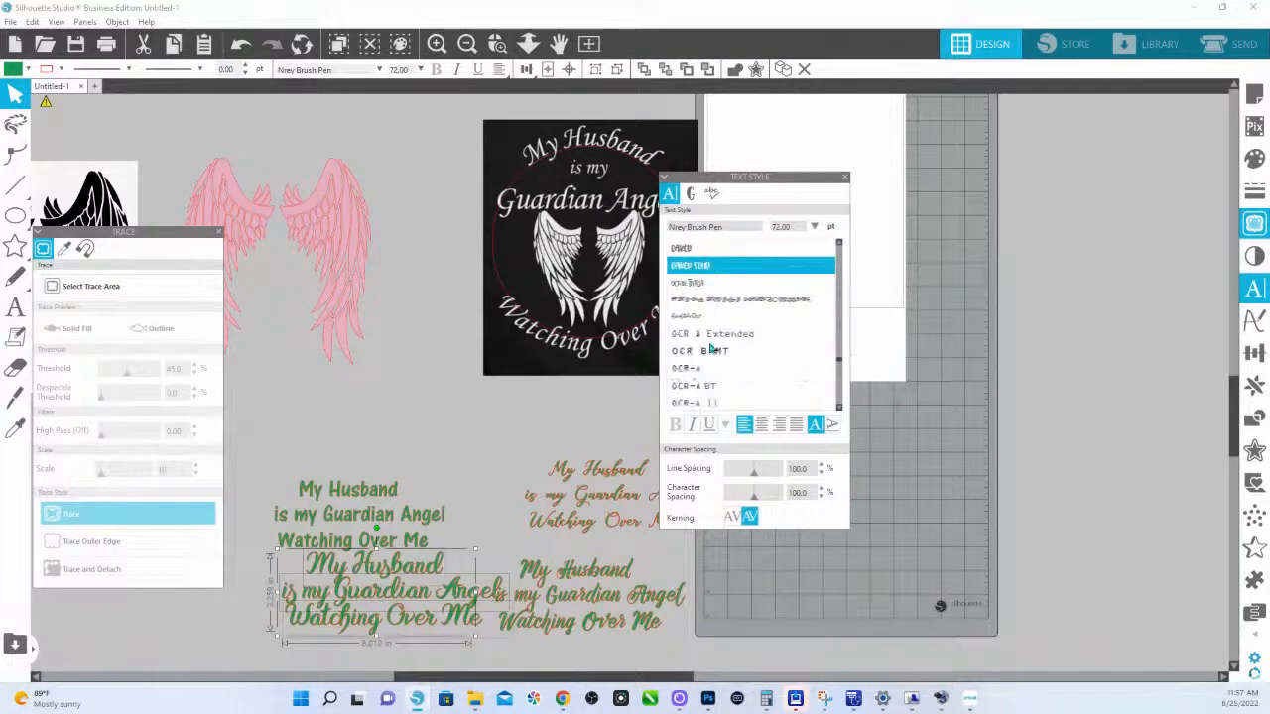
pyautogui.click(698, 318)
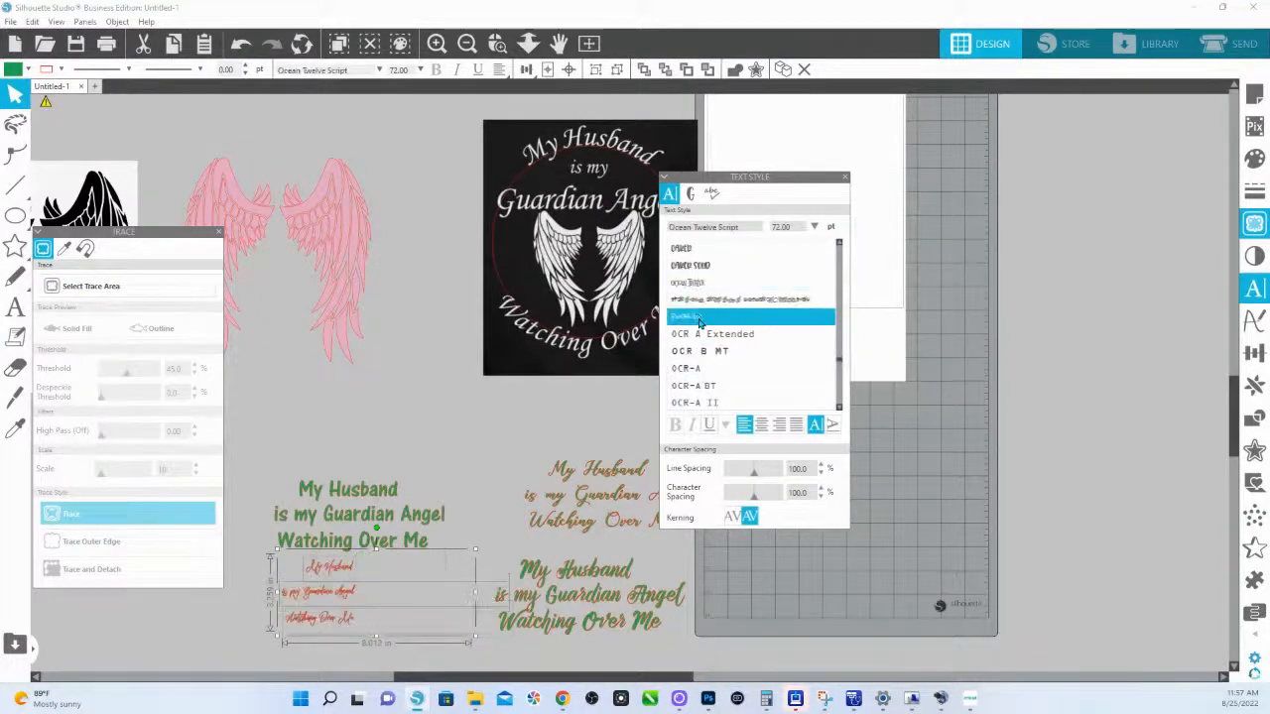
pyautogui.scroll(-6, 699, 332)
pyautogui.click(700, 367)
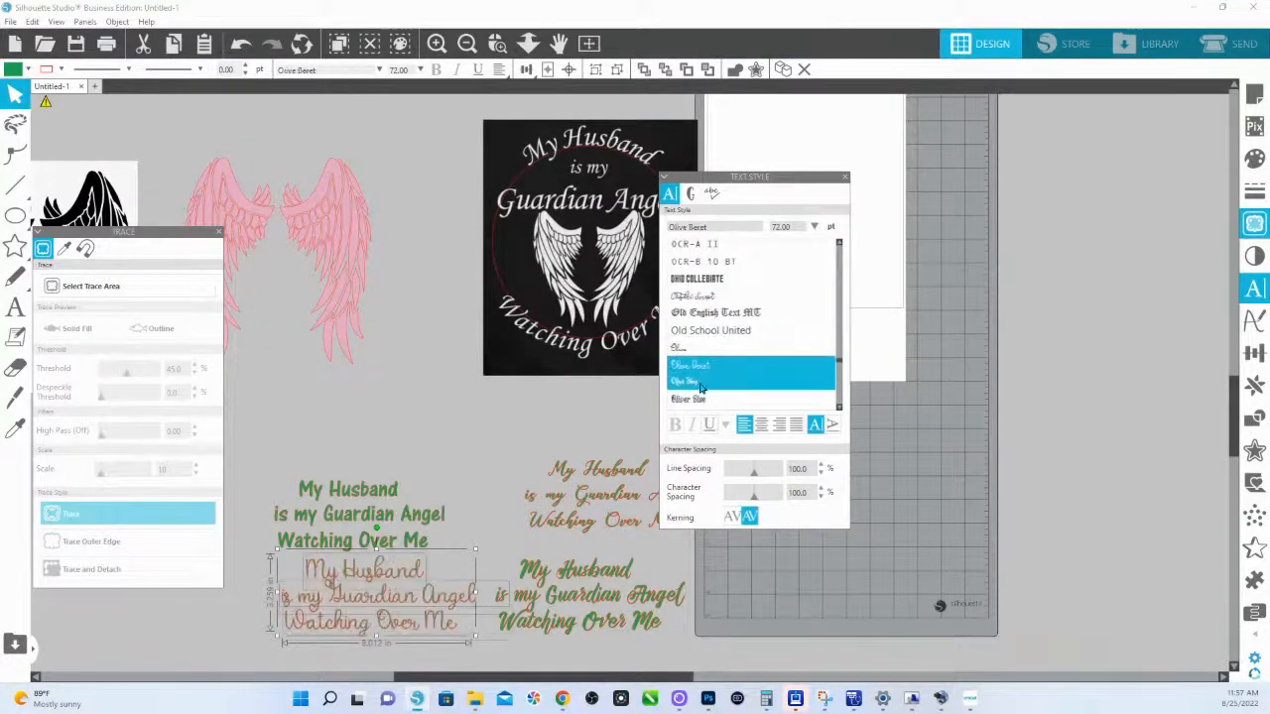
pyautogui.click(677, 381)
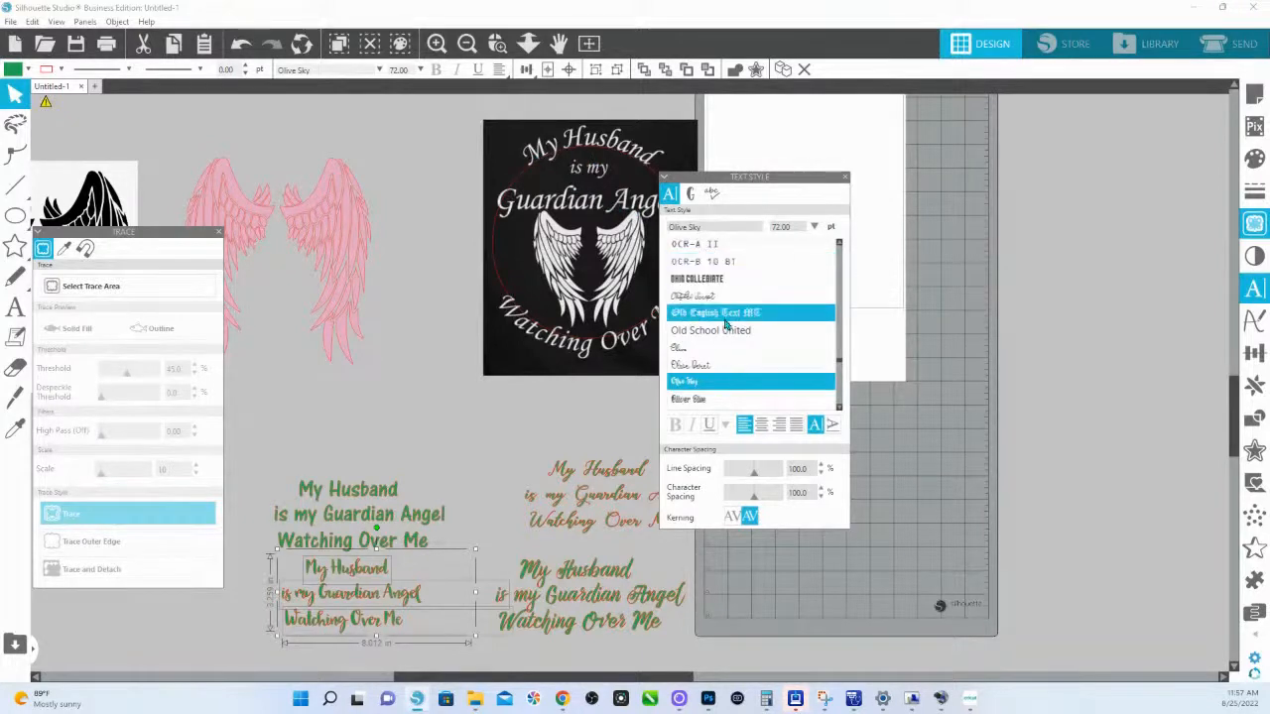
pyautogui.scroll(-2, 702, 407)
pyautogui.click(701, 405)
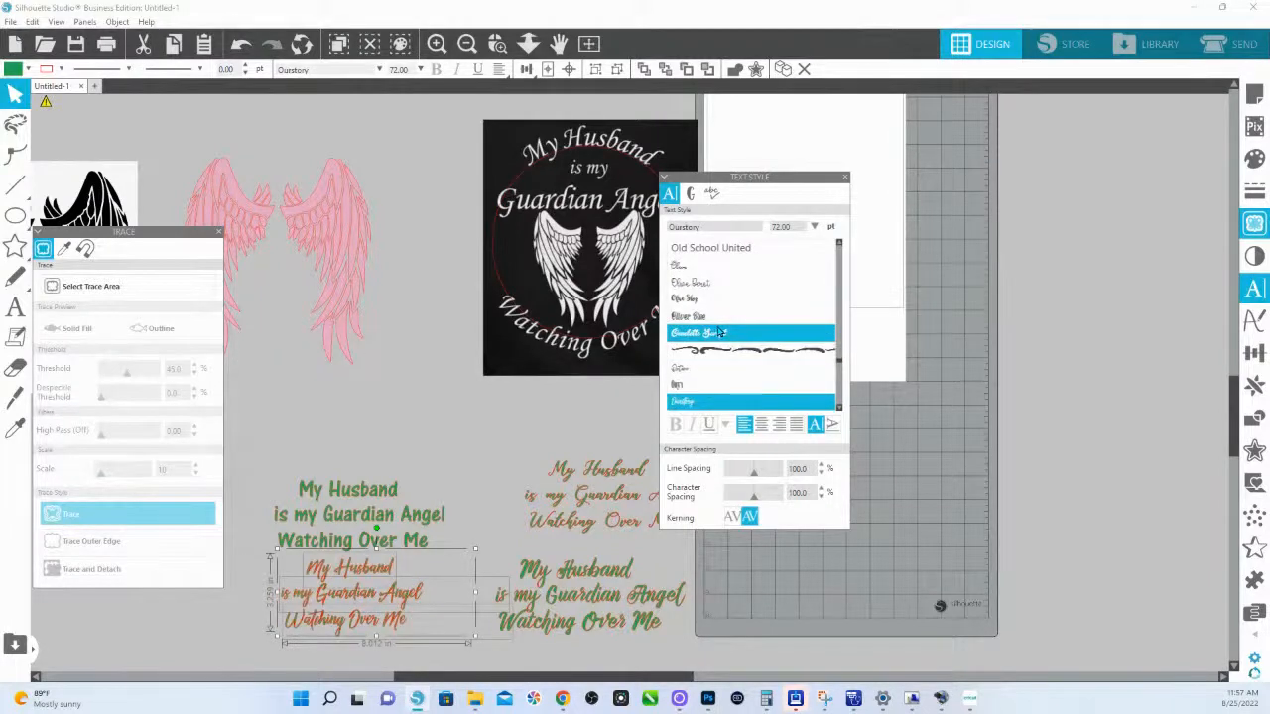
# Try Overheat, Palace Script MT and Peach on the copied text lines, and set them in Phyton Serif.
pyautogui.scroll(-2, 724, 316)
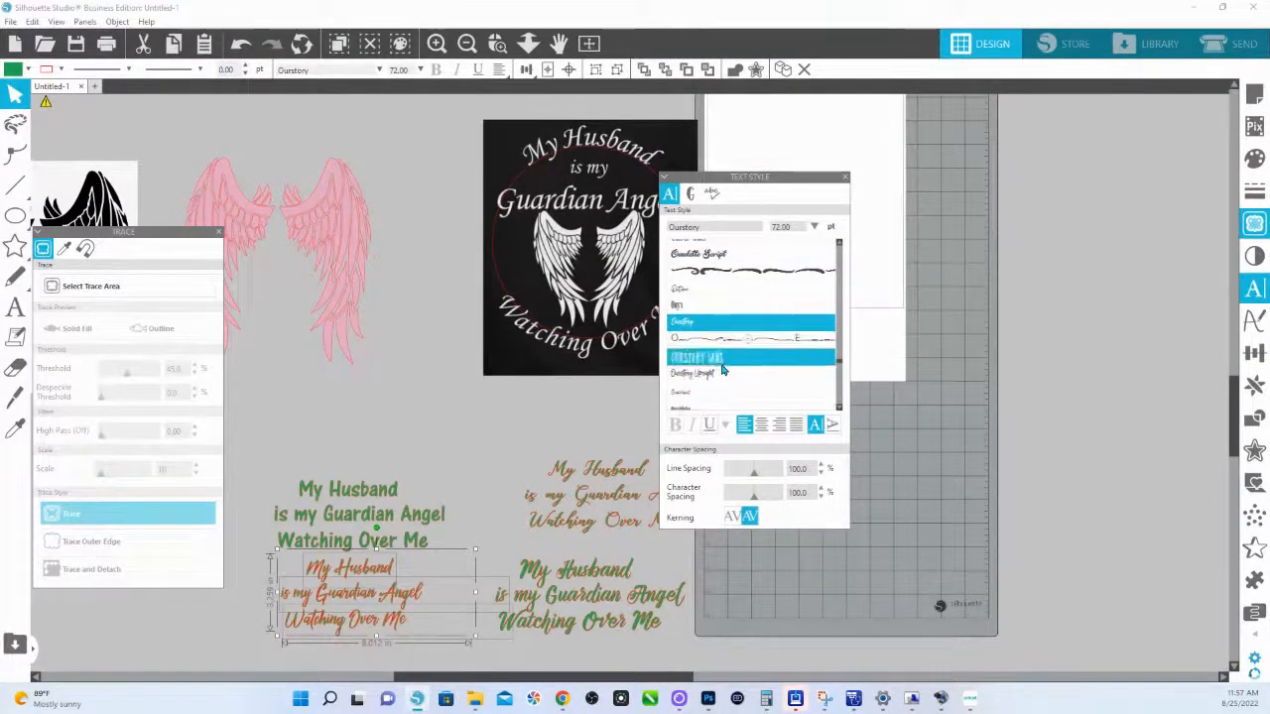
pyautogui.click(708, 393)
pyautogui.scroll(-2, 708, 396)
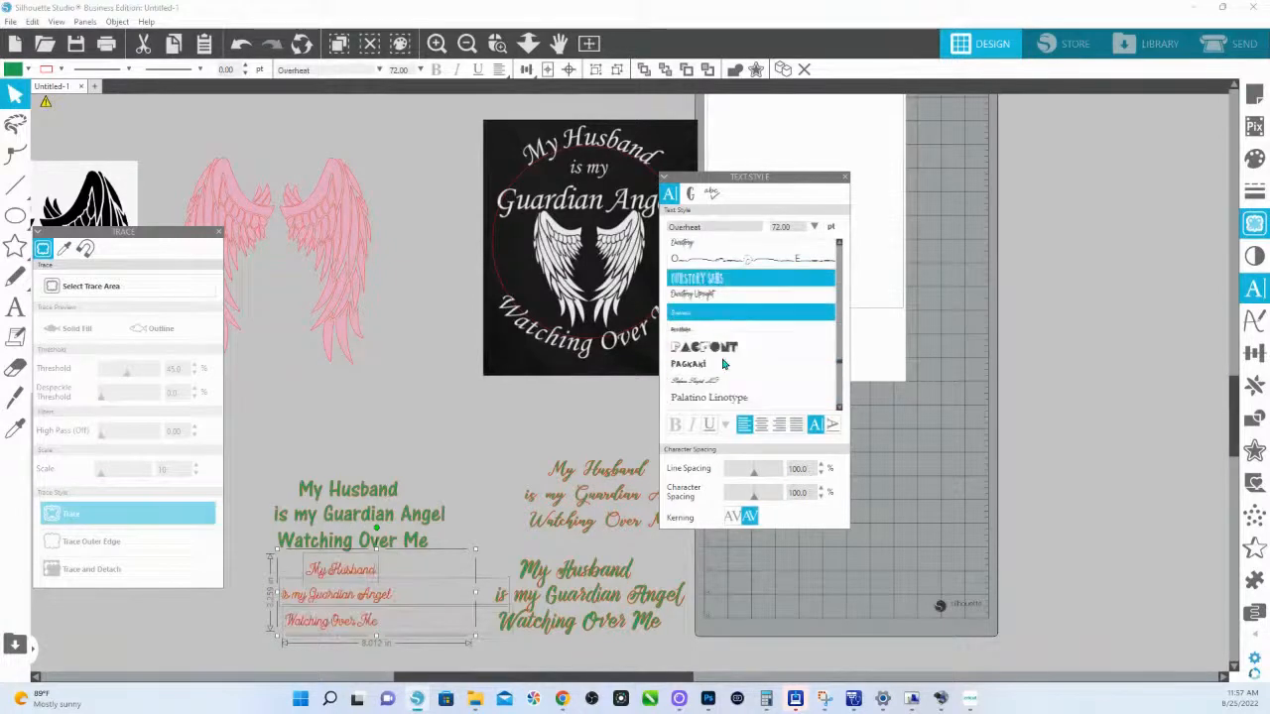
pyautogui.click(733, 386)
pyautogui.scroll(-3, 732, 390)
pyautogui.scroll(-2, 733, 390)
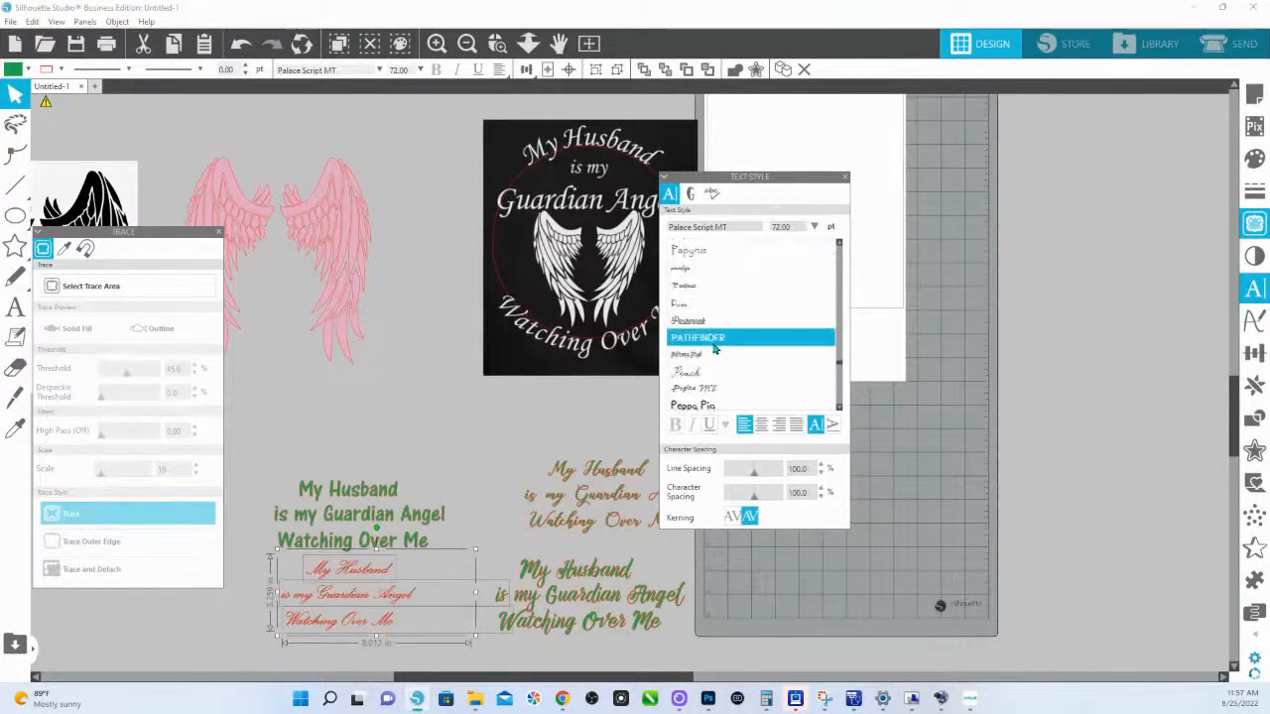
pyautogui.click(713, 374)
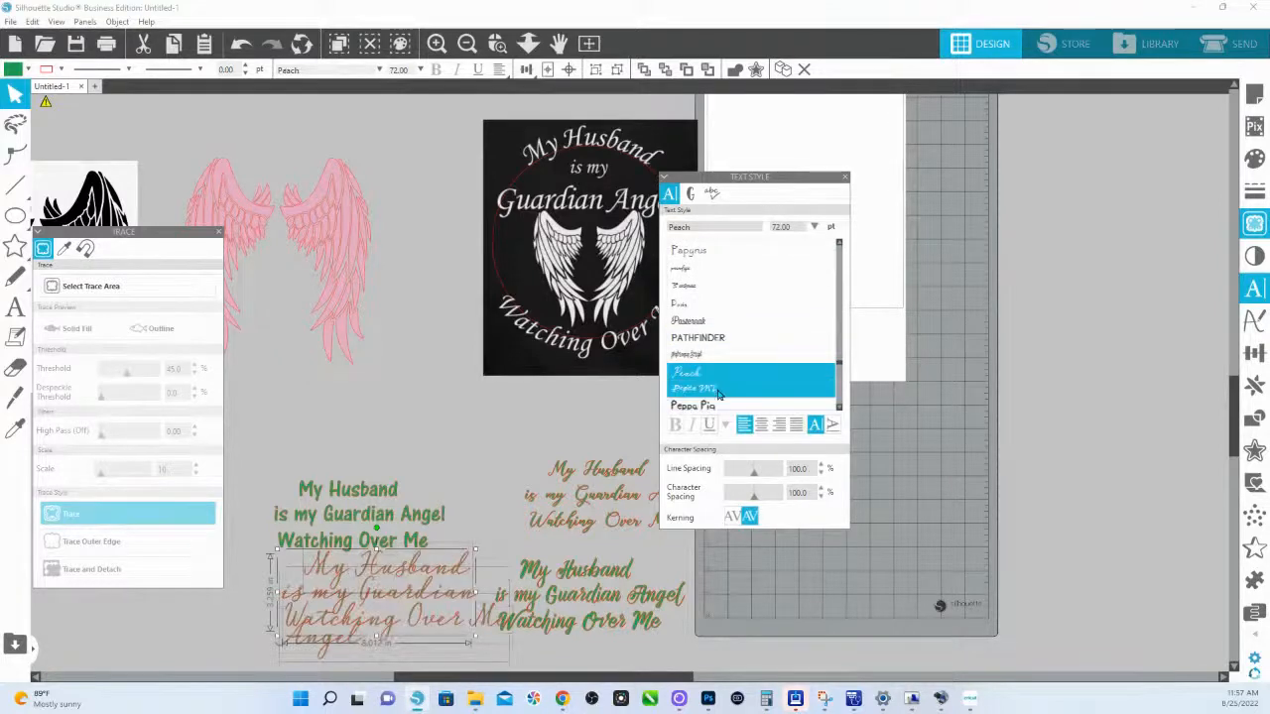
pyautogui.scroll(-3, 709, 320)
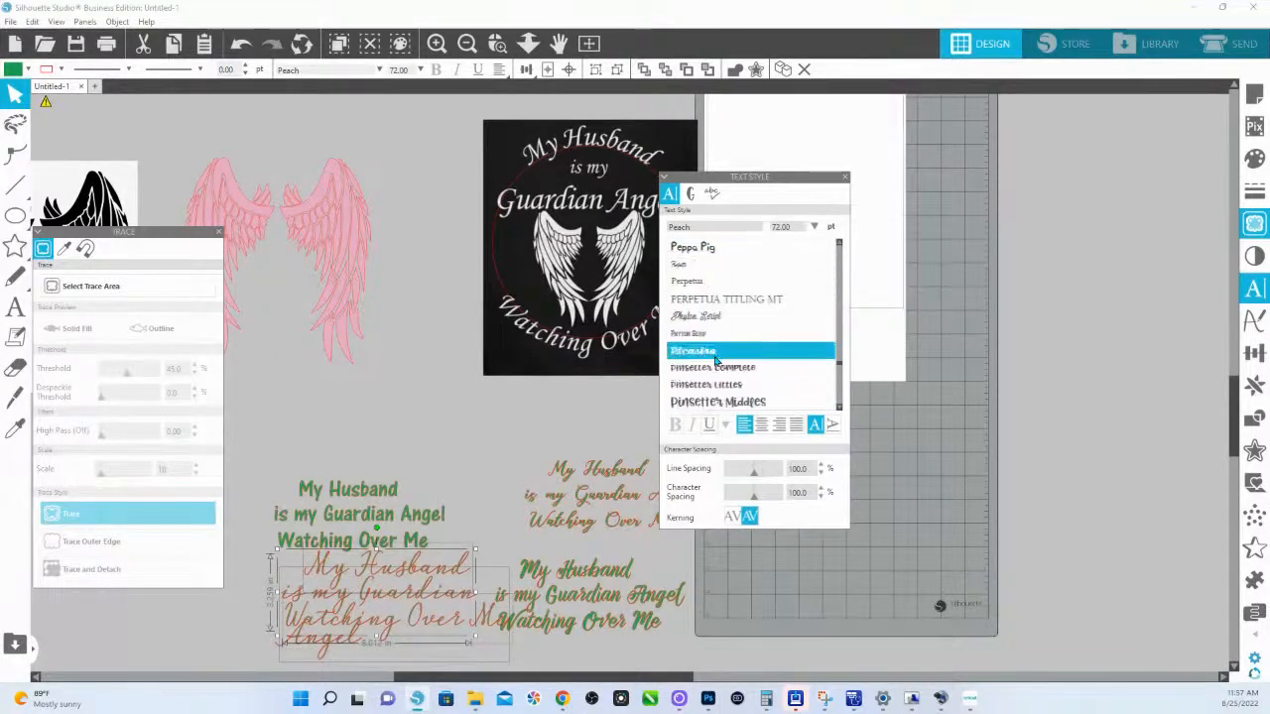
pyautogui.click(711, 335)
pyautogui.scroll(-3, 711, 346)
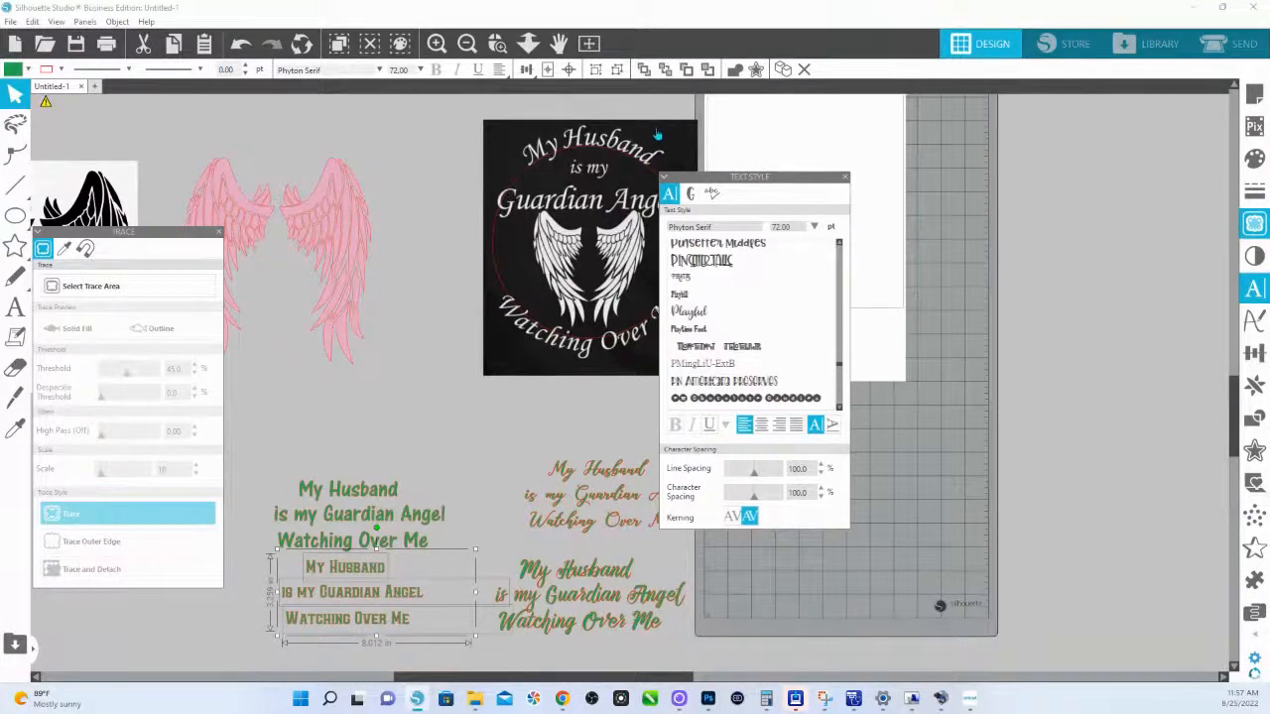
# Place the Natalia "My Husband" line over the same words in the reference design.
pyautogui.moveTo(728, 181); pyautogui.dragTo(906, 189)
pyautogui.moveTo(593, 575); pyautogui.dragTo(590, 146)
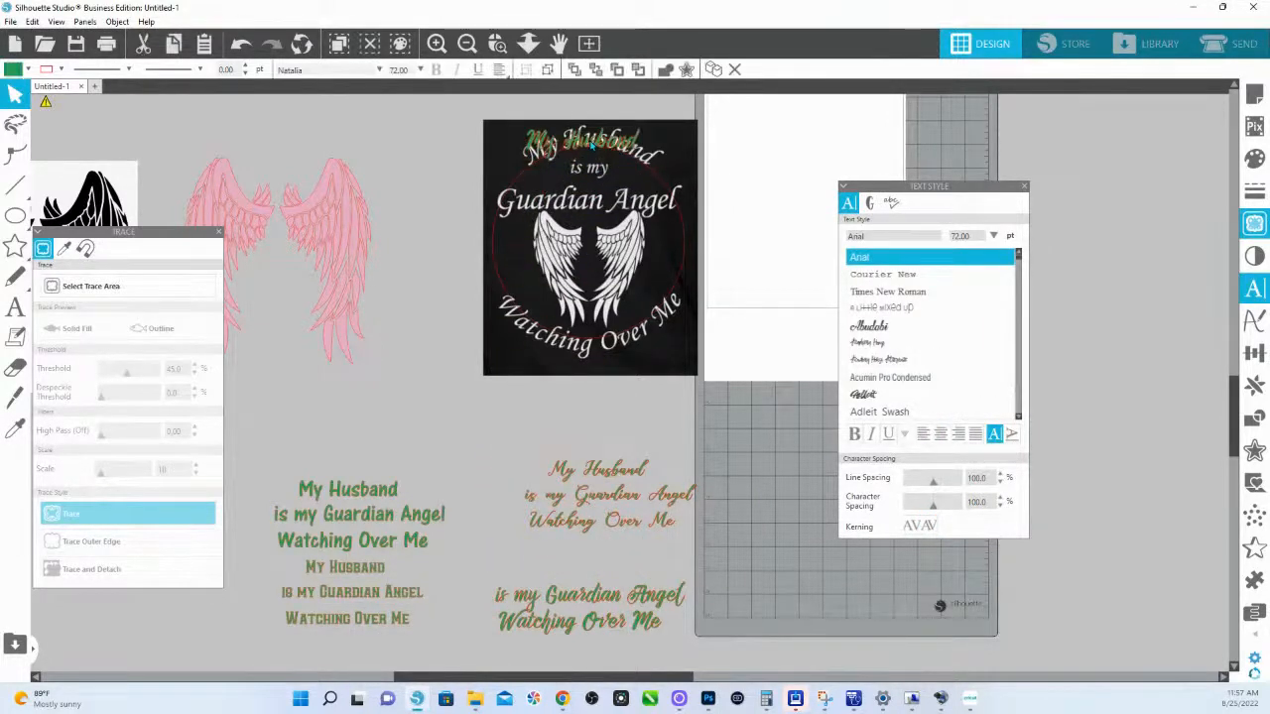
pyautogui.click(497, 43)
pyautogui.moveTo(498, 119); pyautogui.dragTo(668, 194)
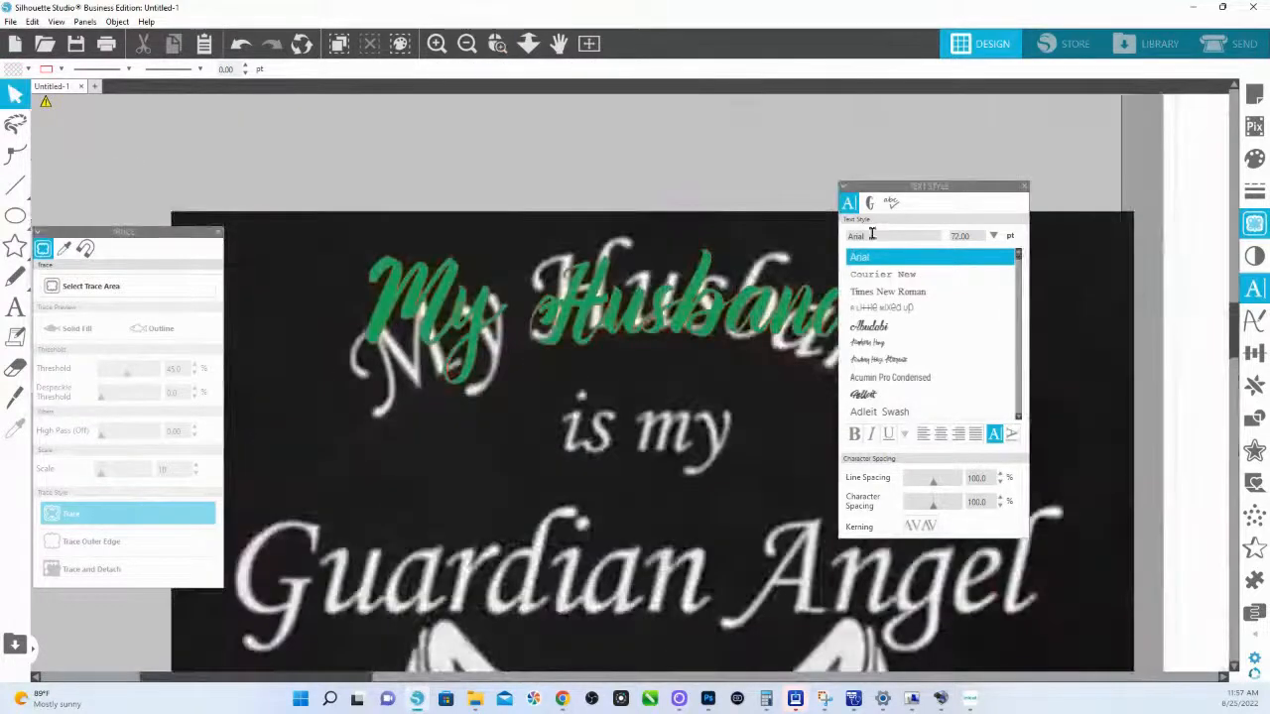
pyautogui.moveTo(908, 184); pyautogui.dragTo(1028, 177)
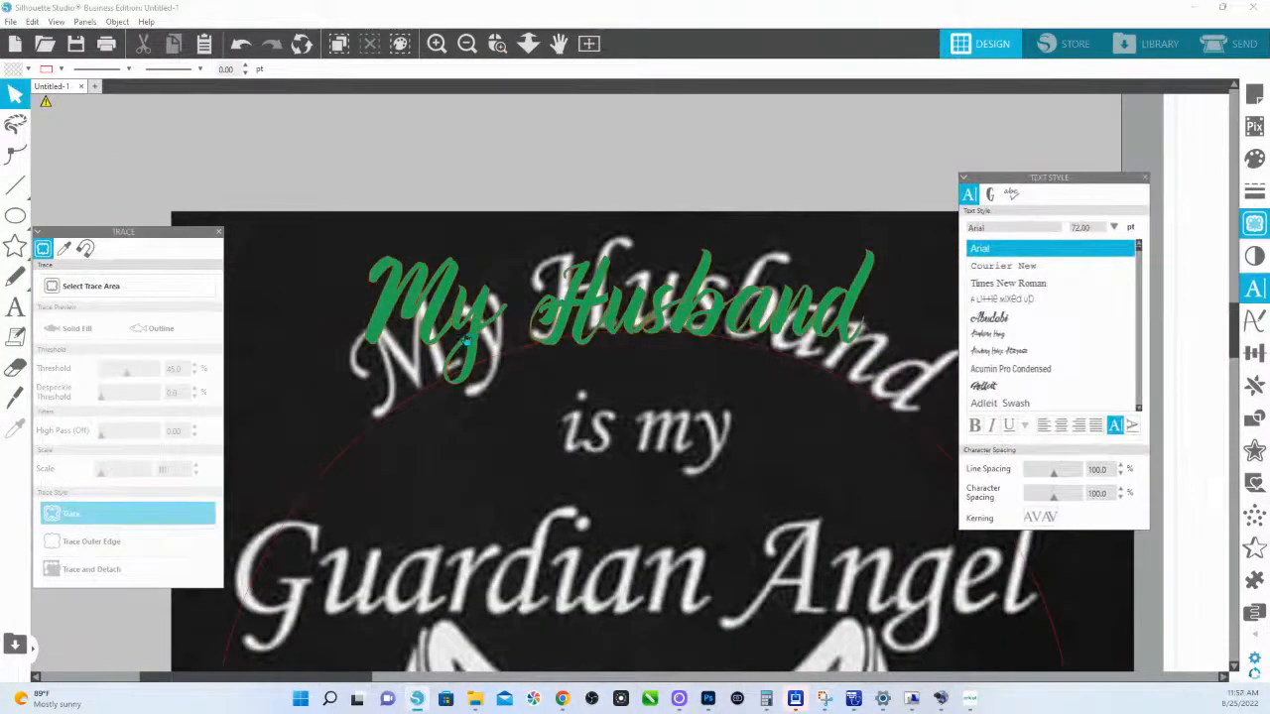
# Fit the Natalia "My Husband" line to the guide circle above "is my" and set its size to 80 pt.
pyautogui.doubleClick(480, 311)
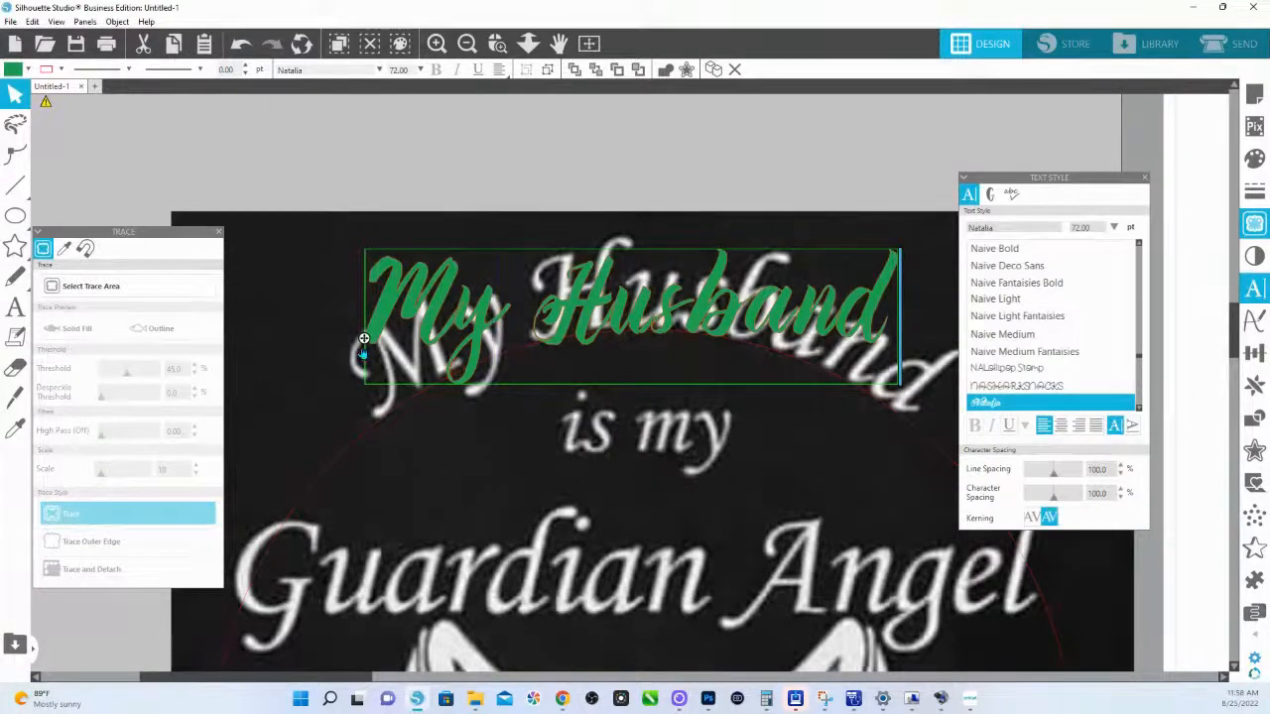
pyautogui.moveTo(364, 339); pyautogui.dragTo(882, 434)
pyautogui.moveTo(1092, 227); pyautogui.dragTo(999, 216)
pyautogui.write('80')
pyautogui.press('Return')
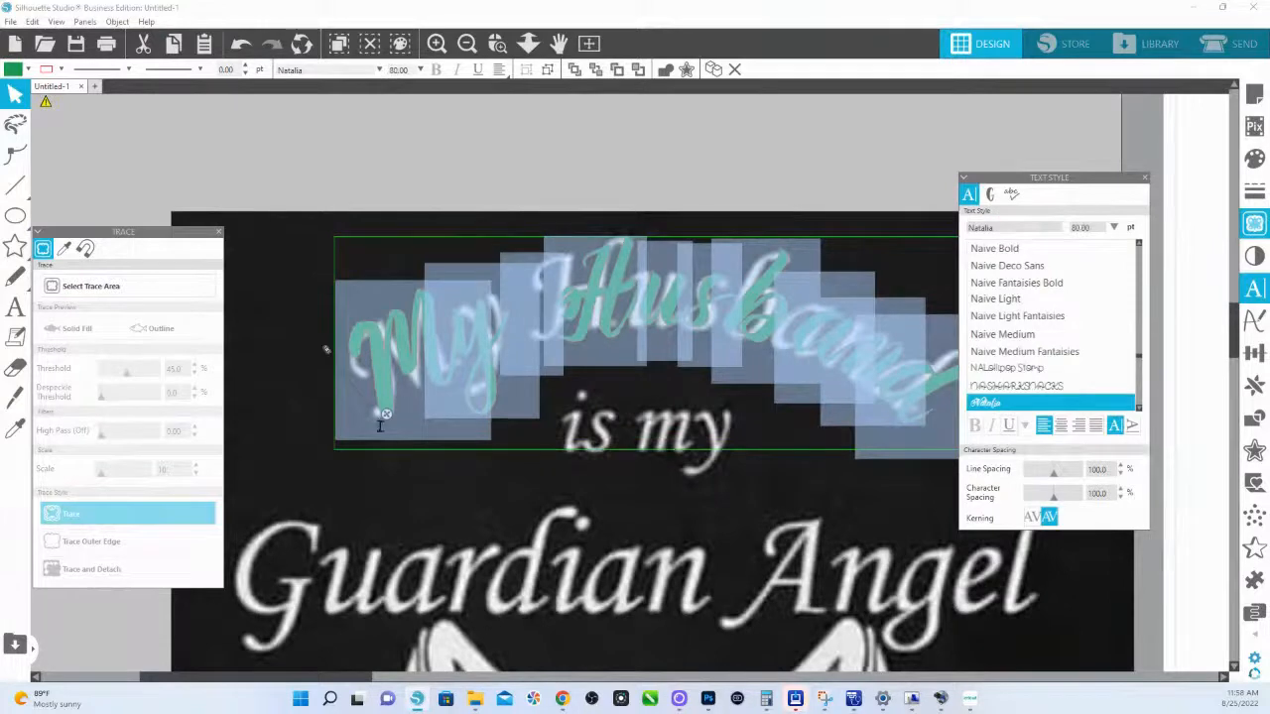
pyautogui.moveTo(390, 416); pyautogui.dragTo(393, 417)
pyautogui.click(570, 159)
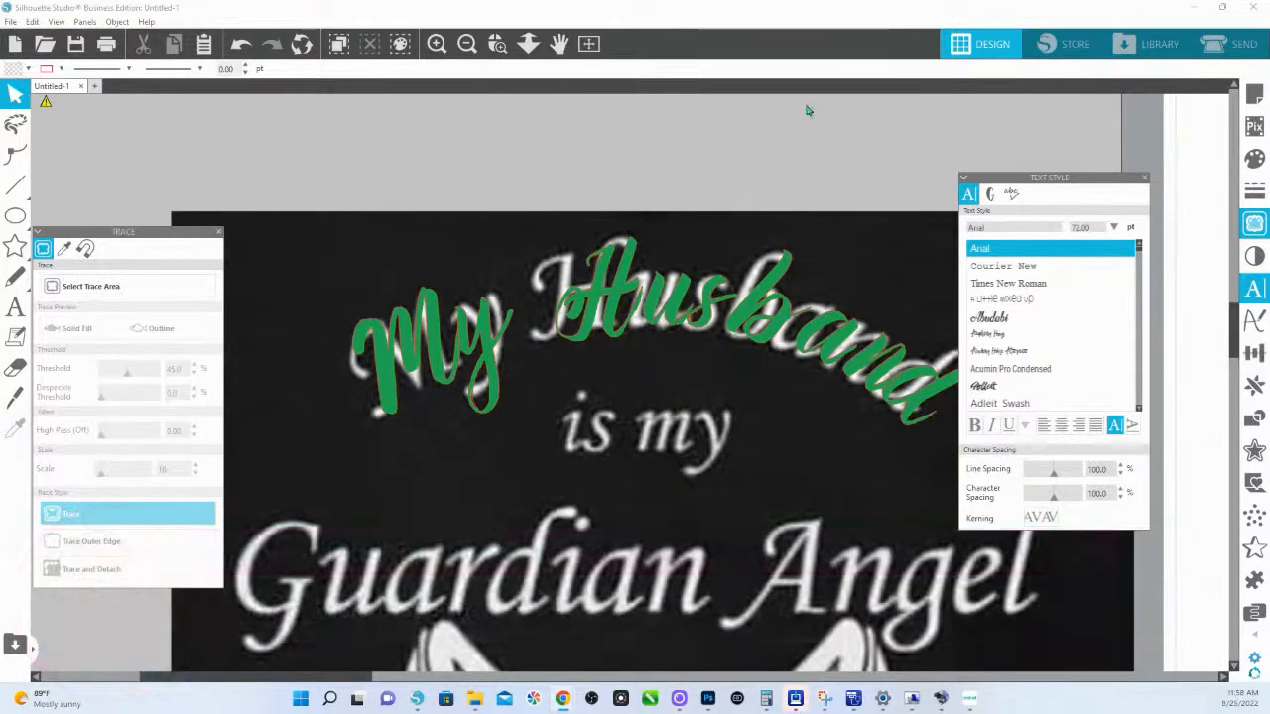
# Ungroup the curved "My Husband" text into separate letters and move the reference image down, clear of them.
pyautogui.rightClick(612, 289)
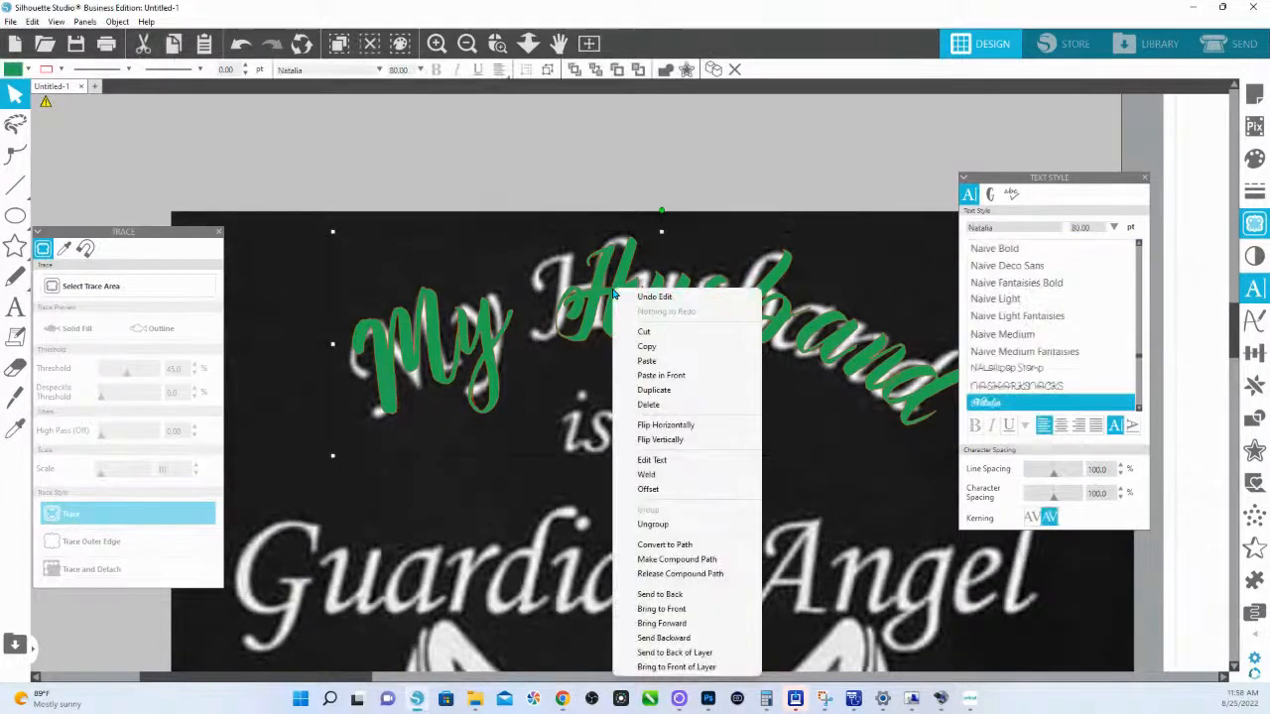
pyautogui.click(650, 524)
pyautogui.moveTo(728, 226); pyautogui.dragTo(731, 425)
# Close the gaps between the first letters of "Husband" by moving u, s, b and a left along the arc.
pyautogui.click(658, 289)
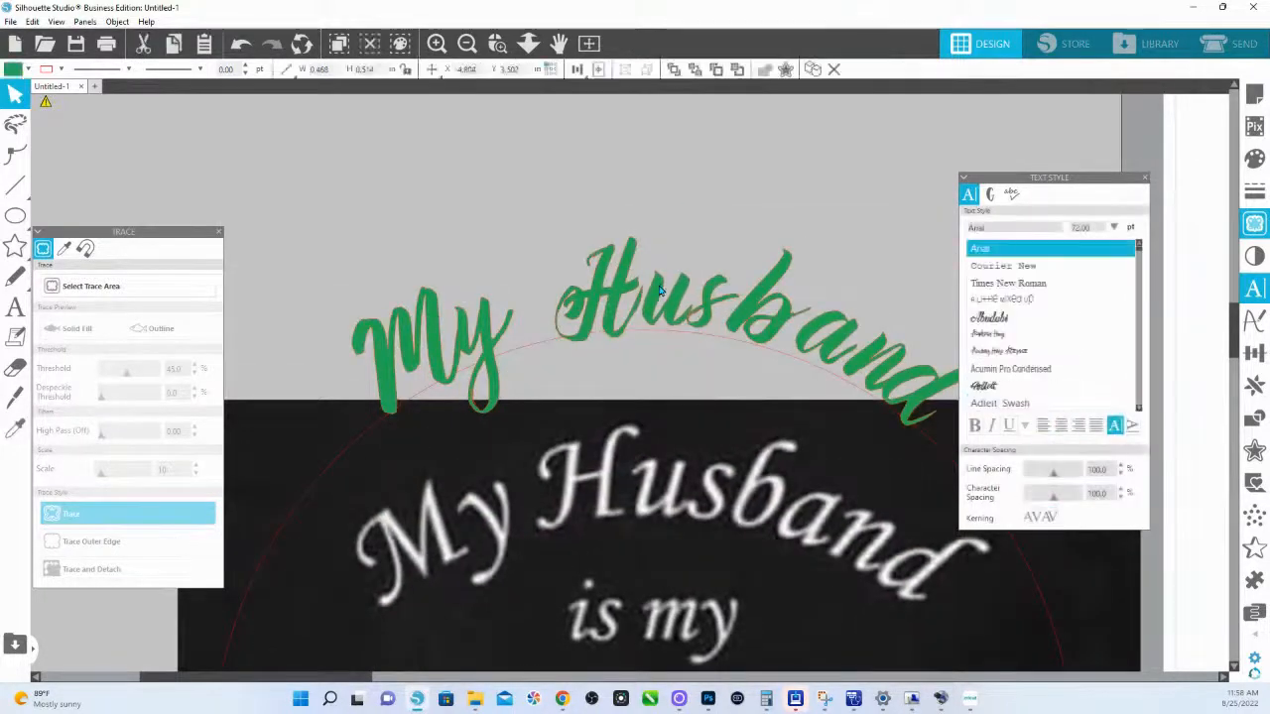
pyautogui.moveTo(659, 290); pyautogui.dragTo(742, 297)
pyautogui.click(760, 298)
pyautogui.click(734, 295)
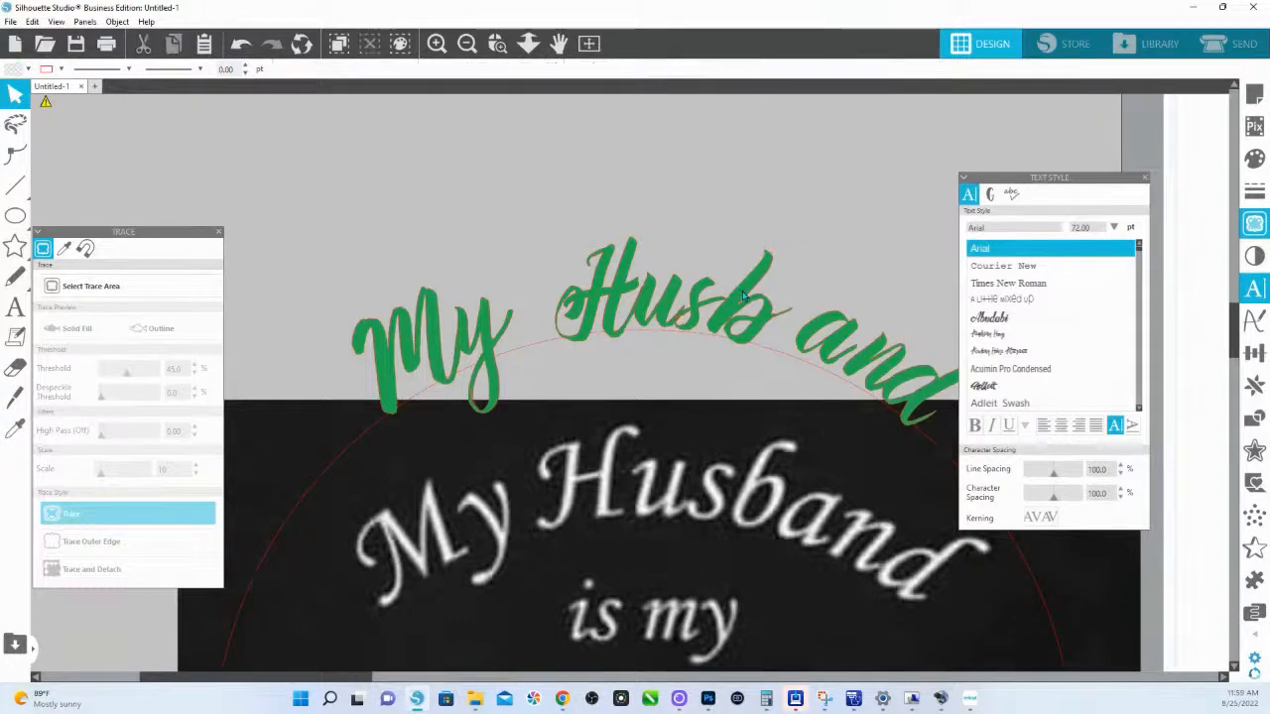
pyautogui.click(840, 329)
pyautogui.moveTo(840, 330); pyautogui.dragTo(807, 280)
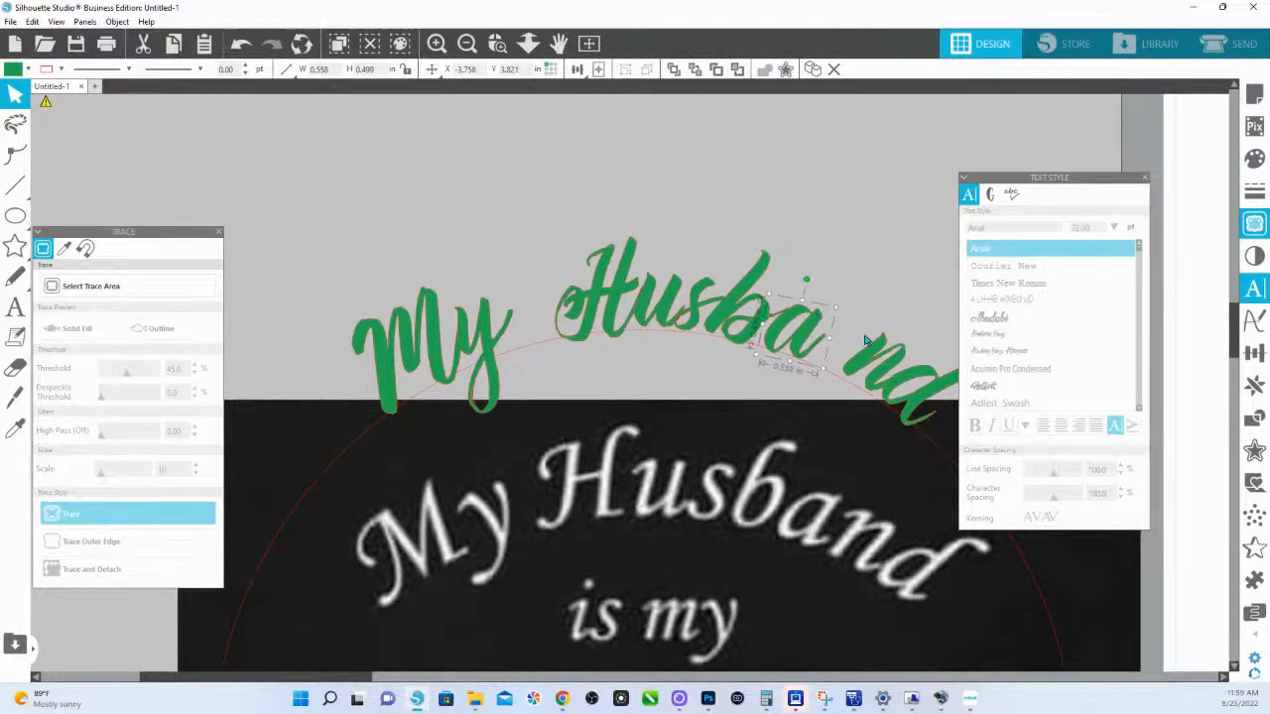
# Move the letters n and d of "Husband" left against the a and rotate both slightly counterclockwise to follow the arc.
pyautogui.moveTo(880, 352); pyautogui.dragTo(853, 349)
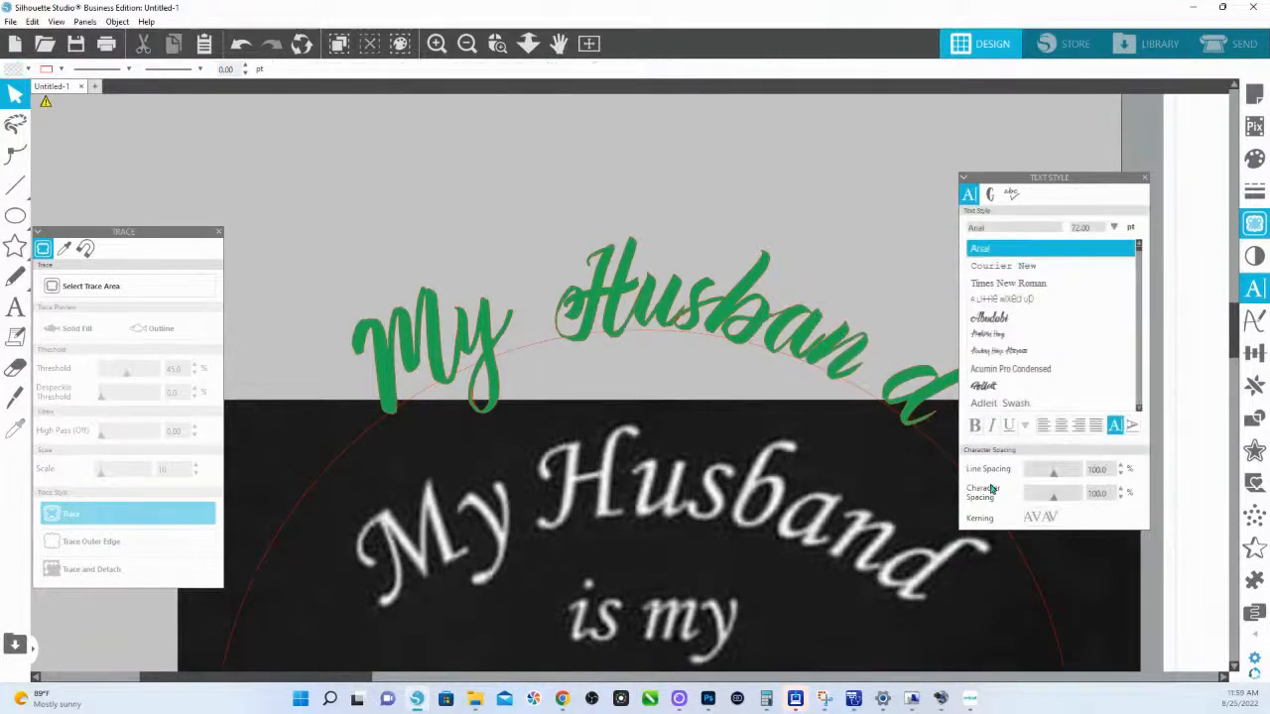
pyautogui.click(854, 359)
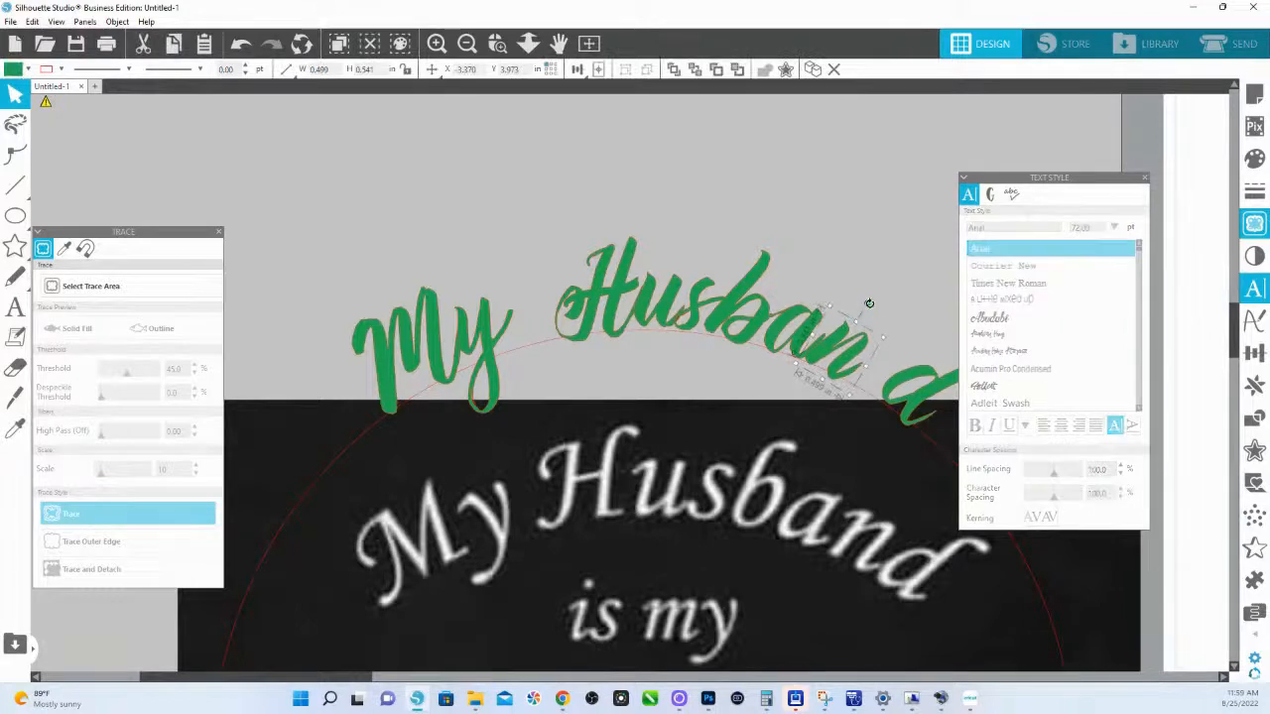
pyautogui.moveTo(866, 304); pyautogui.dragTo(855, 299)
pyautogui.moveTo(832, 347); pyautogui.dragTo(831, 342)
pyautogui.moveTo(902, 373); pyautogui.dragTo(874, 353)
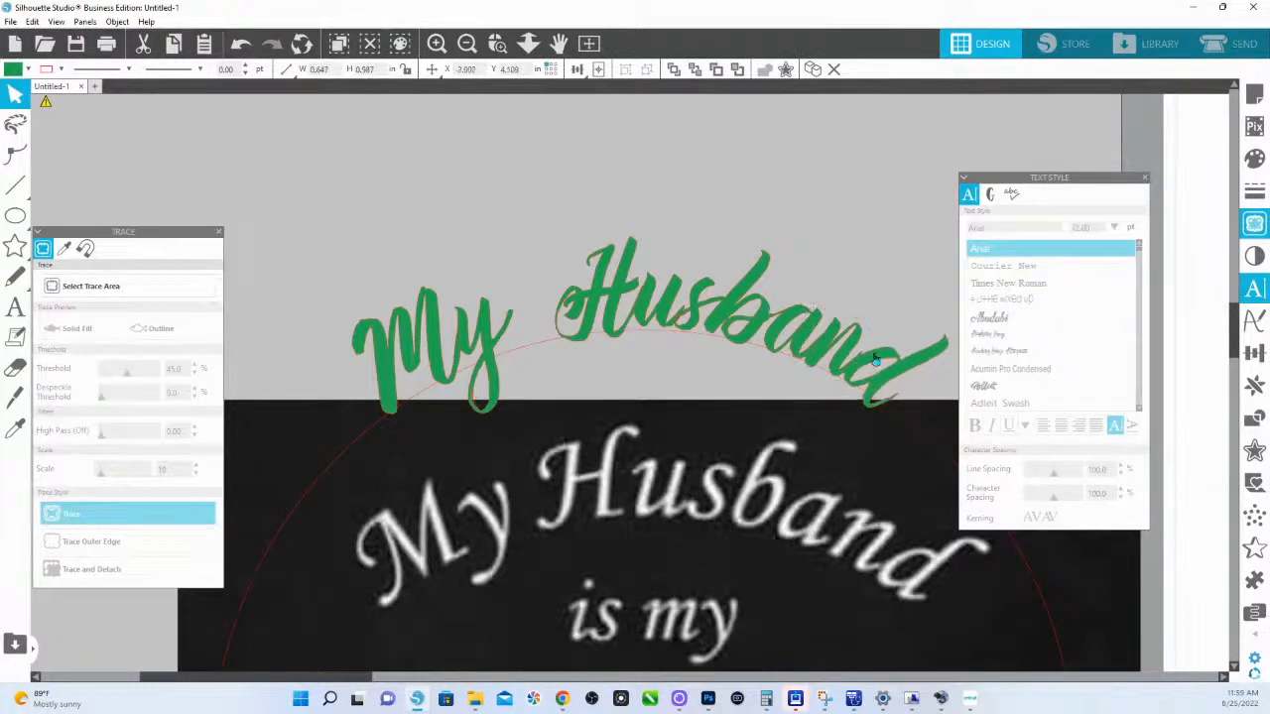
pyautogui.moveTo(940, 299); pyautogui.dragTo(933, 296)
pyautogui.moveTo(316, 235); pyautogui.dragTo(893, 367)
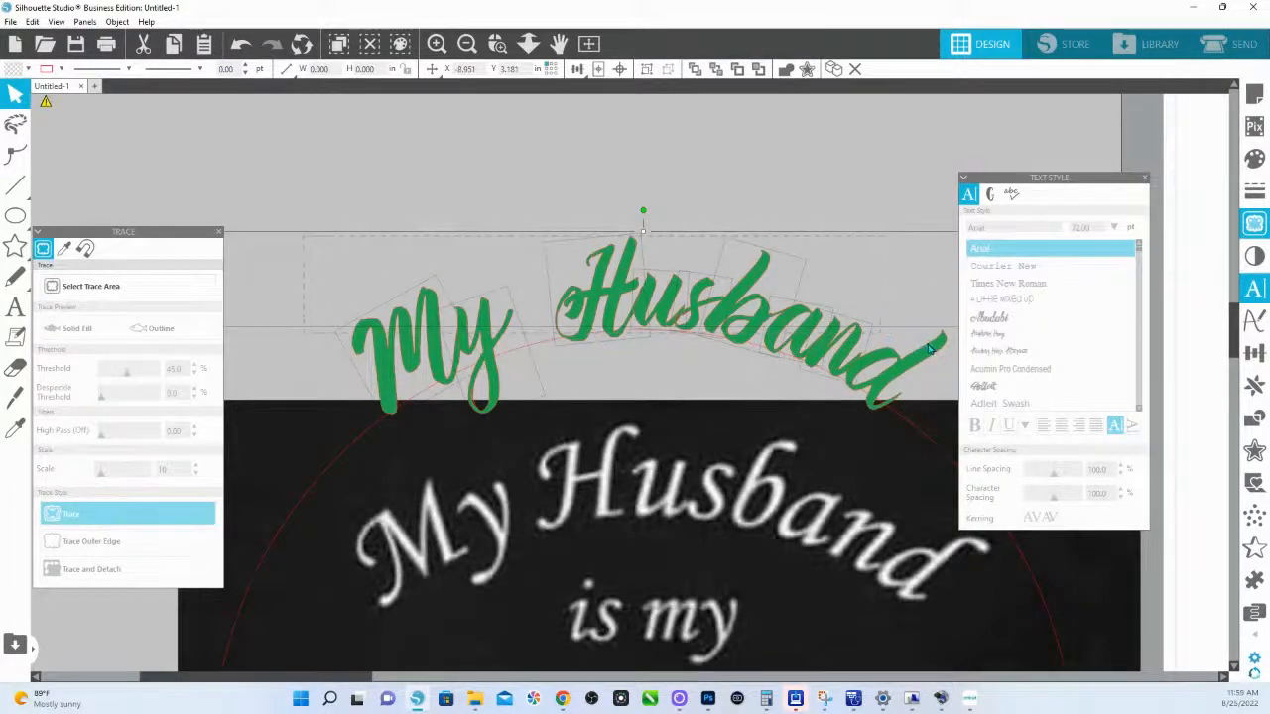
pyautogui.moveTo(570, 312); pyautogui.dragTo(573, 293)
pyautogui.press('i')
pyautogui.hotkey('ctrl', 'z')
pyautogui.press('Down')
pyautogui.press('v')
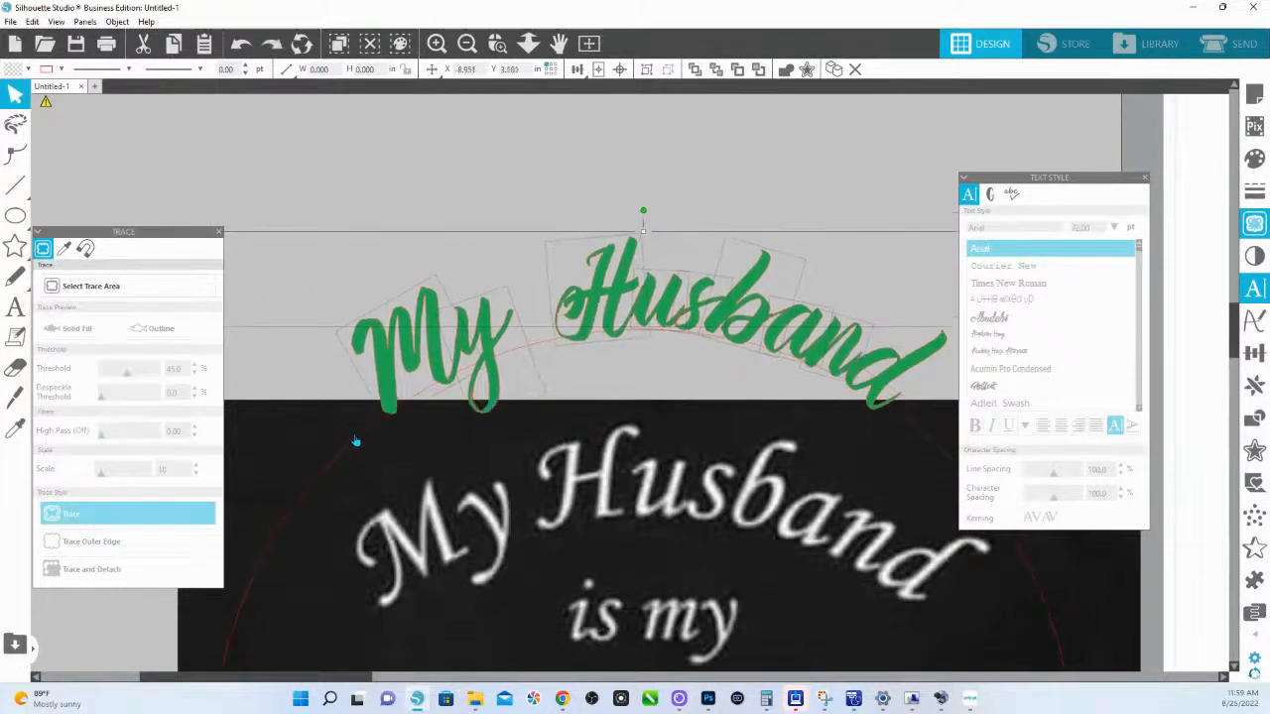
pyautogui.click(651, 180)
# Weld all the letters of the curved "My Husband" text together and group the result.
pyautogui.click(450, 300)
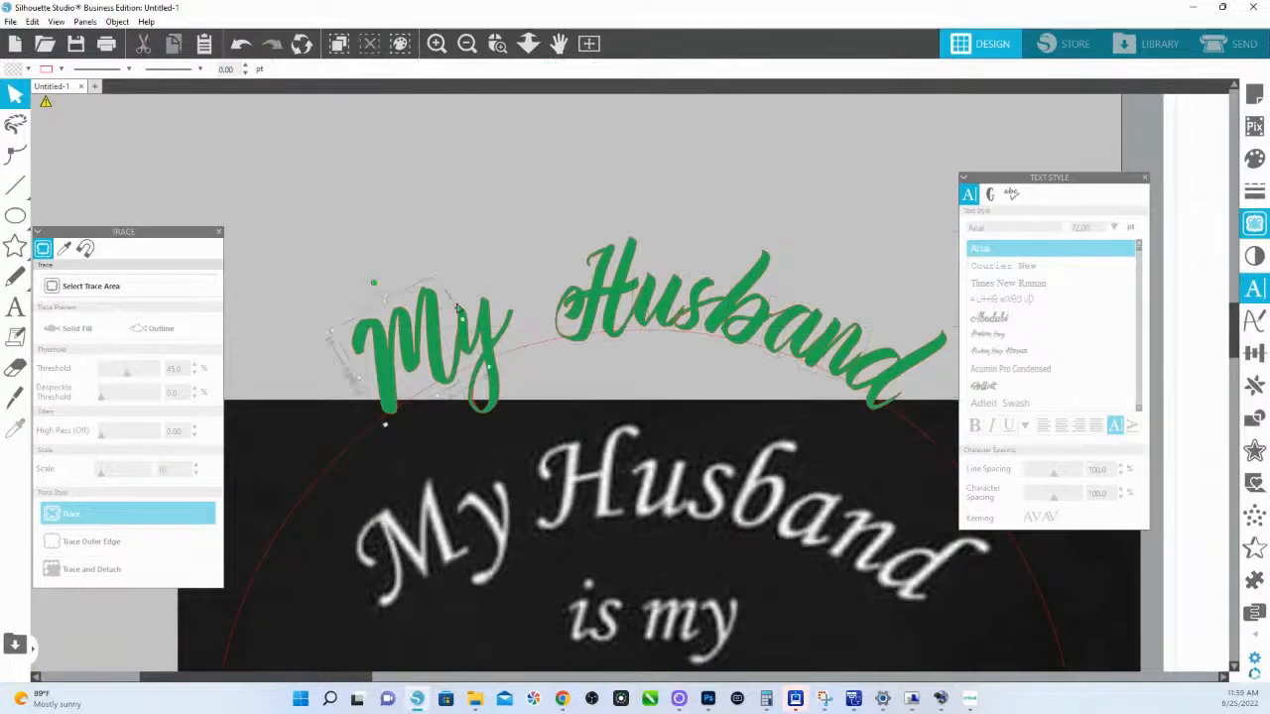
pyautogui.keyDown('shift'); pyautogui.click(560, 285); pyautogui.keyUp('shift')
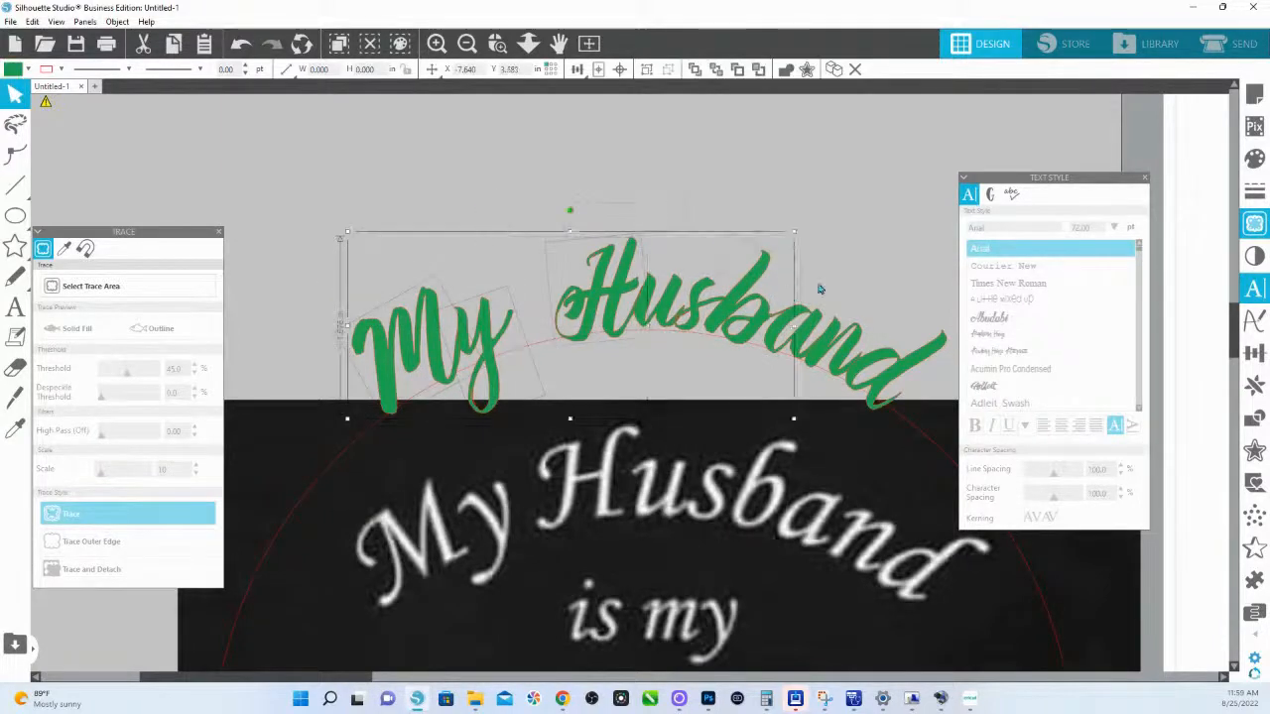
pyautogui.keyDown('shift'); pyautogui.click(915, 339); pyautogui.keyUp('shift')
pyautogui.moveTo(915, 339); pyautogui.dragTo(904, 312)
pyautogui.hotkey('ctrl', 'z')
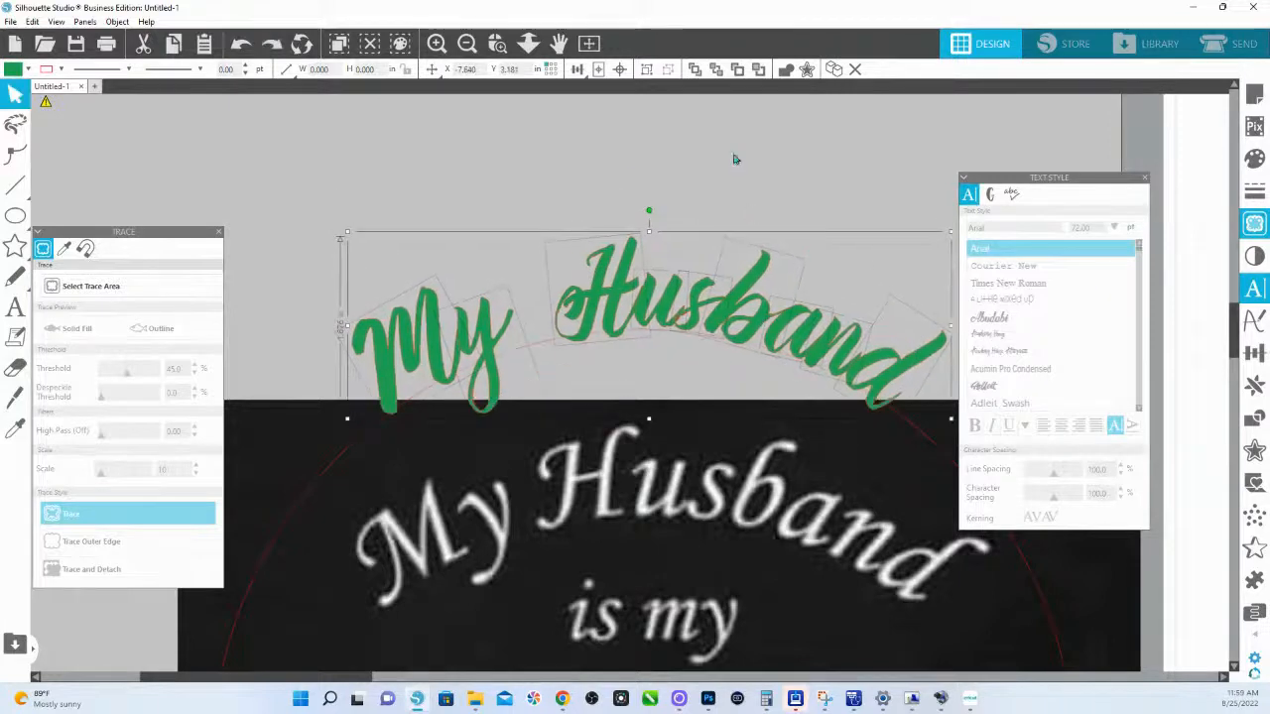
pyautogui.click(785, 69)
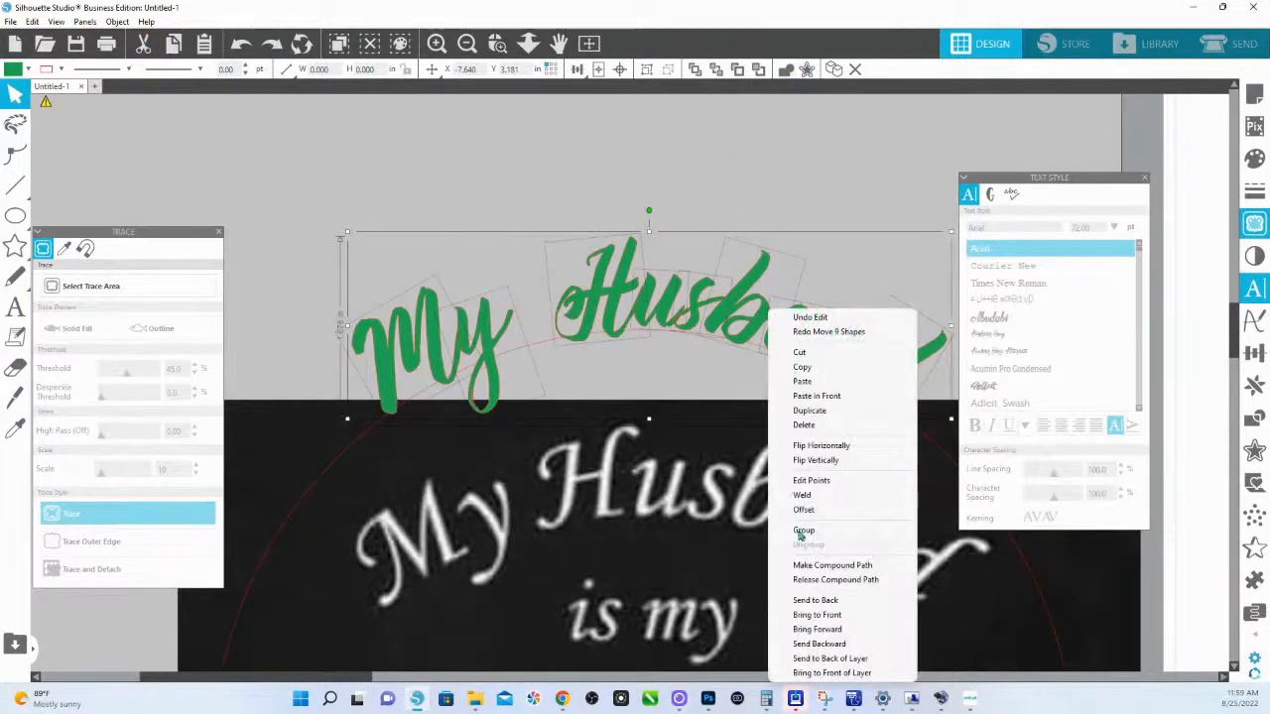
pyautogui.click(801, 494)
pyautogui.rightClick(744, 316)
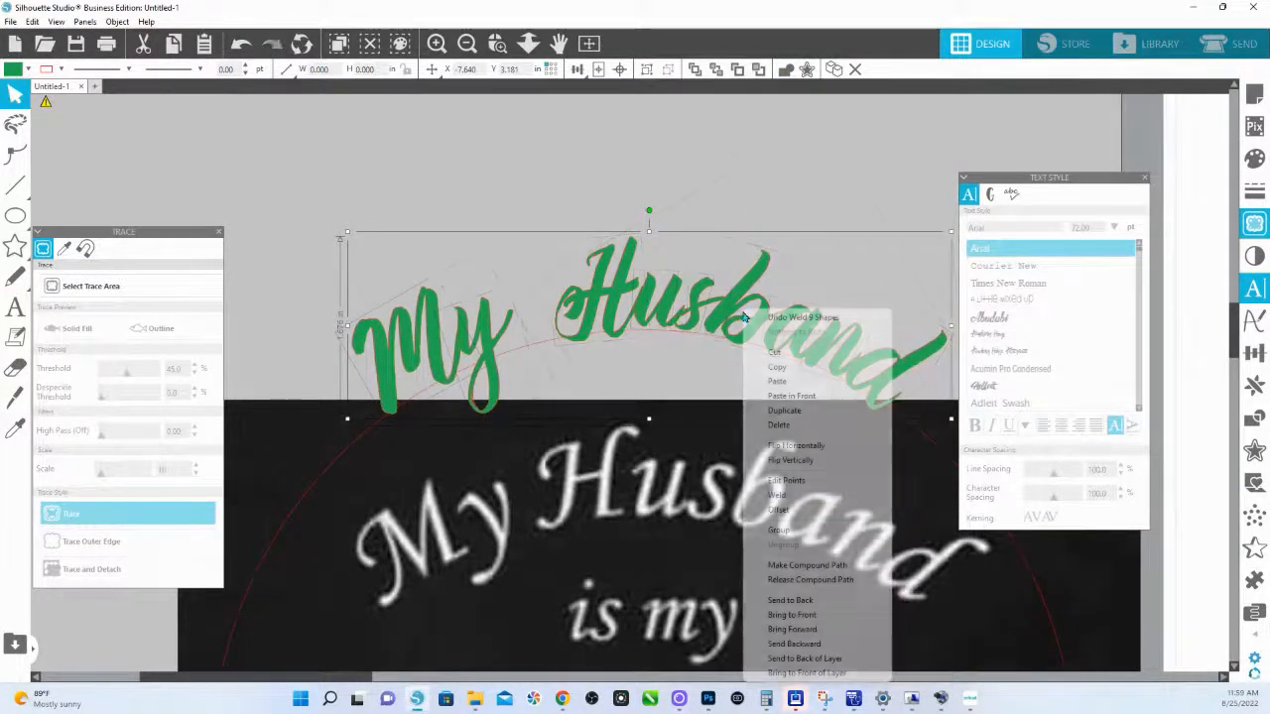
pyautogui.click(809, 531)
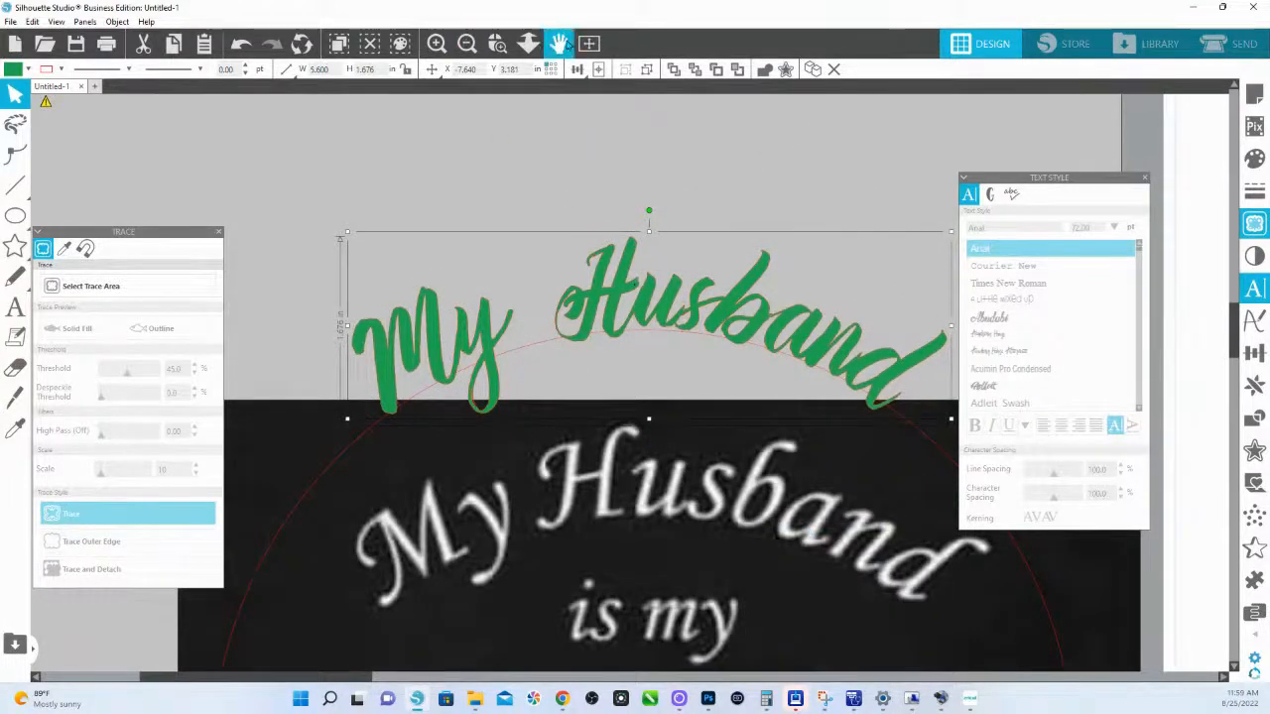
# Move the black reference image up so it sits clear above the guide circle and the curved "My Husband".
pyautogui.click(527, 42)
pyautogui.moveTo(564, 204)
pyautogui.mouseDown()
pyautogui.moveTo(565, 168)
pyautogui.moveTo(566, 180)
pyautogui.mouseUp()
pyautogui.click(716, 537)
pyautogui.moveTo(717, 537); pyautogui.dragTo(646, 202)
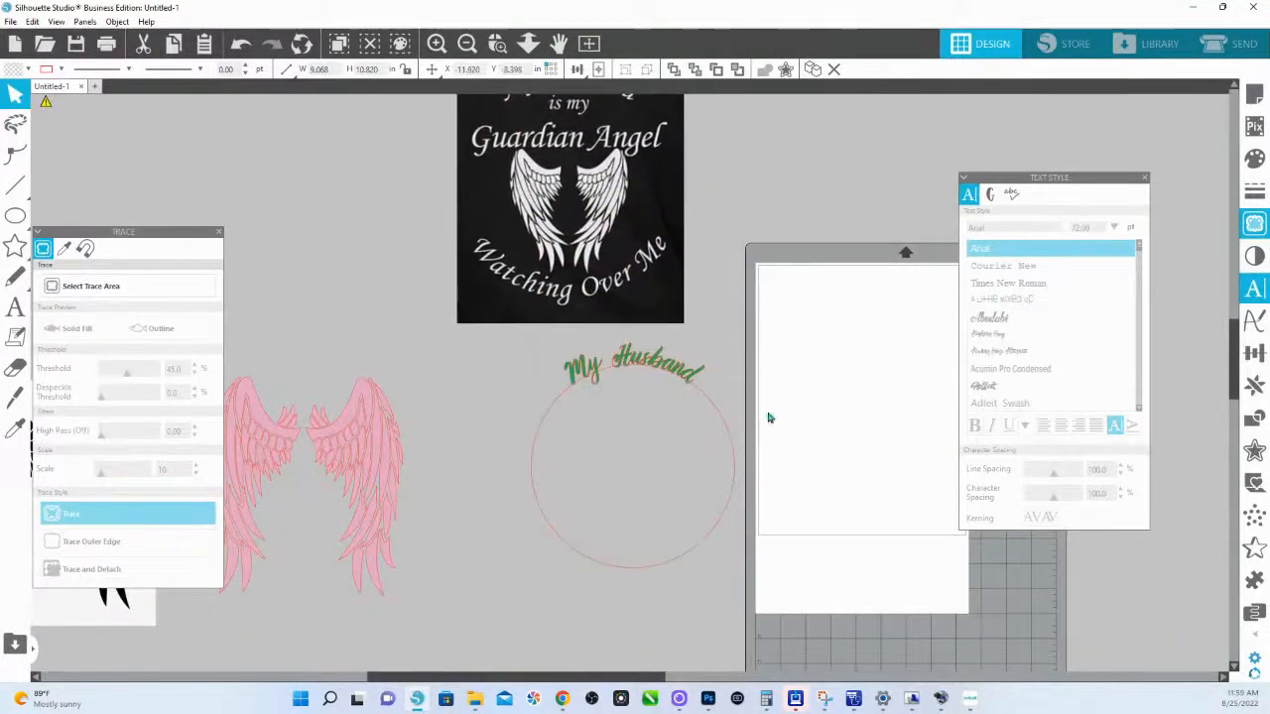
pyautogui.click(767, 426)
pyautogui.scroll(-1, 724, 446)
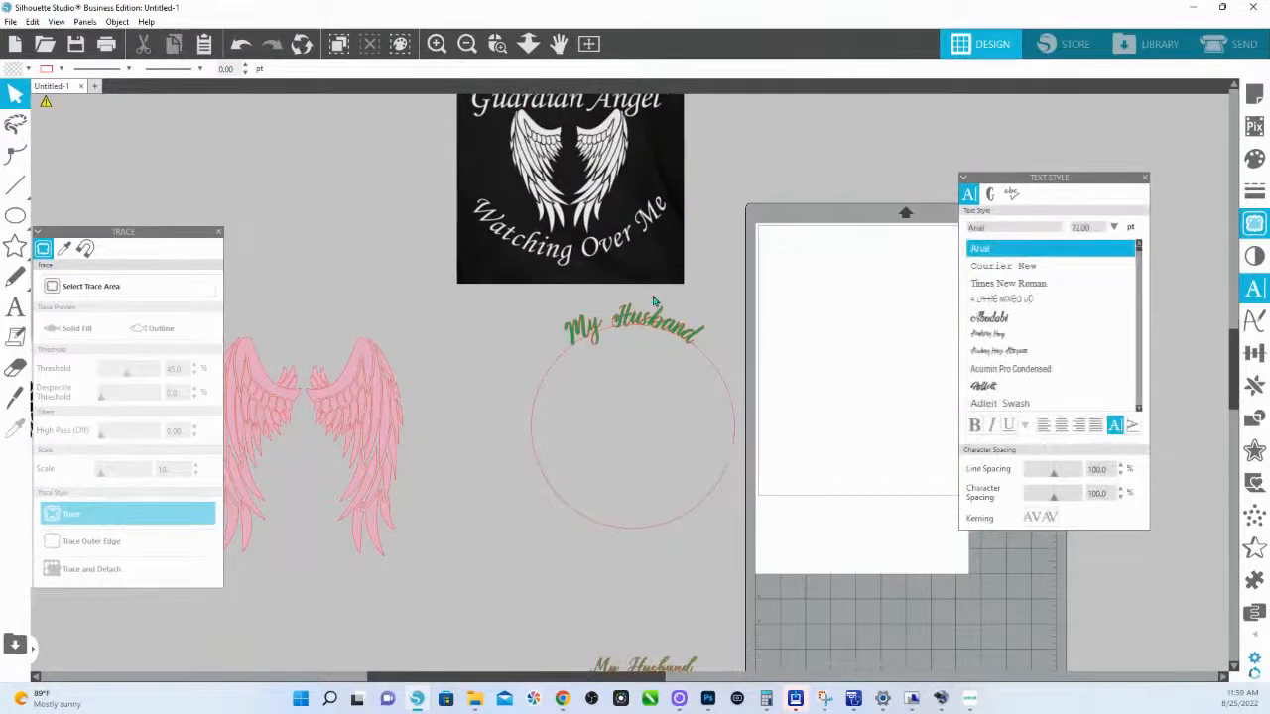
# Bring the Natalia "Watching Over Me" line up below the guide circle and fit it along the circle's lower arc.
pyautogui.scroll(-5, 645, 295)
pyautogui.click(639, 633)
pyautogui.moveTo(639, 633); pyautogui.dragTo(633, 365)
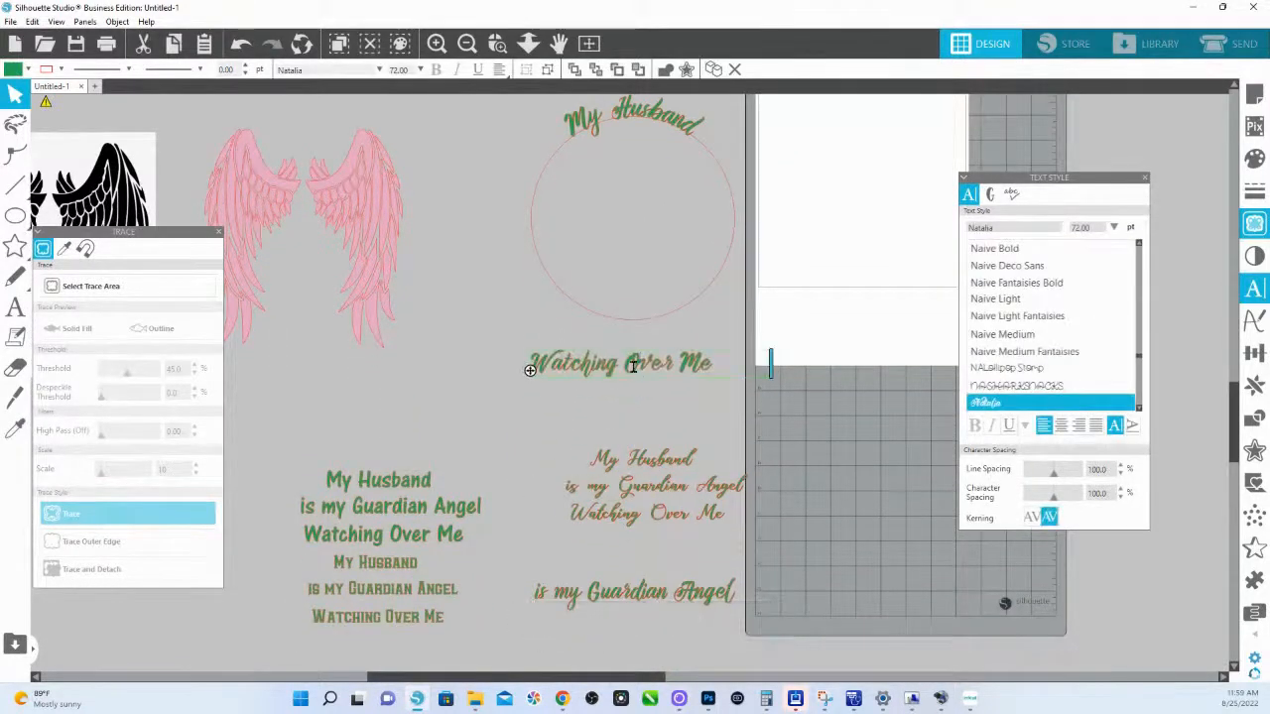
pyautogui.click(536, 375)
pyautogui.doubleClick(537, 372)
pyautogui.moveTo(530, 370); pyautogui.dragTo(557, 286)
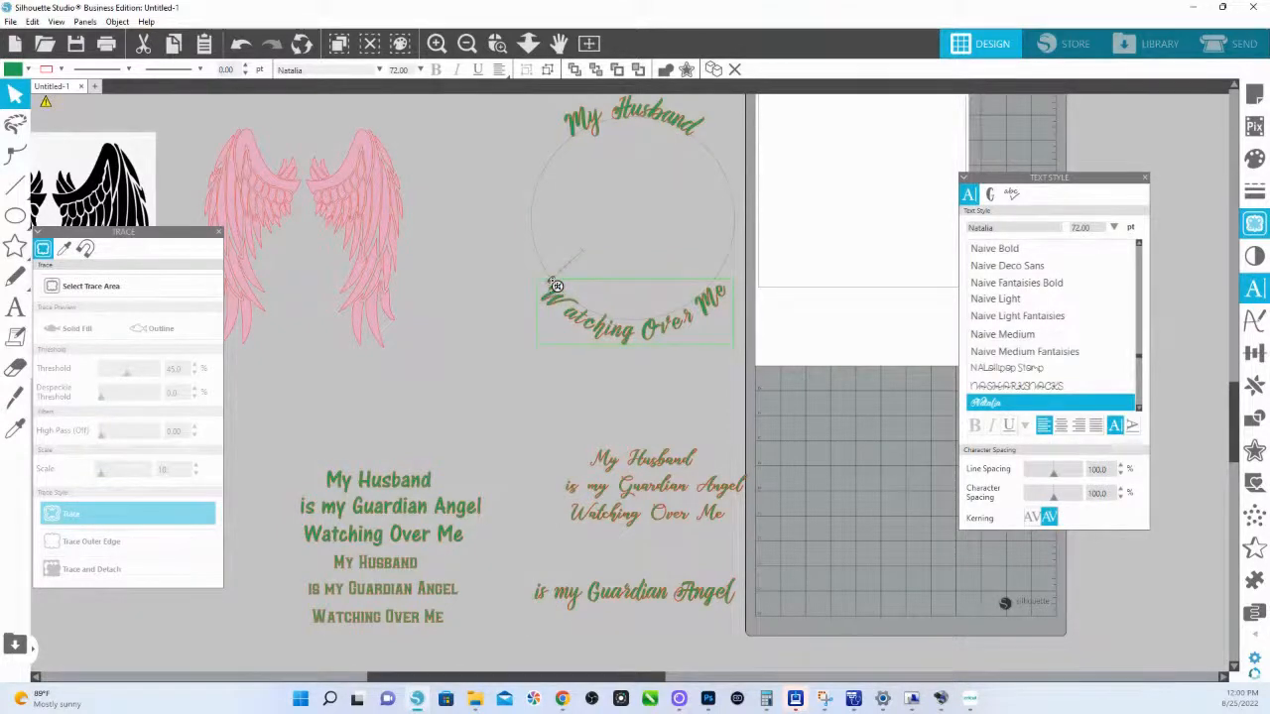
pyautogui.moveTo(557, 287); pyautogui.dragTo(552, 283)
# Convert the curved "Watching Over Me" text to a path so it is released from the guide circle.
pyautogui.rightClick(618, 335)
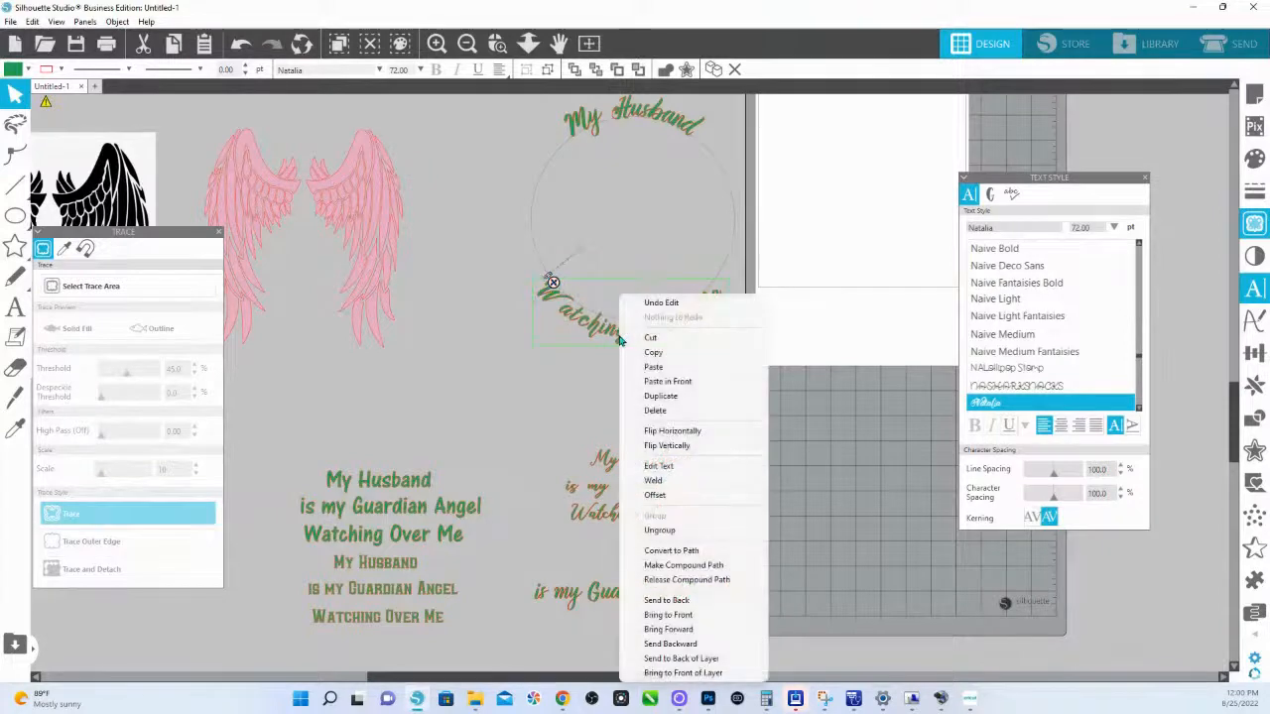
pyautogui.click(684, 560)
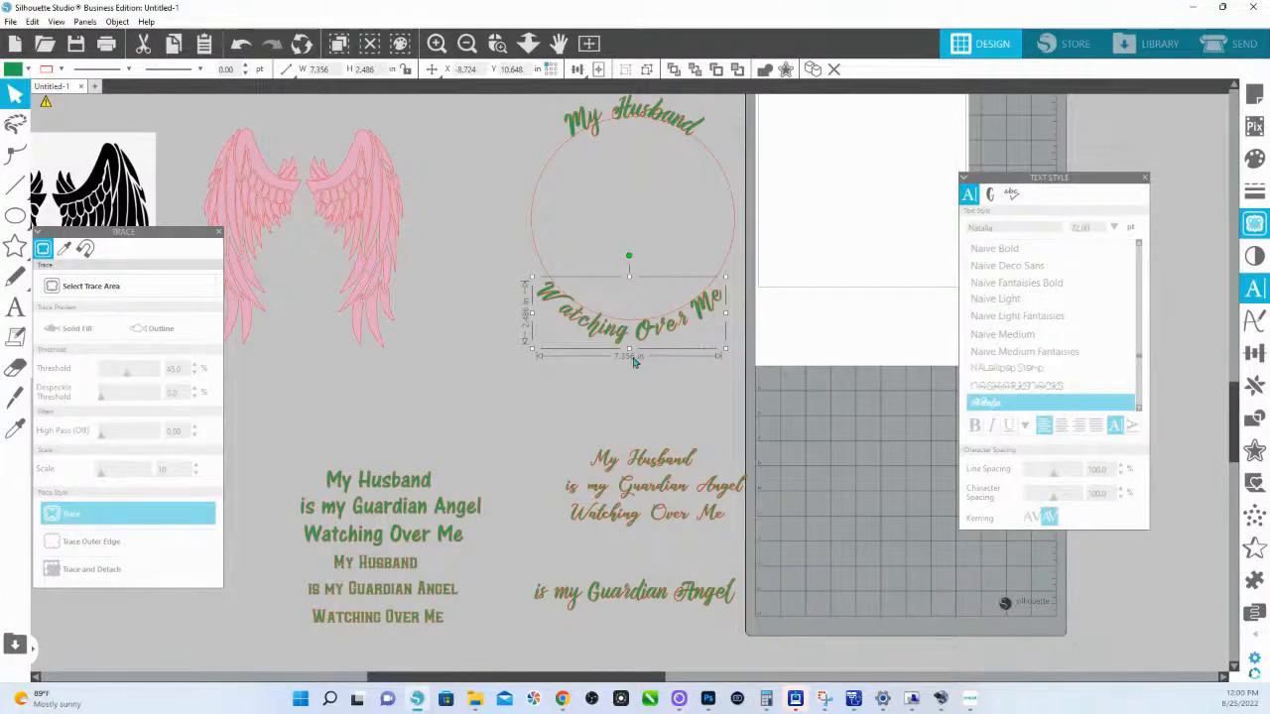
pyautogui.click(674, 357)
pyautogui.click(625, 335)
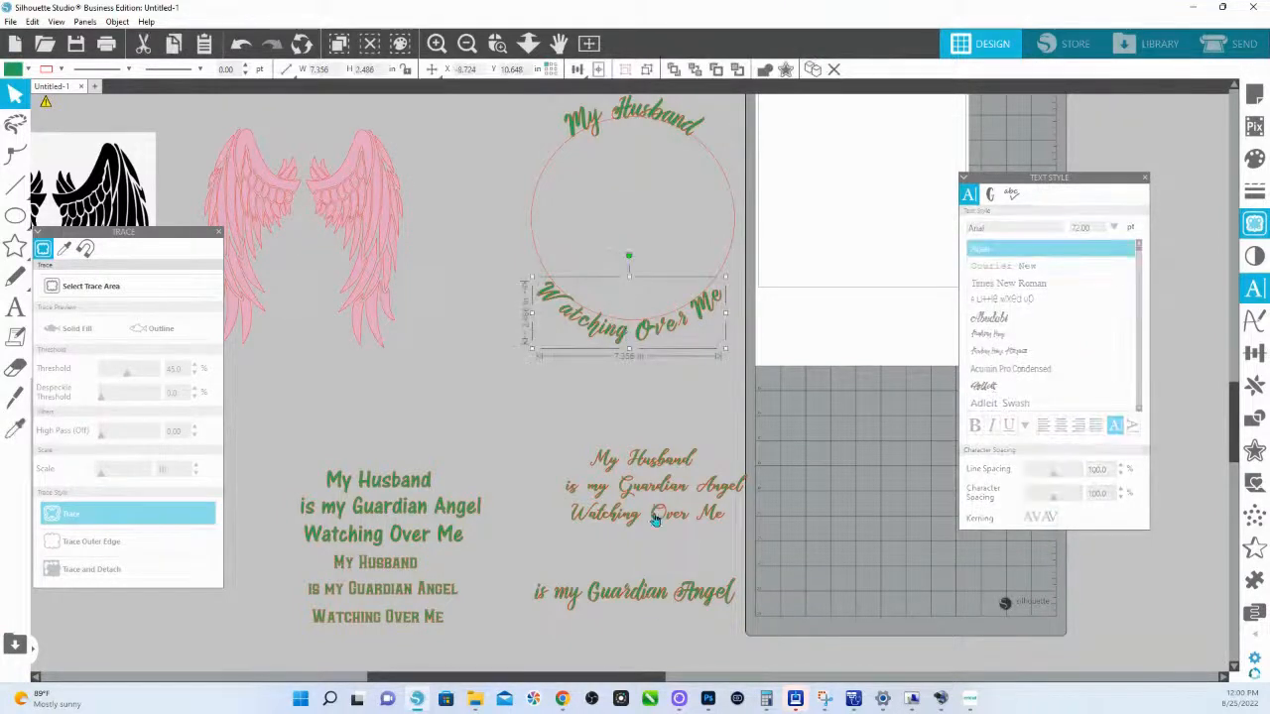
# Shift the Natalia "is my Guardian Angel" line slightly right and ungroup it into separate letters.
pyautogui.moveTo(586, 607); pyautogui.dragTo(627, 605)
pyautogui.rightClick(640, 595)
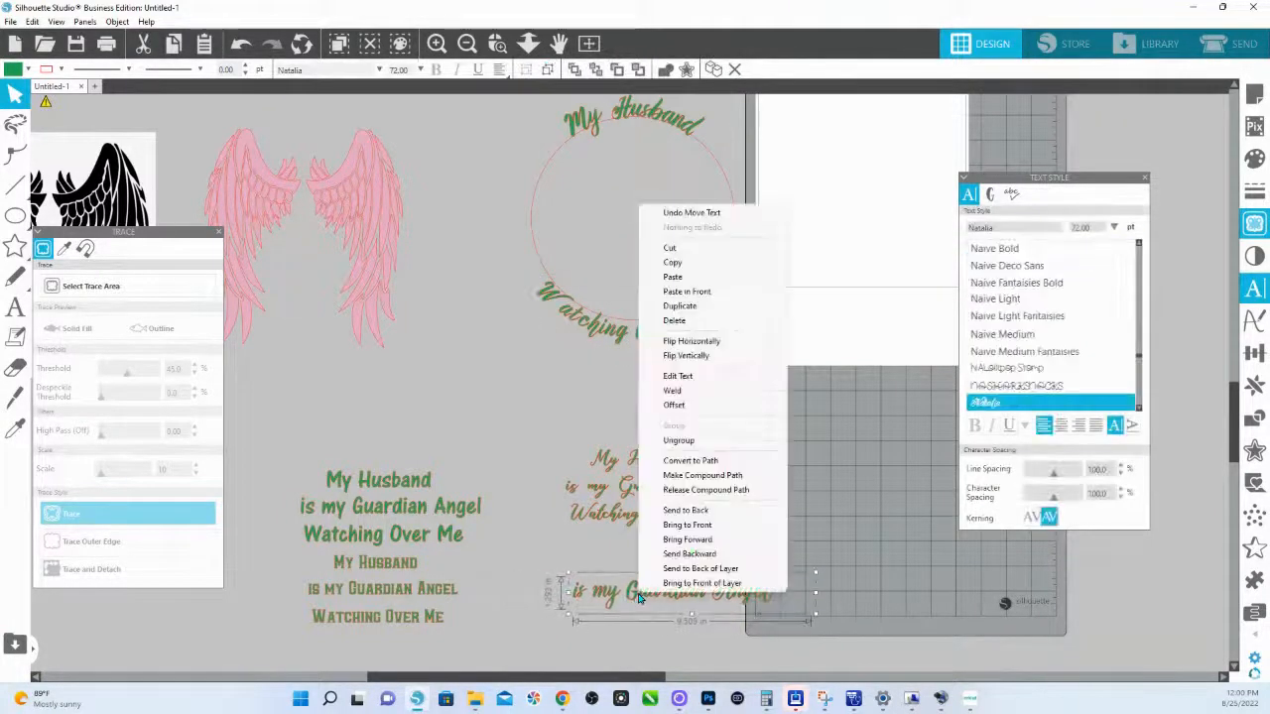
pyautogui.click(685, 440)
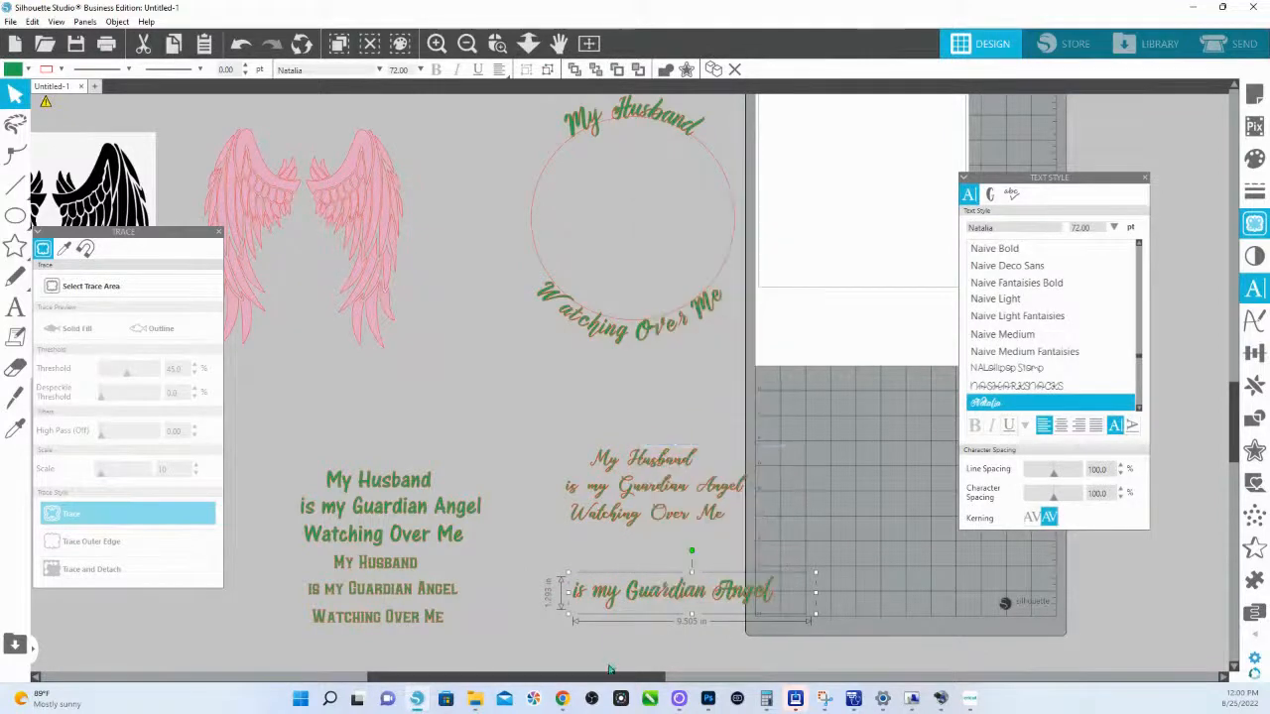
# Weld the letters of "is my" and group them as one object.
pyautogui.click(622, 600)
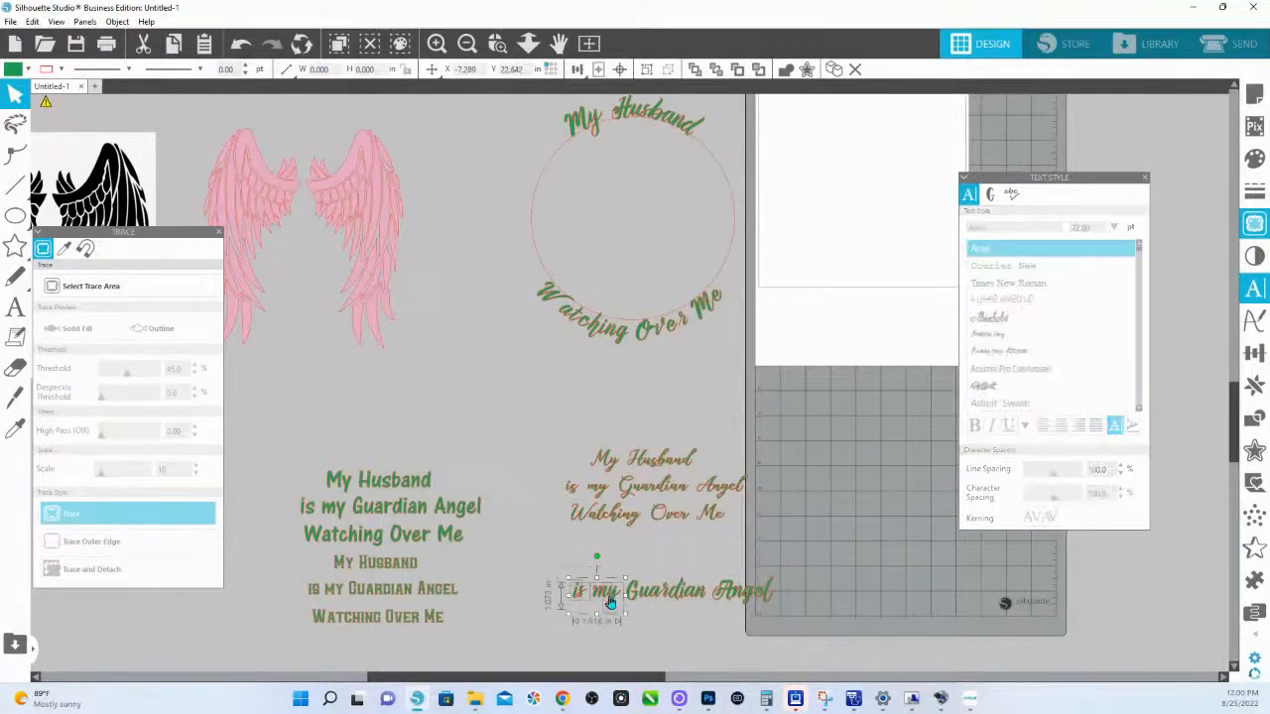
pyautogui.rightClick(612, 603)
pyautogui.click(656, 447)
pyautogui.click(631, 591)
pyautogui.click(585, 593)
pyautogui.rightClick(598, 597)
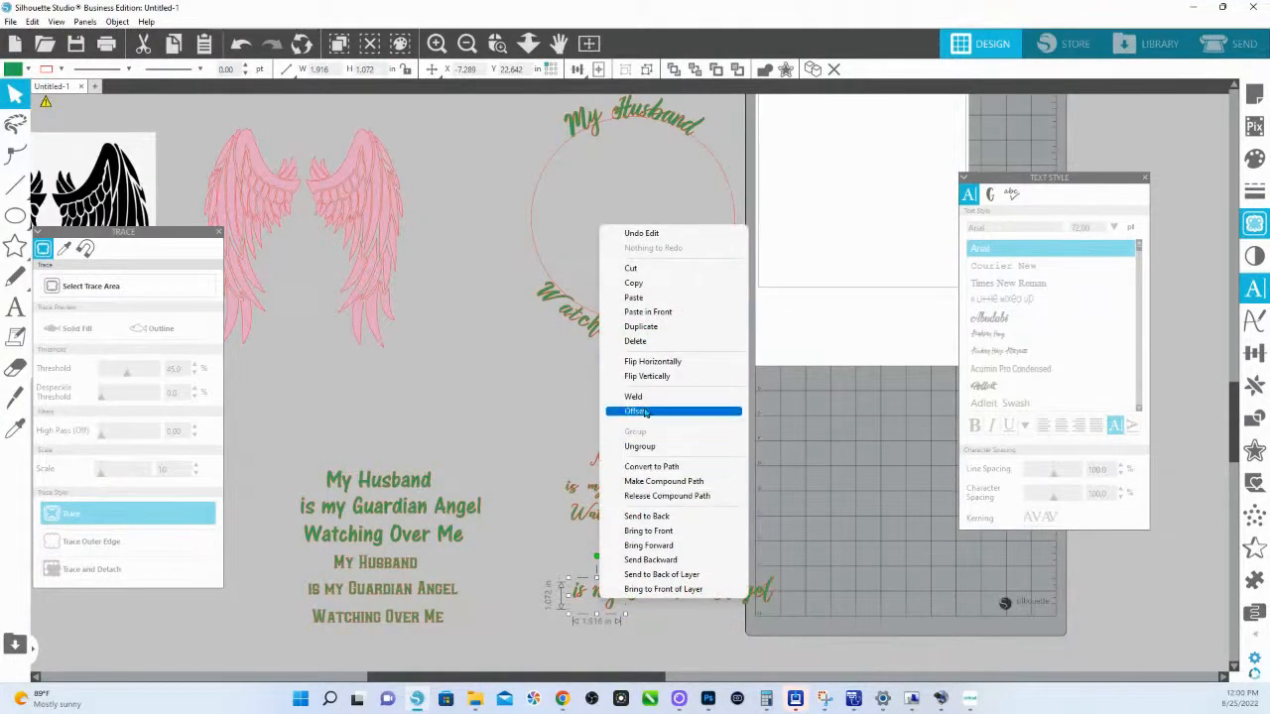
pyautogui.click(633, 396)
pyautogui.rightClick(587, 593)
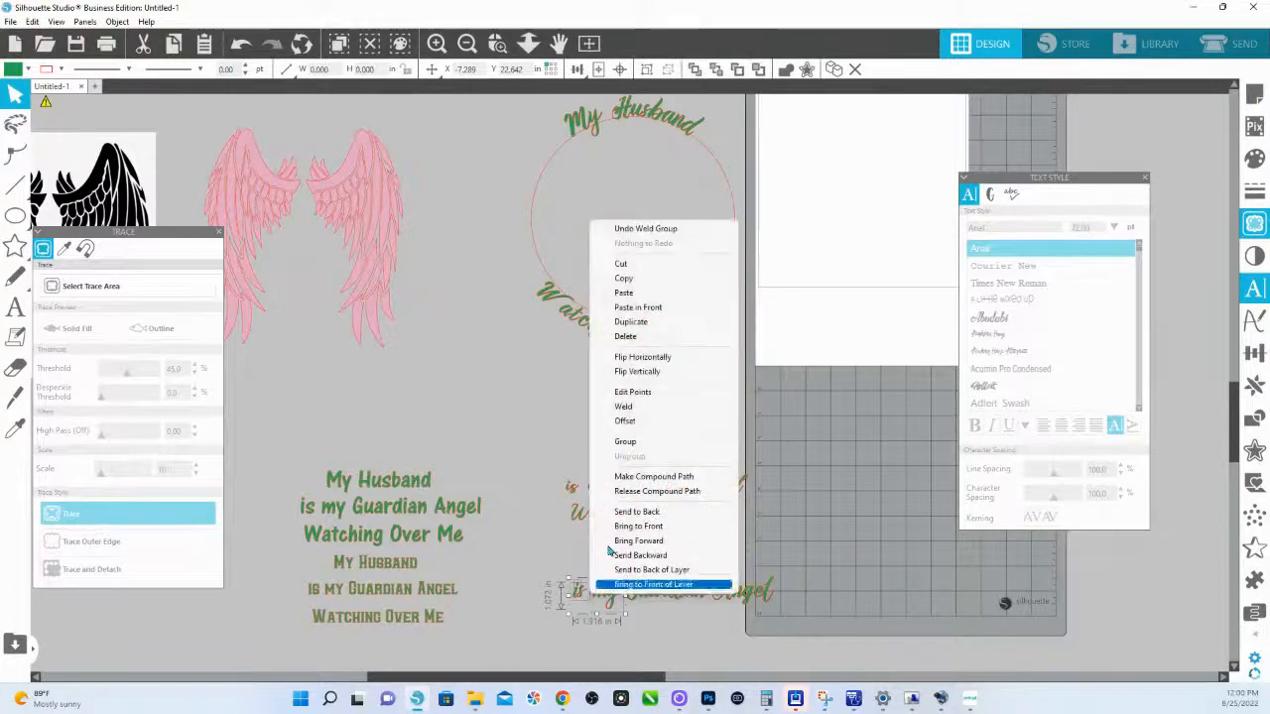
pyautogui.click(632, 443)
# Weld the letters of "Guardian Angel" and group them as one object.
pyautogui.moveTo(794, 621); pyautogui.dragTo(627, 573)
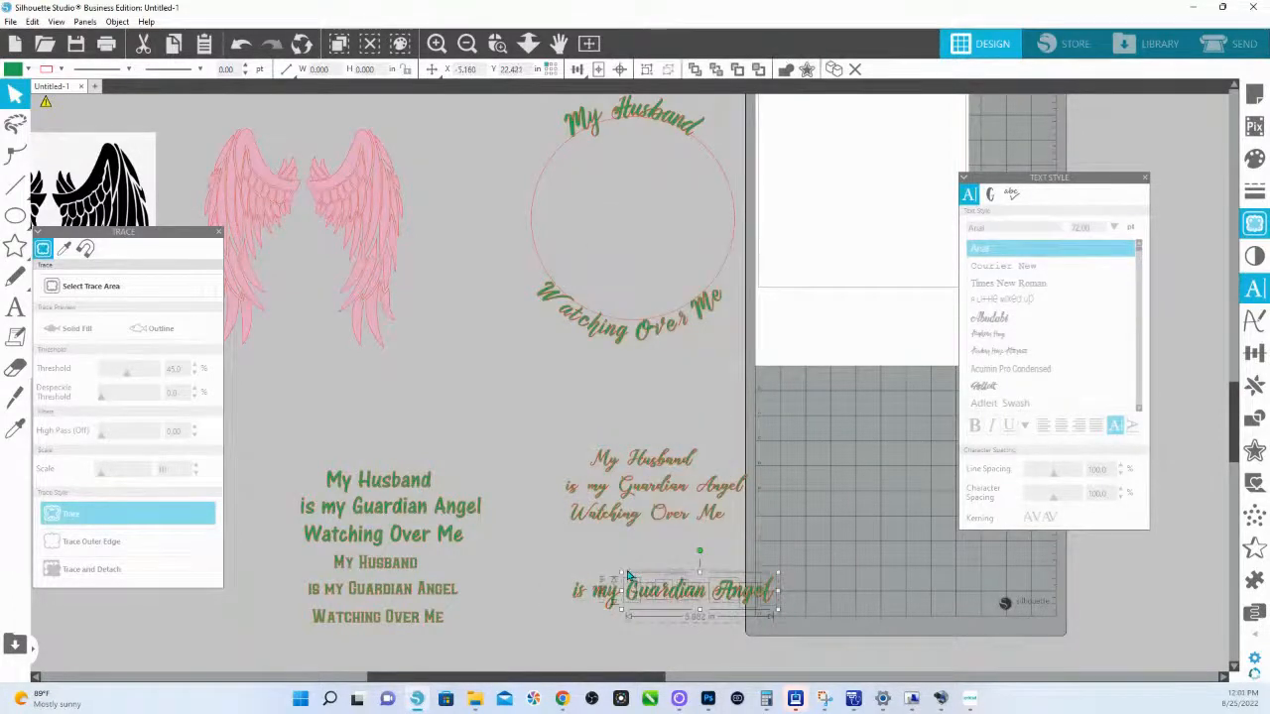
pyautogui.rightClick(707, 590)
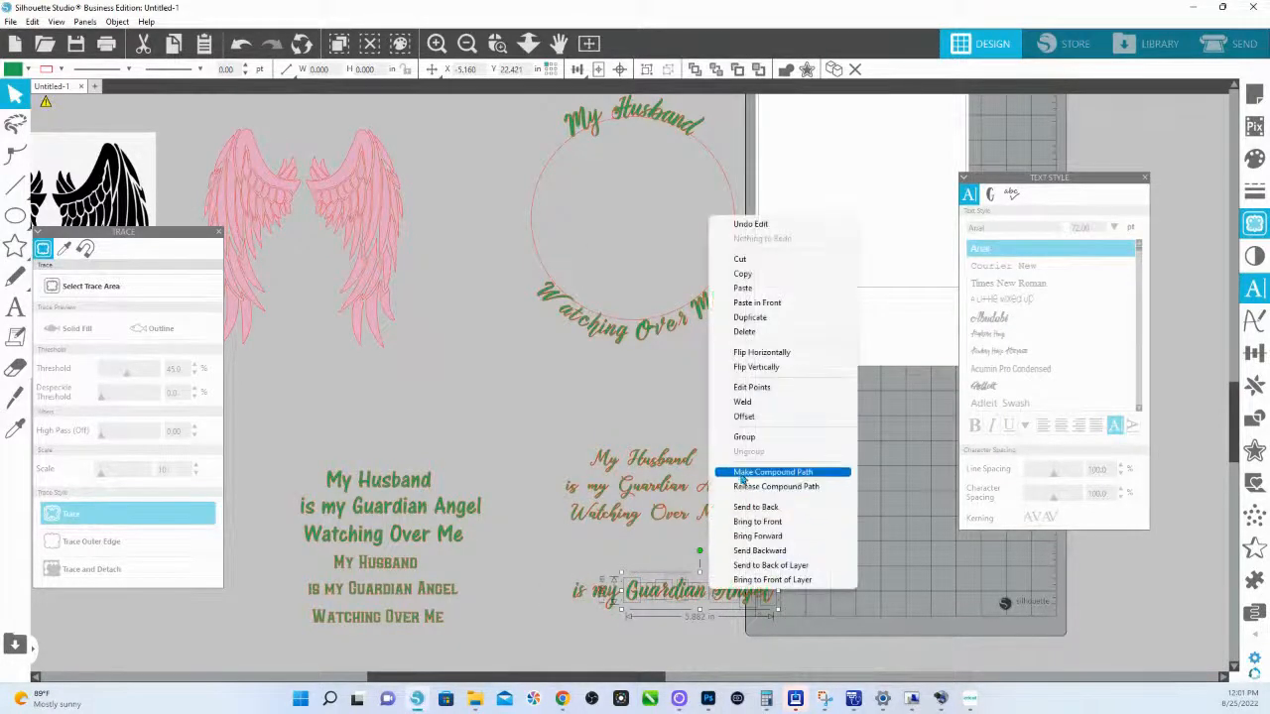
pyautogui.click(746, 403)
pyautogui.rightClick(739, 590)
pyautogui.click(777, 443)
# Stack "is my" and "Guardian Angel" beneath "My Husband" inside the guide circle and enlarge "Guardian Angel" to span the circle.
pyautogui.moveTo(602, 600); pyautogui.dragTo(640, 150)
pyautogui.moveTo(727, 585); pyautogui.dragTo(672, 179)
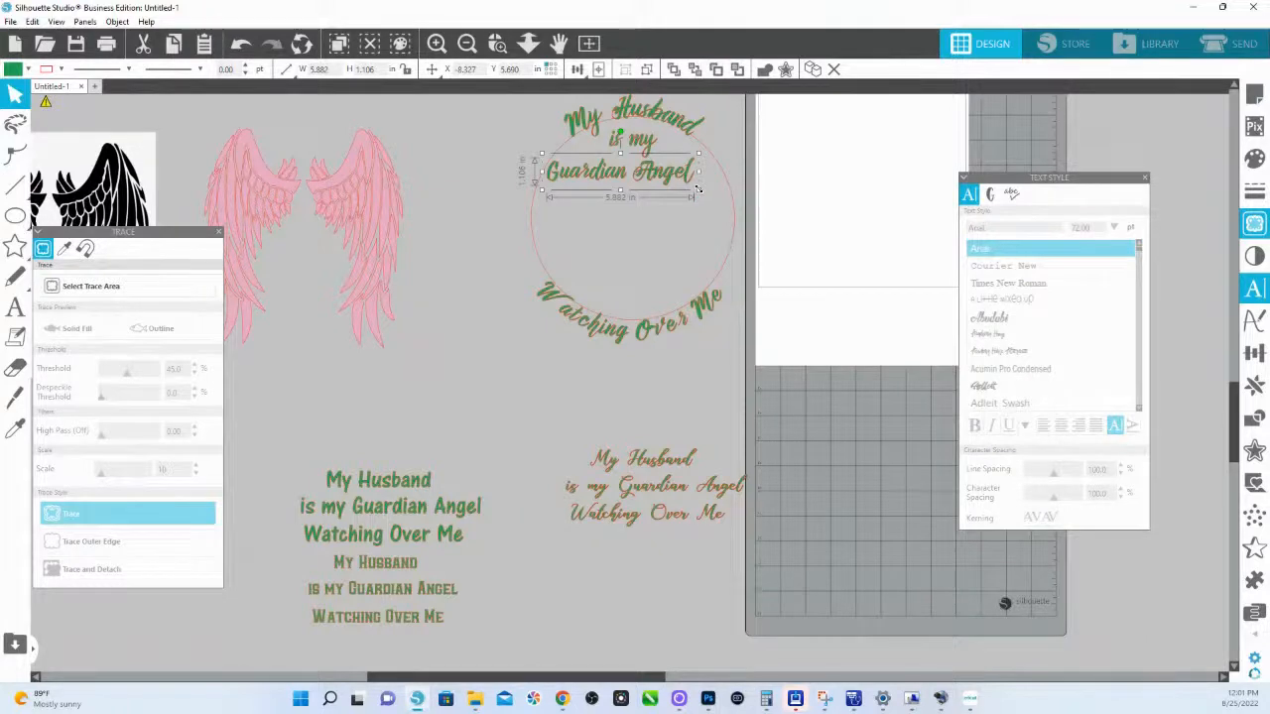
pyautogui.scroll(3, 664, 228)
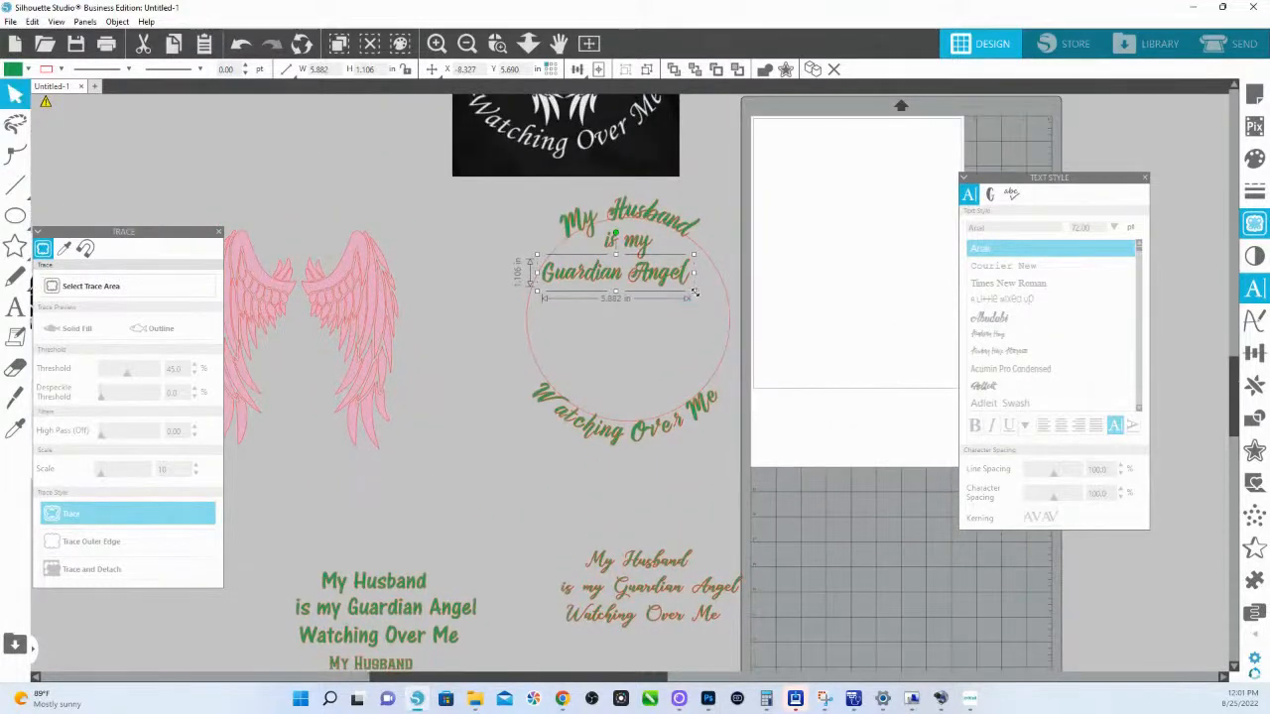
pyautogui.moveTo(695, 298)
pyautogui.mouseDown()
pyautogui.moveTo(726, 306)
pyautogui.moveTo(710, 285)
pyautogui.mouseUp()
# Move the pink wings into the circle and shrink them to about 4.3 by 4.8 in, between "Guardian Angel" and "Watching Over Me".
pyautogui.click(395, 323)
pyautogui.moveTo(395, 322); pyautogui.dragTo(658, 340)
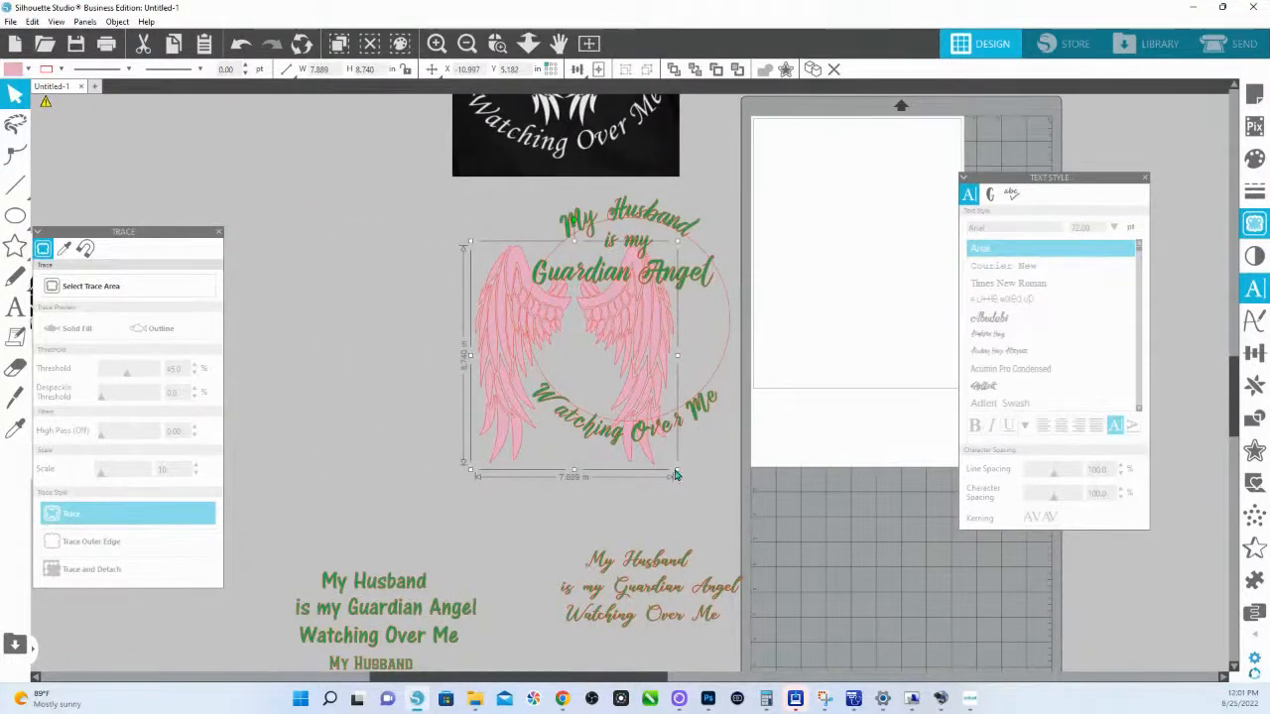
pyautogui.moveTo(624, 429); pyautogui.dragTo(655, 355)
pyautogui.moveTo(681, 407); pyautogui.dragTo(695, 425)
pyautogui.moveTo(678, 362); pyautogui.dragTo(673, 355)
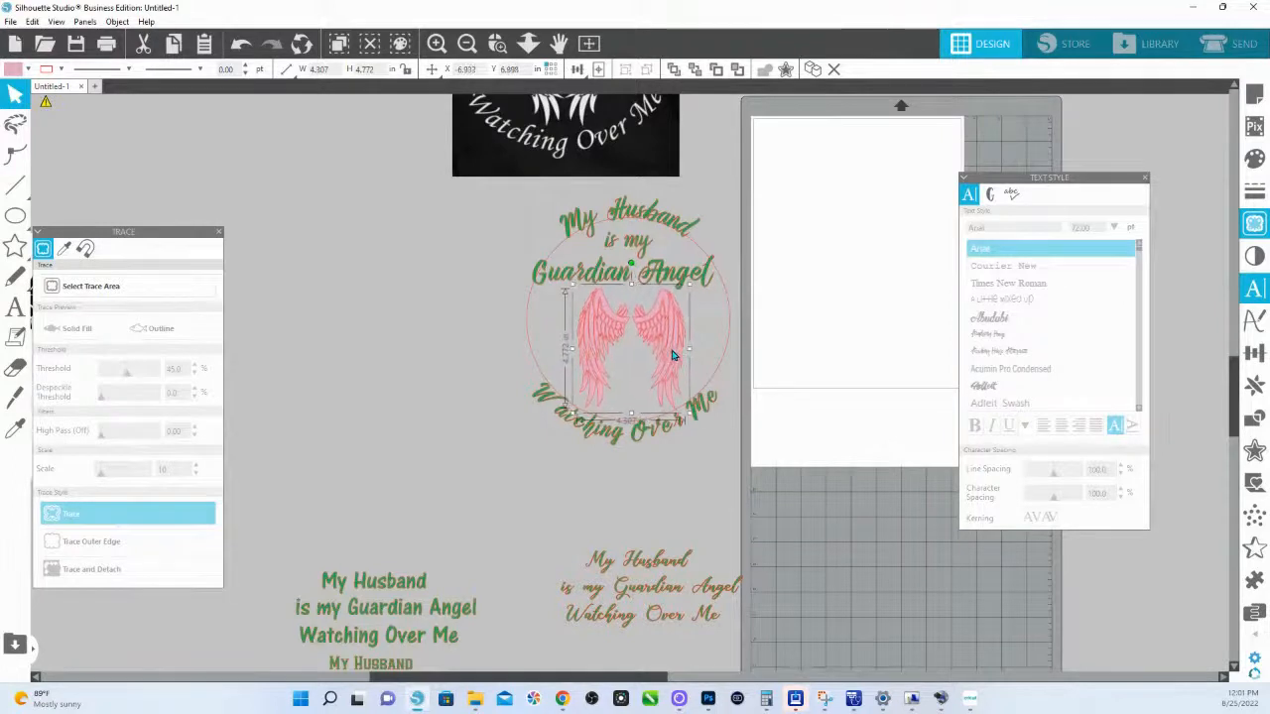
pyautogui.scroll(5, 684, 363)
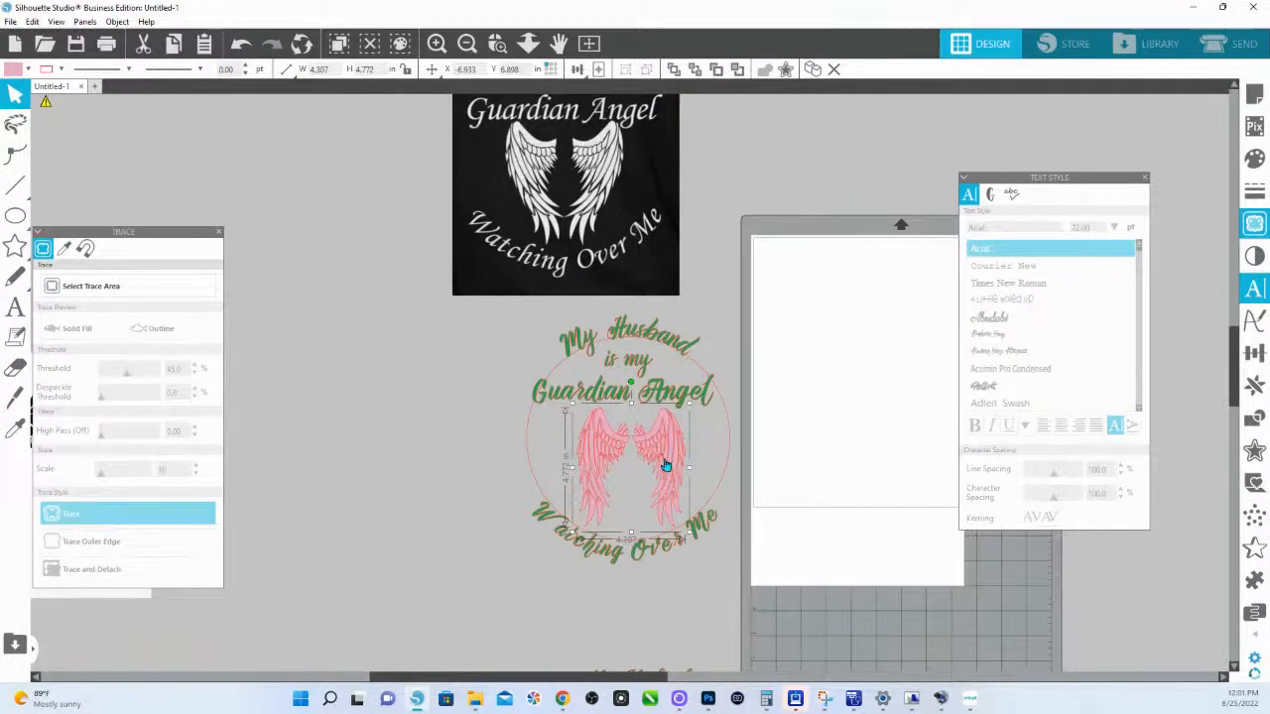
# Place a copy of the wings on the empty area left of the design and release its compound path.
pyautogui.moveTo(649, 463); pyautogui.dragTo(645, 493)
pyautogui.press('space')
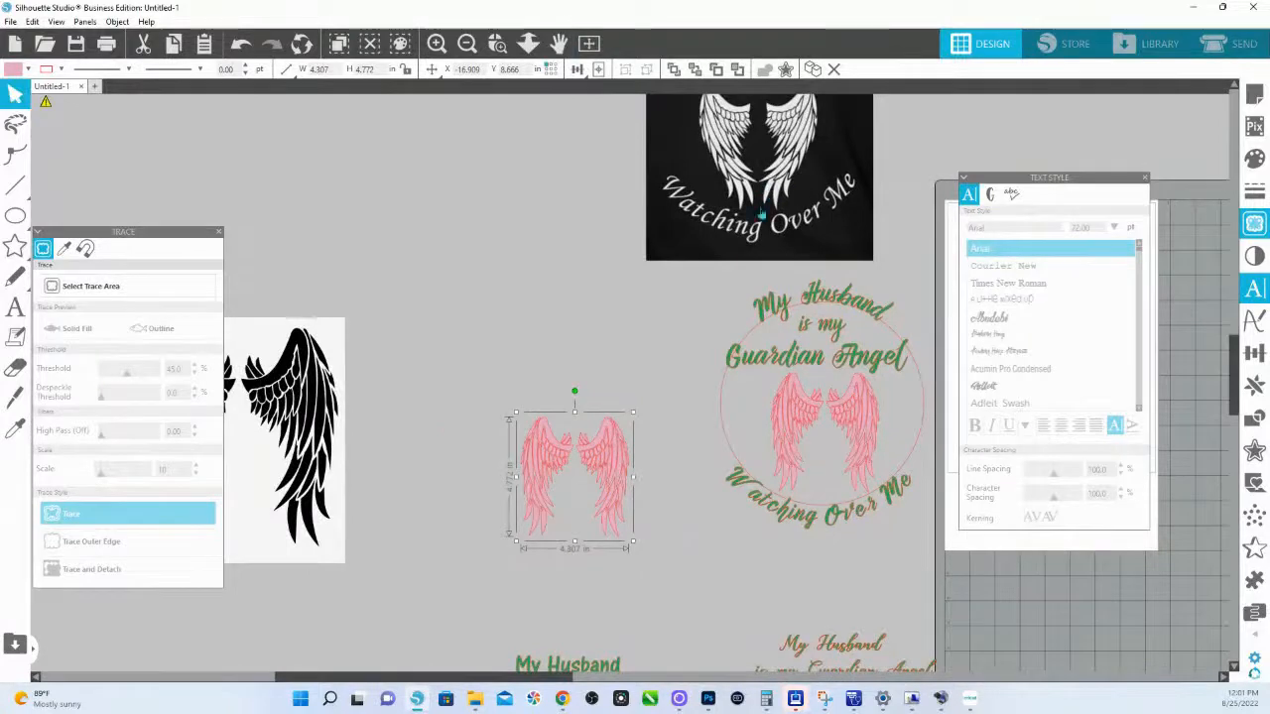
pyautogui.click(497, 44)
pyautogui.moveTo(526, 404); pyautogui.dragTo(669, 582)
pyautogui.rightClick(680, 287)
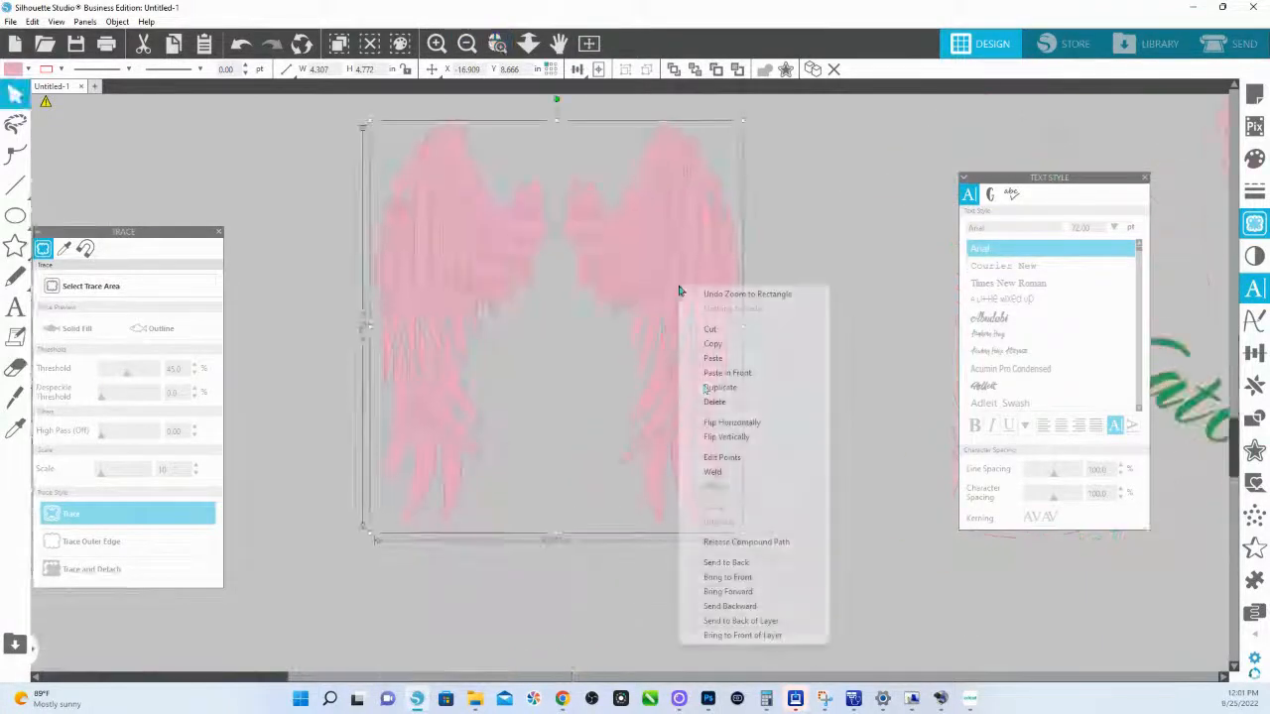
pyautogui.click(746, 543)
pyautogui.click(844, 566)
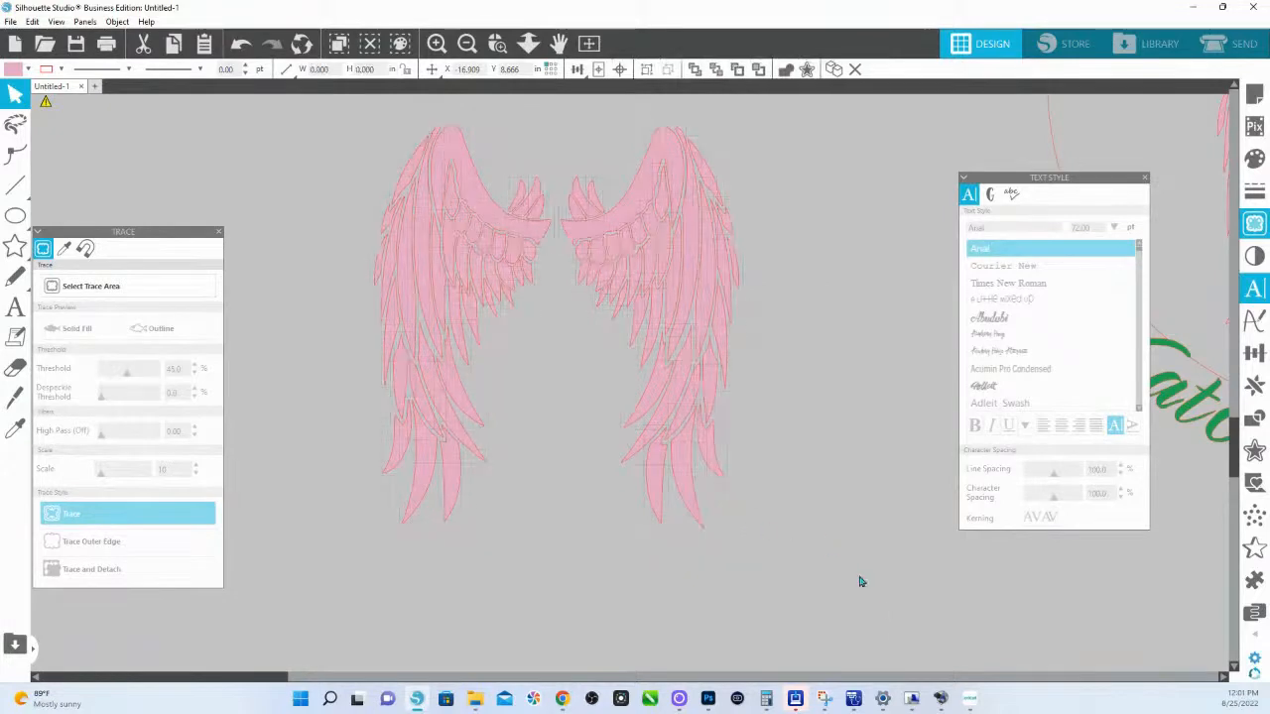
# Make the pieces of the copied right wing one compound path and those of the left wing another.
pyautogui.click(685, 164)
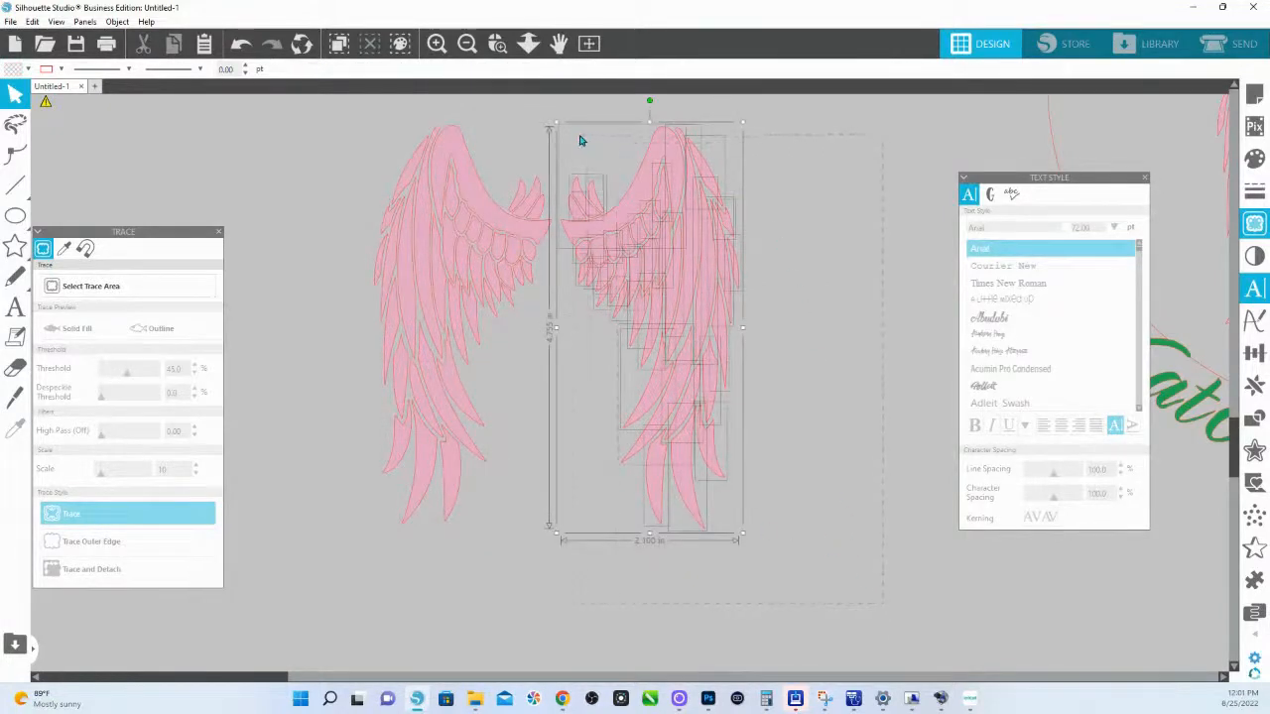
pyautogui.rightClick(611, 160)
pyautogui.click(675, 412)
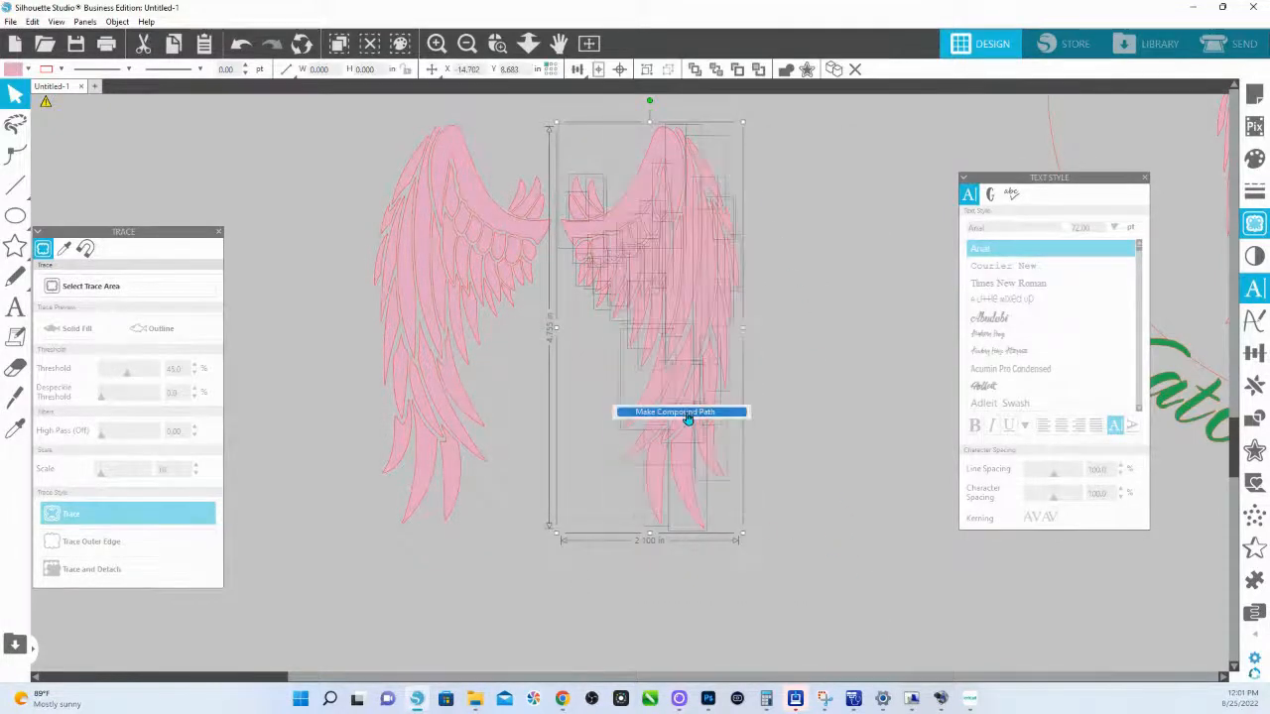
pyautogui.moveTo(337, 124); pyautogui.dragTo(539, 536)
pyautogui.rightClick(506, 323)
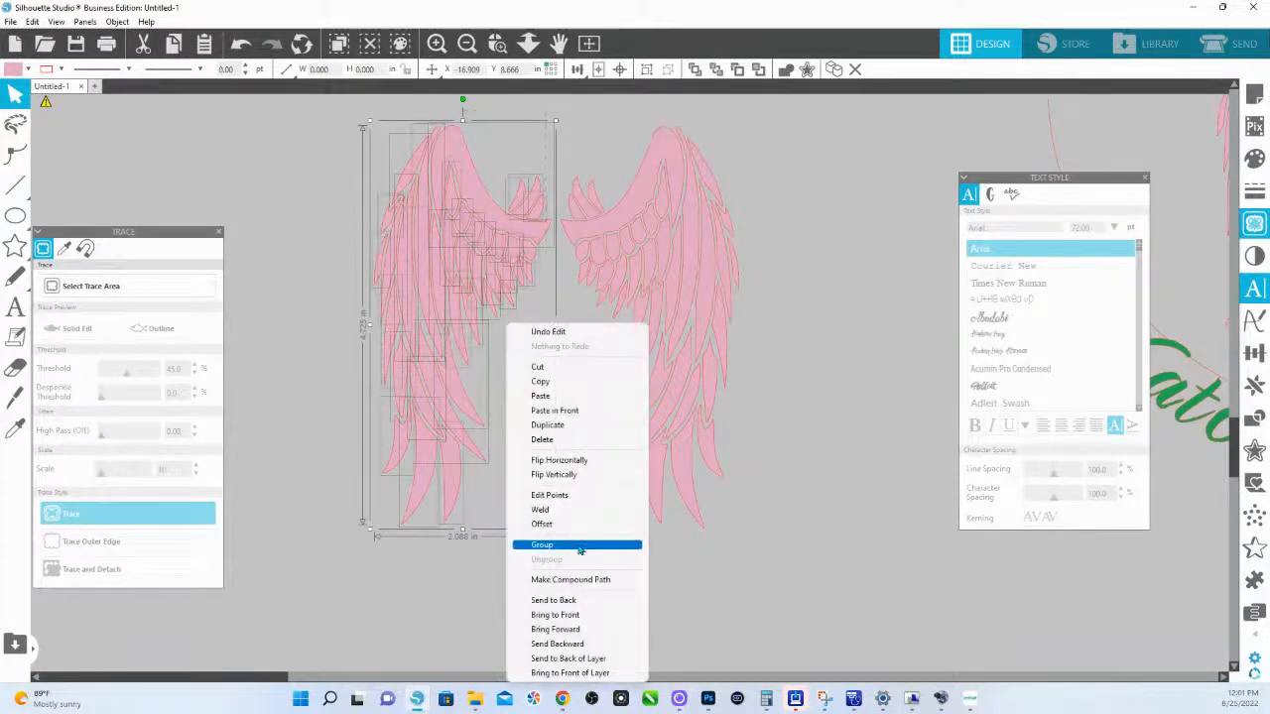
pyautogui.click(585, 581)
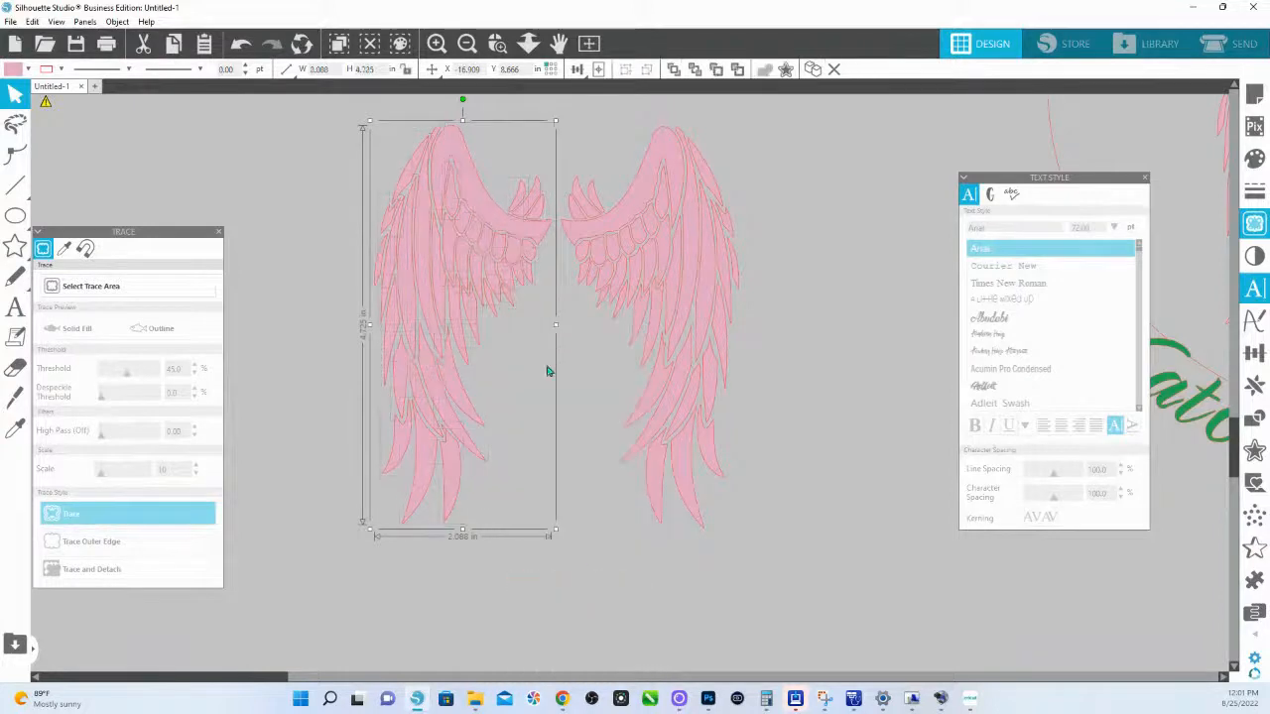
# Rotate the copied left wing counterclockwise so its feathers angle inward, and move the right wing away from it.
pyautogui.scroll(1, 540, 268)
pyautogui.scroll(1, 519, 196)
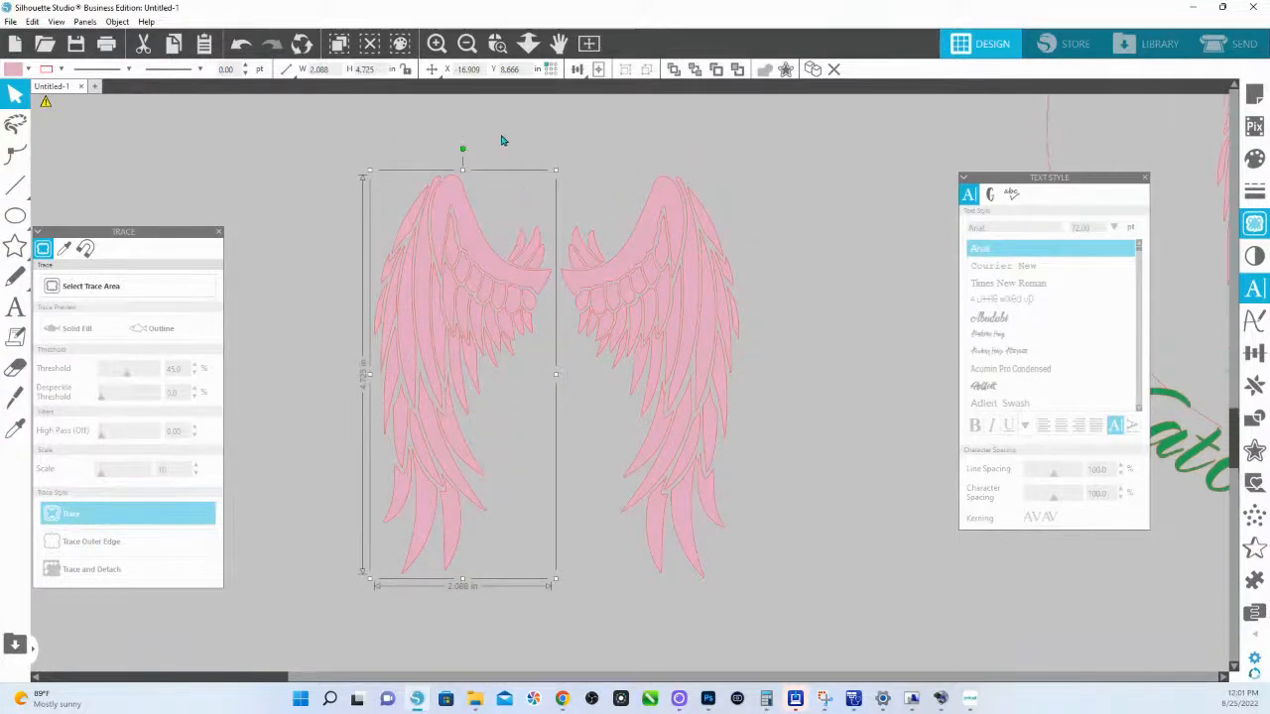
pyautogui.moveTo(462, 148); pyautogui.dragTo(397, 221)
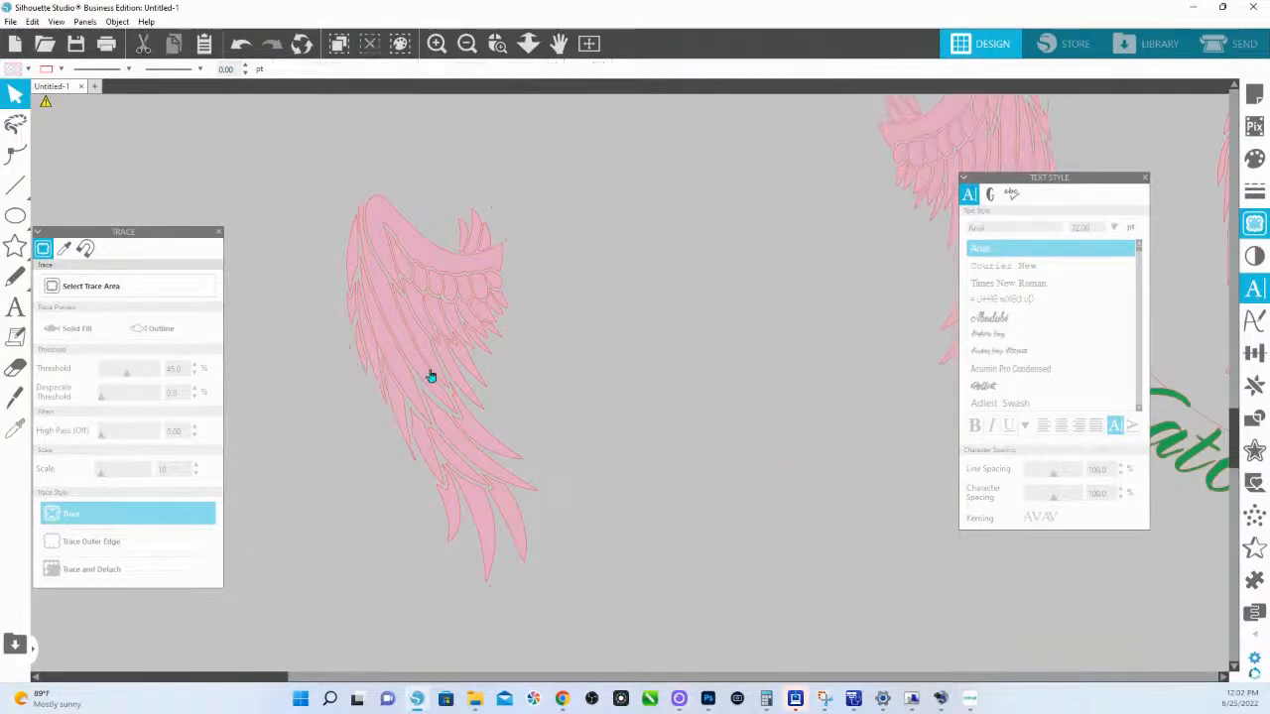
pyautogui.click(426, 377)
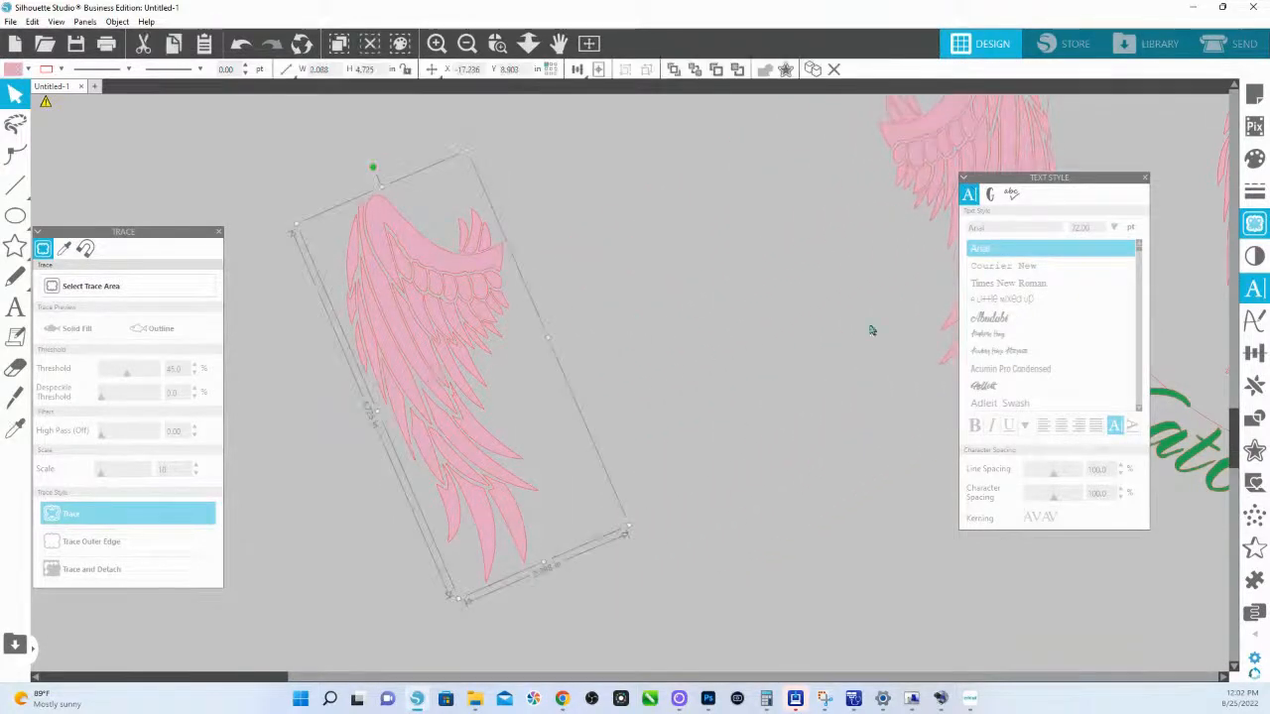
# Mirror the rotated left wing horizontally so a matching right wing stands beside it.
pyautogui.click(1255, 387)
pyautogui.moveTo(1138, 97); pyautogui.dragTo(647, 221)
pyautogui.click(724, 366)
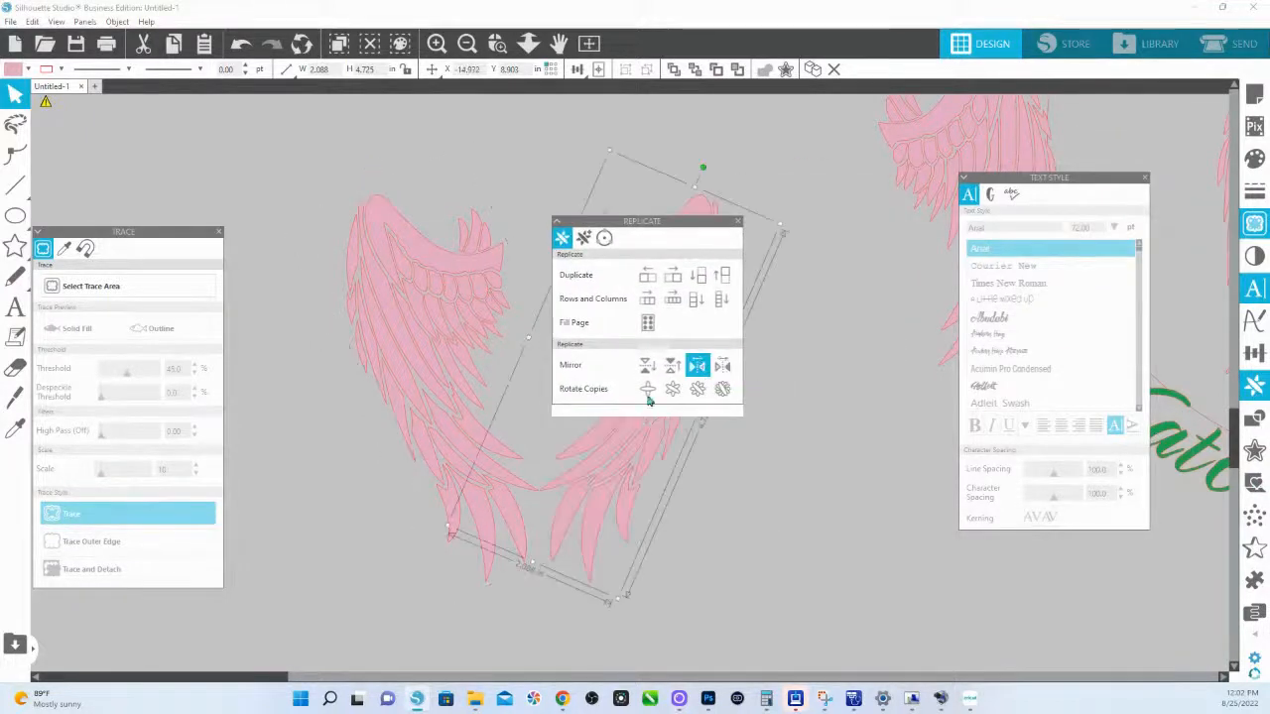
pyautogui.moveTo(675, 223); pyautogui.dragTo(898, 400)
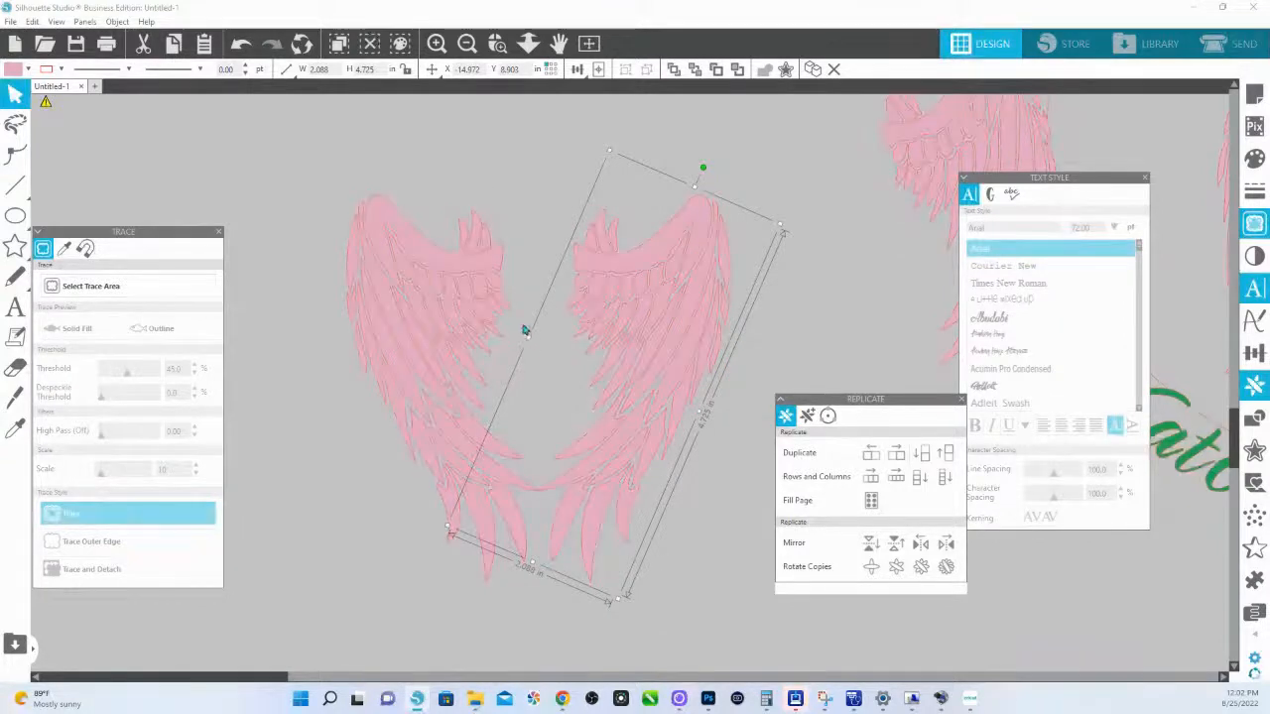
# Release the mirrored right wing's compound path, delete its upper tuft feathers, and make the remaining pieces one compound path again.
pyautogui.rightClick(579, 261)
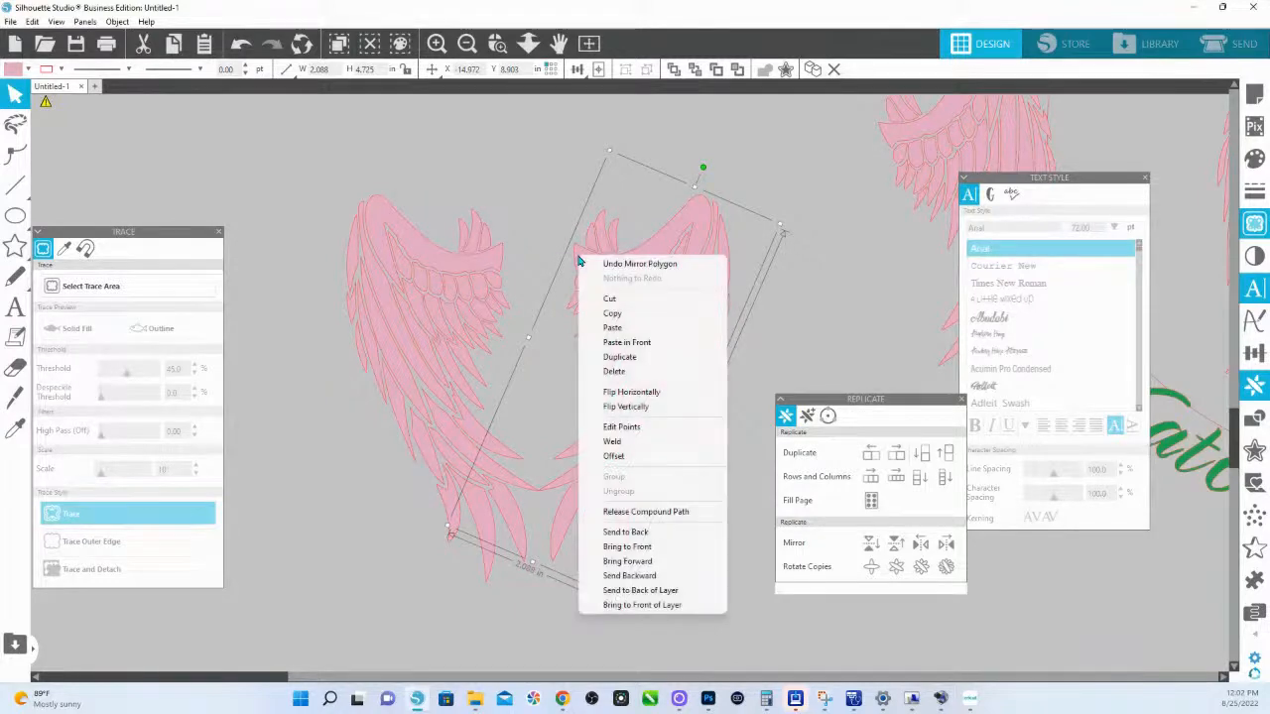
pyautogui.click(621, 512)
pyautogui.click(619, 134)
pyautogui.click(611, 234)
pyautogui.press('Delete')
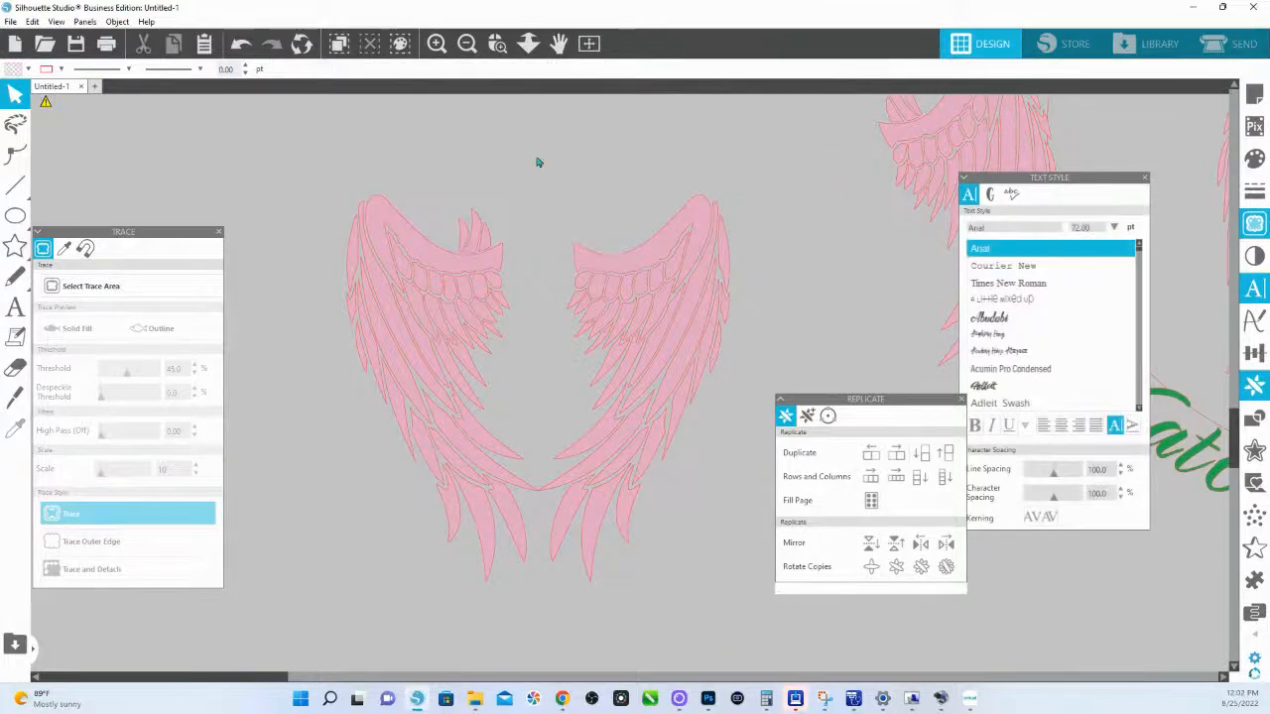
pyautogui.moveTo(715, 301); pyautogui.dragTo(597, 195)
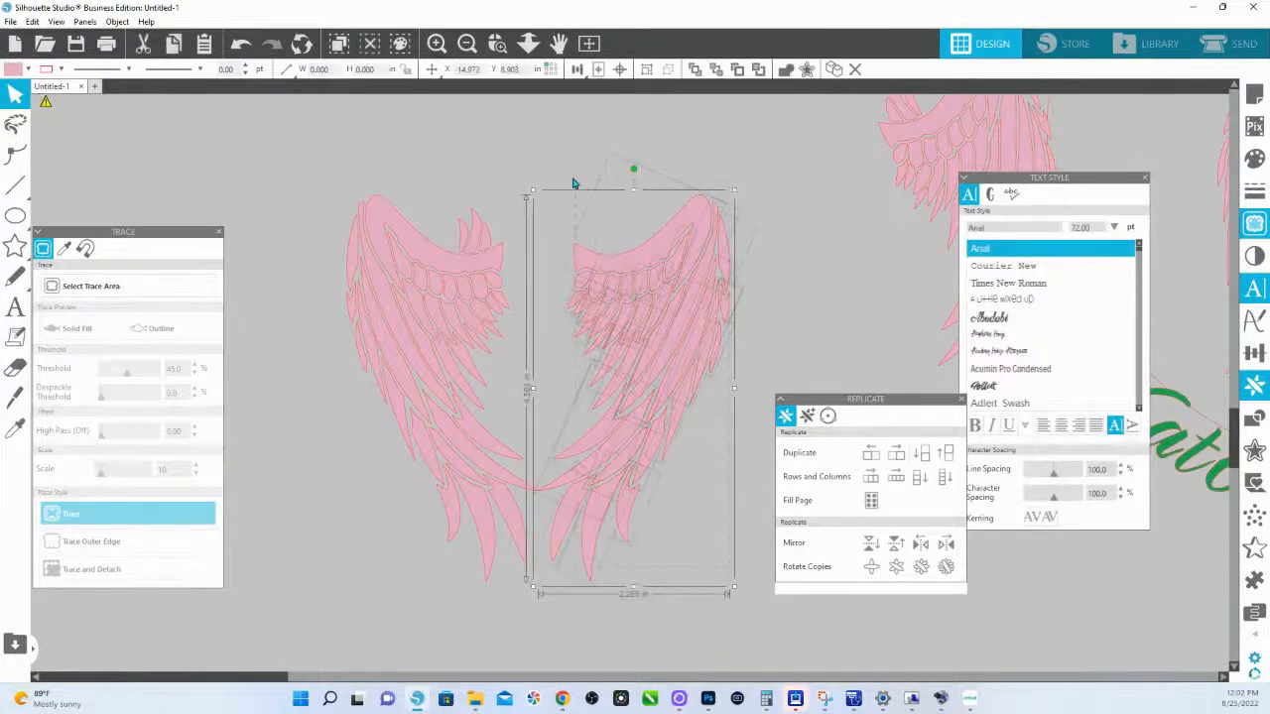
pyautogui.rightClick(629, 259)
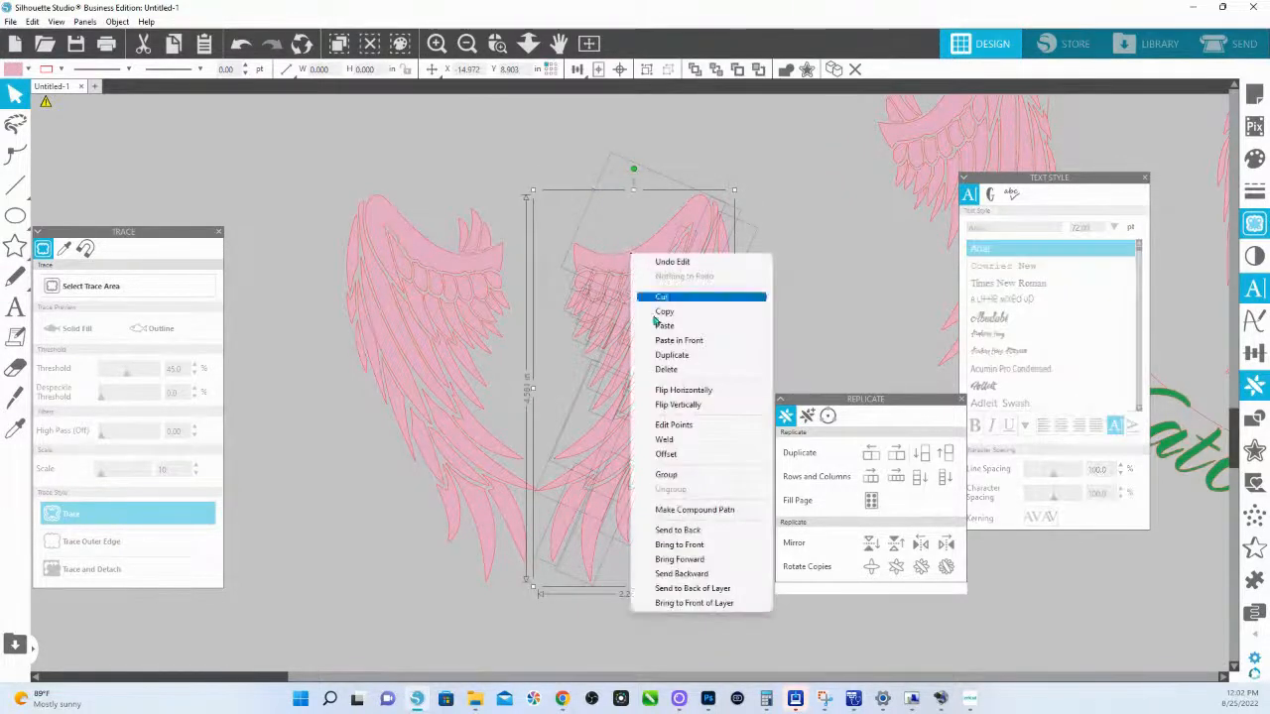
pyautogui.click(695, 510)
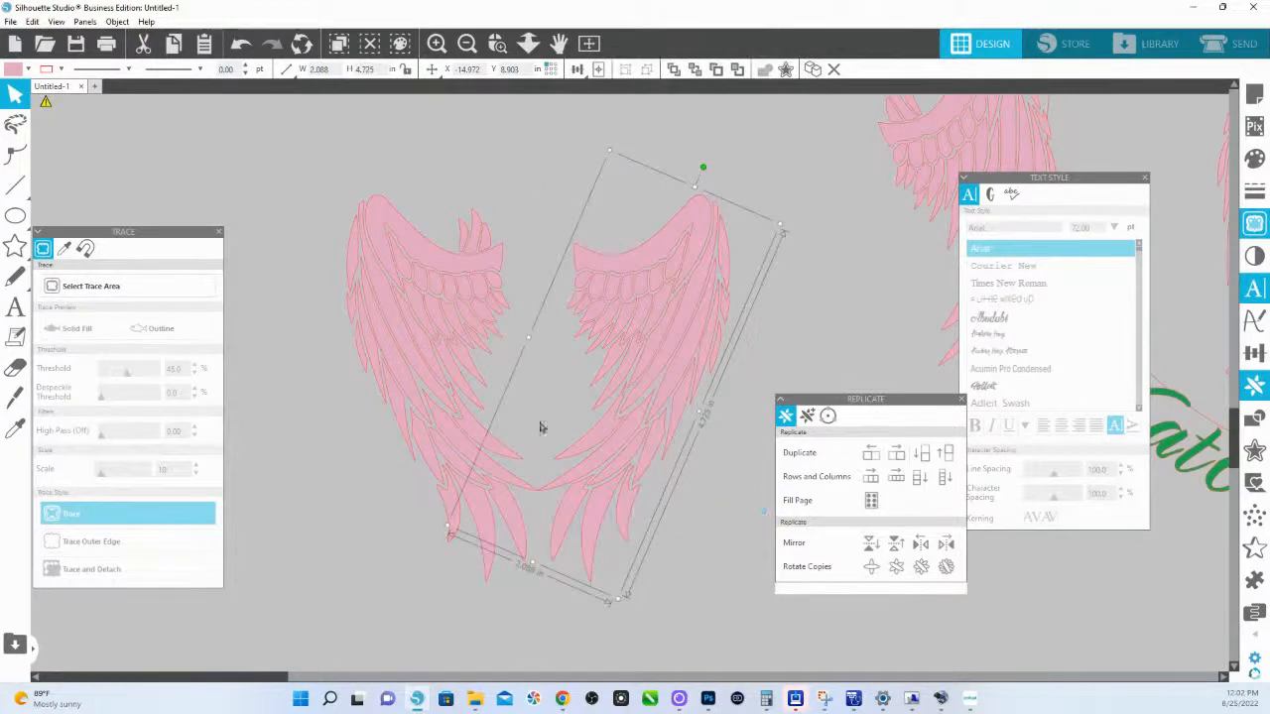
# Edit the left wing's points and delete those of the tuft feathers above its upper edge, including the leftovers.
pyautogui.click(475, 273)
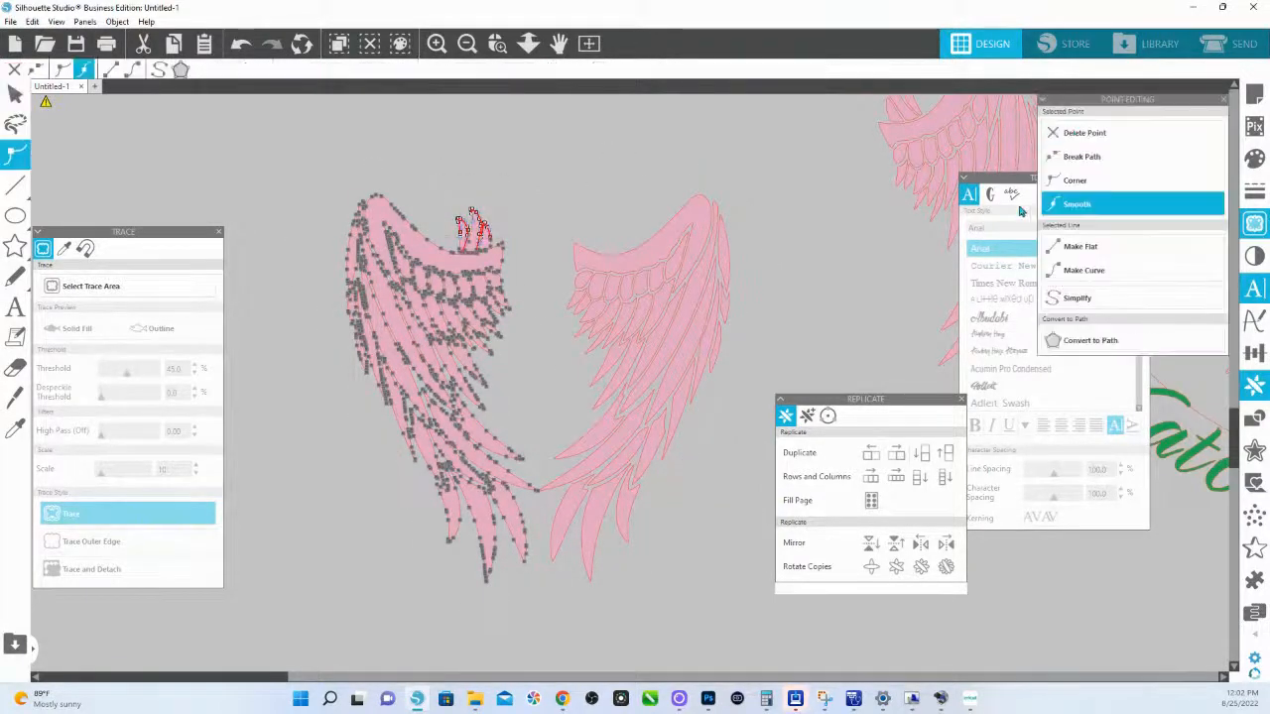
pyautogui.click(1096, 138)
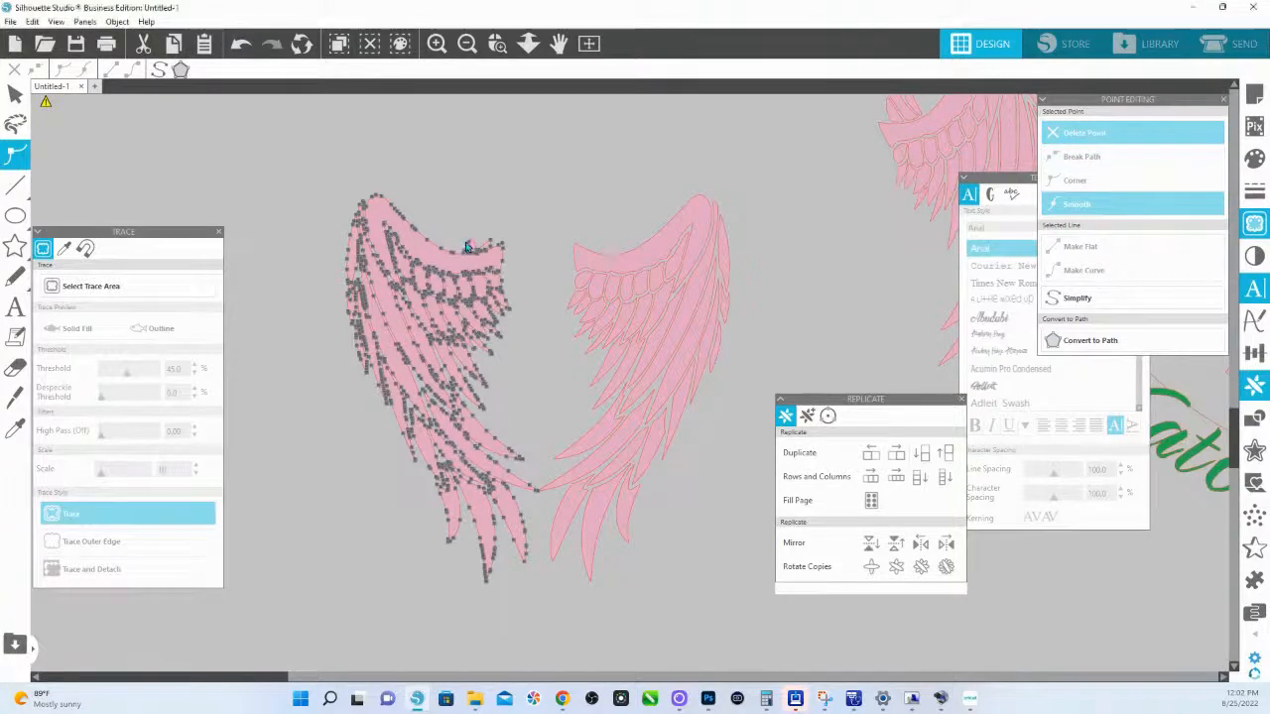
pyautogui.click(1067, 140)
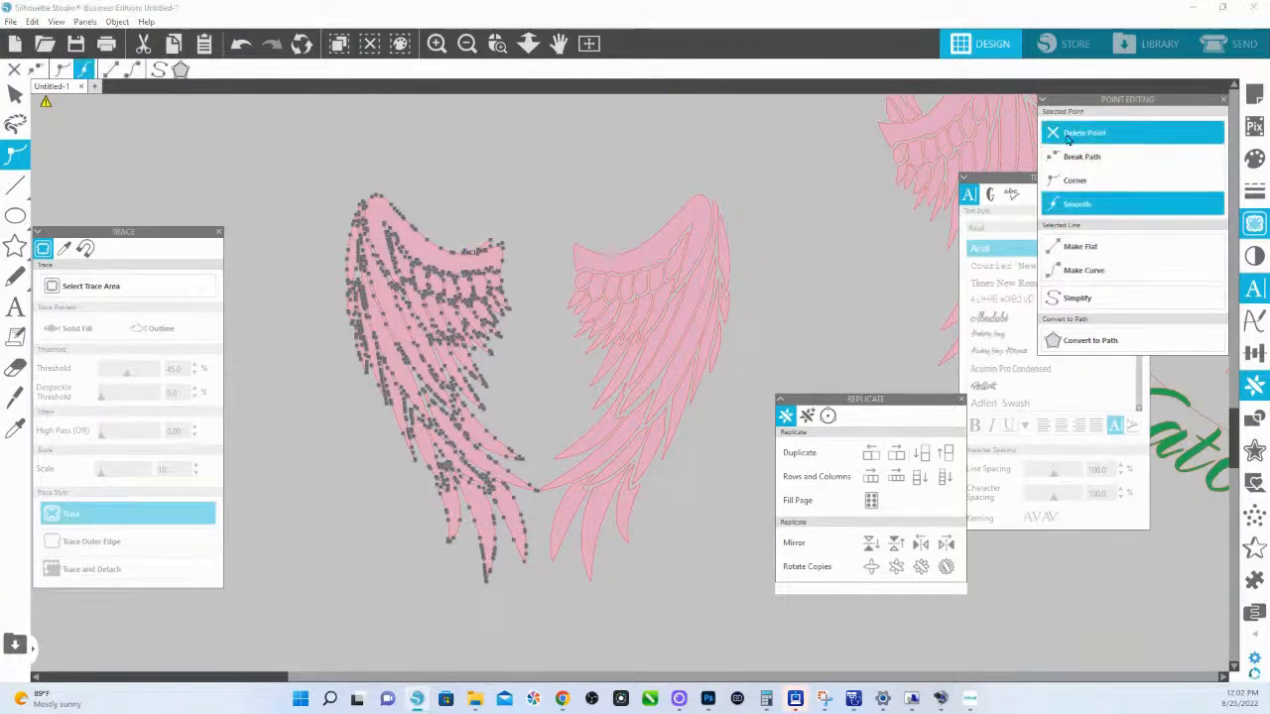
pyautogui.click(494, 243)
pyautogui.click(1064, 141)
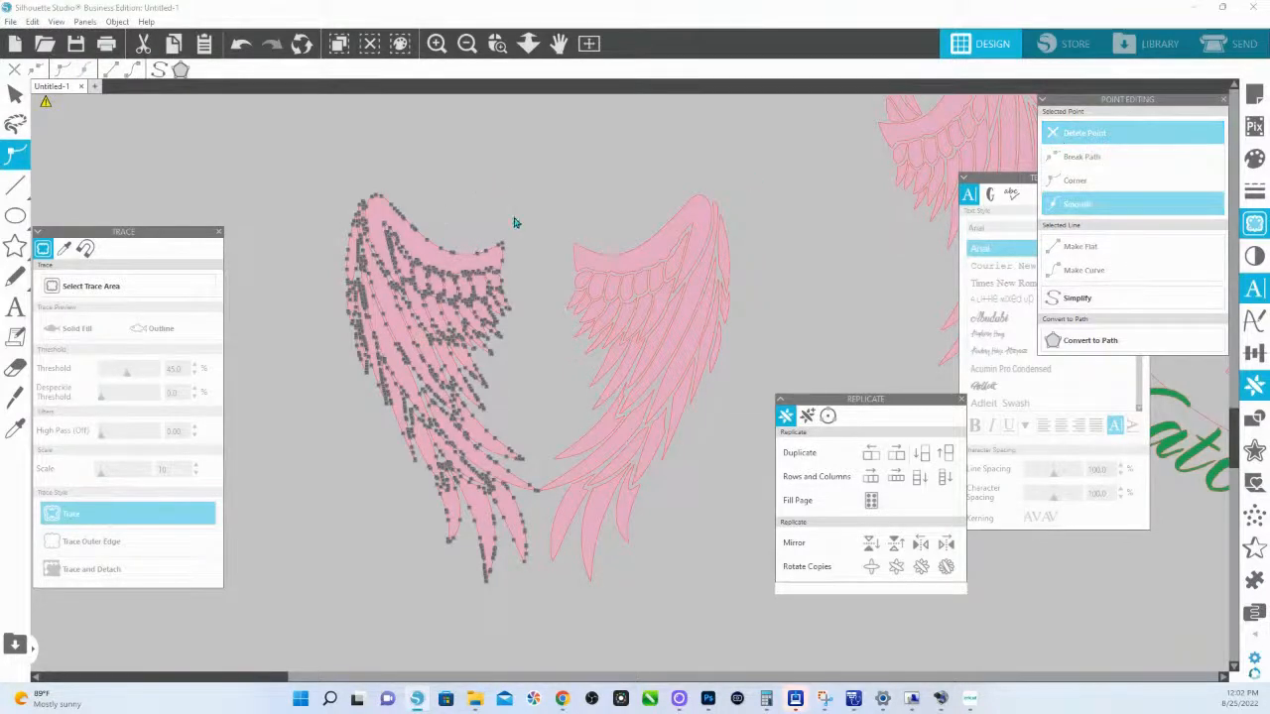
pyautogui.click(516, 170)
# Move the old wings out of the circle, make the reshaped pair one compound path, and place it between the text lines.
pyautogui.click(531, 43)
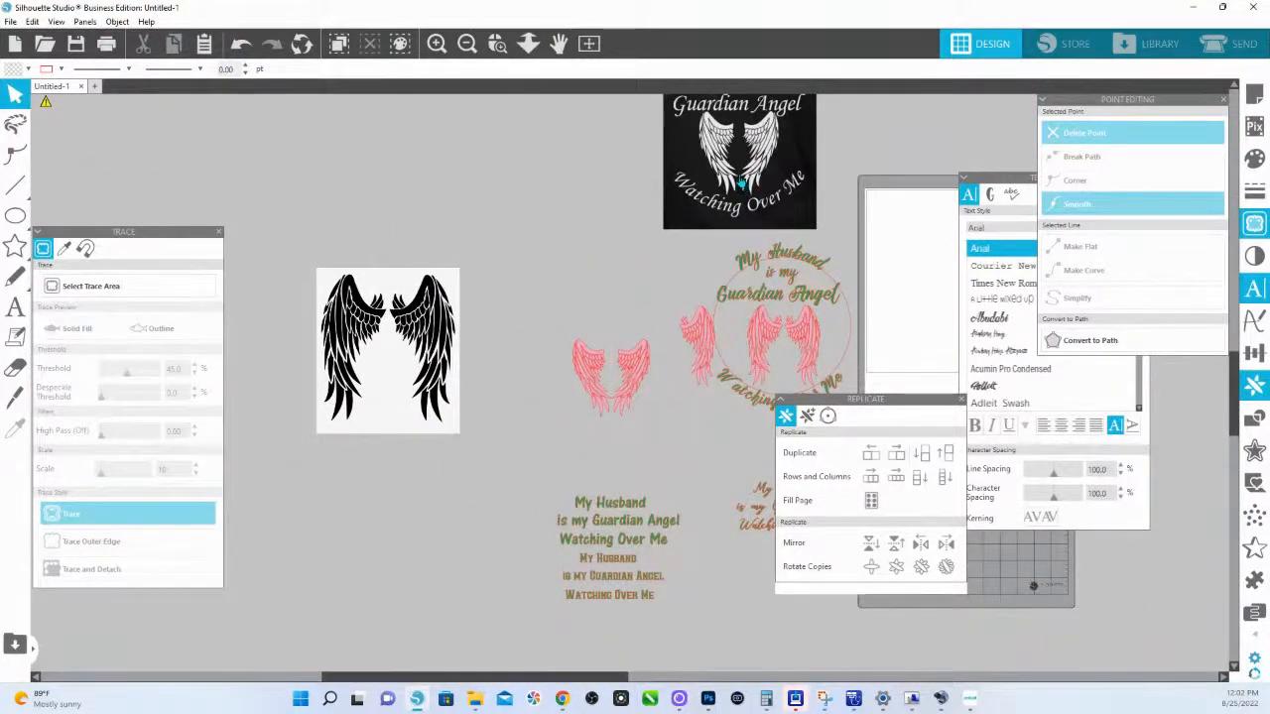
pyautogui.moveTo(804, 348); pyautogui.dragTo(576, 243)
pyautogui.click(583, 364)
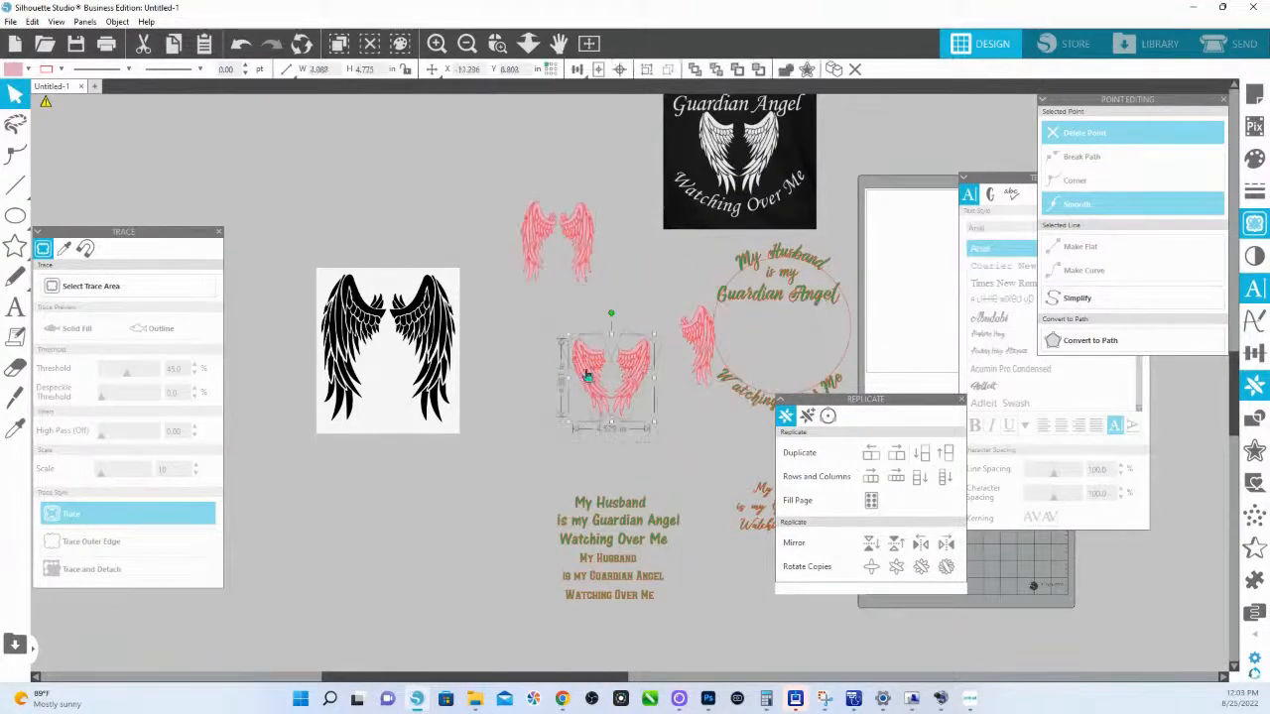
pyautogui.rightClick(595, 379)
pyautogui.click(645, 225)
pyautogui.moveTo(638, 380); pyautogui.dragTo(803, 355)
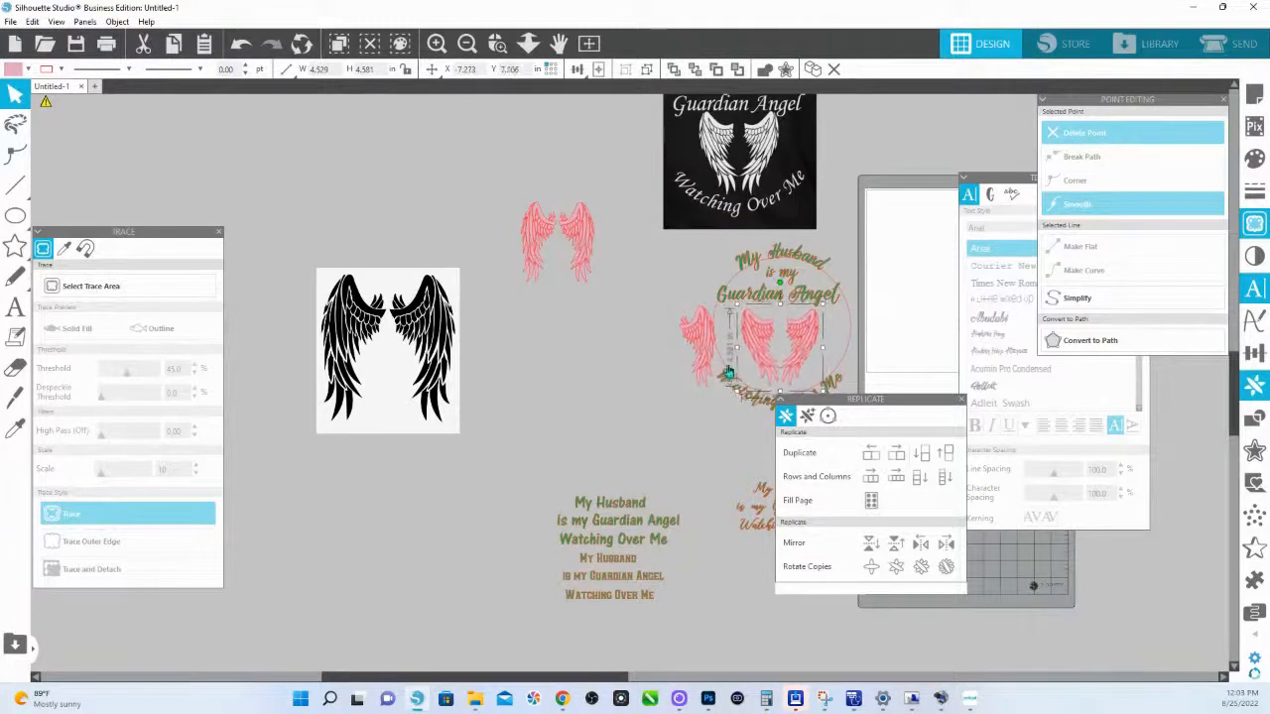
# Move the spare single wing and the guide circle away from the design onto the empty area beside it.
pyautogui.moveTo(704, 363); pyautogui.dragTo(611, 361)
pyautogui.click(732, 303)
pyautogui.moveTo(843, 355); pyautogui.dragTo(597, 364)
# Select all the text and wings of the design and fill them with blue.
pyautogui.moveTo(724, 239); pyautogui.dragTo(833, 403)
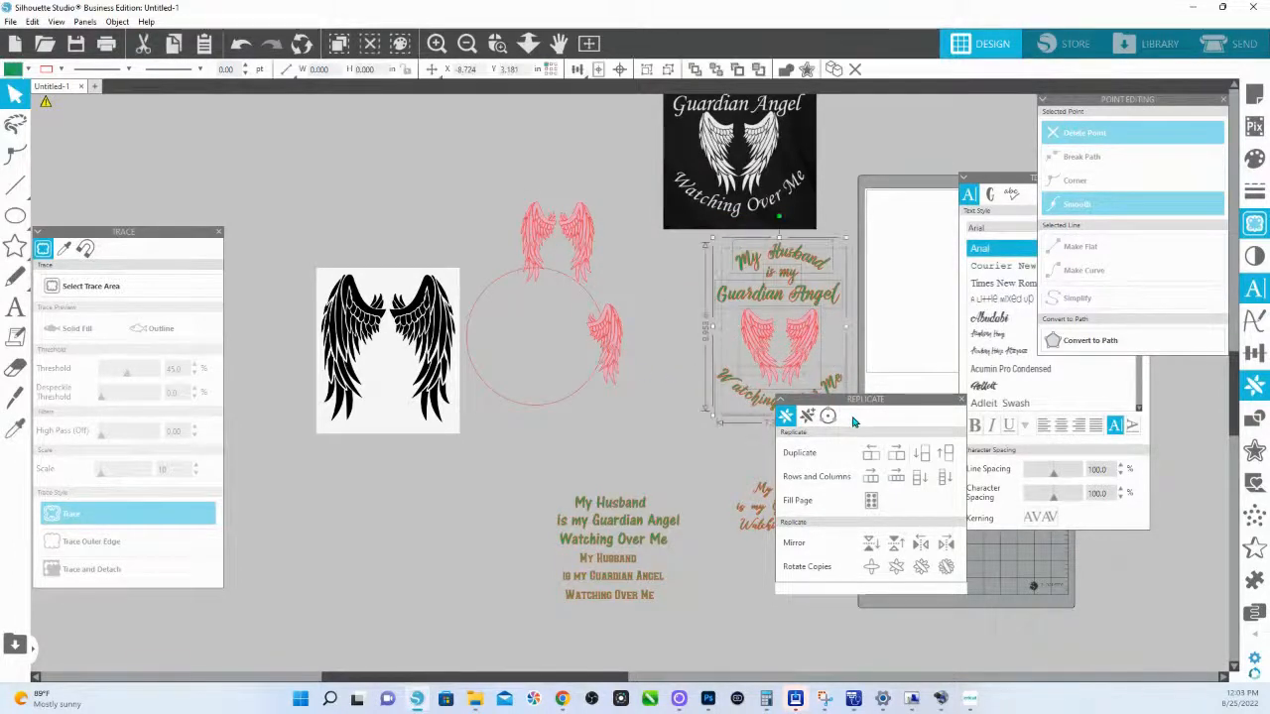
pyautogui.click(20, 71)
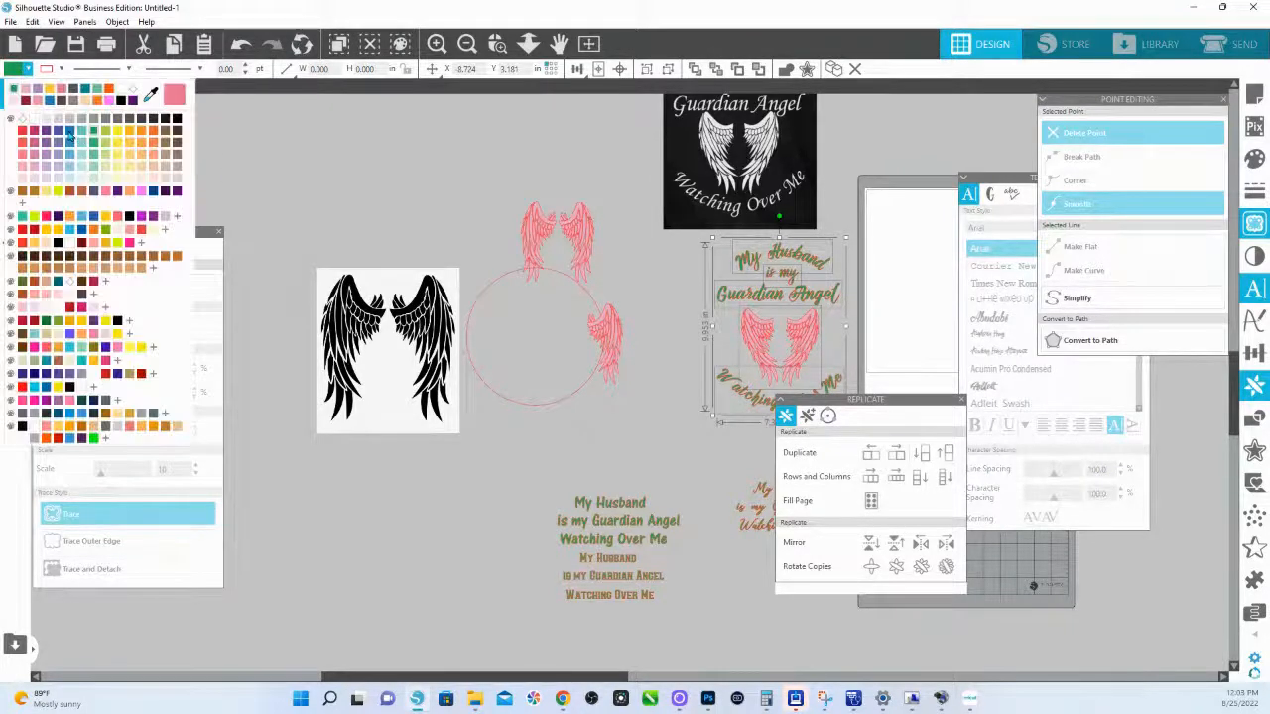
pyautogui.click(69, 136)
# Place the blue design on the page at about 10 in wide and flip it horizontally.
pyautogui.moveTo(819, 339); pyautogui.dragTo(947, 307)
pyautogui.press('space')
pyautogui.moveTo(752, 326); pyautogui.dragTo(410, 312)
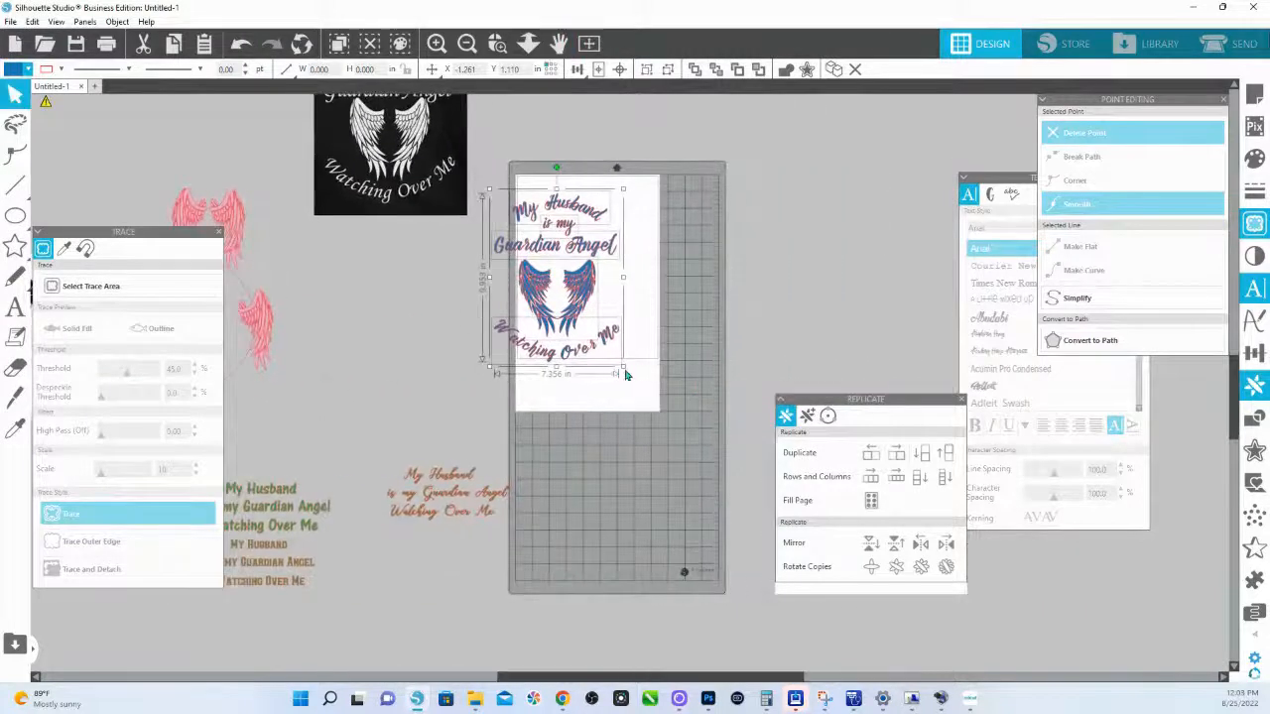
pyautogui.moveTo(681, 429); pyautogui.dragTo(683, 431)
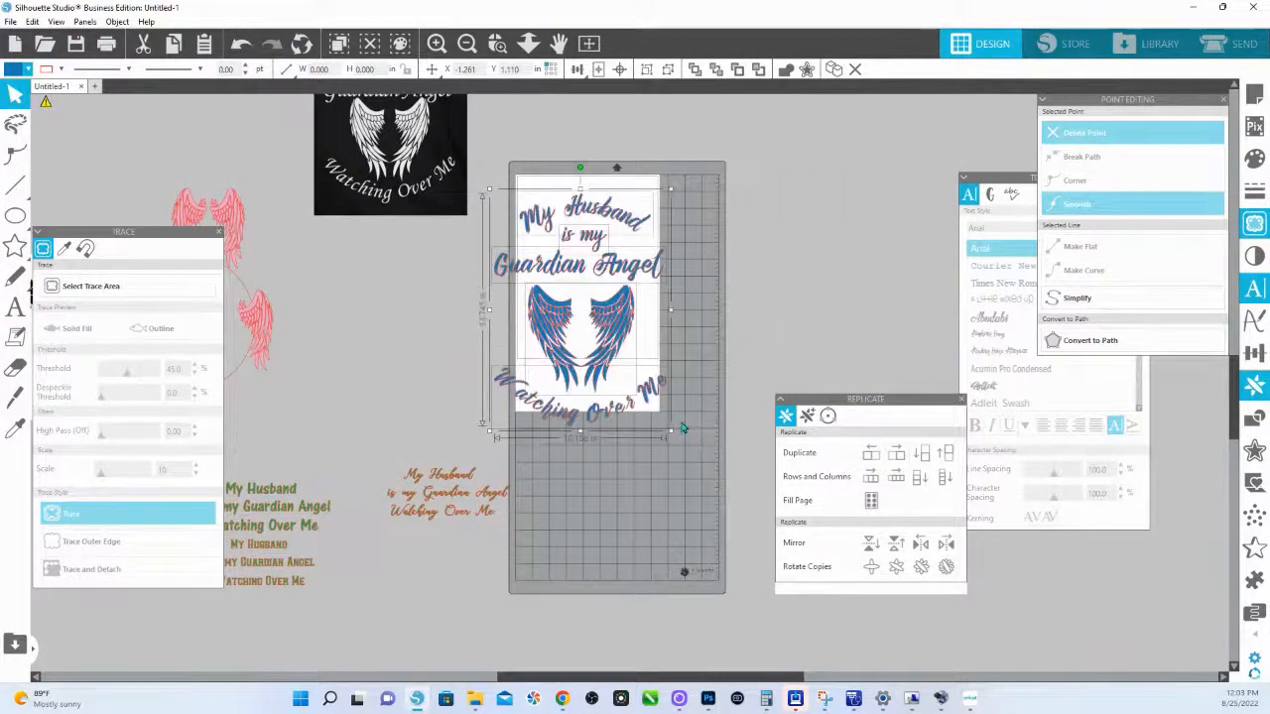
pyautogui.moveTo(603, 323); pyautogui.dragTo(638, 313)
pyautogui.rightClick(638, 313)
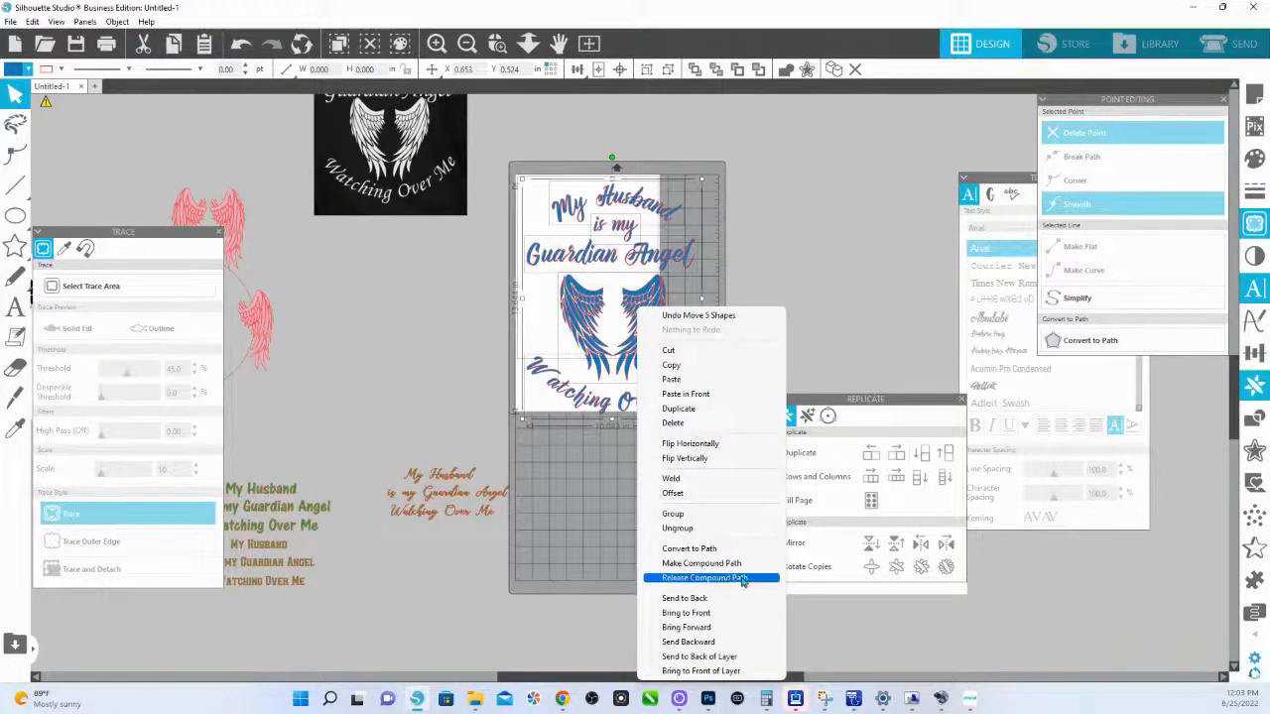
pyautogui.click(689, 445)
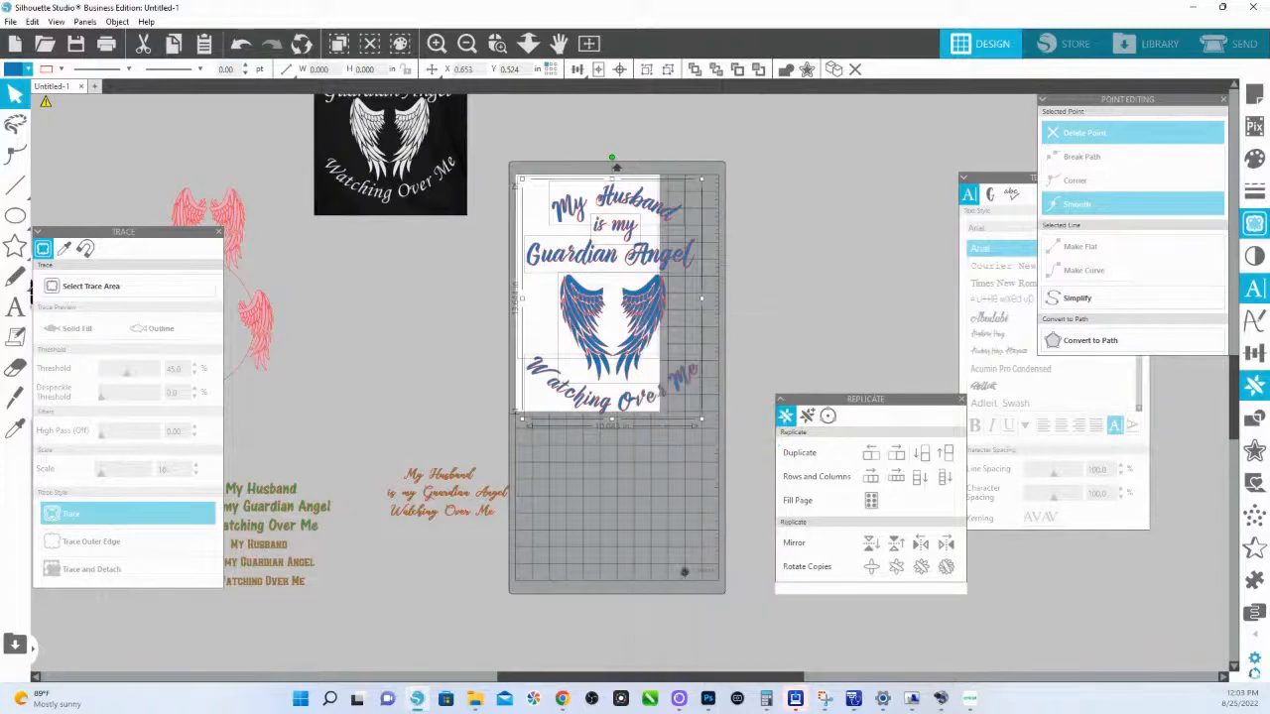
# Set the page width to 12 in and reposition the flipped design to fit within the page.
pyautogui.click(1255, 93)
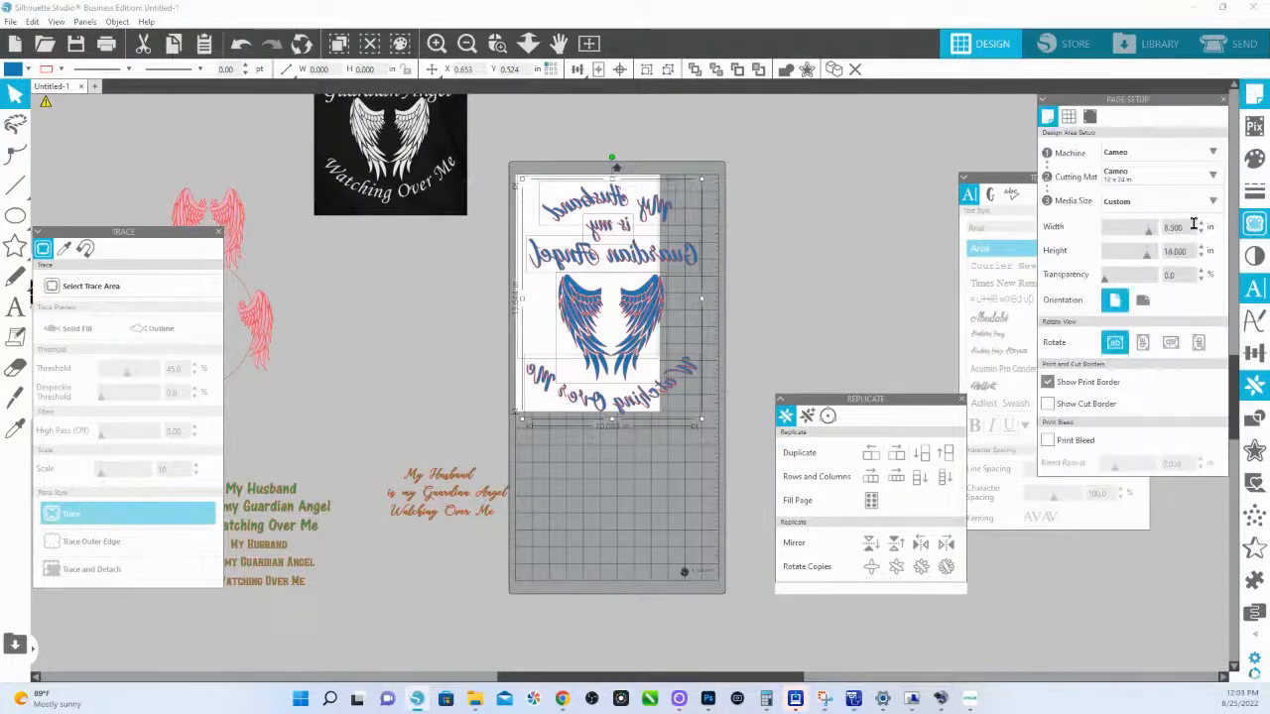
pyautogui.write('12')
pyautogui.press('Return')
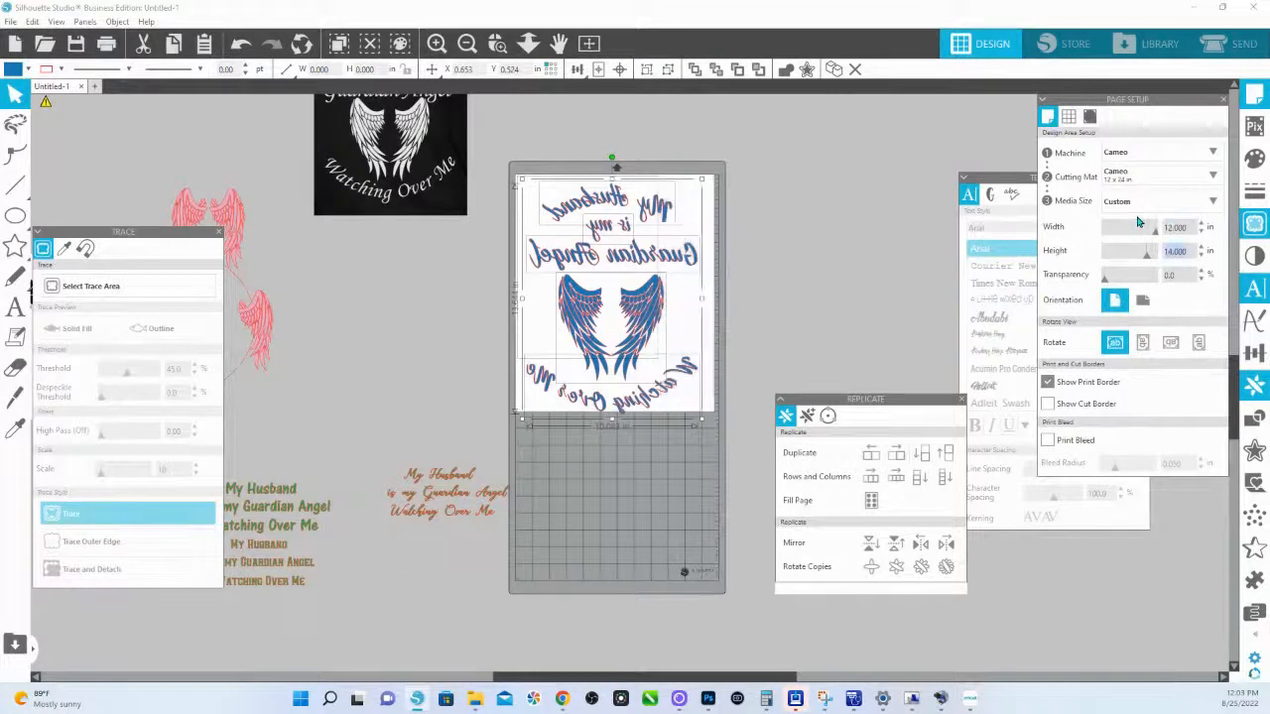
pyautogui.click(627, 336)
pyautogui.moveTo(531, 171); pyautogui.dragTo(694, 365)
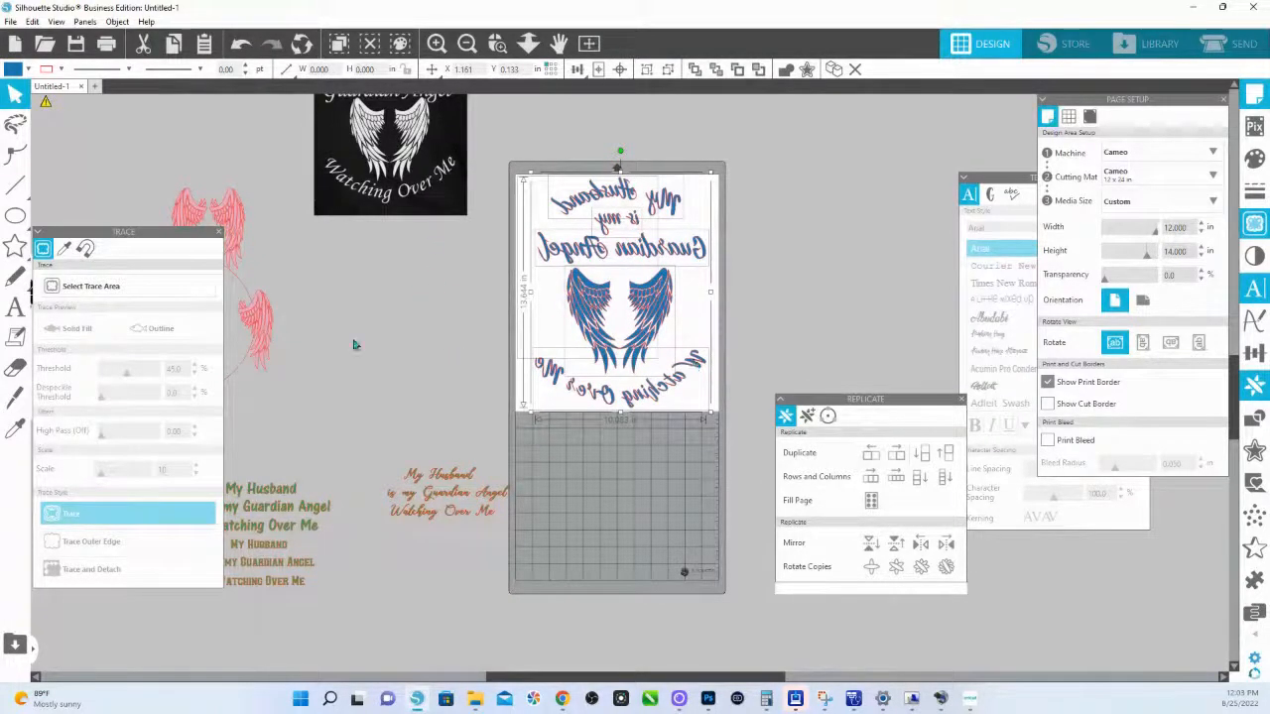
# Move the spare wing up beside the pink wing pair and the guide circle to the clear space above the text samples.
pyautogui.moveTo(344, 351); pyautogui.dragTo(570, 426)
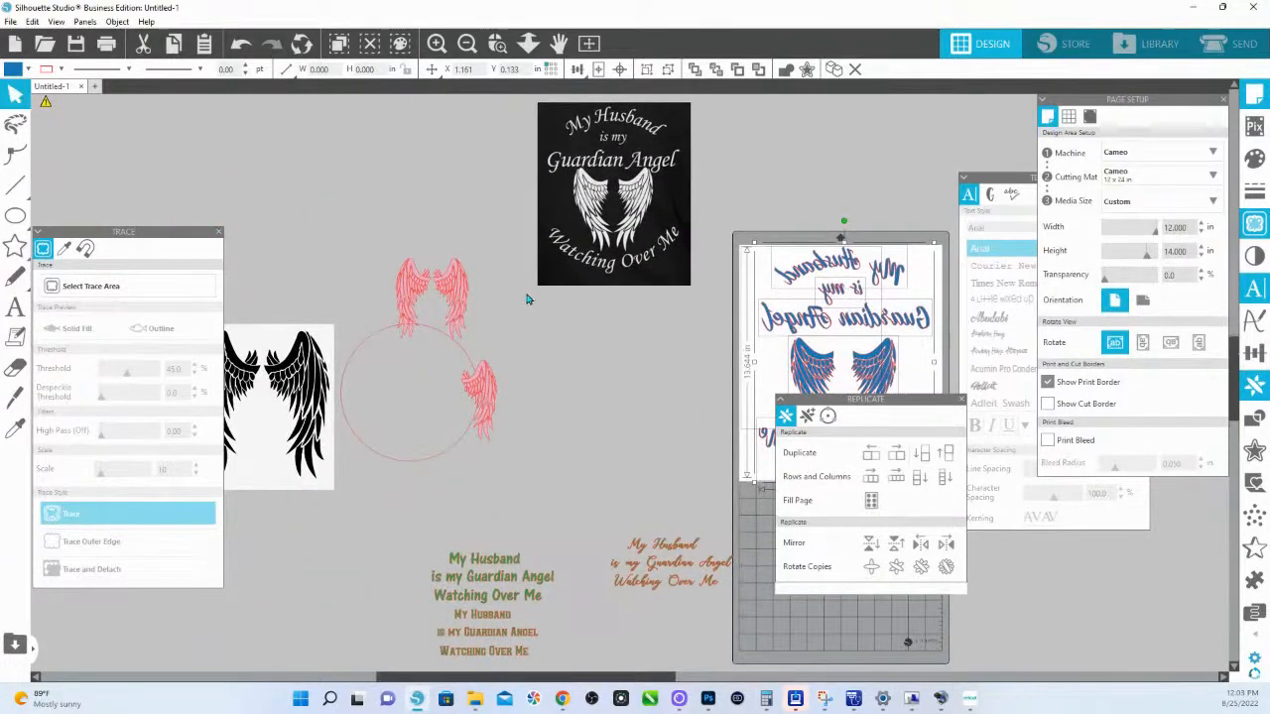
pyautogui.moveTo(484, 389); pyautogui.dragTo(526, 308)
pyautogui.click(457, 383)
pyautogui.moveTo(475, 420); pyautogui.dragTo(605, 483)
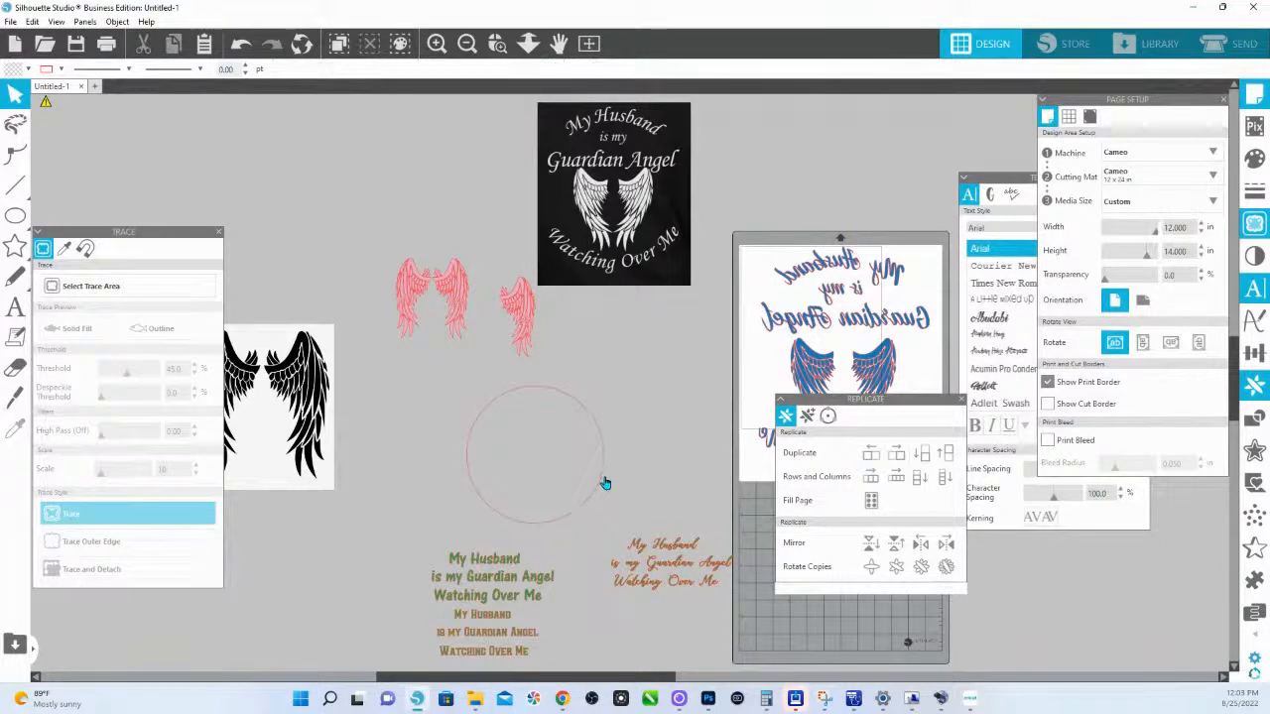
# Select the three Phyton Serif text lines and enlarge them together to about 123 pt.
pyautogui.click(483, 617)
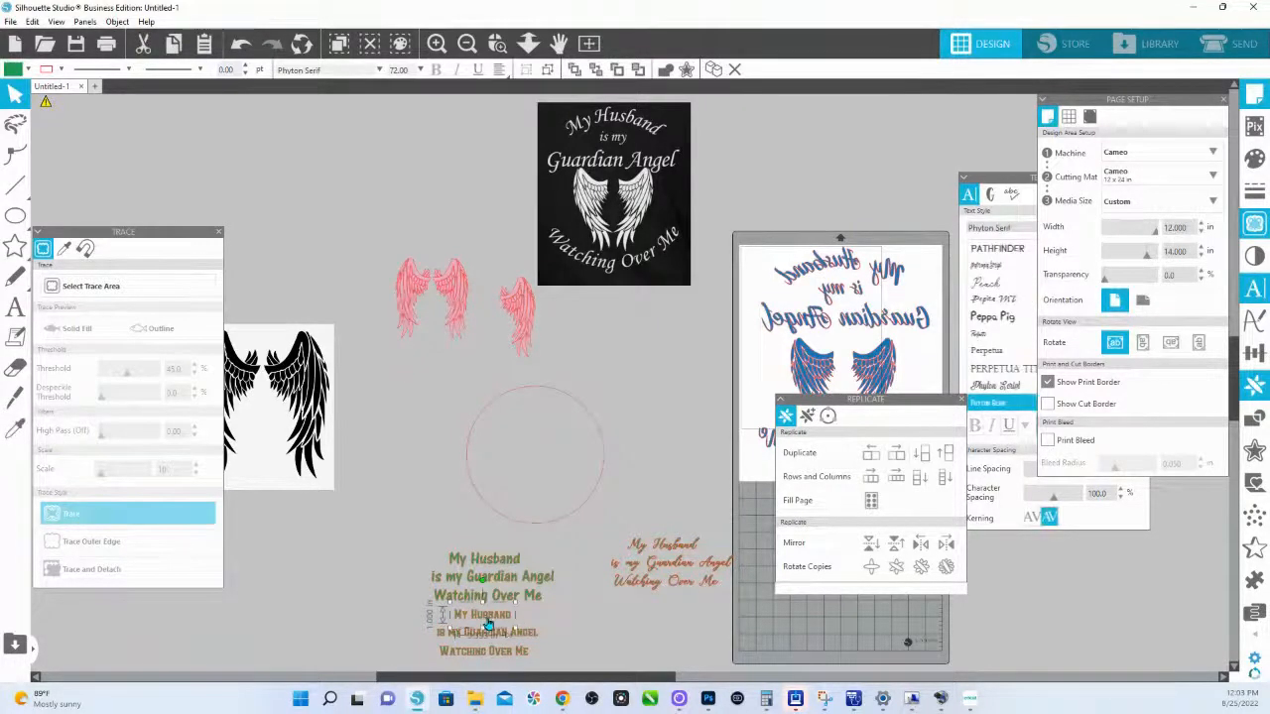
pyautogui.scroll(-2, 536, 650)
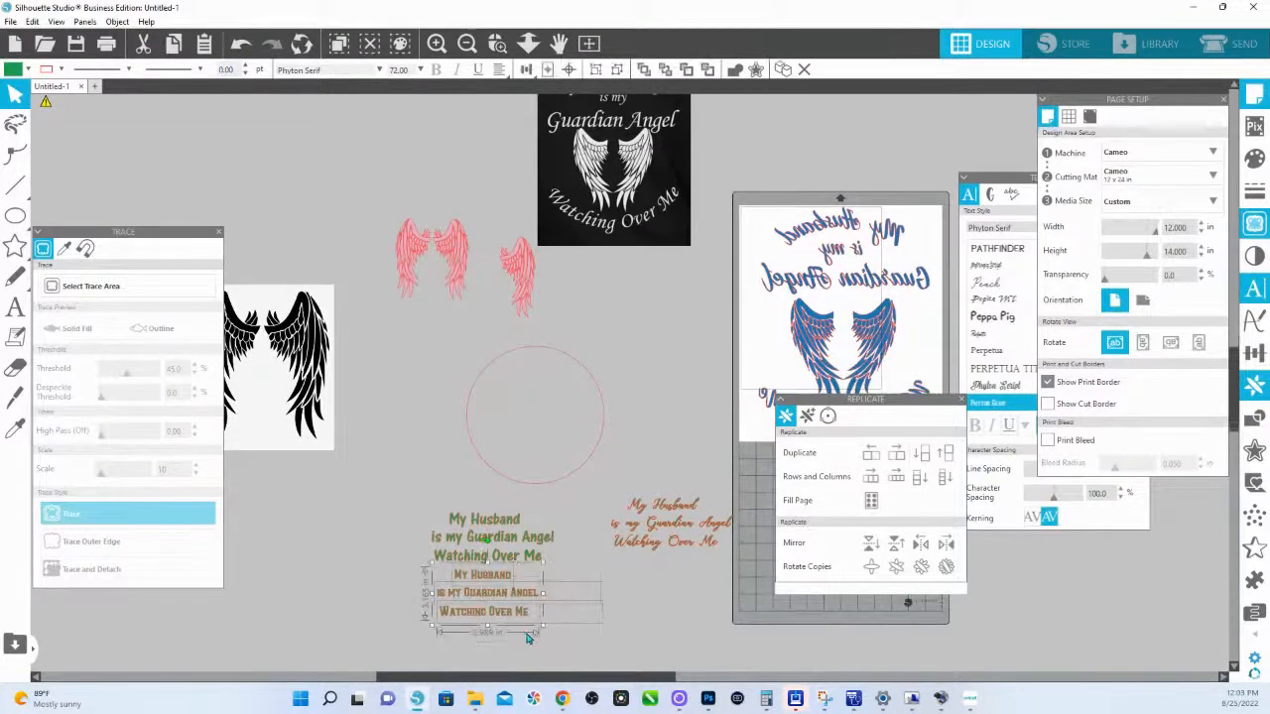
pyautogui.moveTo(542, 625); pyautogui.dragTo(621, 656)
pyautogui.click(630, 595)
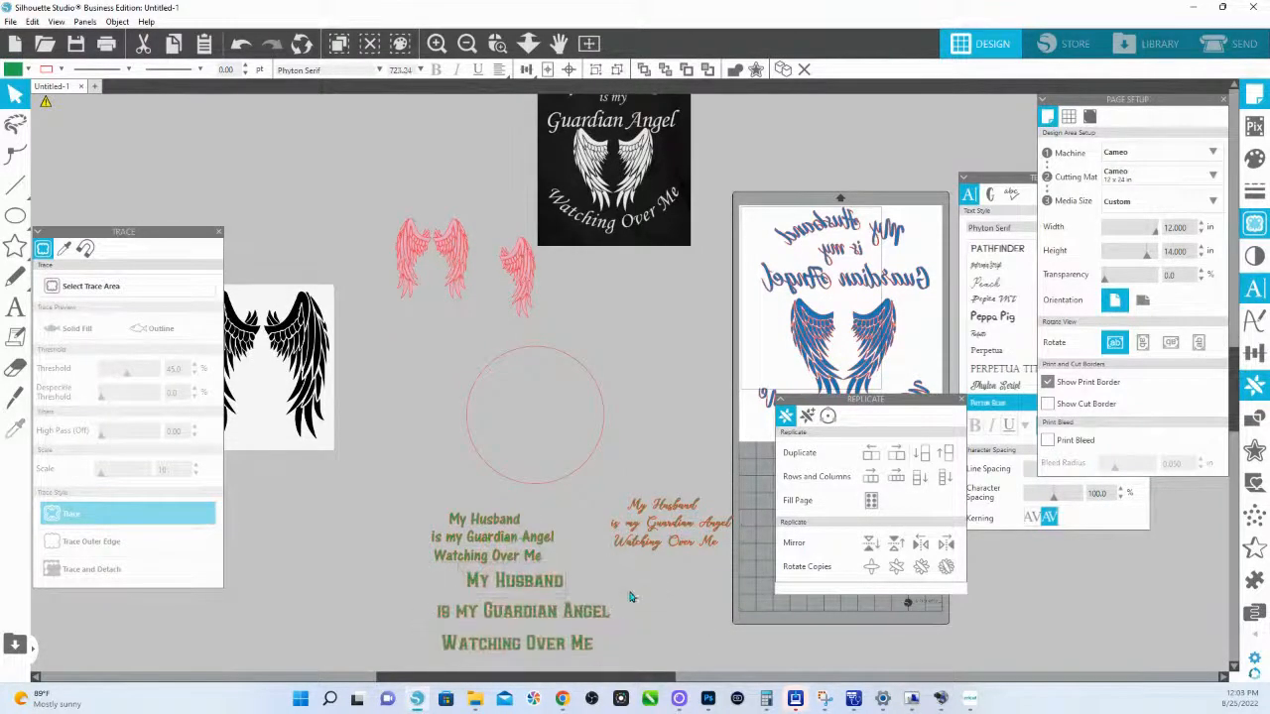
# Attach the Phyton Serif "My Husband" text to the guide circle so it curves over the top.
pyautogui.doubleClick(467, 585)
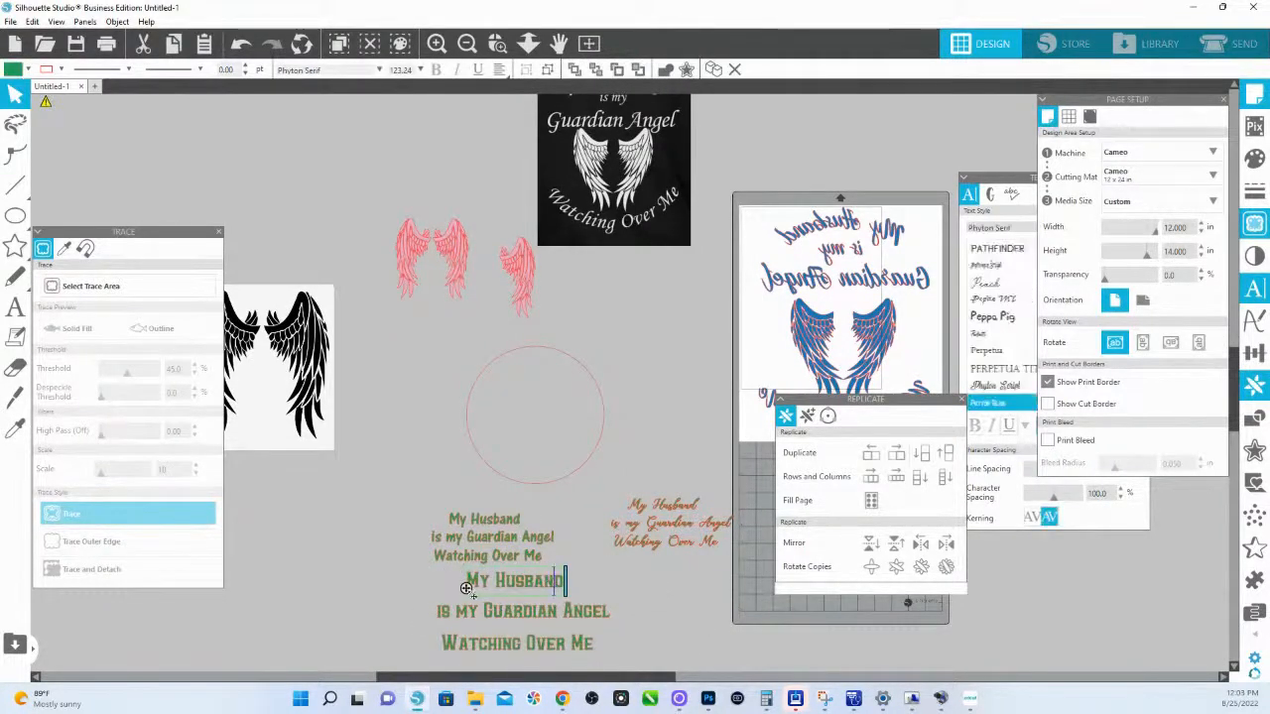
pyautogui.moveTo(466, 588); pyautogui.dragTo(499, 370)
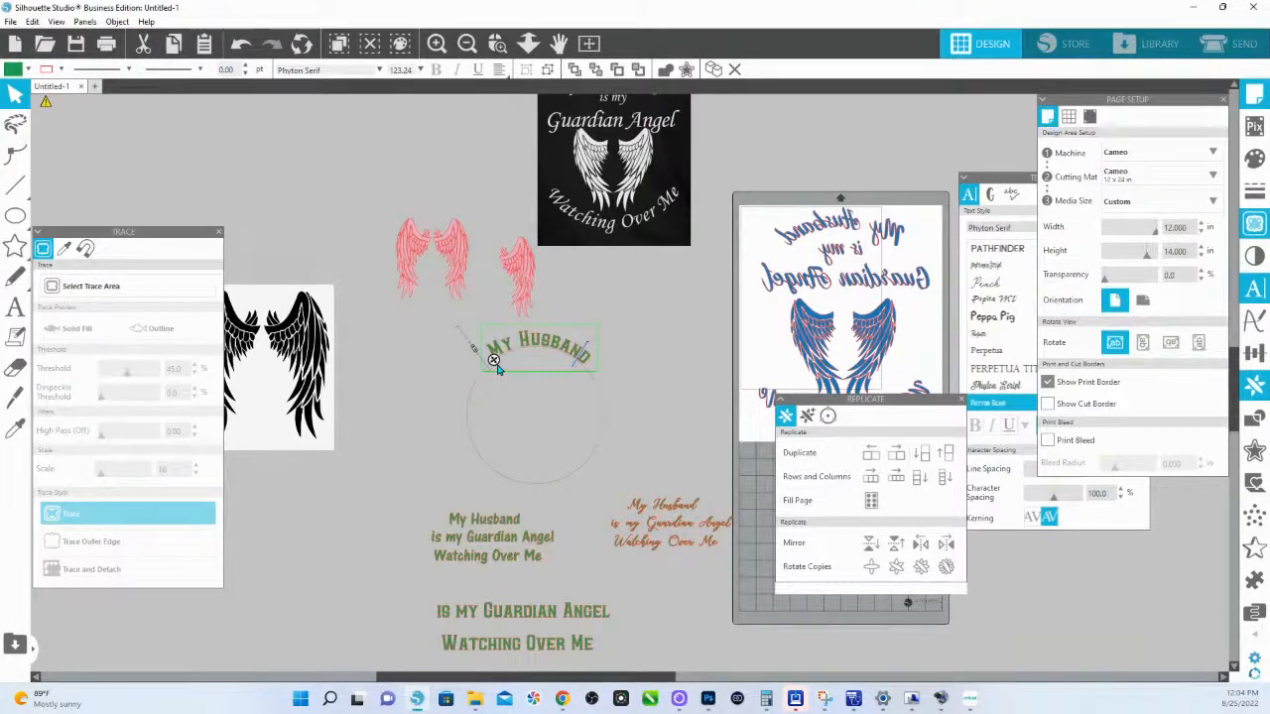
pyautogui.rightClick(522, 359)
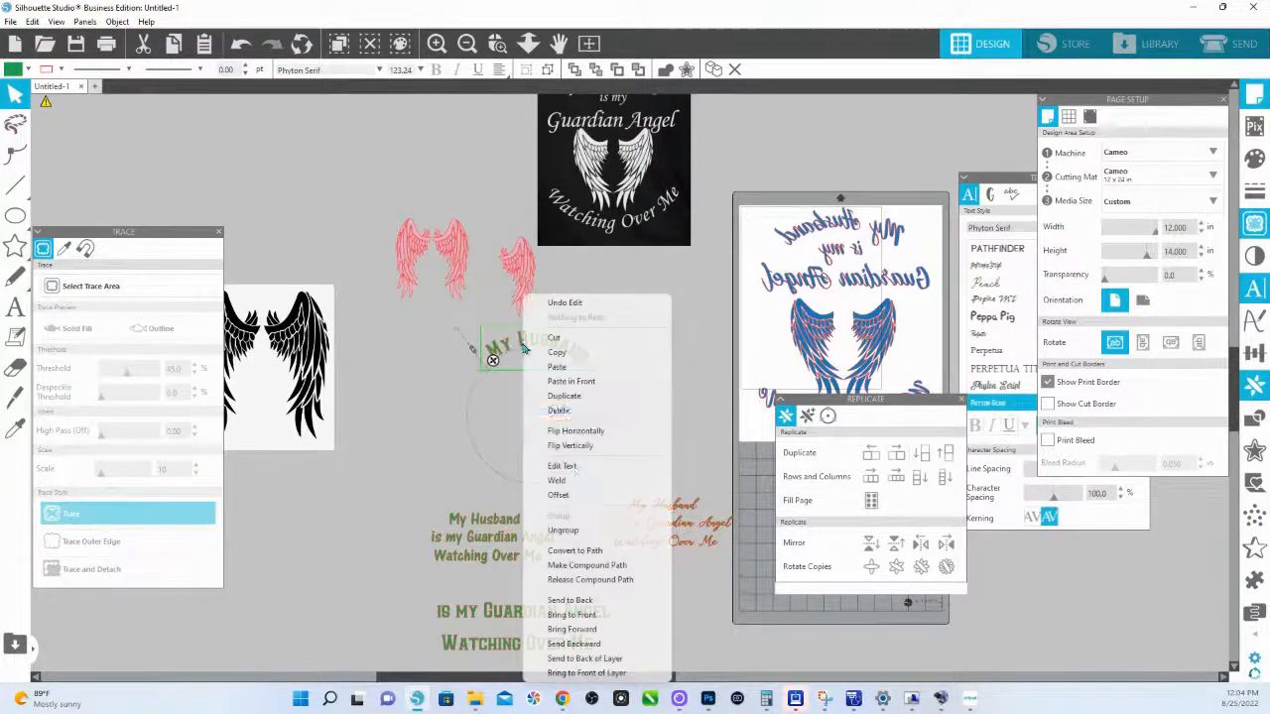
# Curve "Watching Over Me" along the outside of the guide circle's lower edge and set its character spacing to 95%.
pyautogui.click(511, 646)
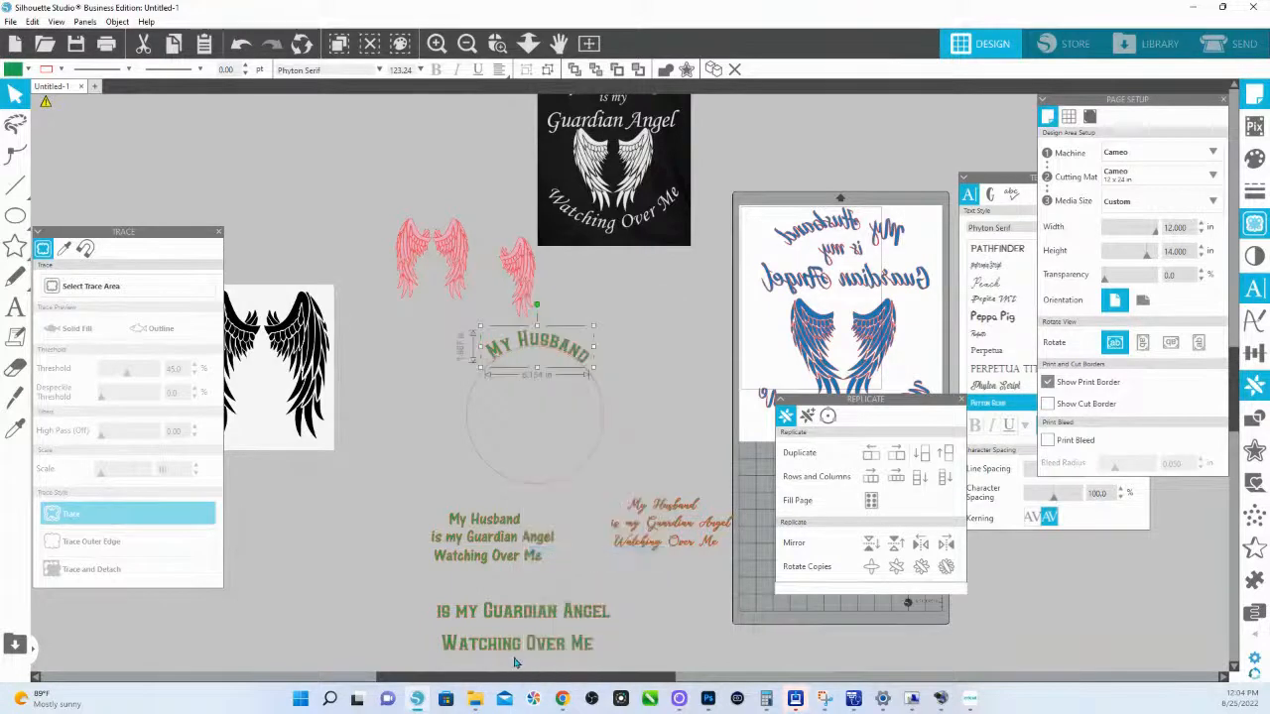
pyautogui.moveTo(511, 650); pyautogui.dragTo(475, 448)
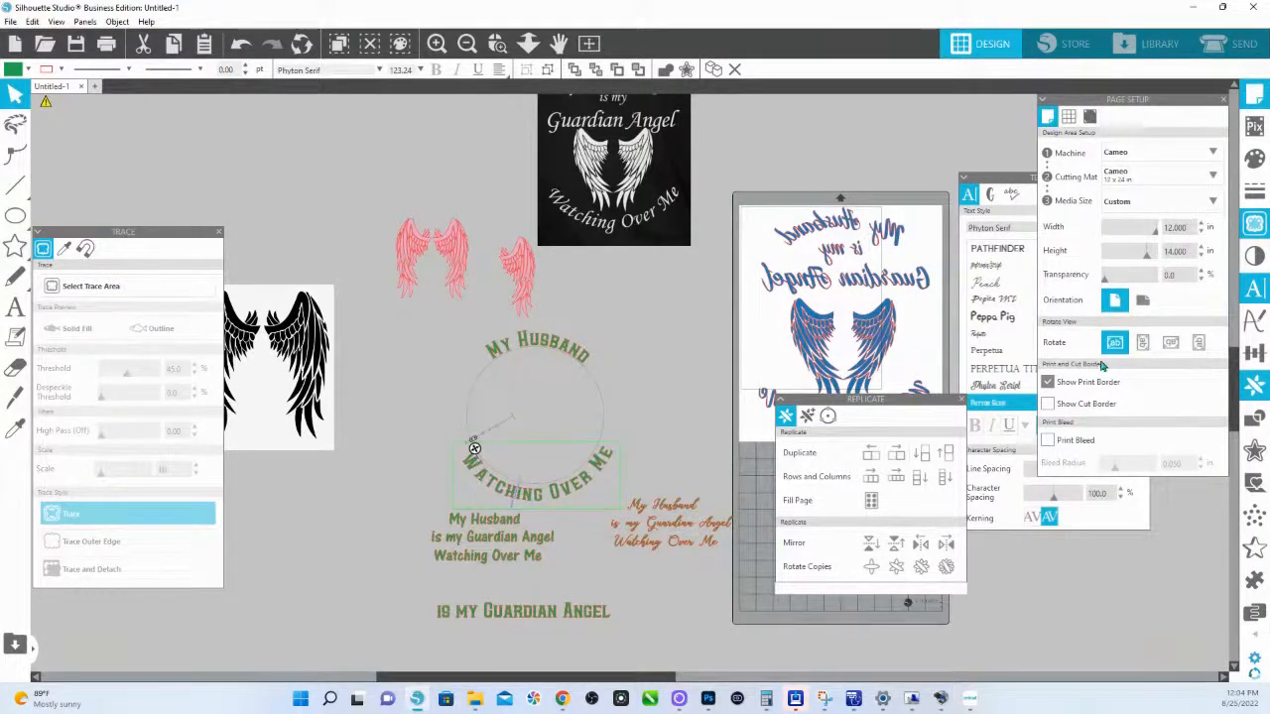
pyautogui.click(1014, 176)
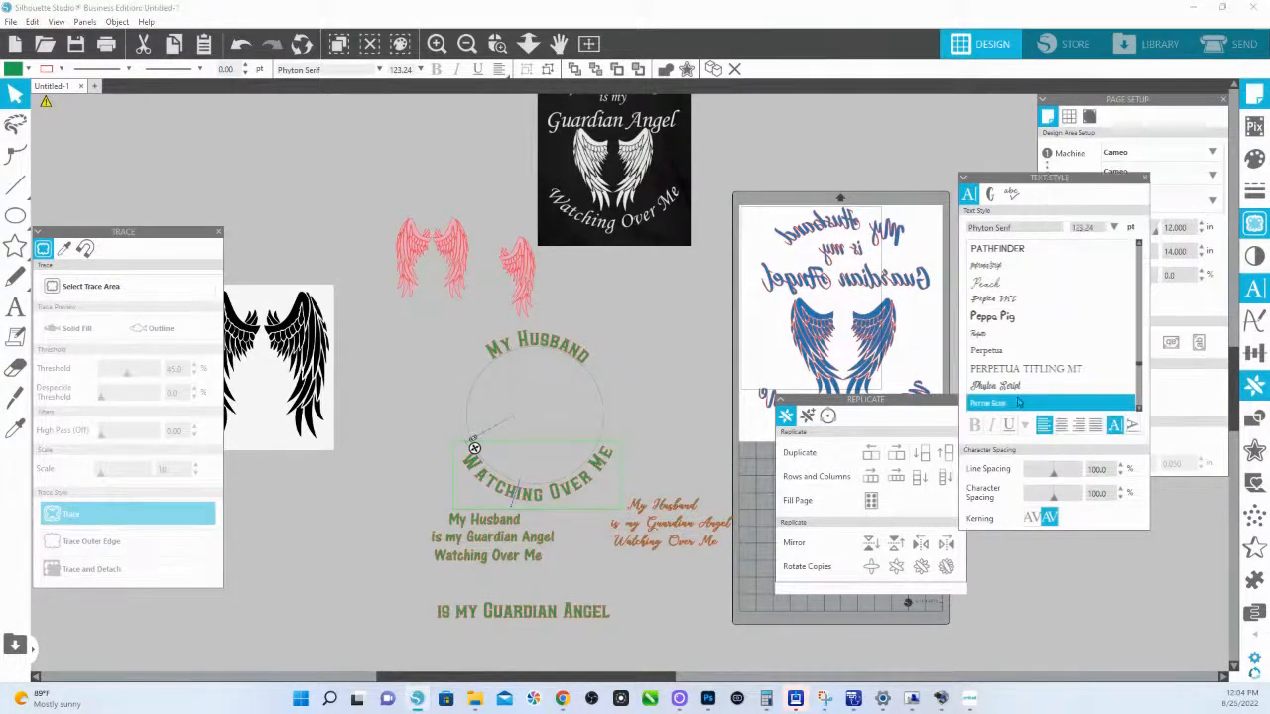
pyautogui.click(1053, 497)
pyautogui.moveTo(1057, 504); pyautogui.dragTo(1054, 506)
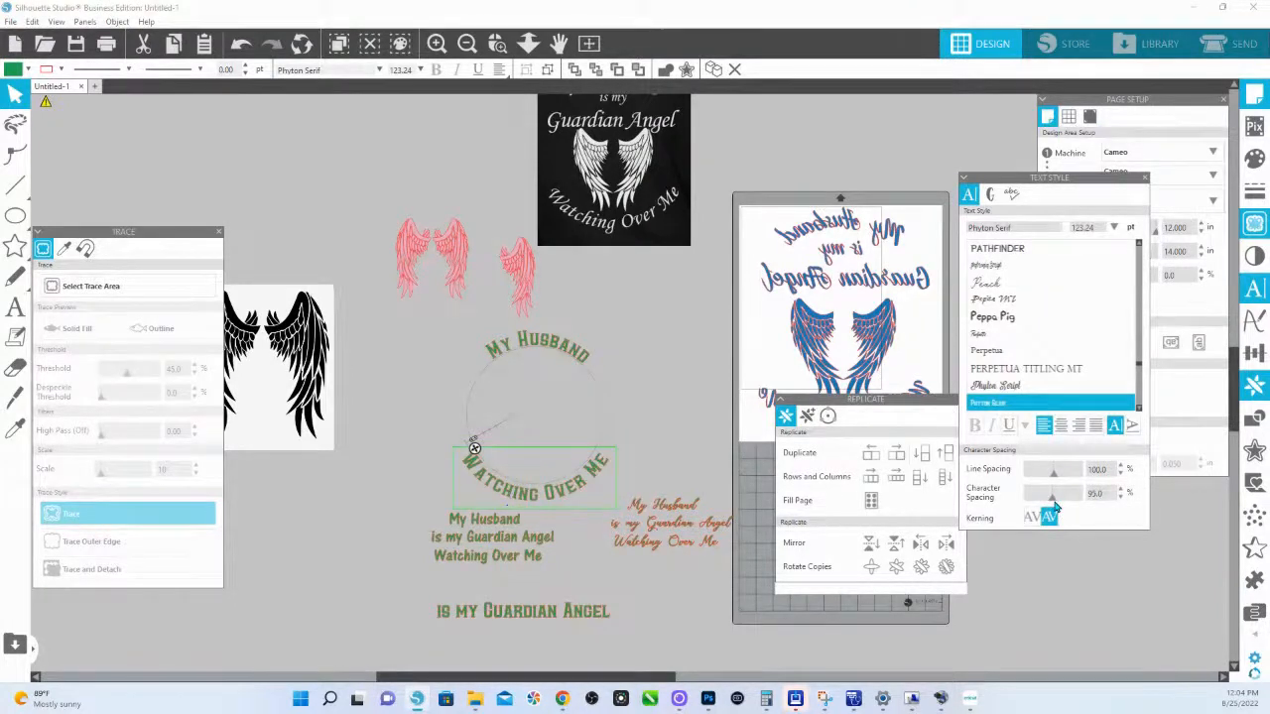
# Convert the curved "Watching Over Me" text to paths and split the "is my Guardian Angel" line into separate "is my" and "Guardian Angel" groups.
pyautogui.rightClick(593, 481)
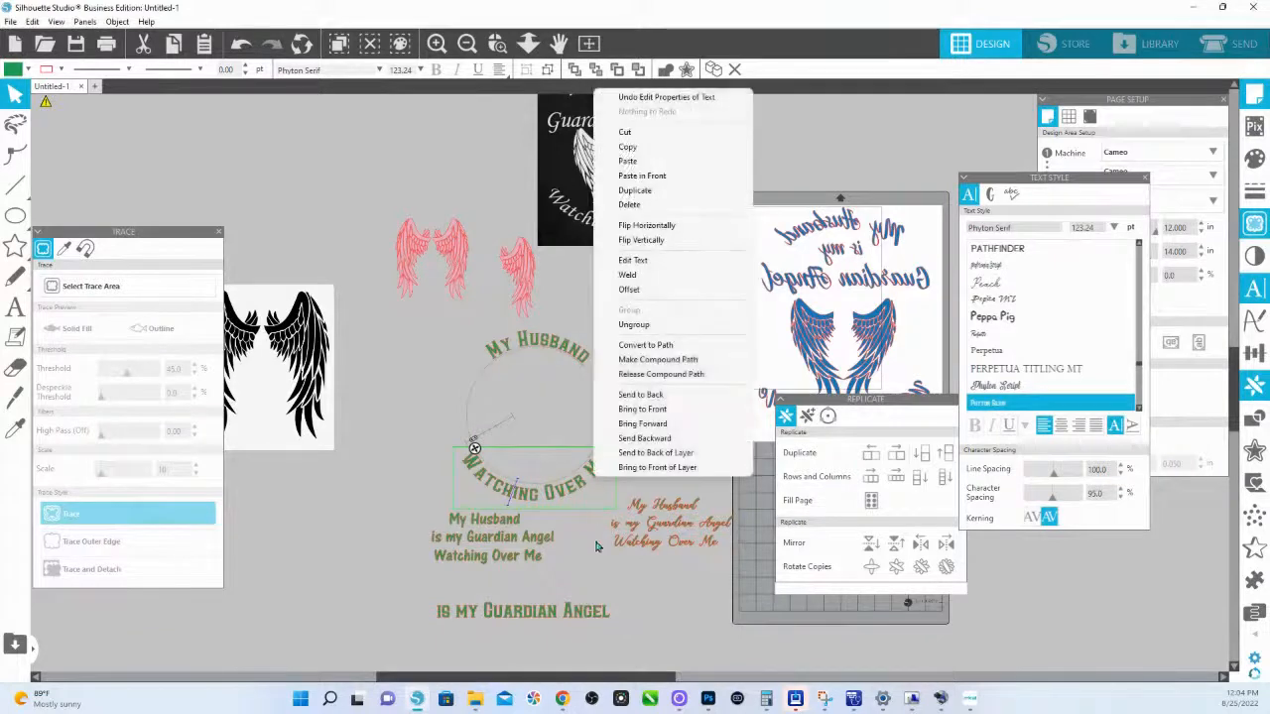
pyautogui.click(666, 352)
pyautogui.click(474, 608)
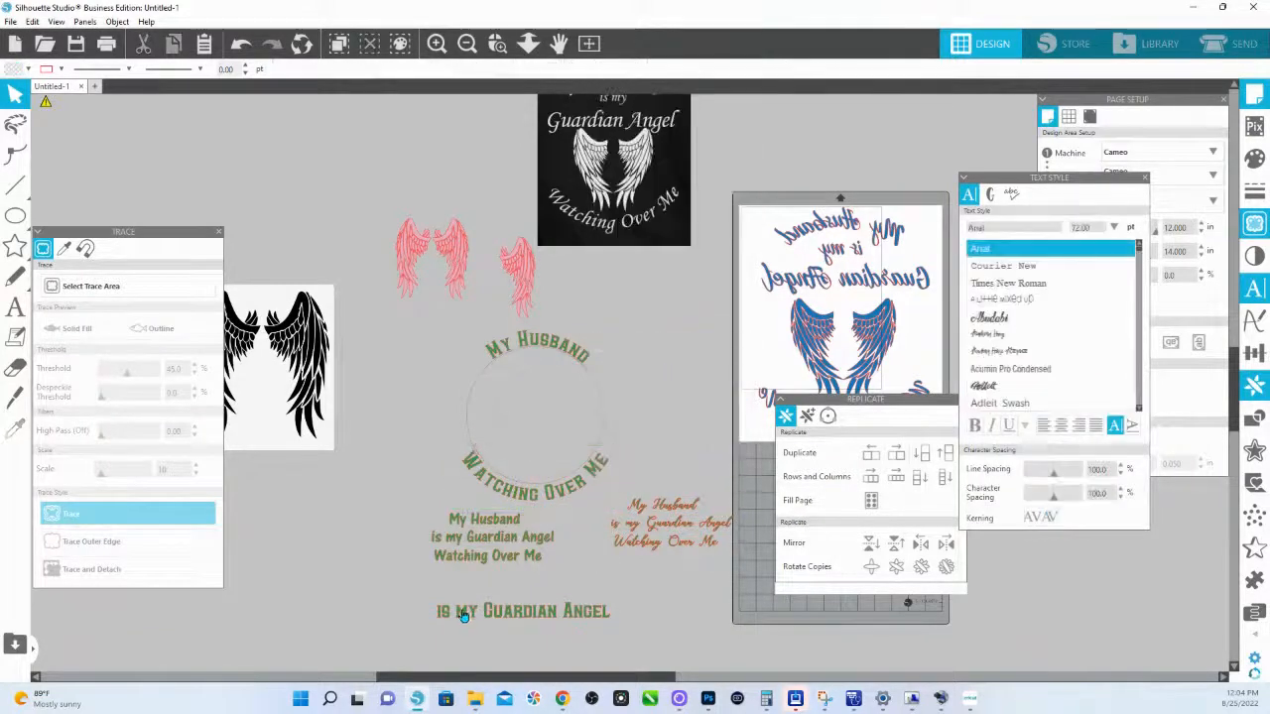
pyautogui.rightClick(458, 616)
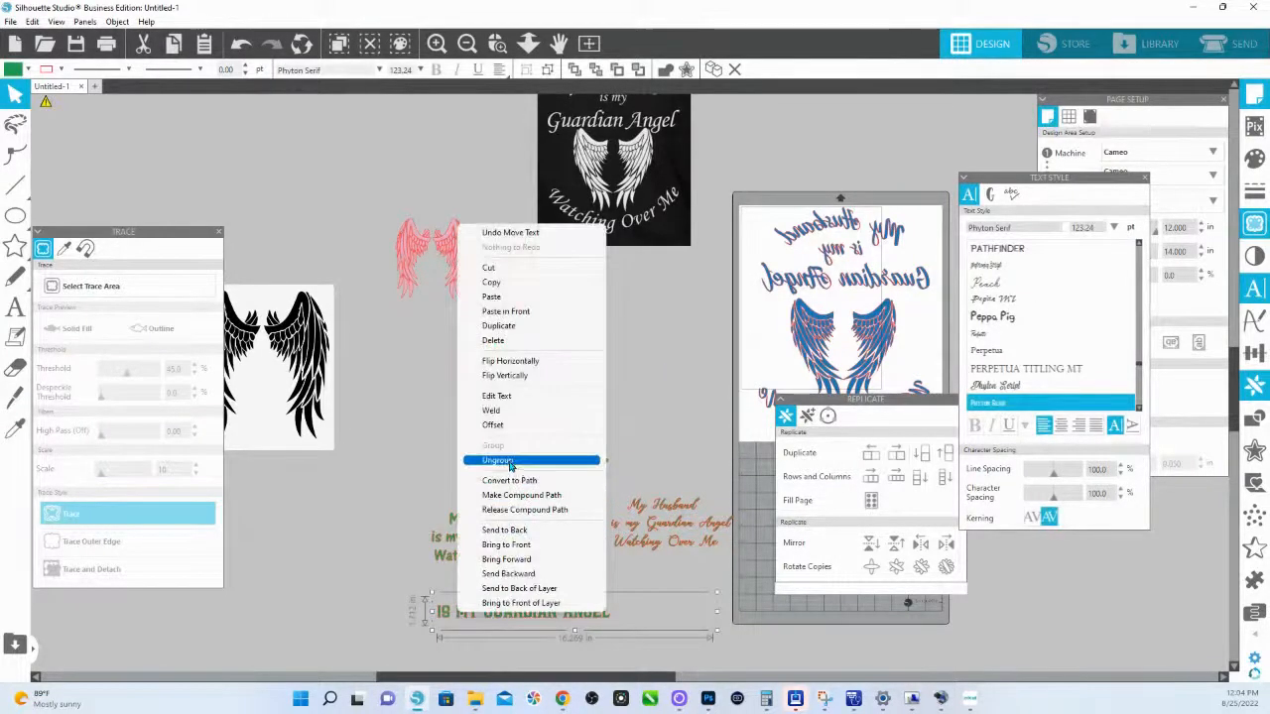
pyautogui.click(506, 588)
pyautogui.rightClick(476, 623)
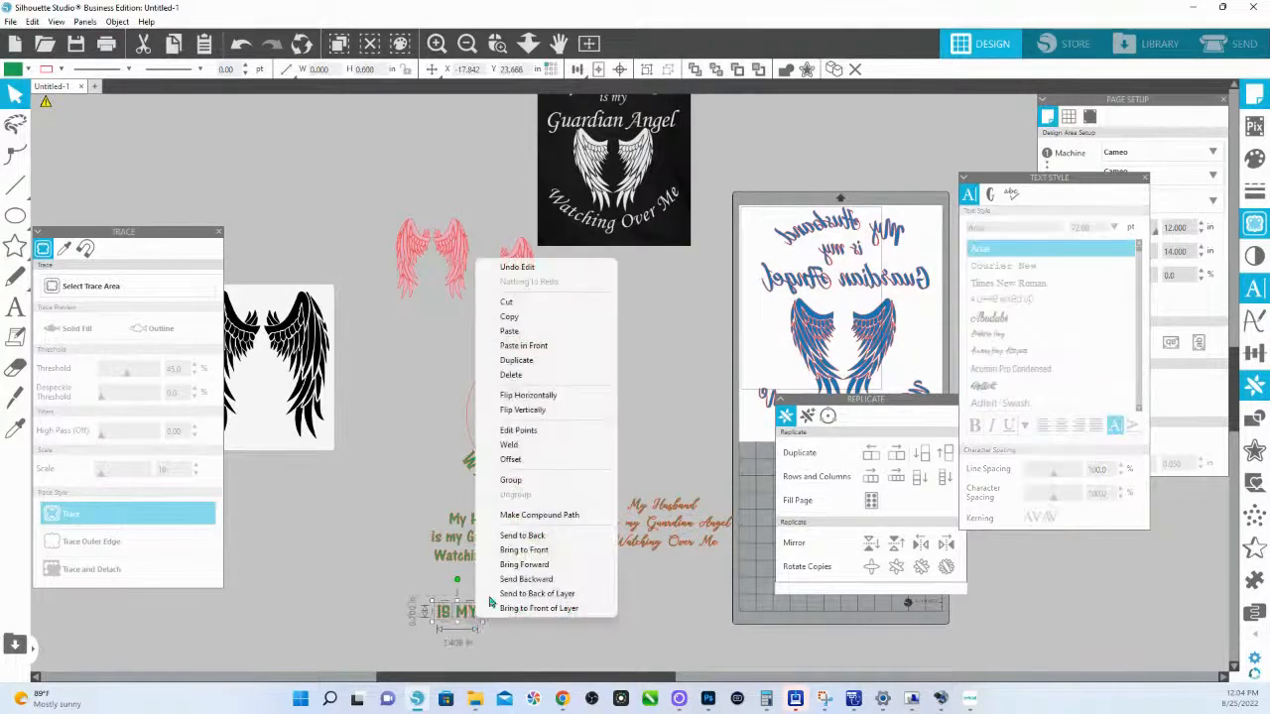
pyautogui.click(556, 487)
pyautogui.click(484, 607)
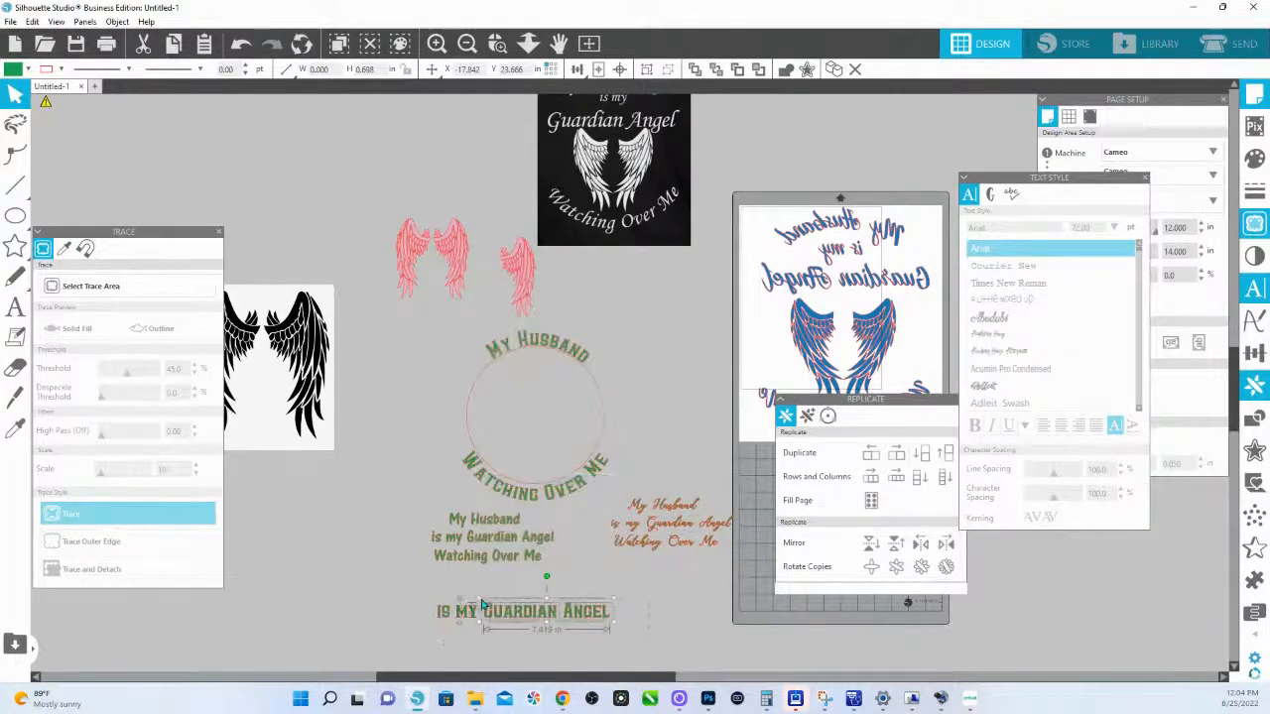
pyautogui.rightClick(497, 610)
pyautogui.click(542, 460)
# Stack "is my", "Guardian Angel" and the pink wing pair centred between the curved text lines, moving the guide circle out of the design.
pyautogui.moveTo(456, 614); pyautogui.dragTo(525, 363)
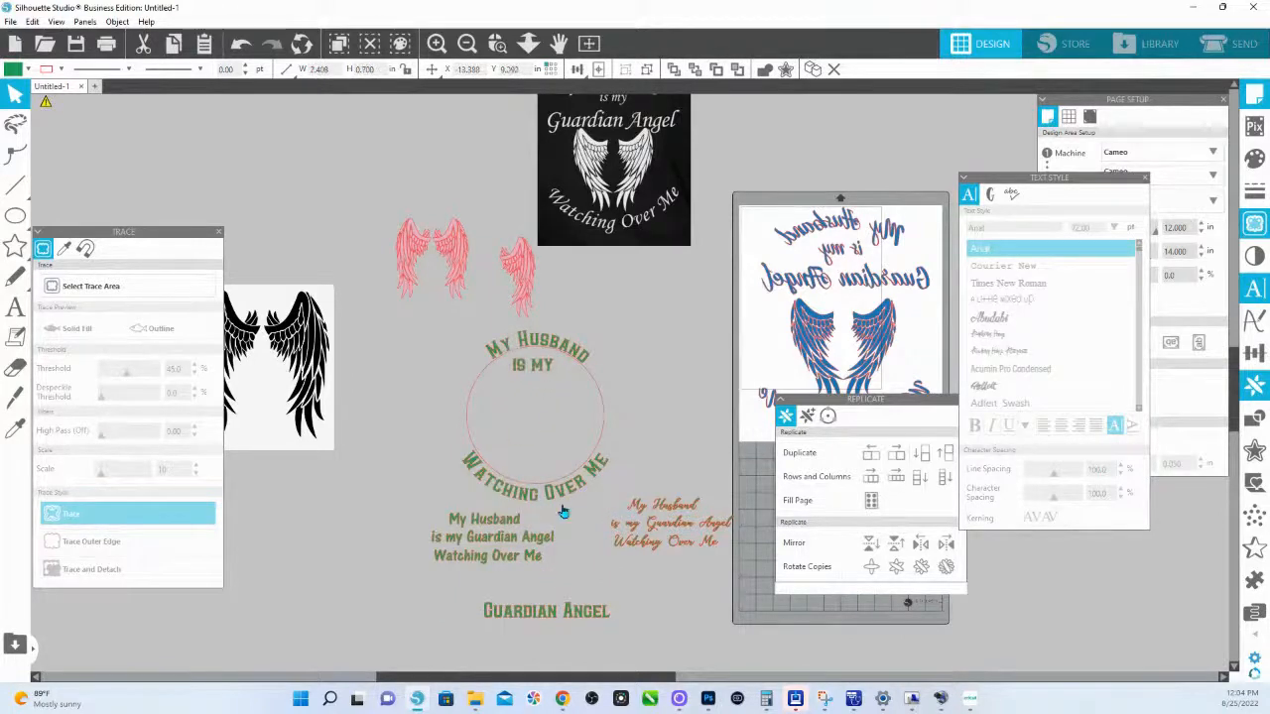
pyautogui.click(542, 419)
pyautogui.moveTo(581, 620); pyautogui.dragTo(570, 401)
pyautogui.moveTo(463, 236); pyautogui.dragTo(411, 428)
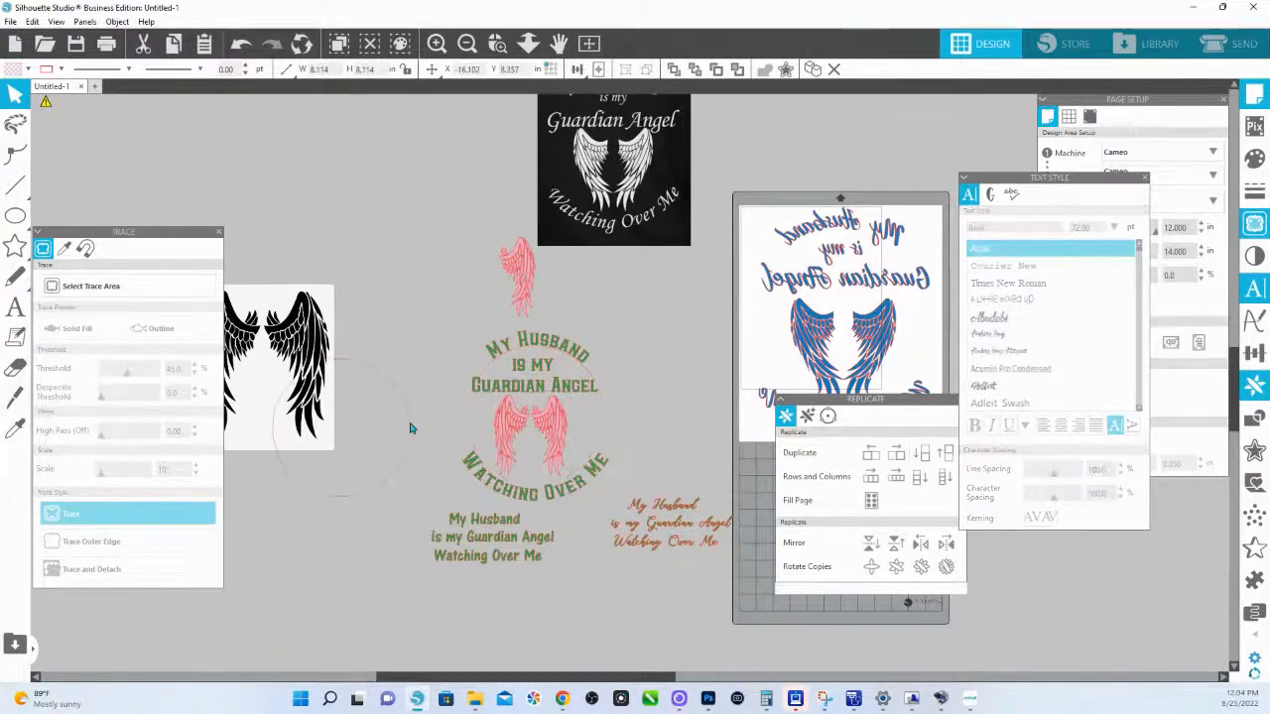
pyautogui.click(561, 428)
pyautogui.moveTo(560, 430); pyautogui.dragTo(564, 429)
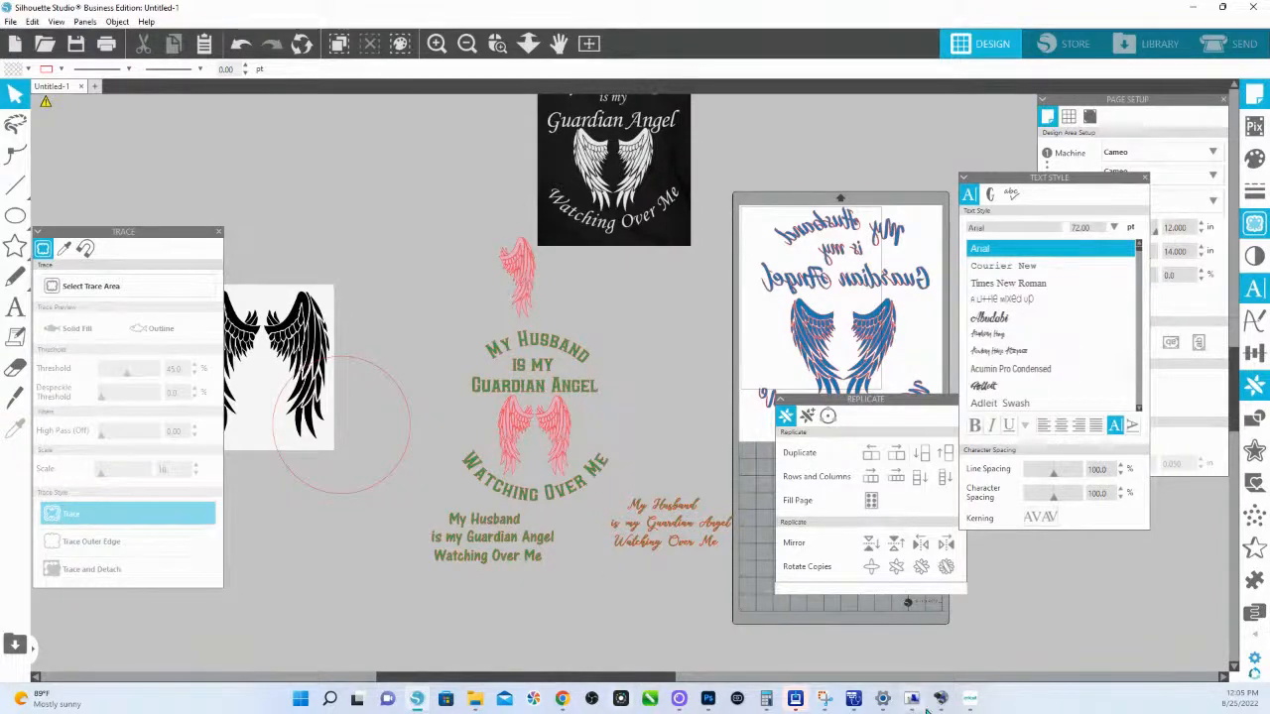
# Switch to Cricut Design Space and load the "free angel wings" file for upload as a Complex image.
pyautogui.moveTo(970, 705)
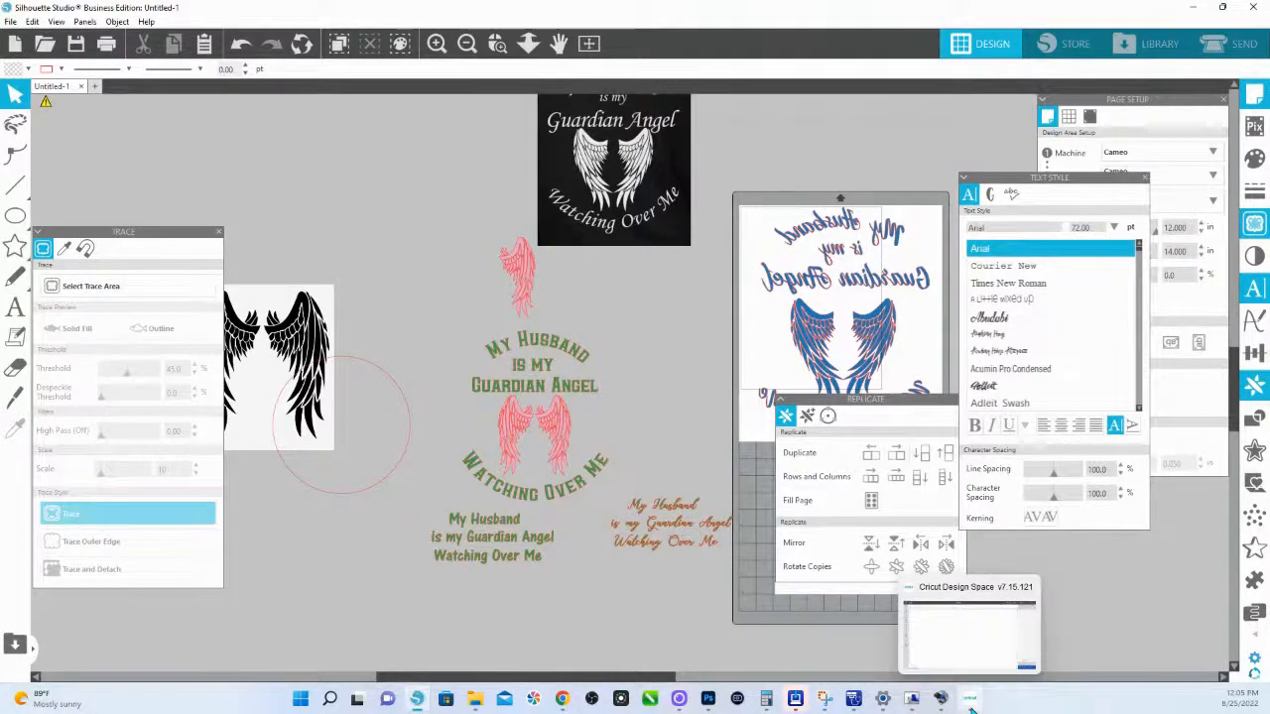
pyautogui.click(970, 701)
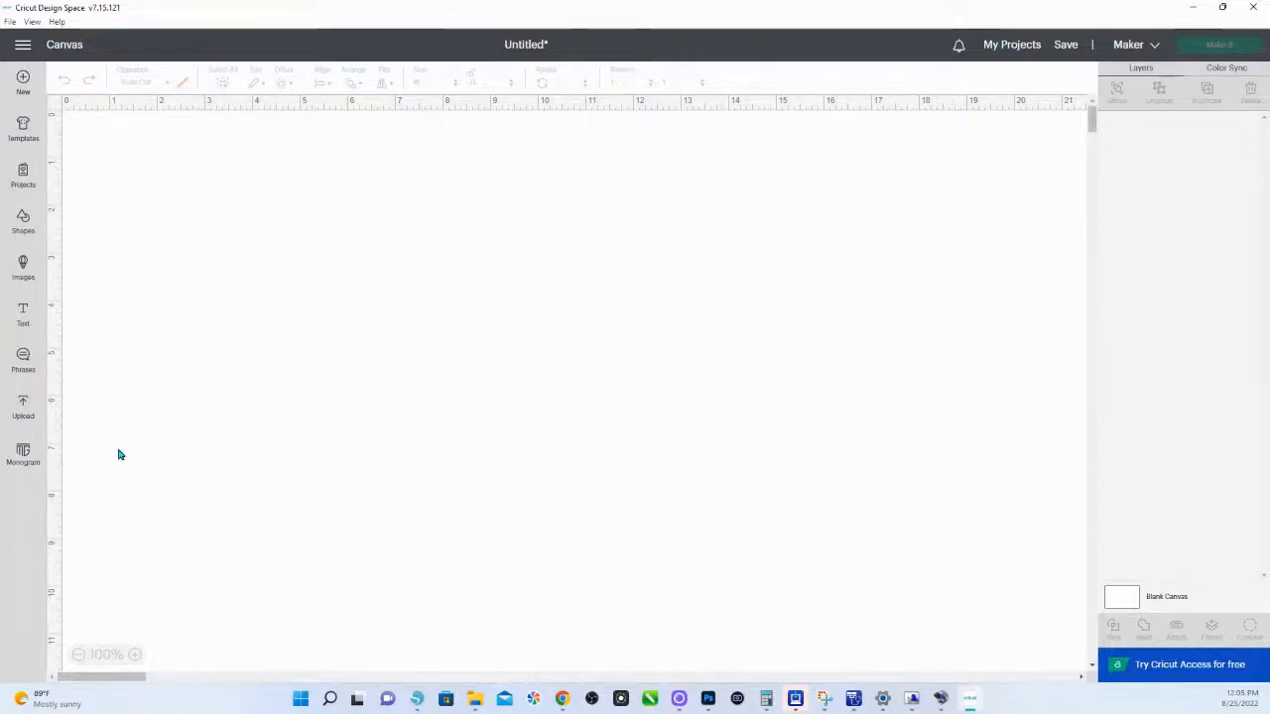
pyautogui.click(22, 408)
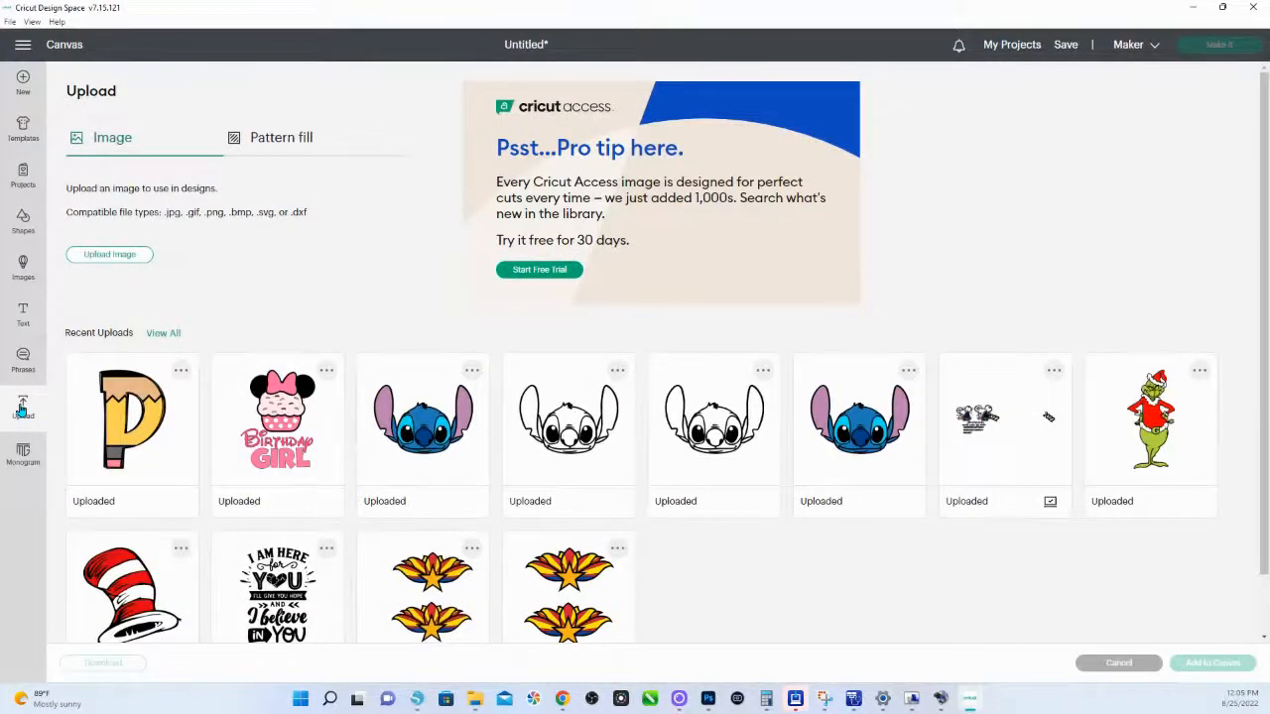
pyautogui.click(110, 255)
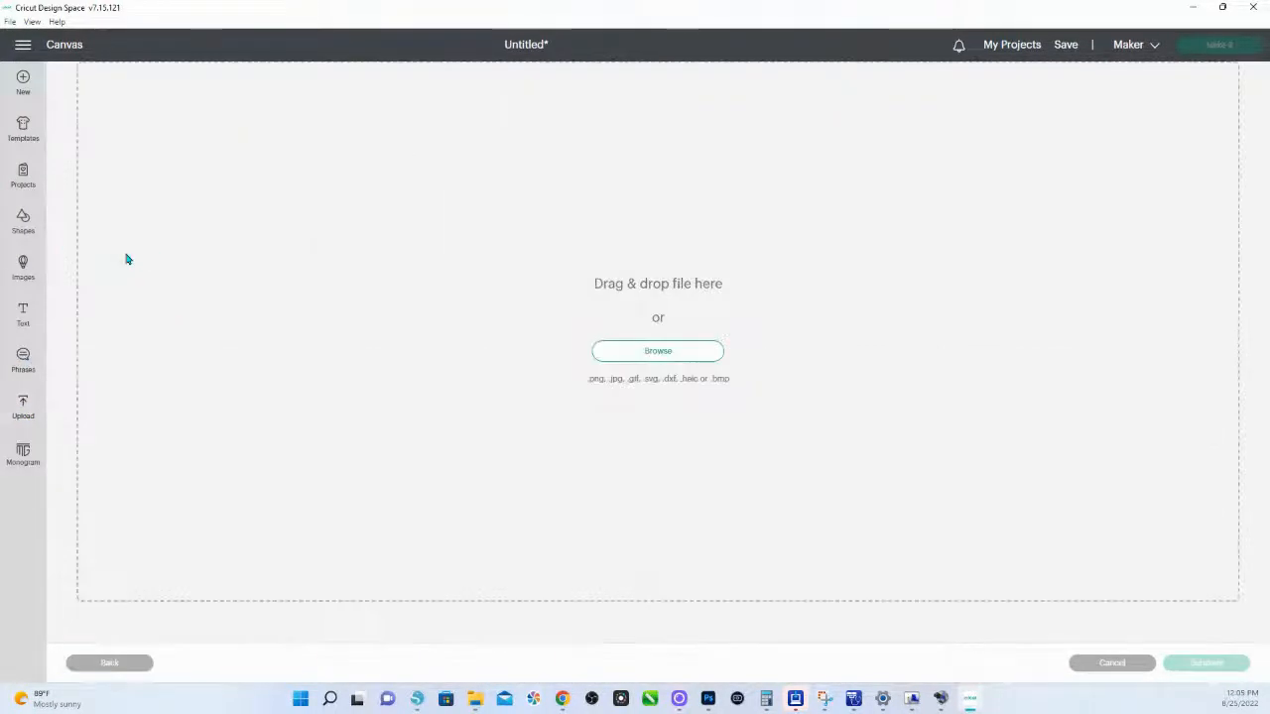
pyautogui.click(647, 357)
pyautogui.scroll(10, 79, 159)
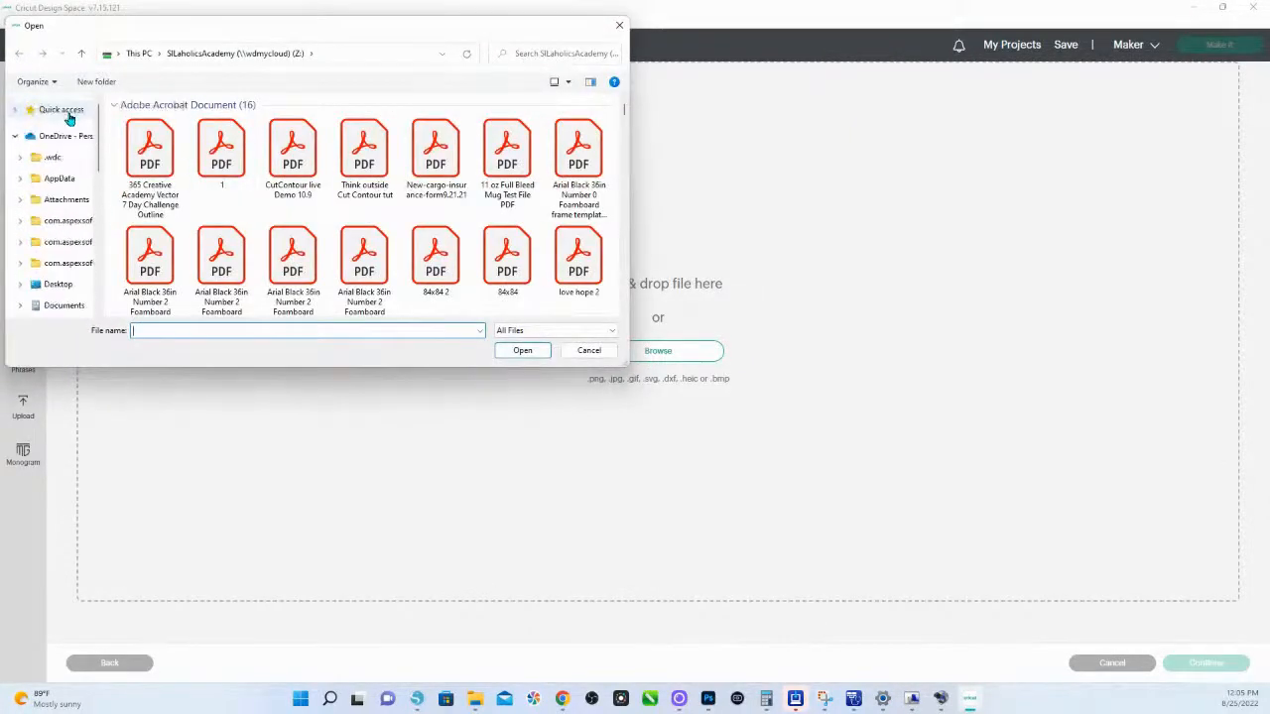
pyautogui.click(67, 111)
pyautogui.click(188, 250)
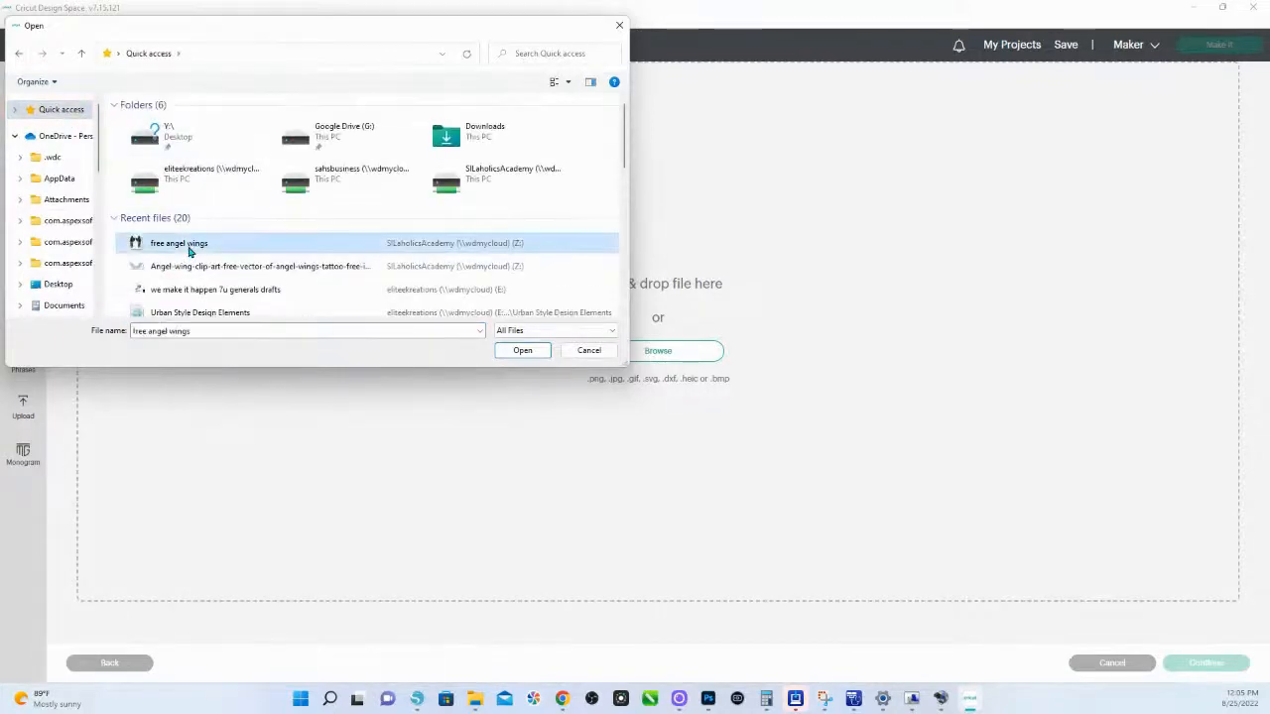
pyautogui.click(525, 352)
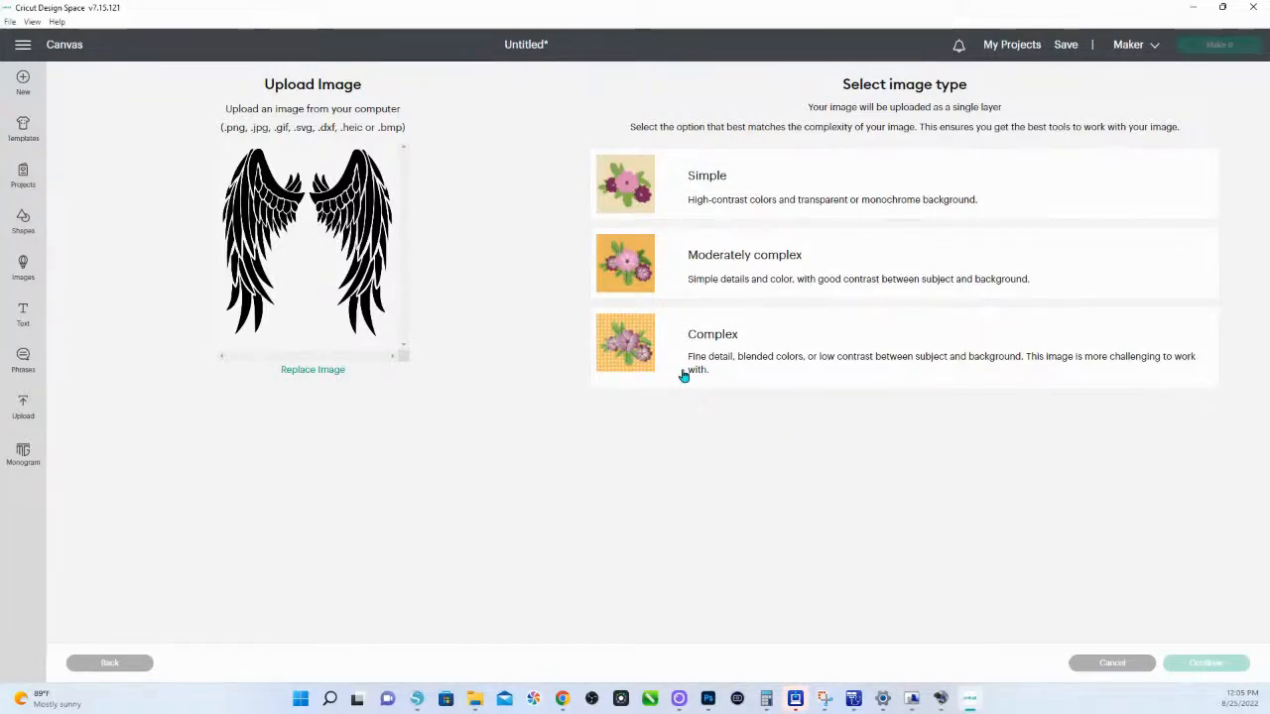
pyautogui.click(650, 342)
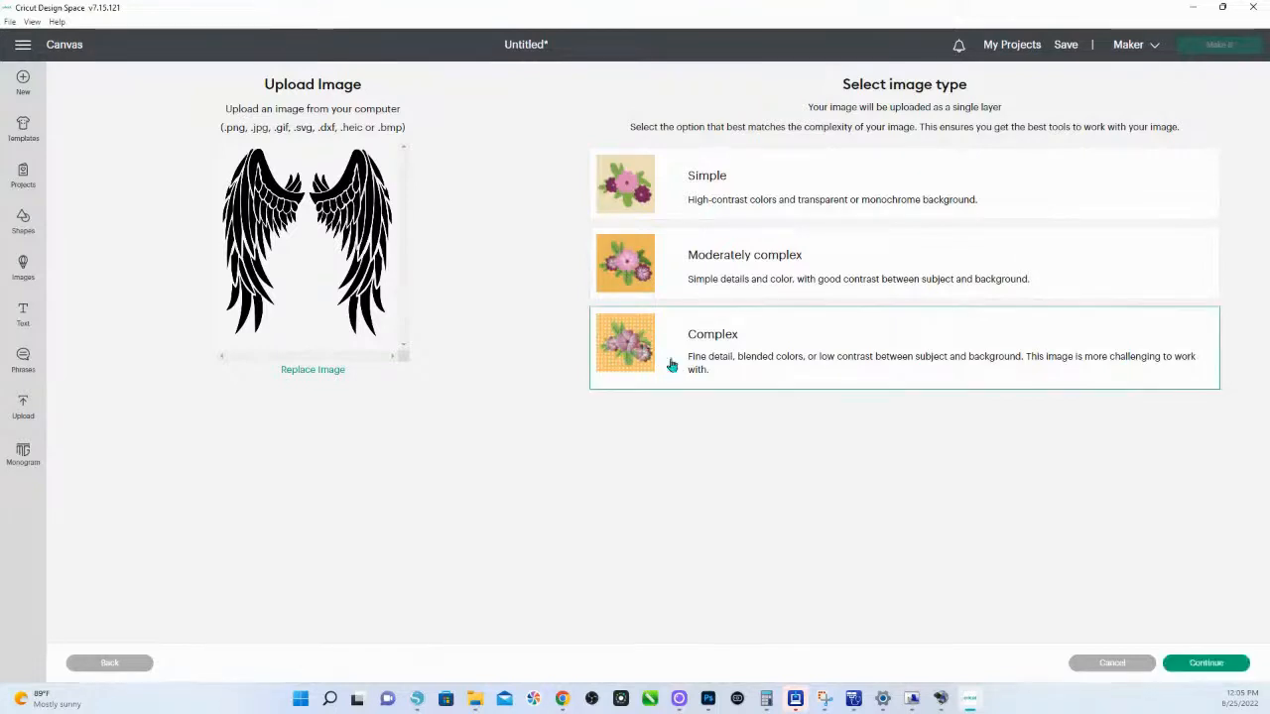
pyautogui.click(1198, 664)
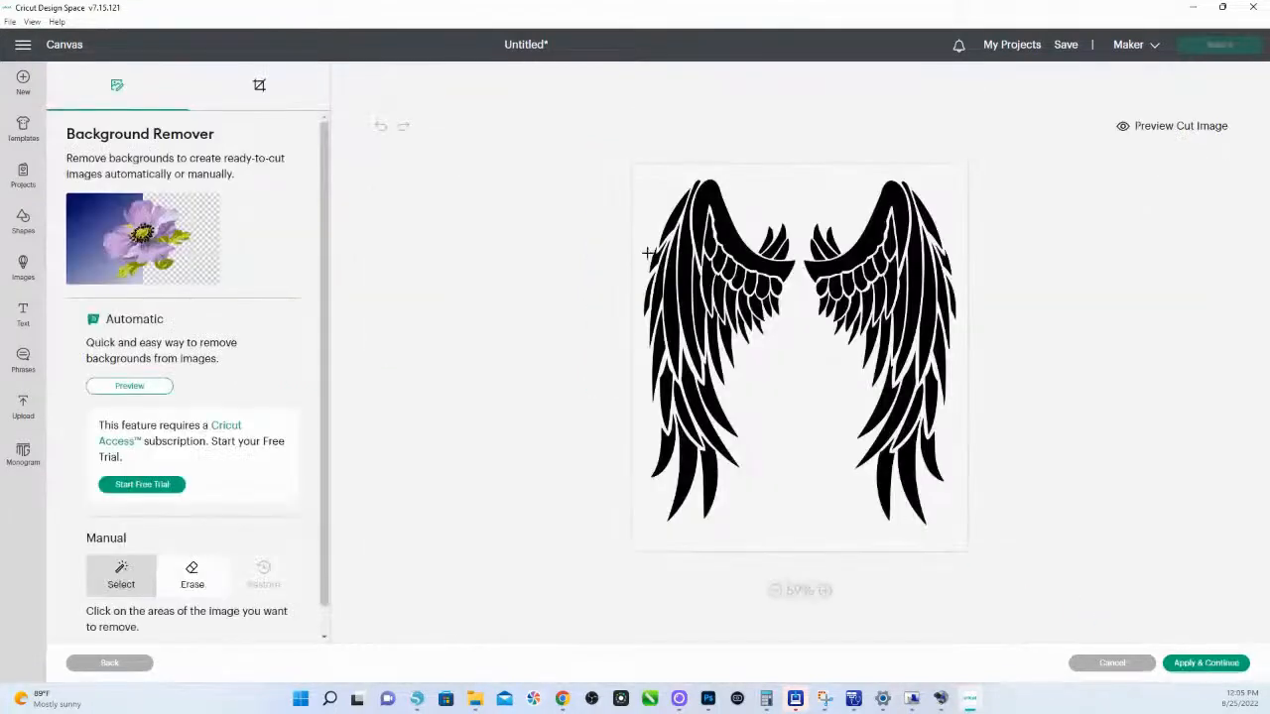
# Examine the manual background removal tools and their extra Reduce colors and Color Tolerance options.
pyautogui.scroll(-1, 169, 529)
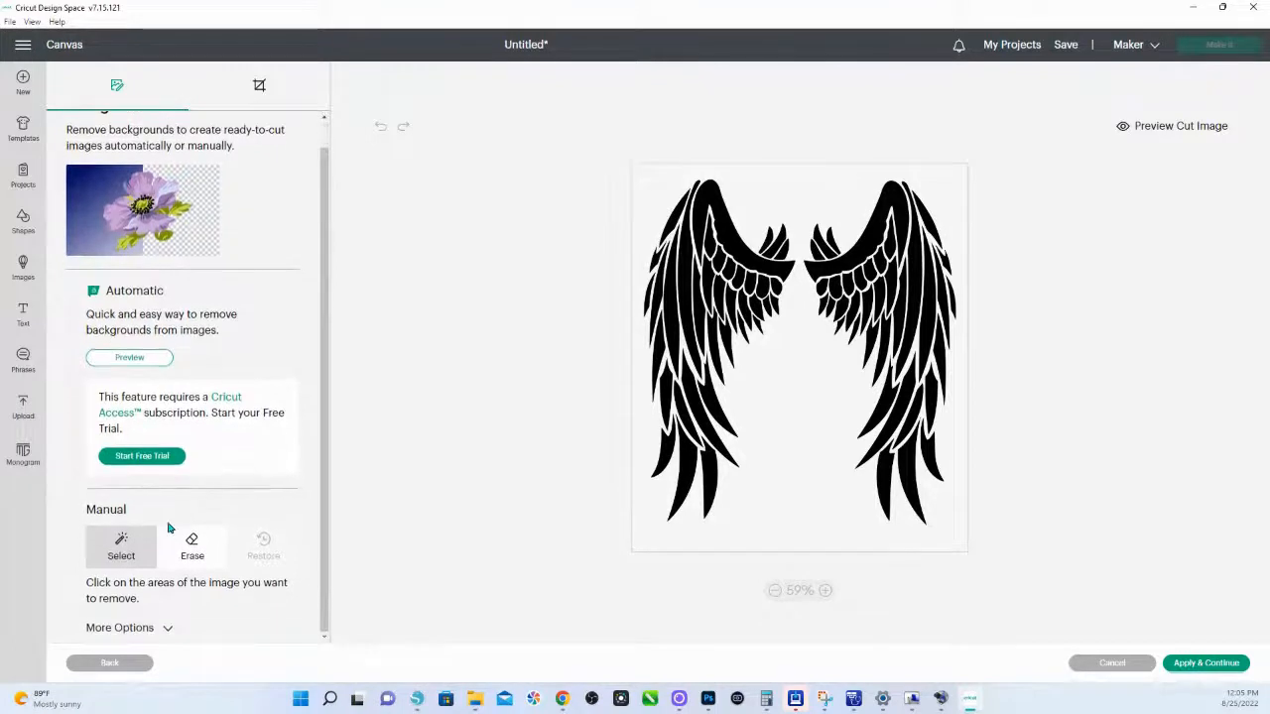
pyautogui.click(158, 628)
pyautogui.doubleClick(123, 631)
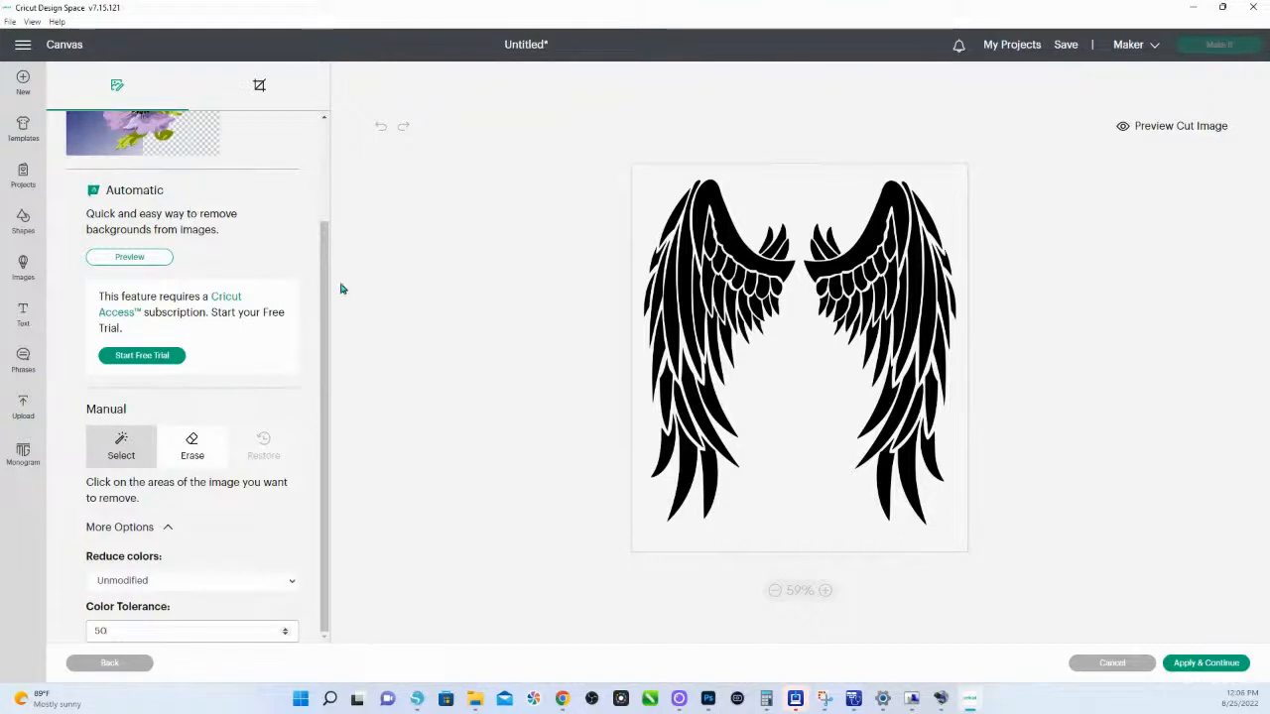
pyautogui.scroll(3, 154, 627)
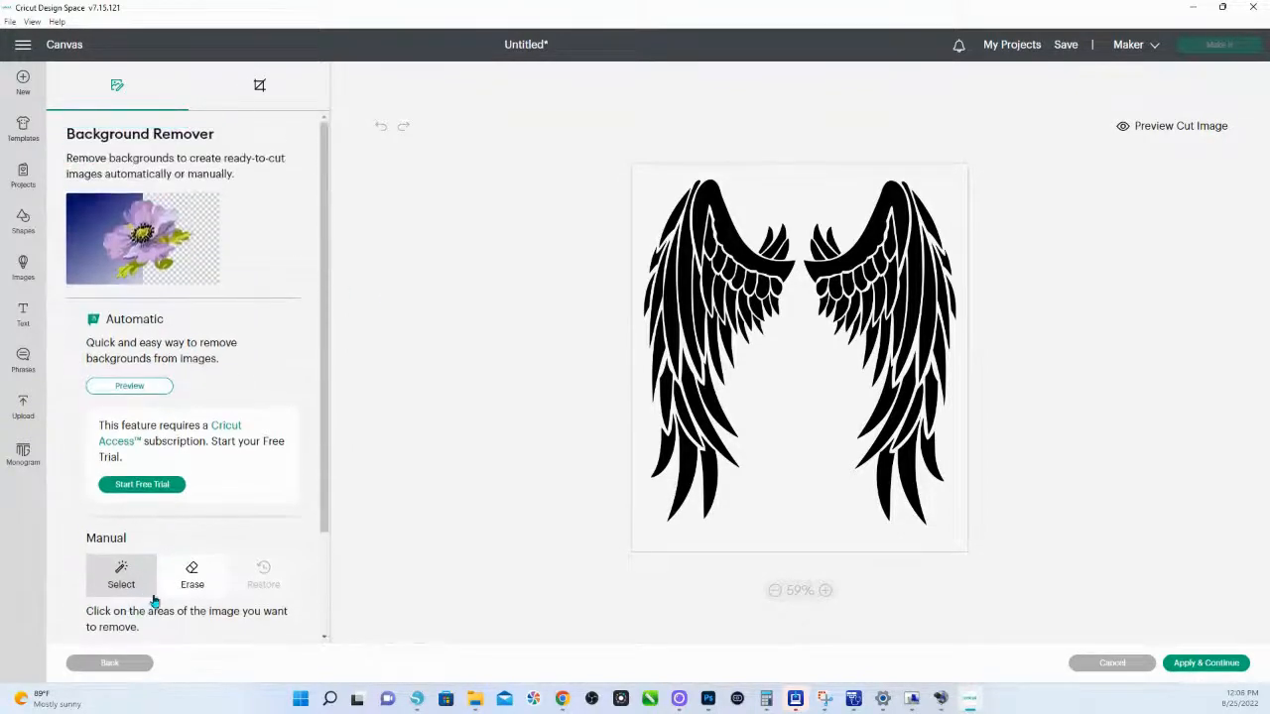
pyautogui.scroll(-3, 179, 579)
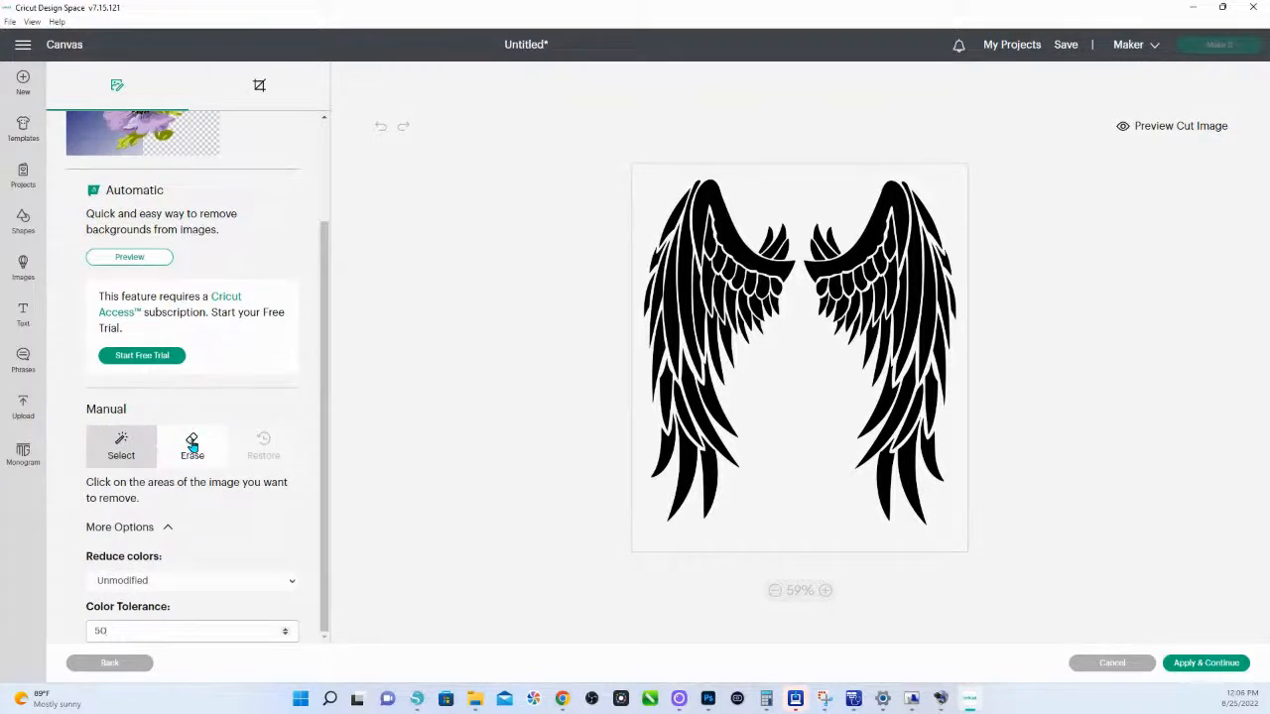
# Try the Erase tool between the wings, remove the whole white background with the Select wand, and apply the result.
pyautogui.click(193, 445)
pyautogui.click(805, 377)
pyautogui.click(139, 529)
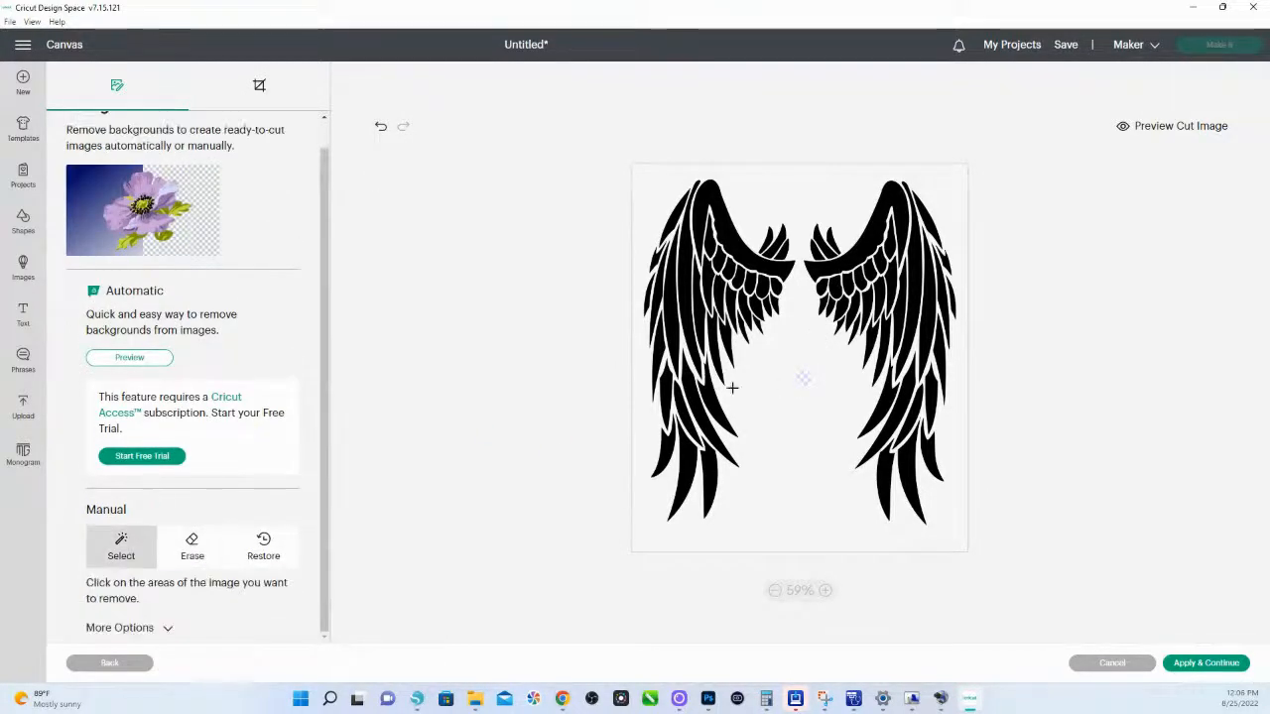
pyautogui.click(766, 394)
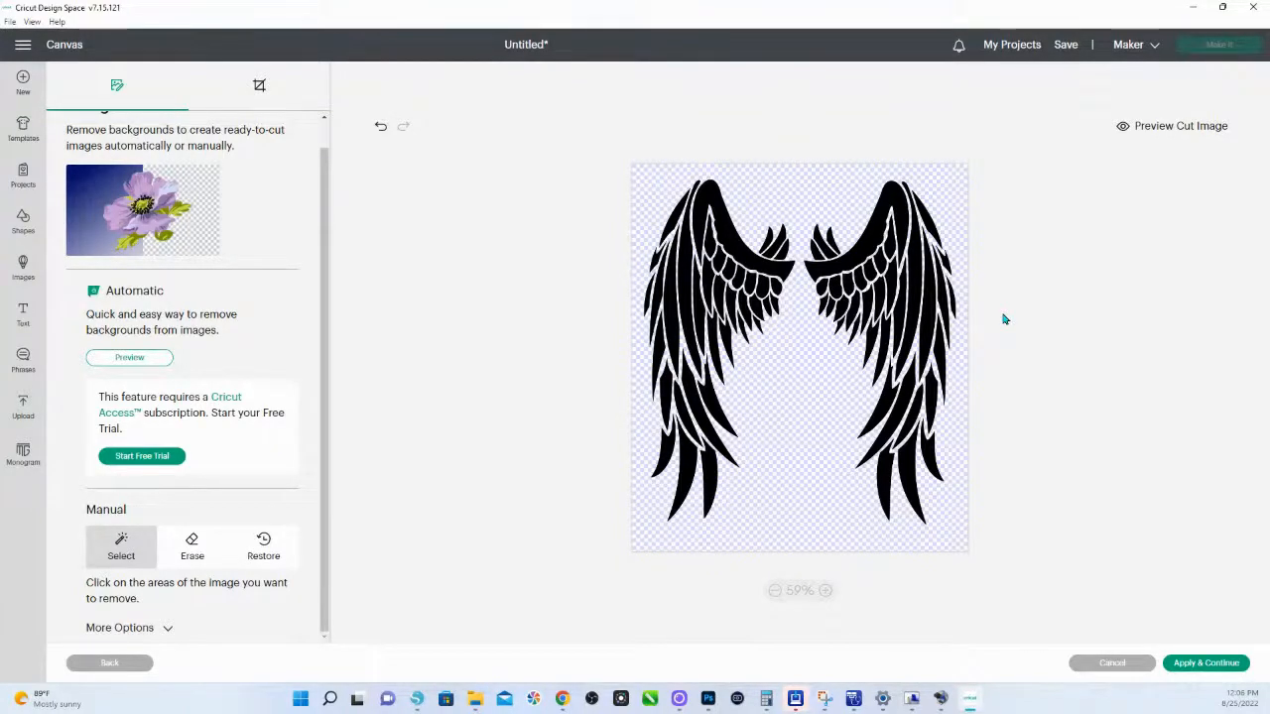
pyautogui.click(1206, 663)
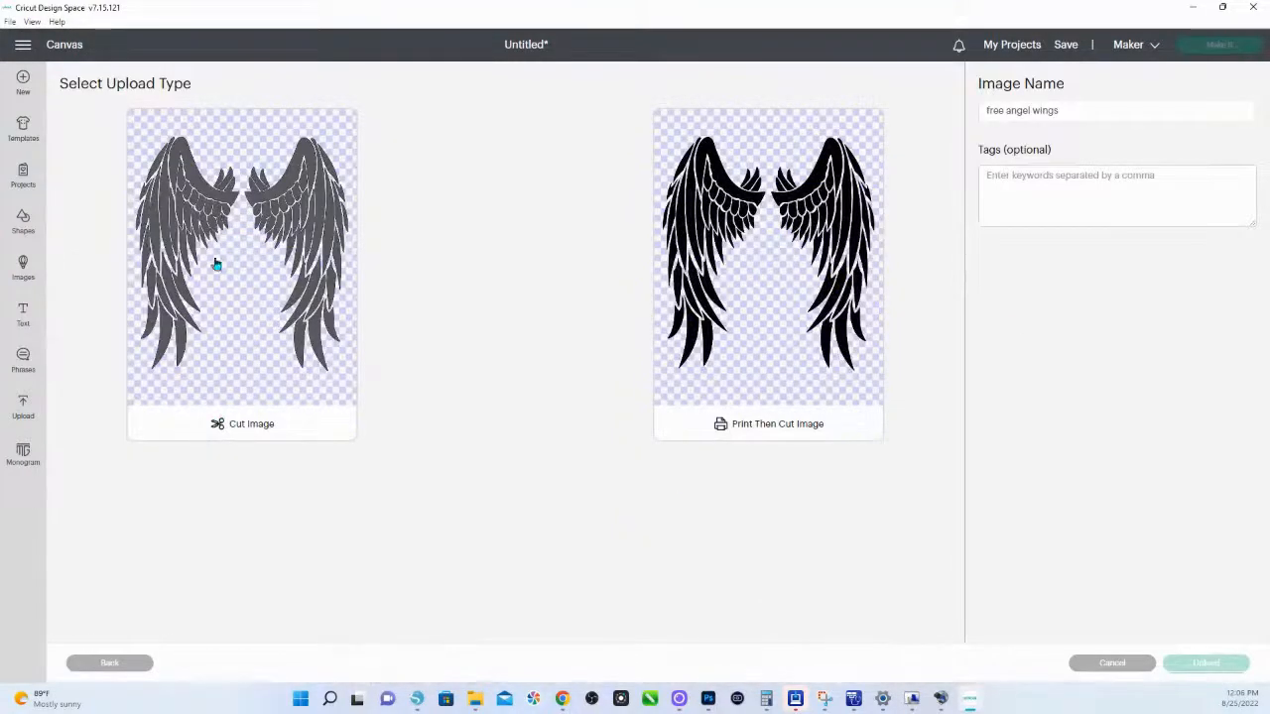
# Upload the wings as a Cut Image and add them to the canvas.
pyautogui.click(215, 230)
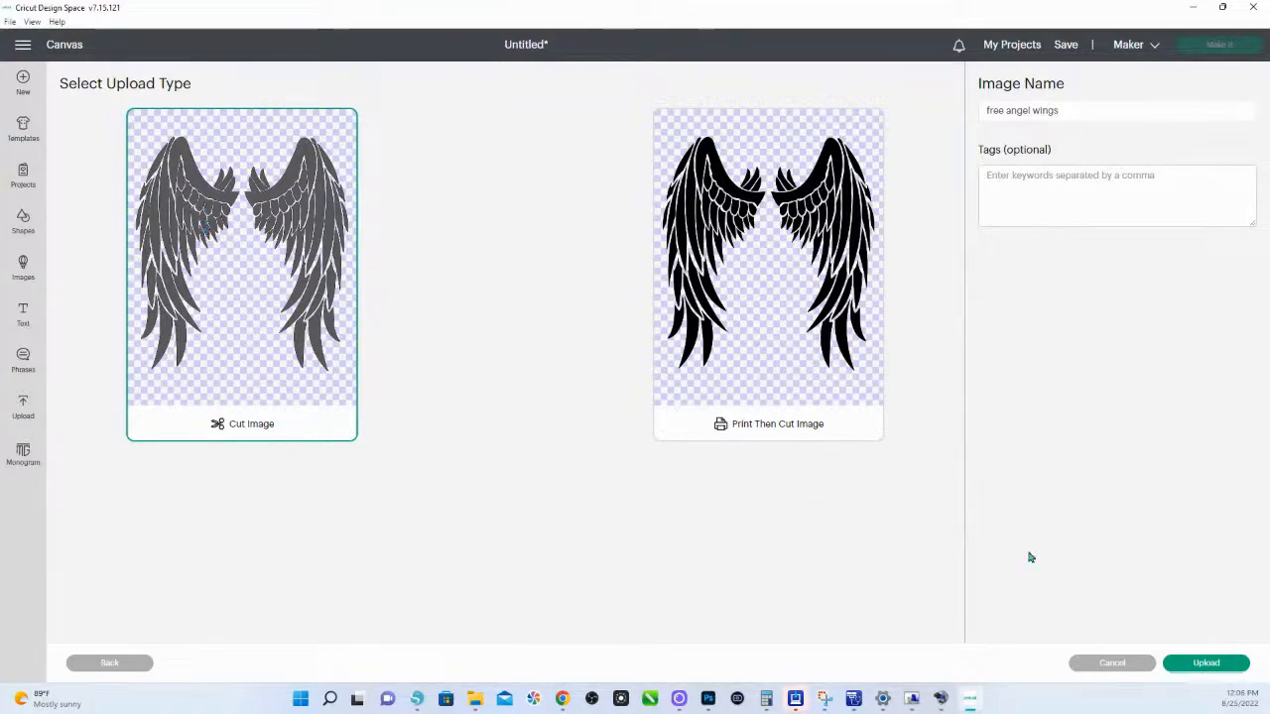
pyautogui.click(1206, 665)
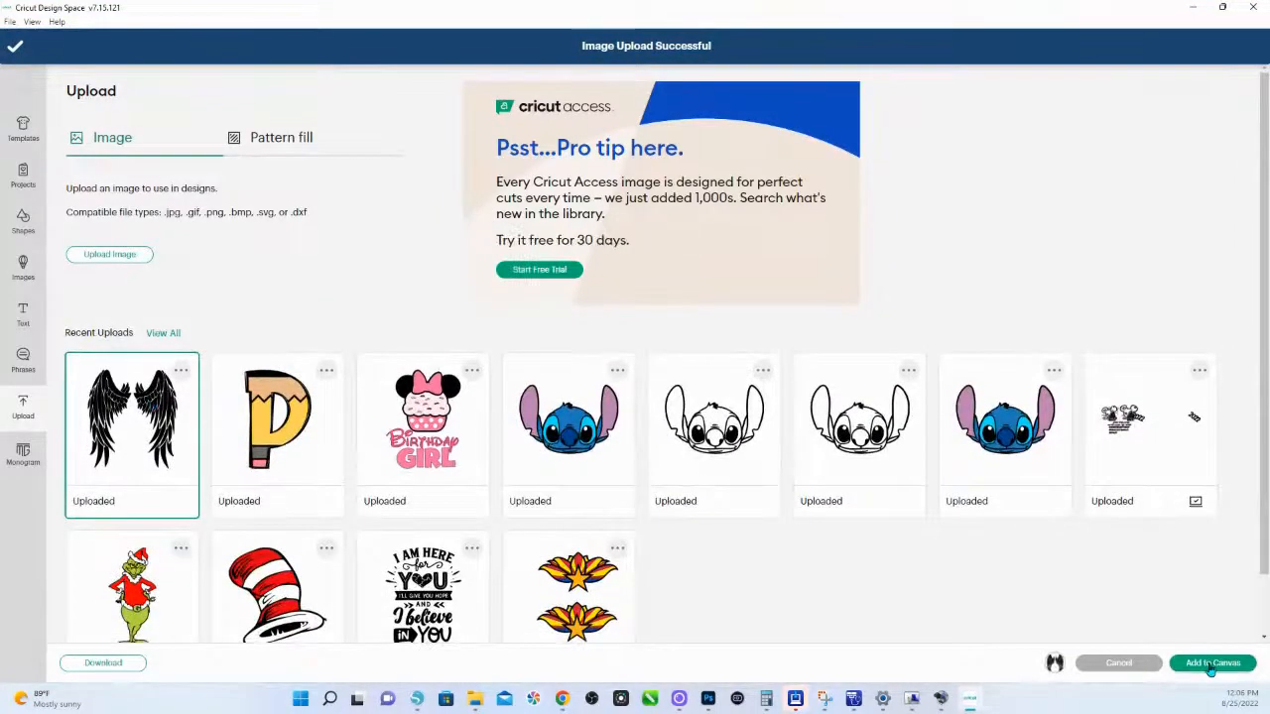
pyautogui.click(1212, 665)
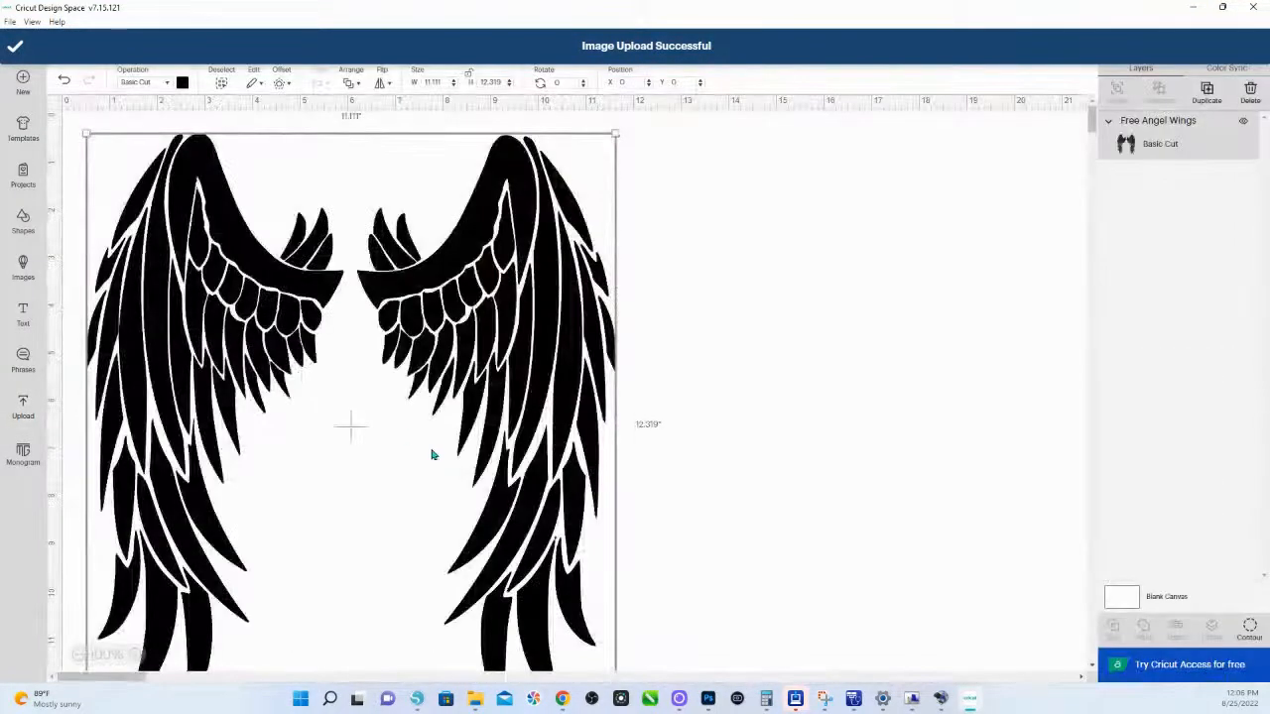
# Shrink the wings to about 5.54 in wide by 6.14 in high and move them toward the middle of the canvas.
pyautogui.moveTo(615, 134); pyautogui.dragTo(353, 428)
pyautogui.moveTo(323, 515); pyautogui.dragTo(575, 344)
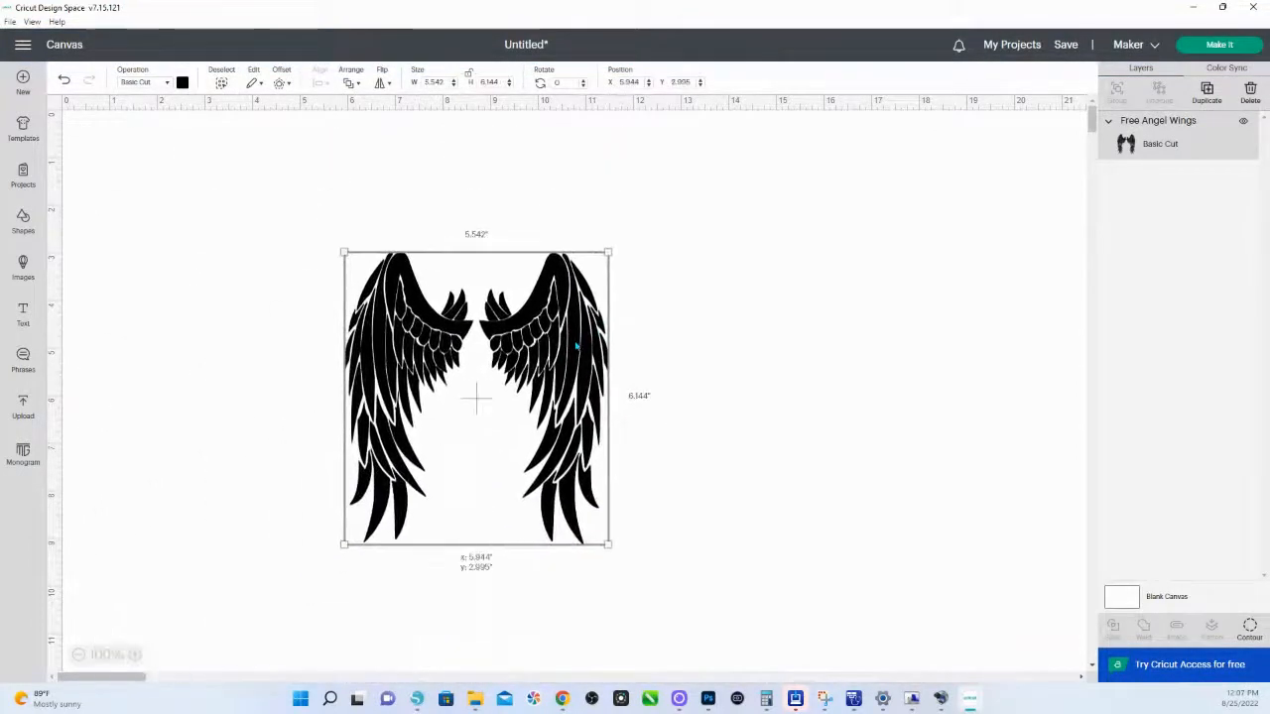
pyautogui.rightClick(572, 345)
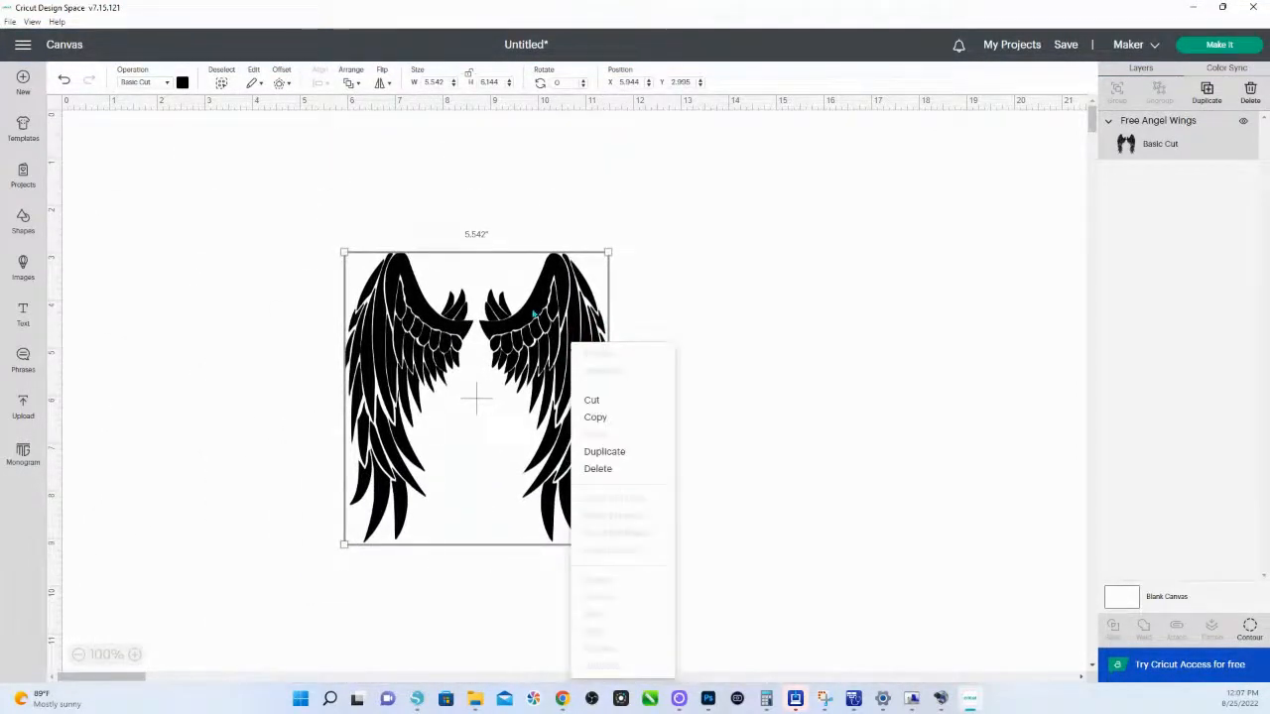
pyautogui.click(735, 337)
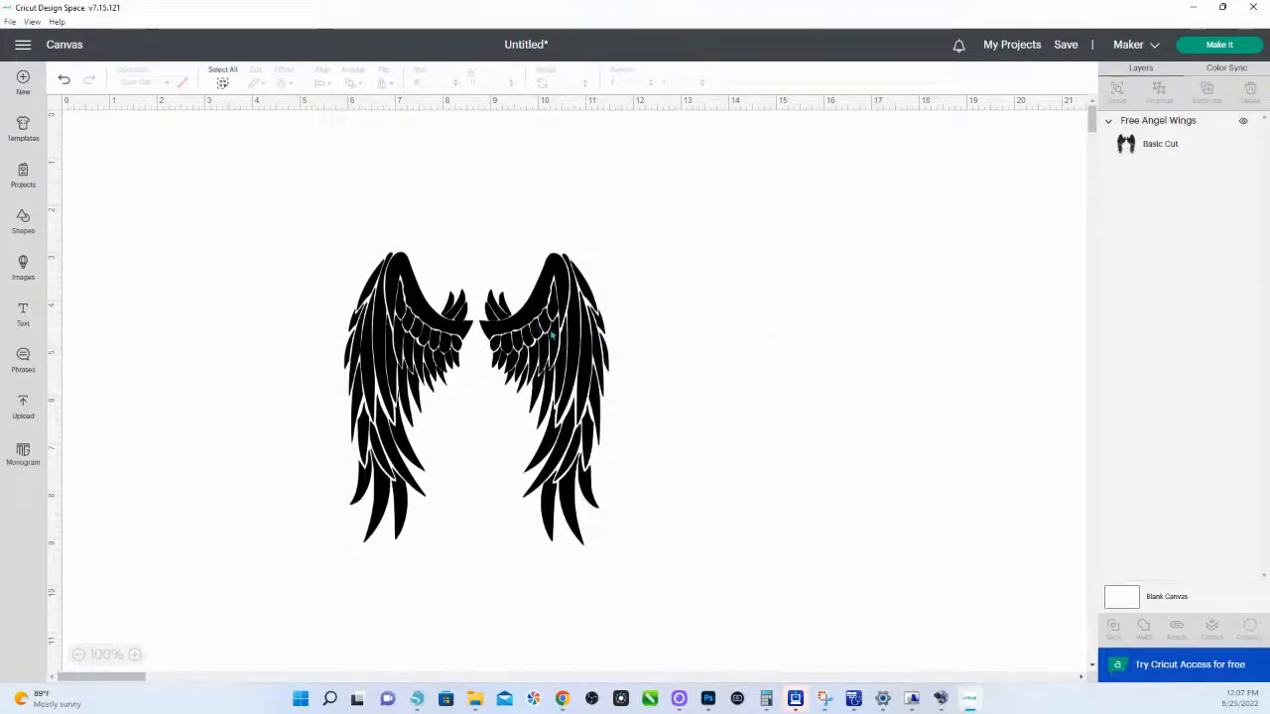
# Duplicate the wing pair and move the original clear of the copy.
pyautogui.click(477, 398)
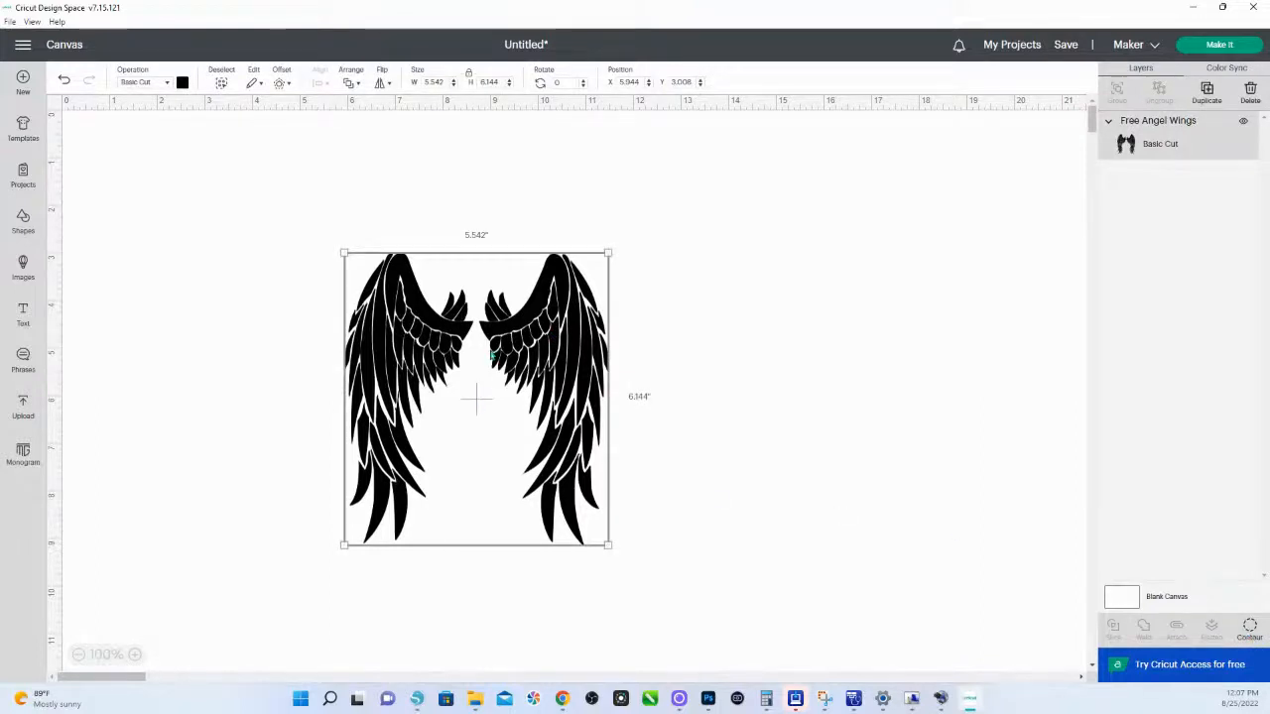
pyautogui.rightClick(504, 351)
pyautogui.click(526, 287)
pyautogui.moveTo(526, 287); pyautogui.dragTo(651, 257)
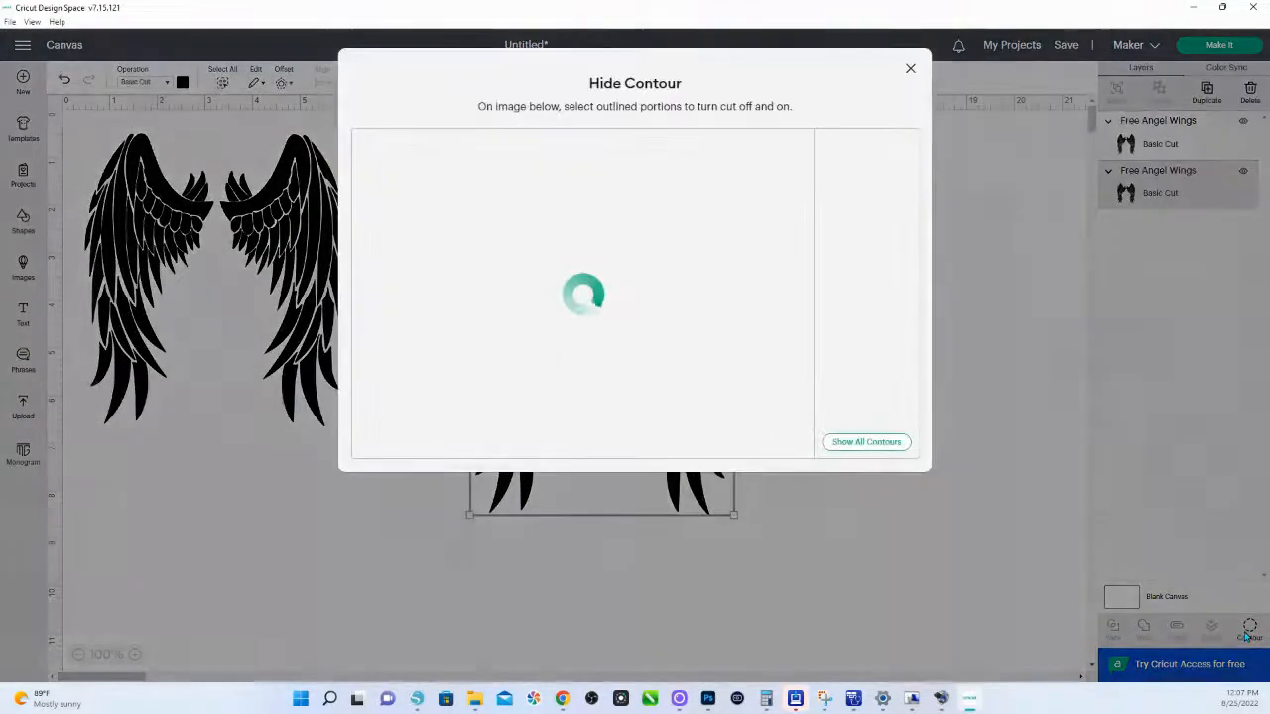
# Hide several of the right wing's contours, including its upper arch and some outer and lower feathers, in the wing pair near the canvas centre.
pyautogui.click(1247, 632)
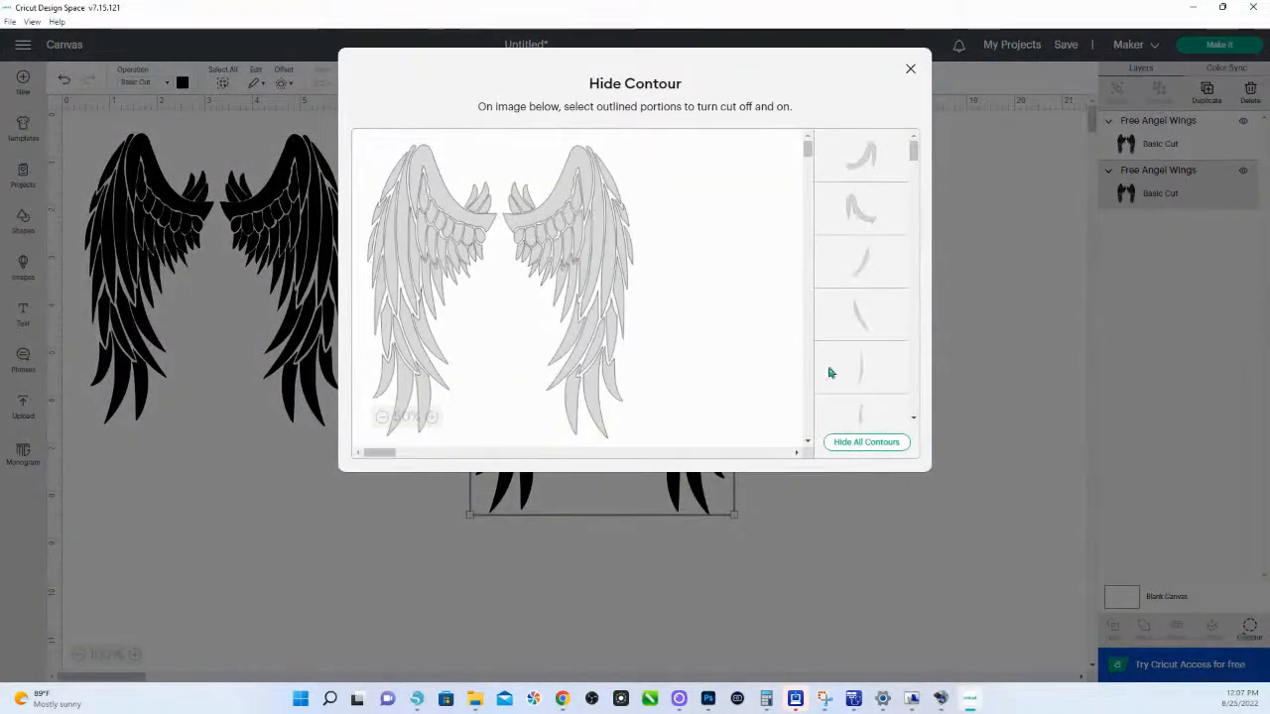
pyautogui.click(610, 389)
pyautogui.click(596, 397)
pyautogui.click(575, 395)
pyautogui.click(574, 375)
pyautogui.moveTo(692, 391); pyautogui.dragTo(529, 155)
pyautogui.click(548, 164)
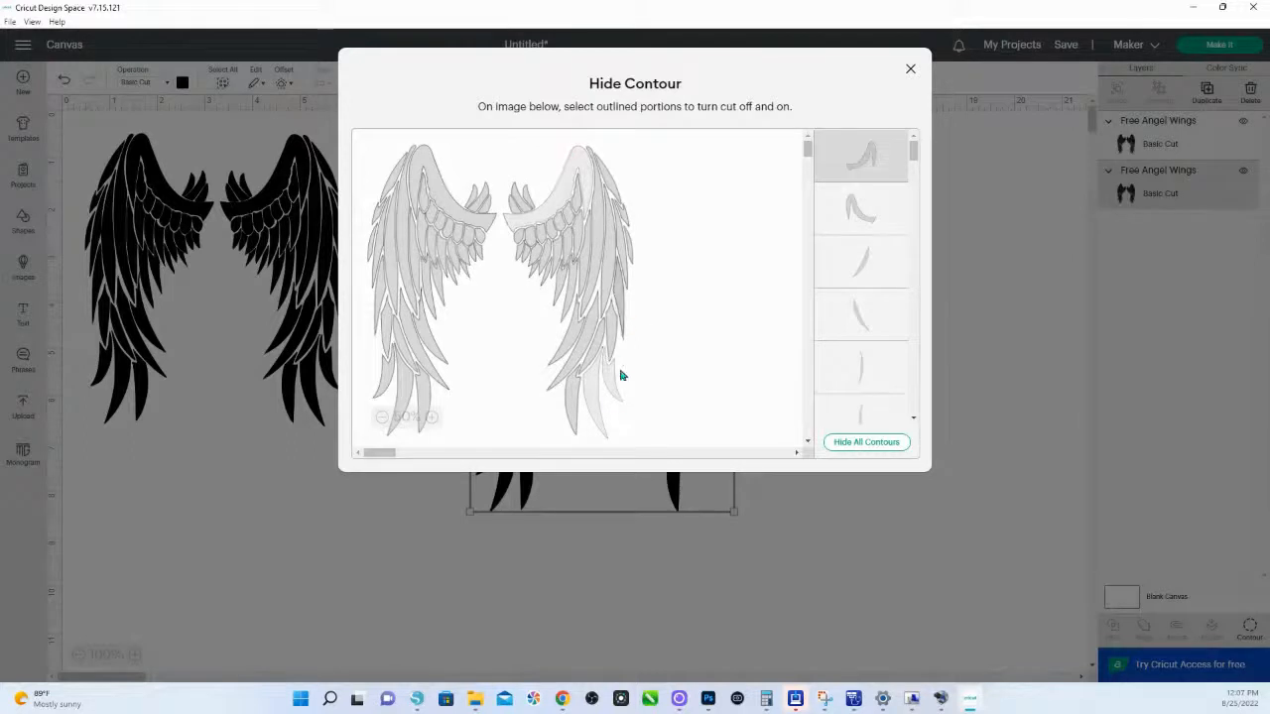
pyautogui.click(565, 397)
pyautogui.click(569, 373)
pyautogui.click(593, 351)
pyautogui.click(625, 243)
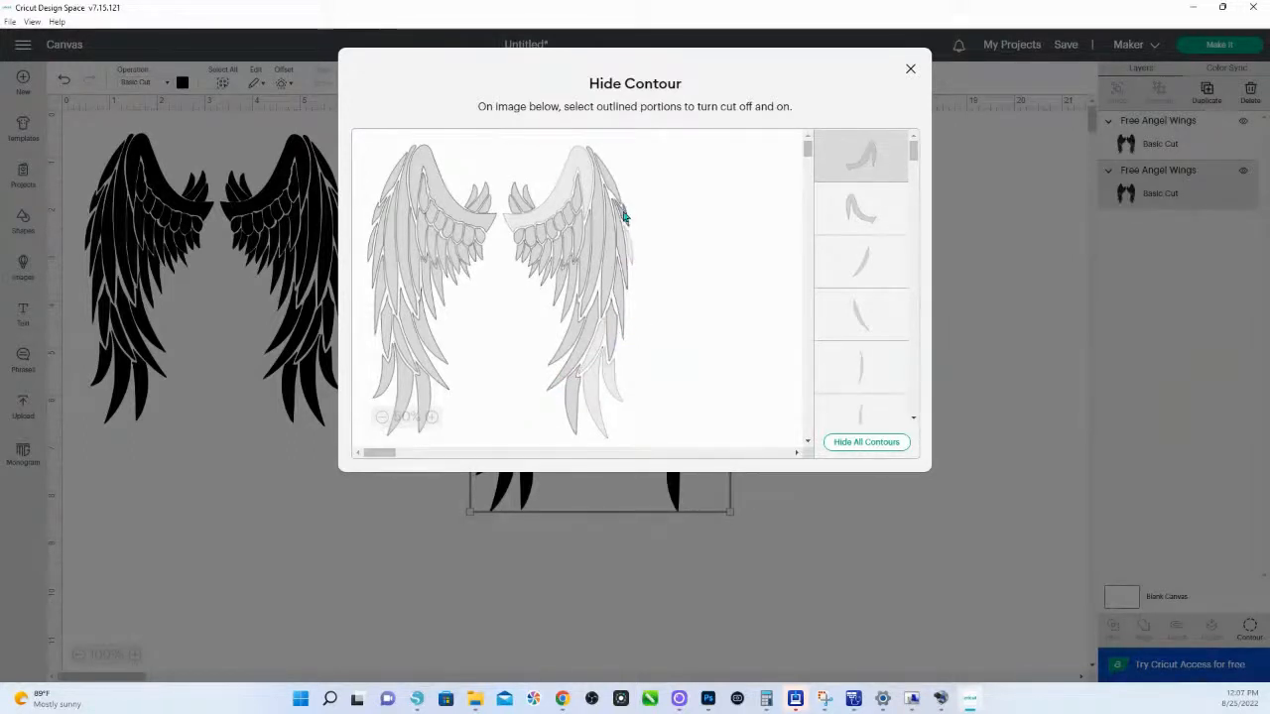
pyautogui.click(623, 260)
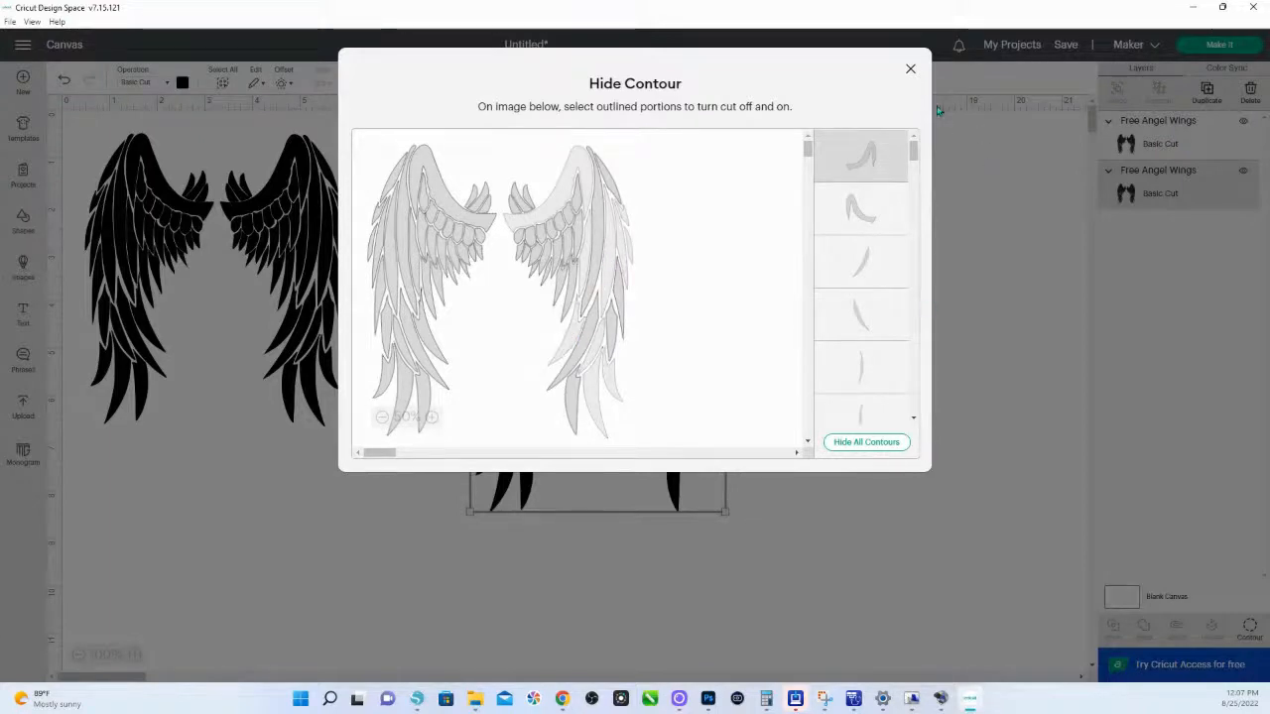
pyautogui.click(912, 69)
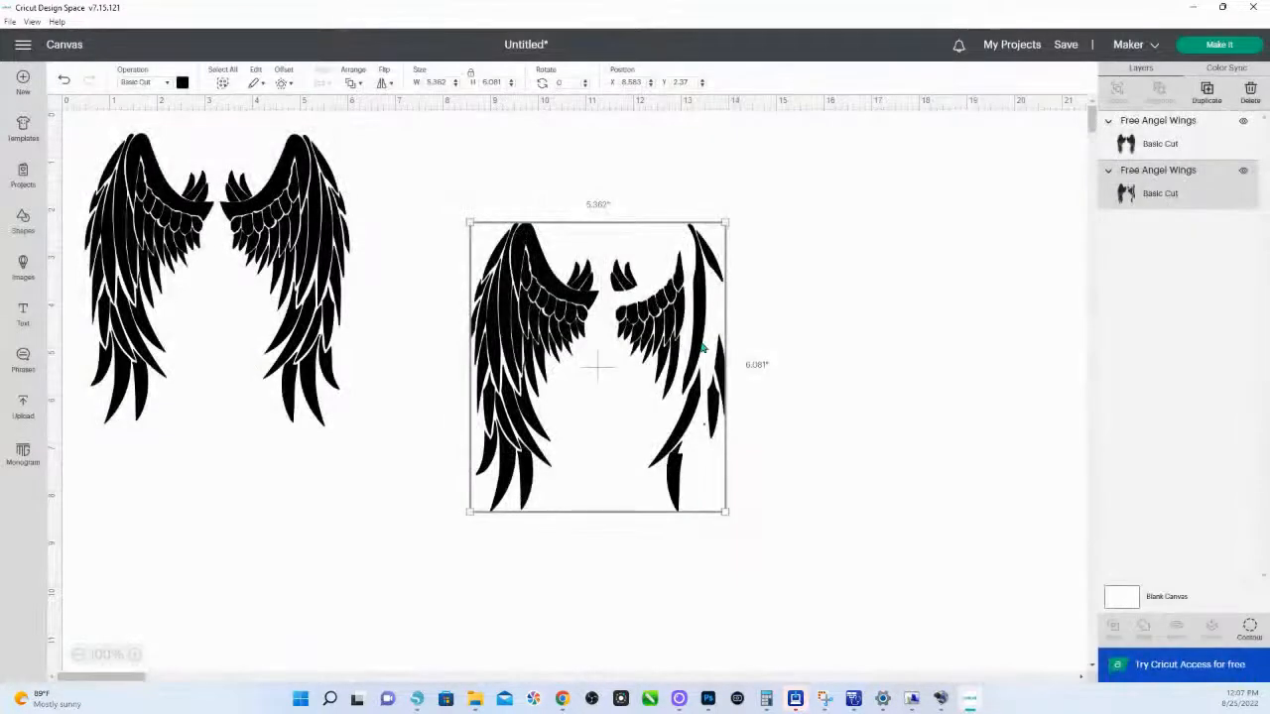
pyautogui.click(841, 346)
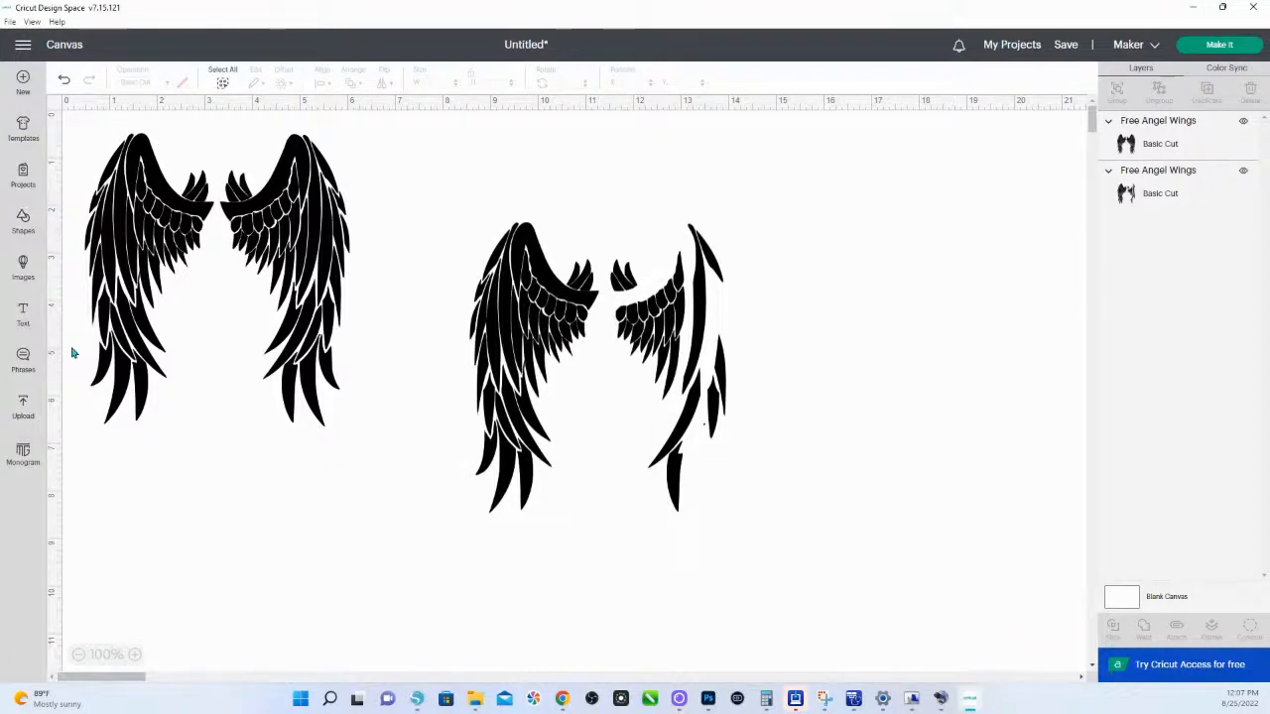
# Add a square, resize it to about 3.58 in, and place it over the left wing of the partly hidden pair.
pyautogui.click(23, 220)
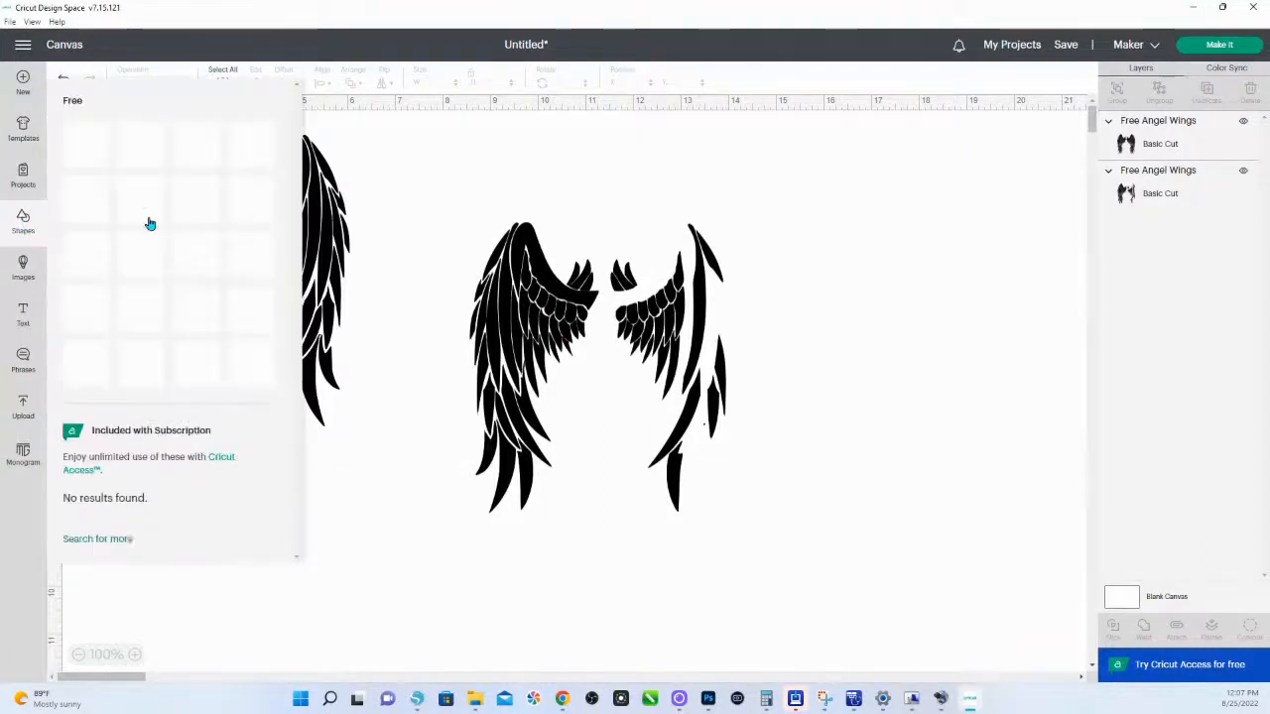
pyautogui.click(88, 347)
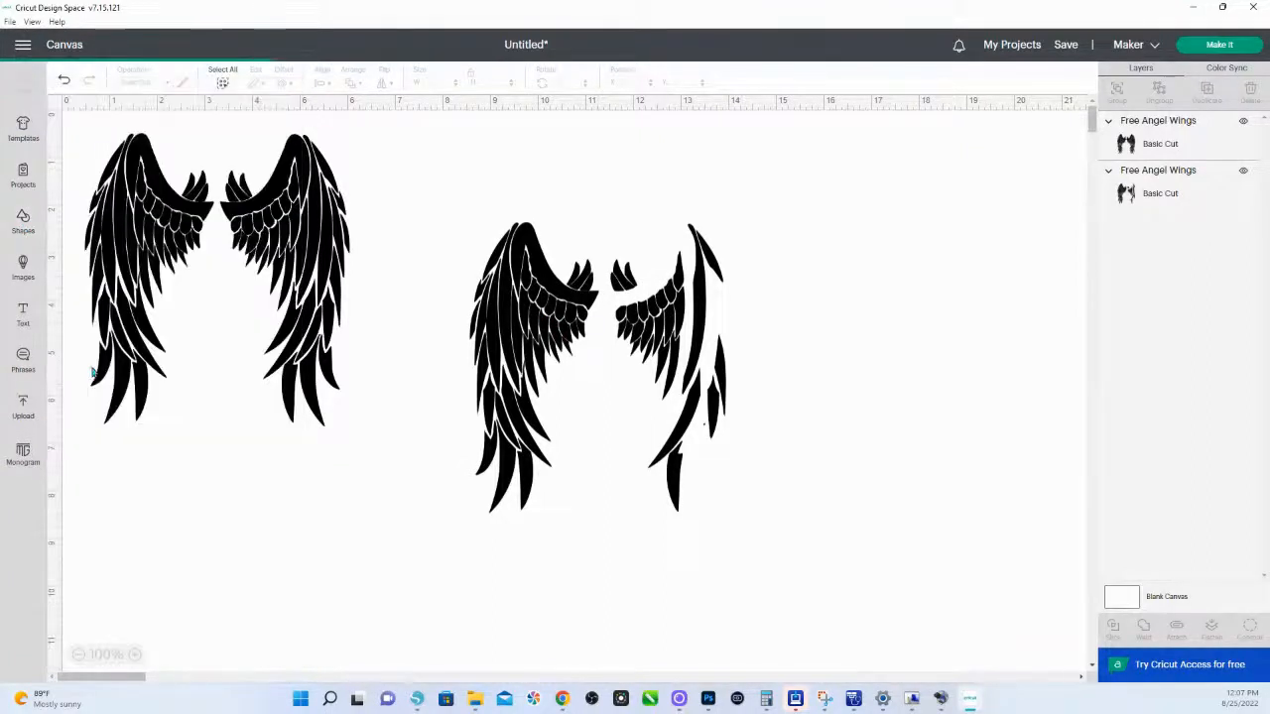
pyautogui.moveTo(152, 200); pyautogui.dragTo(485, 225)
pyautogui.moveTo(535, 274); pyautogui.dragTo(609, 349)
pyautogui.moveTo(516, 305); pyautogui.dragTo(507, 263)
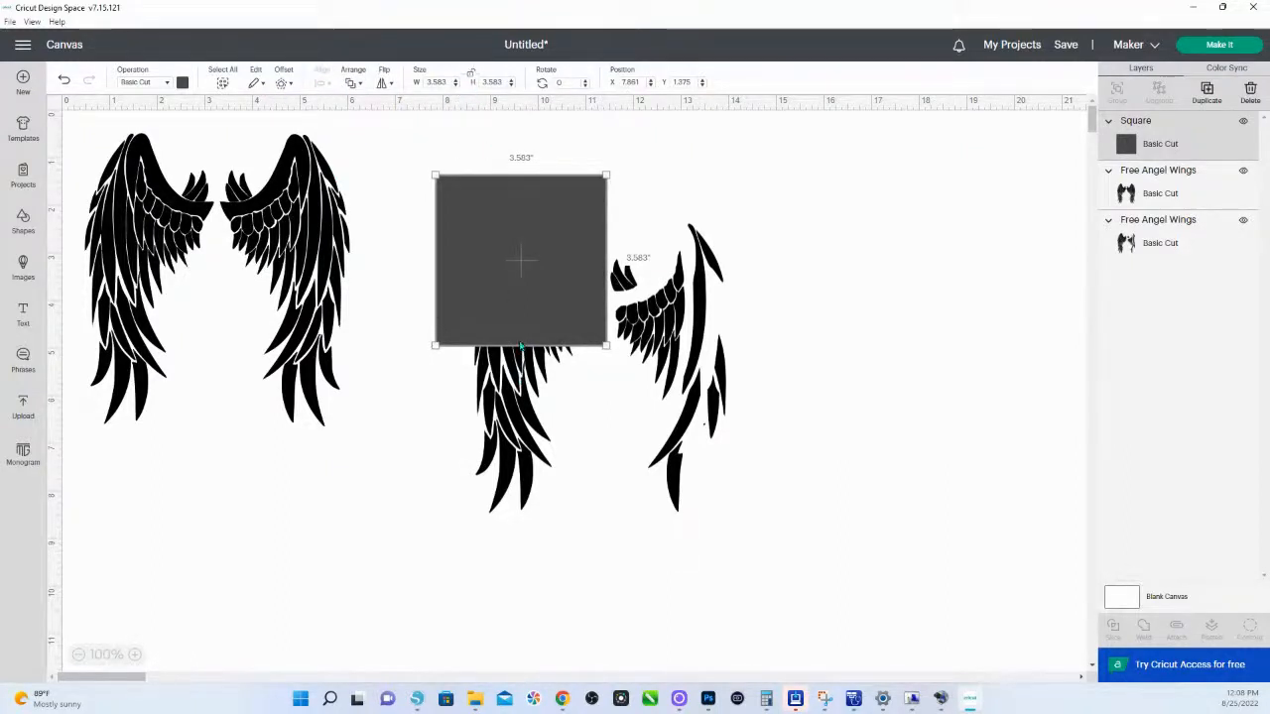
# Set the square's height to 7 in with its width kept, and move it to cover the entire left wing.
pyautogui.moveTo(541, 247); pyautogui.dragTo(471, 347)
pyautogui.click(561, 253)
pyautogui.click(482, 371)
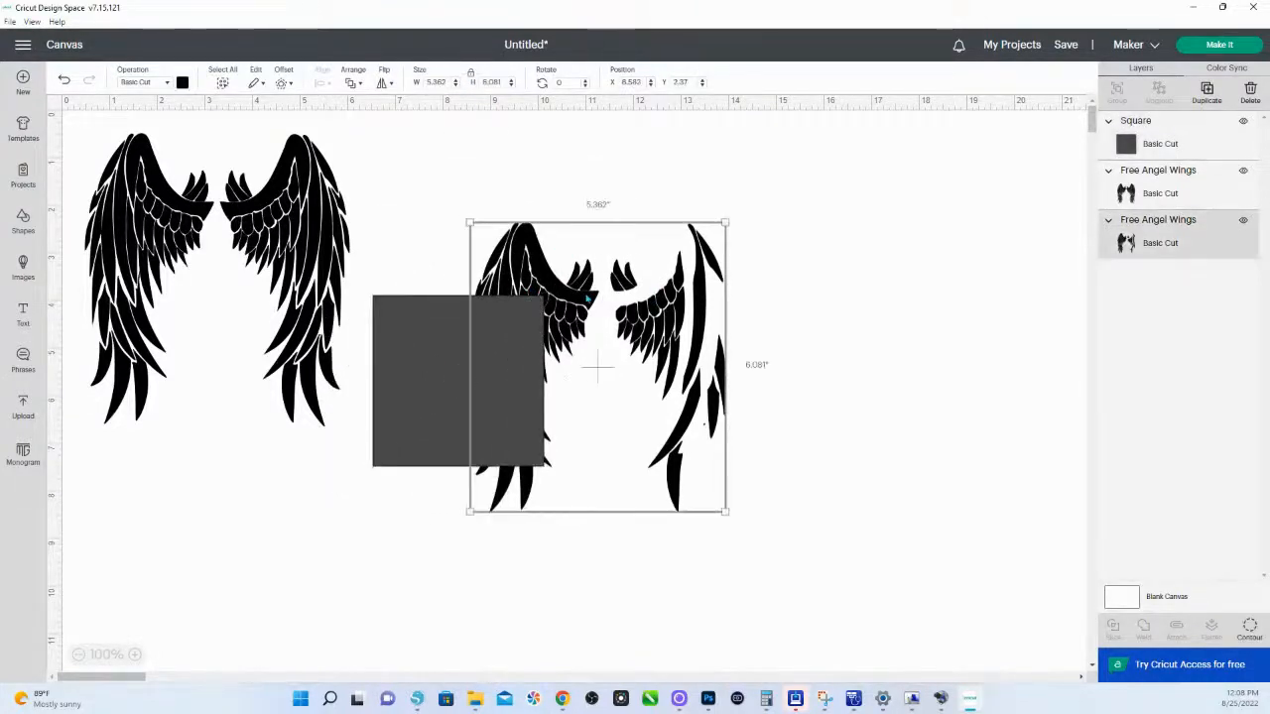
pyautogui.click(483, 375)
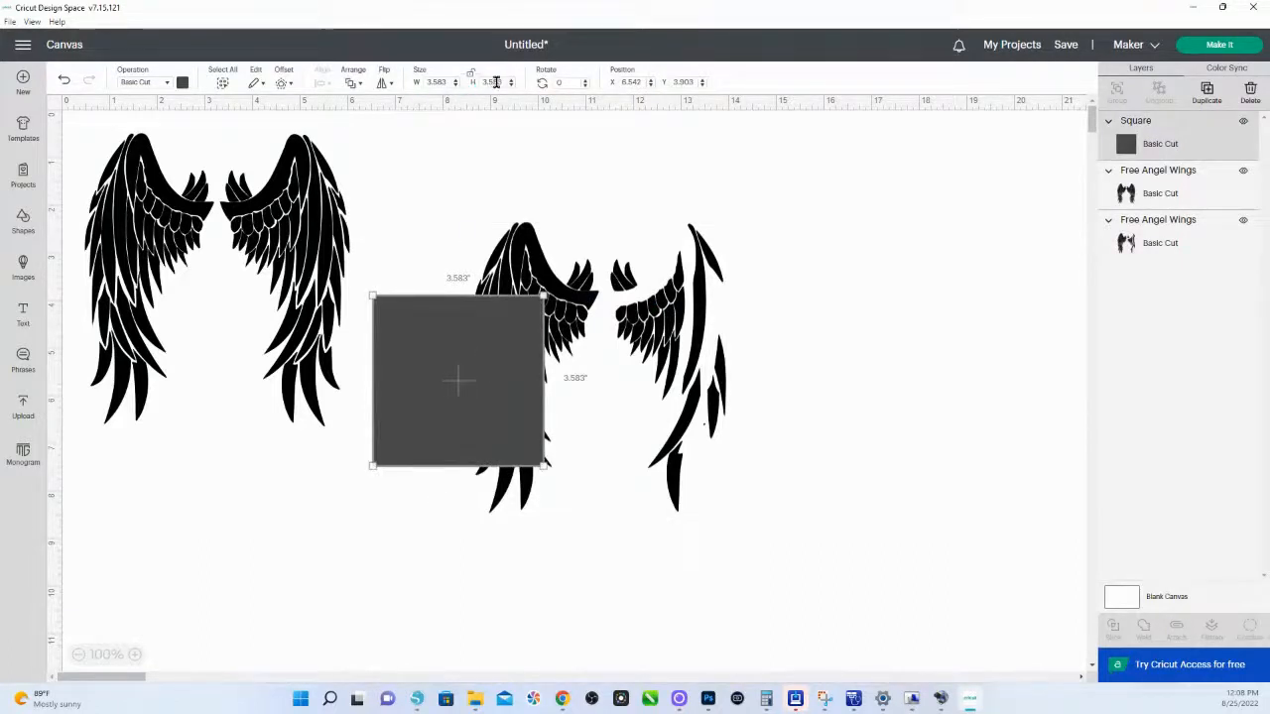
pyautogui.write('1')
pyautogui.press('Return')
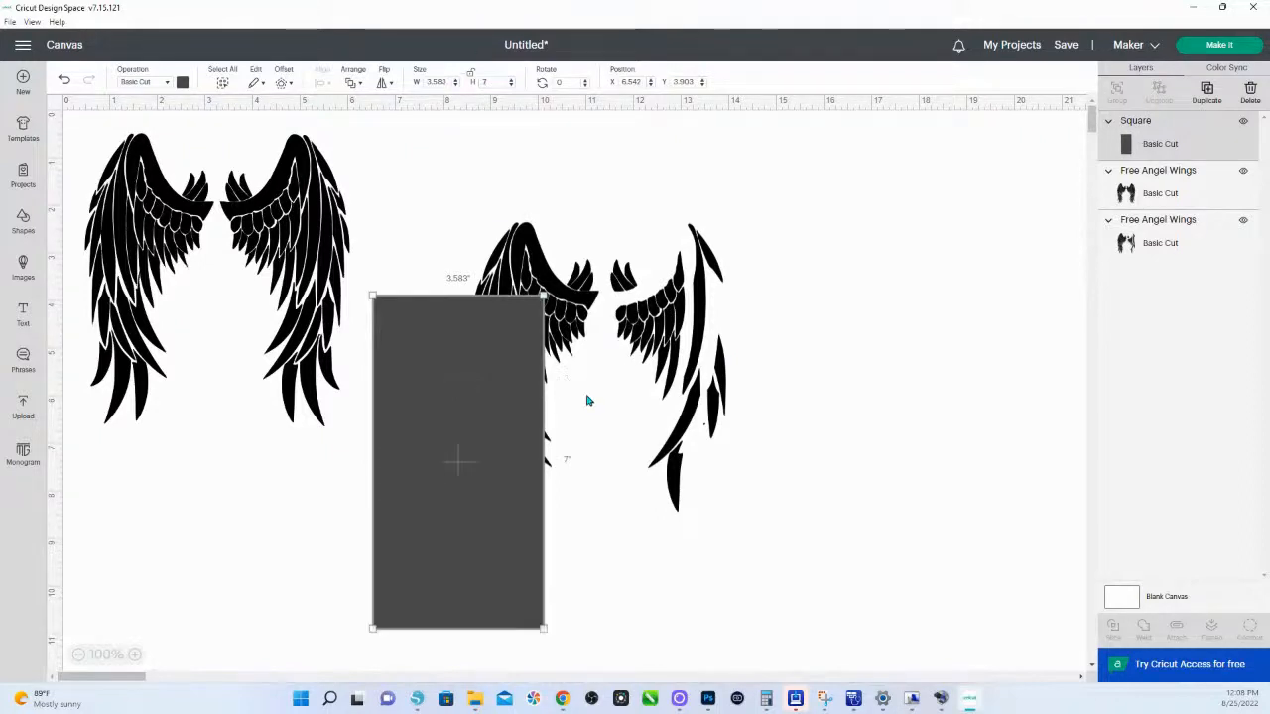
pyautogui.moveTo(440, 430); pyautogui.dragTo(496, 346)
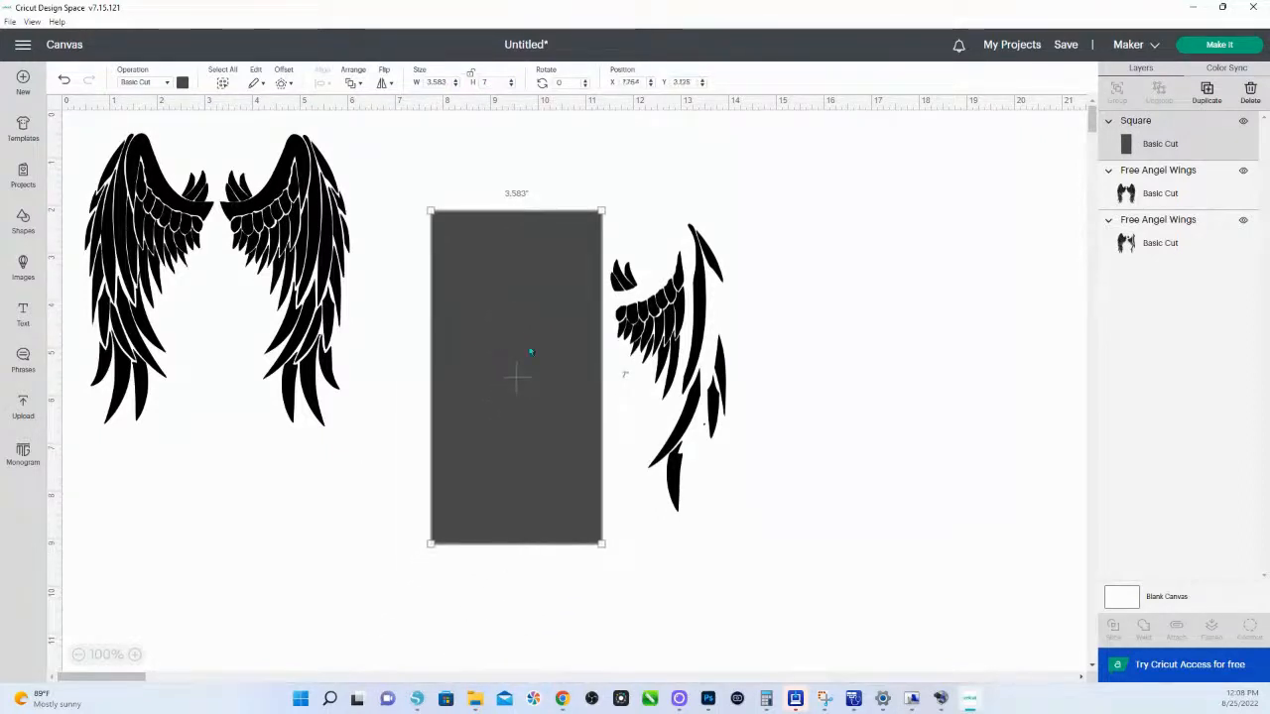
# Slice the partly hidden wing pair with the rectangle and delete all resulting pieces except the single left wing.
pyautogui.moveTo(845, 443); pyautogui.dragTo(467, 275)
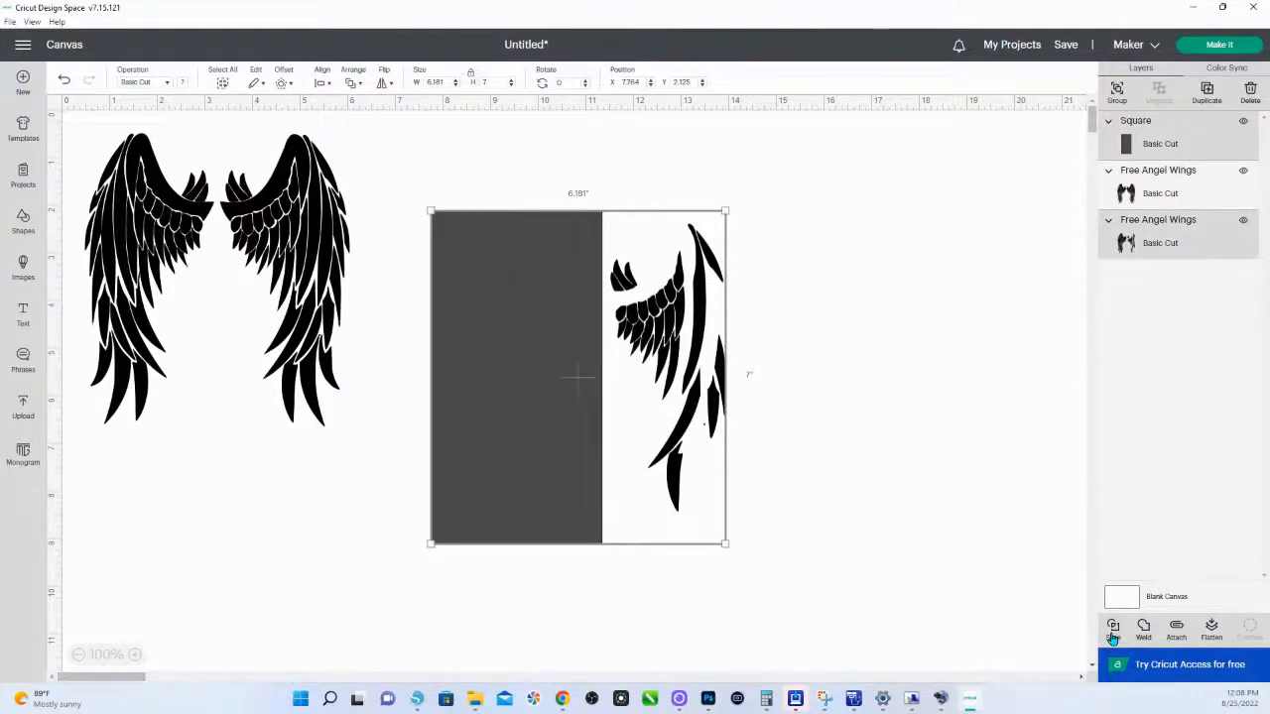
pyautogui.click(1113, 628)
pyautogui.moveTo(567, 467); pyautogui.dragTo(912, 434)
pyautogui.moveTo(536, 377); pyautogui.dragTo(382, 539)
pyautogui.moveTo(979, 575); pyautogui.dragTo(484, 175)
pyautogui.press('Delete')
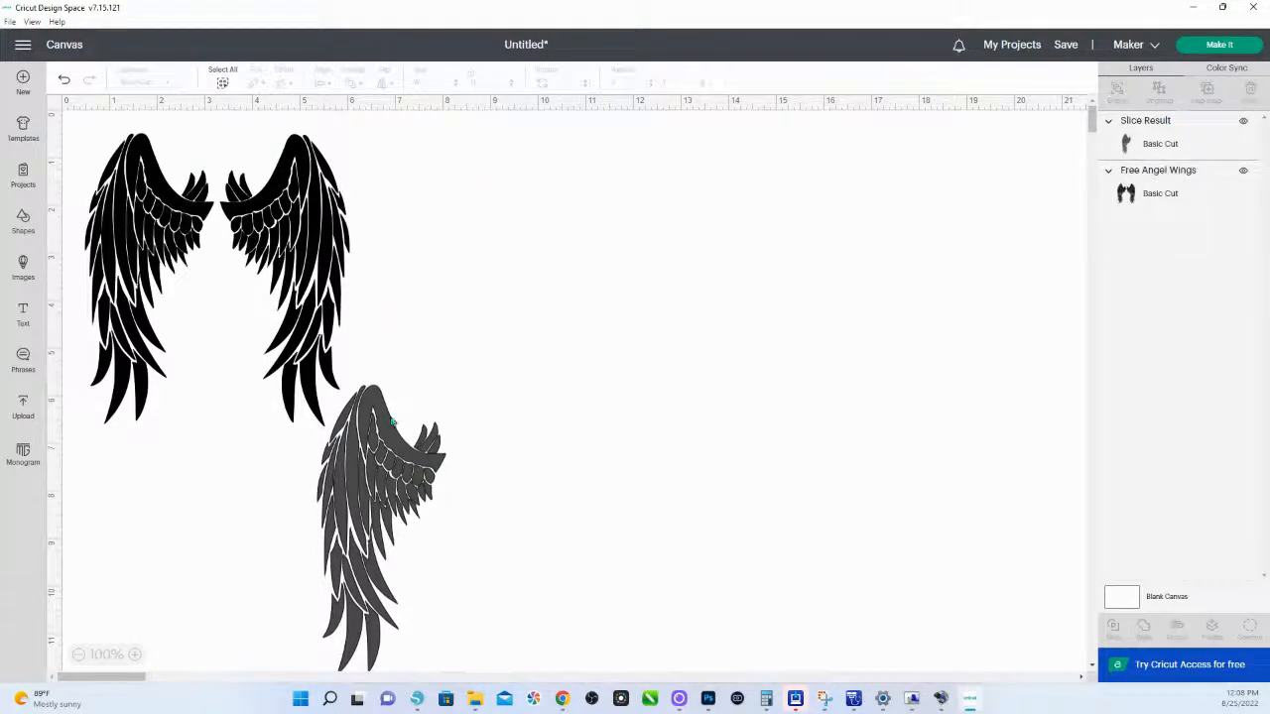
# Move the sliced wing toward the middle of the canvas, duplicate it, and place the copy beside it.
pyautogui.moveTo(397, 388); pyautogui.dragTo(553, 239)
pyautogui.rightClick(543, 331)
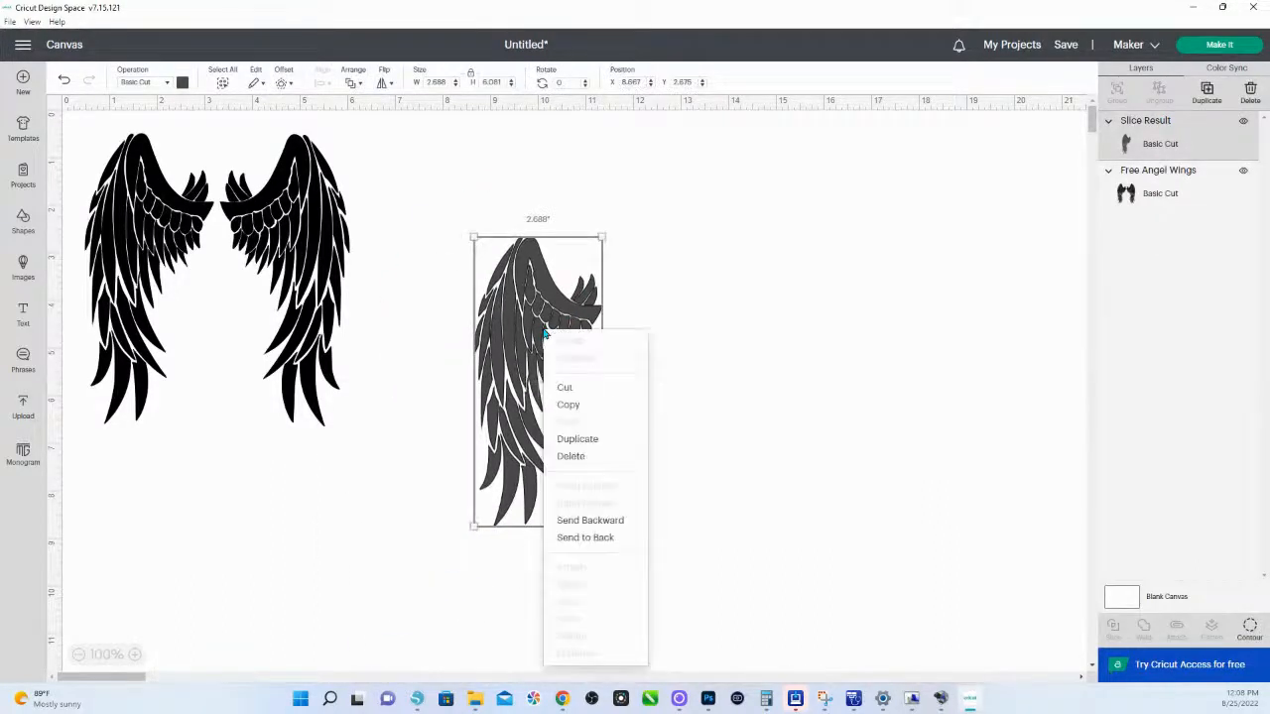
pyautogui.click(594, 443)
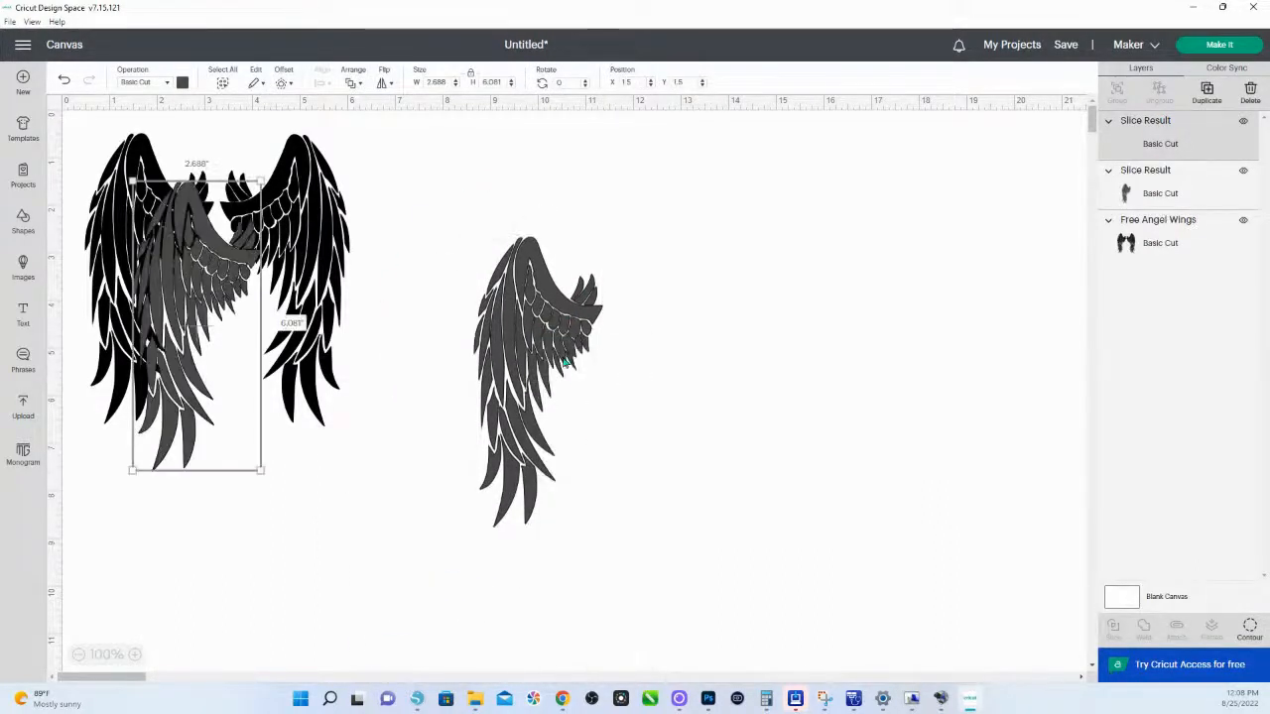
pyautogui.moveTo(199, 291); pyautogui.dragTo(680, 338)
# Flip the duplicated wing horizontally and align it next to the original wing as a mirrored pair.
pyautogui.rightClick(681, 339)
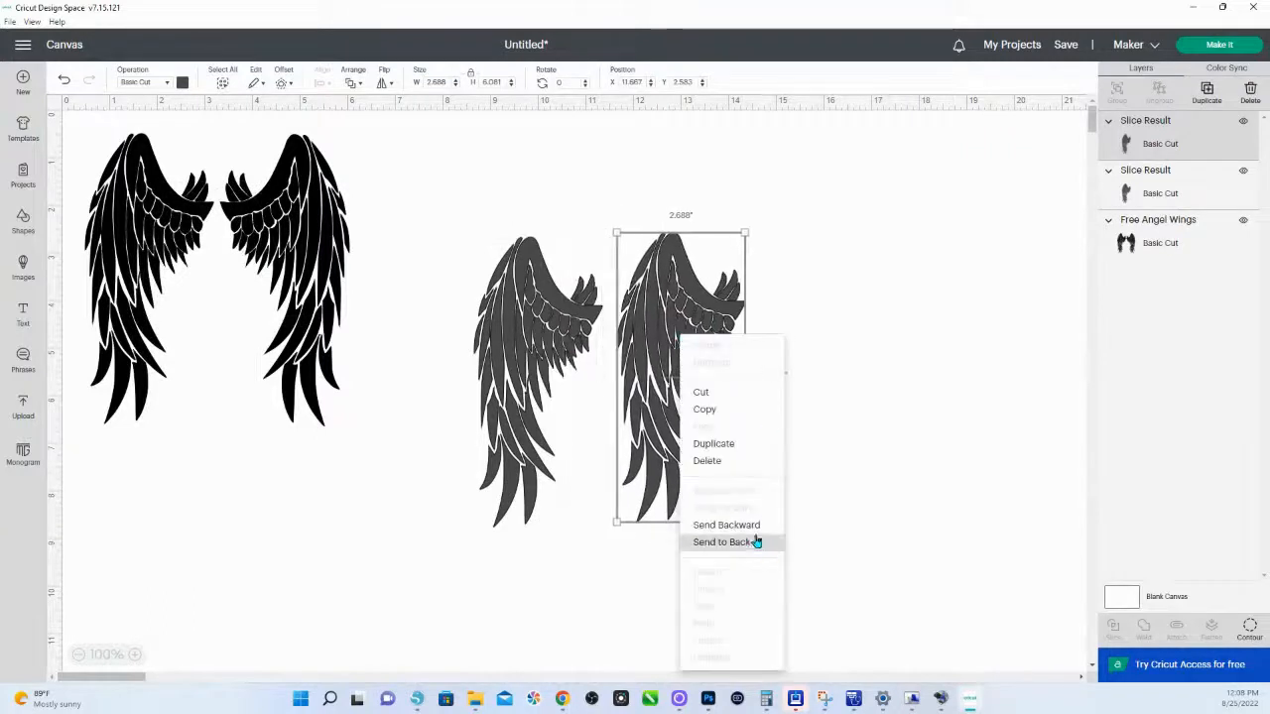
pyautogui.rightClick(658, 258)
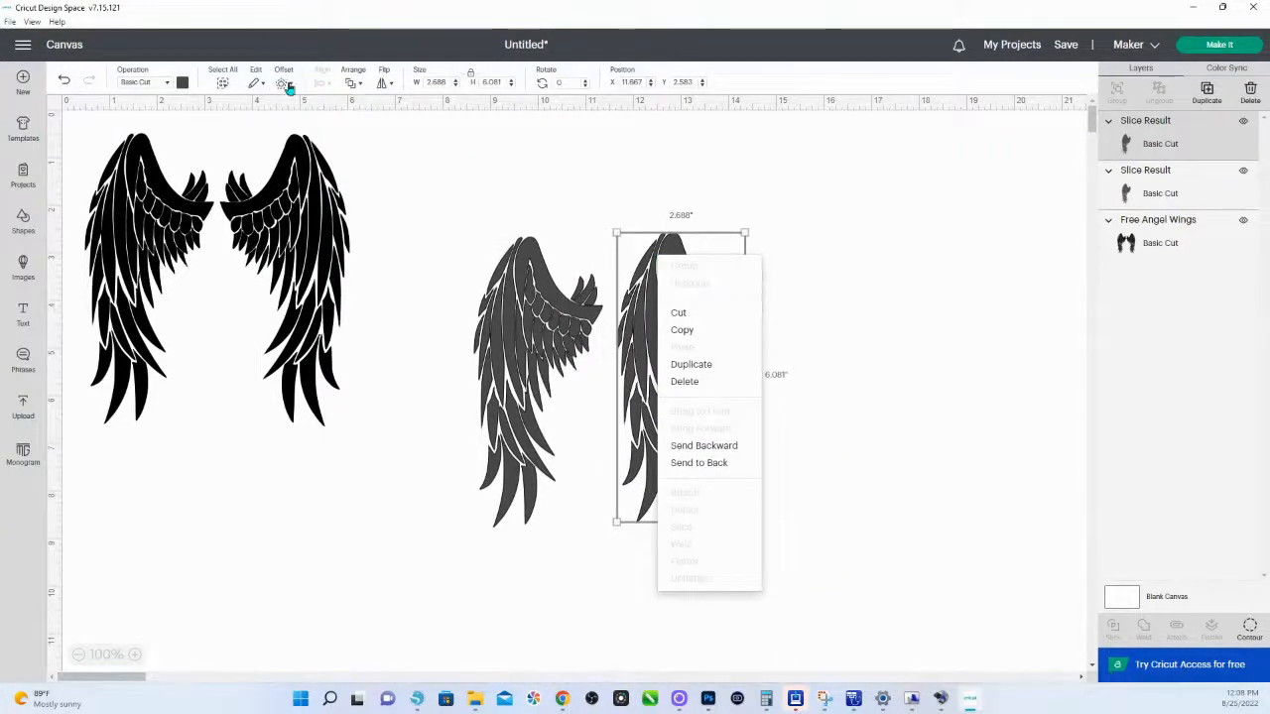
pyautogui.click(385, 83)
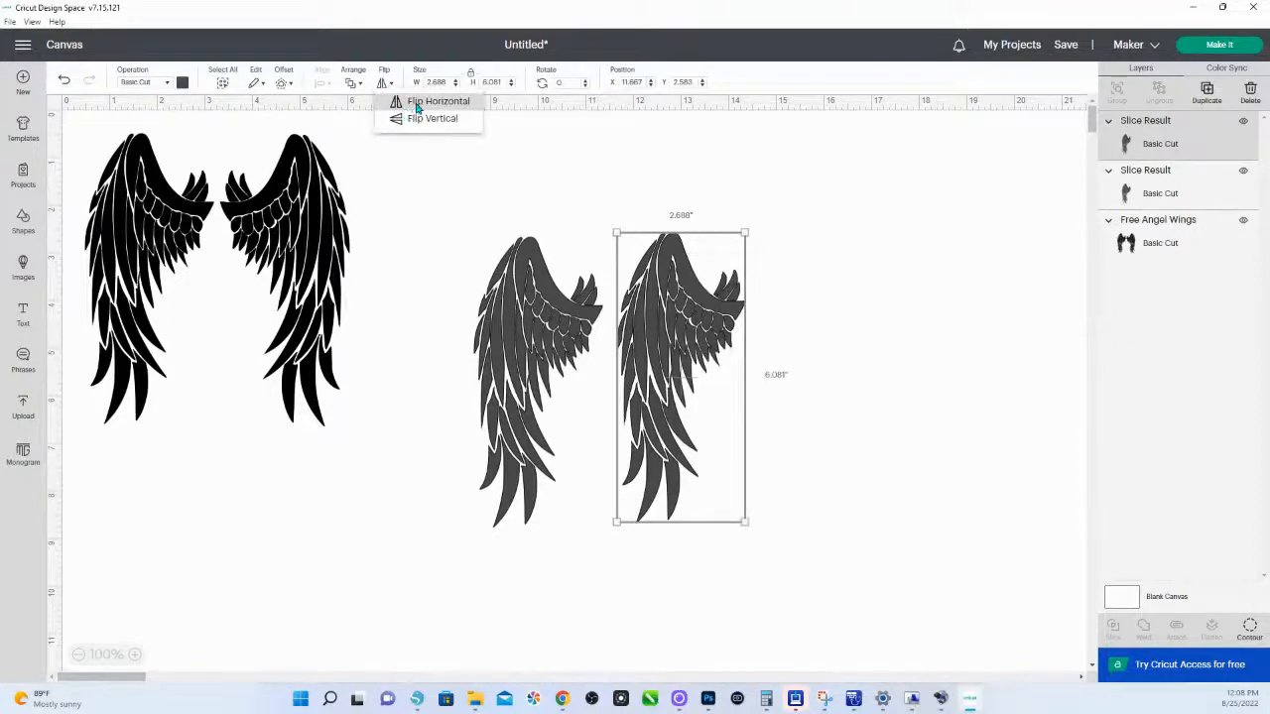
pyautogui.click(415, 107)
pyautogui.moveTo(696, 349); pyautogui.dragTo(682, 355)
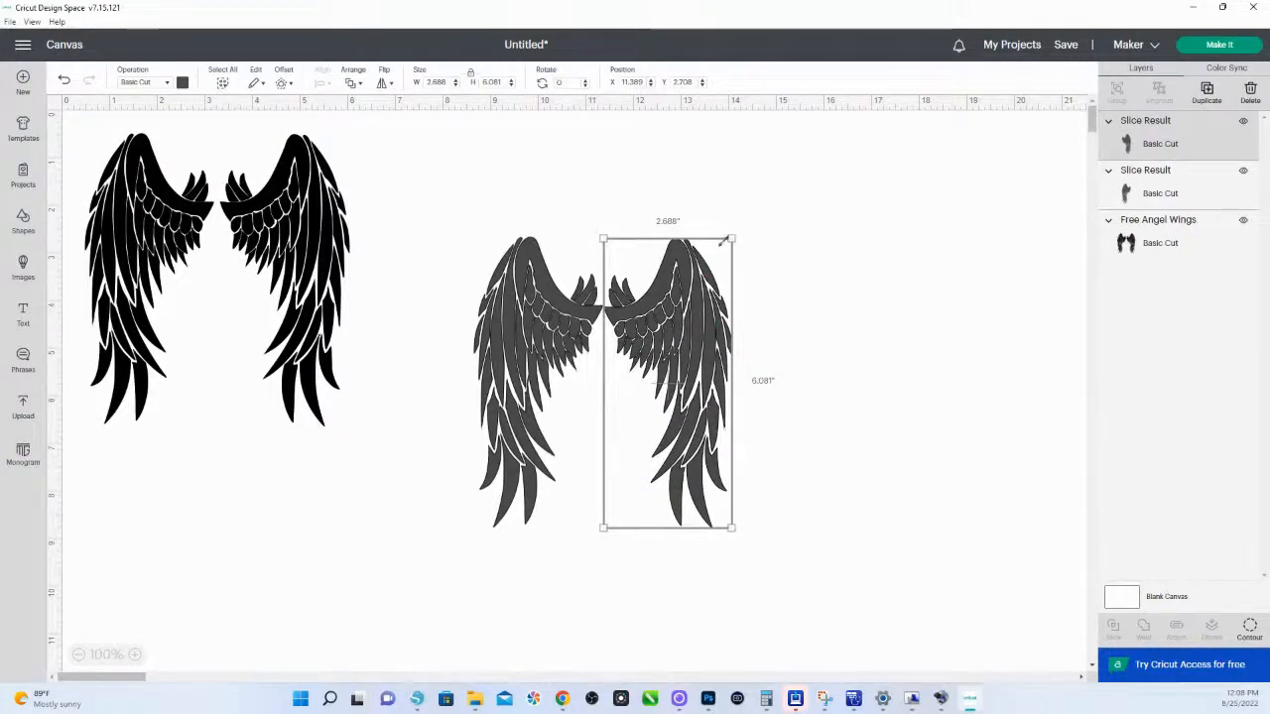
# Rotate the right wing clockwise and the left wing counterclockwise to about 341°, and position the left wing close to its mirror.
pyautogui.moveTo(743, 234); pyautogui.dragTo(765, 269)
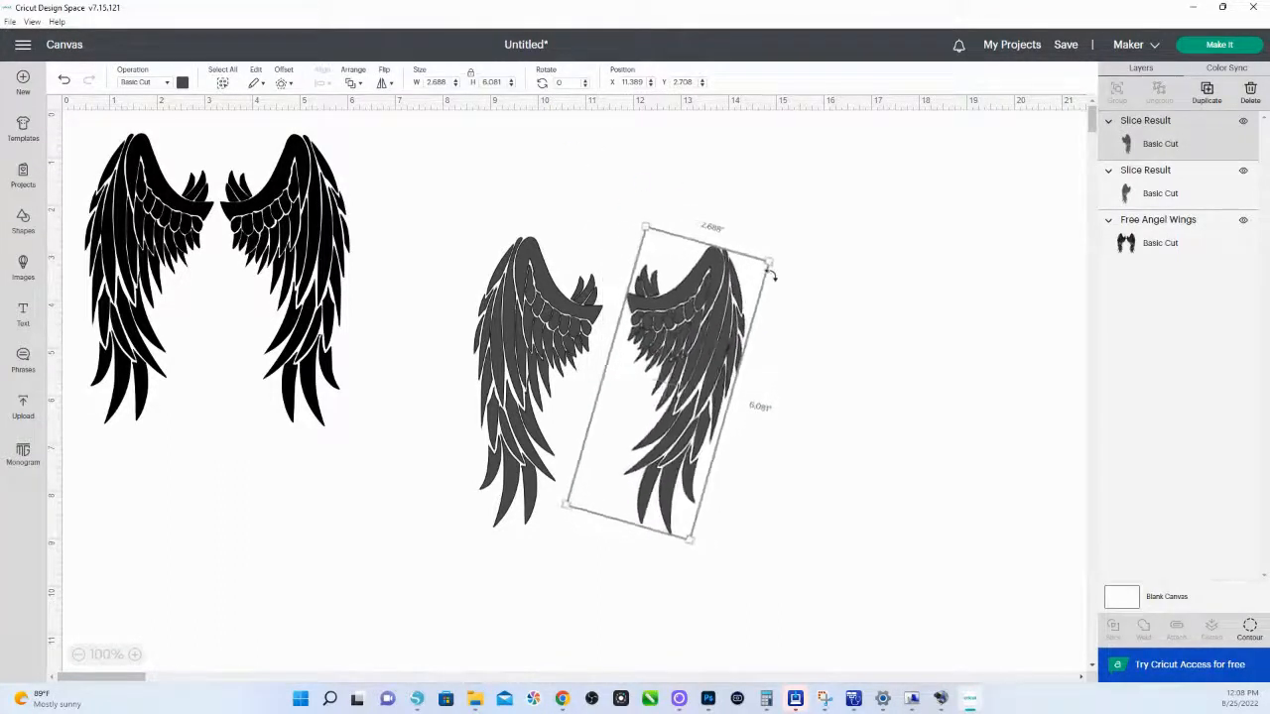
pyautogui.click(528, 266)
pyautogui.moveTo(459, 222); pyautogui.dragTo(444, 285)
pyautogui.moveTo(532, 357); pyautogui.dragTo(556, 334)
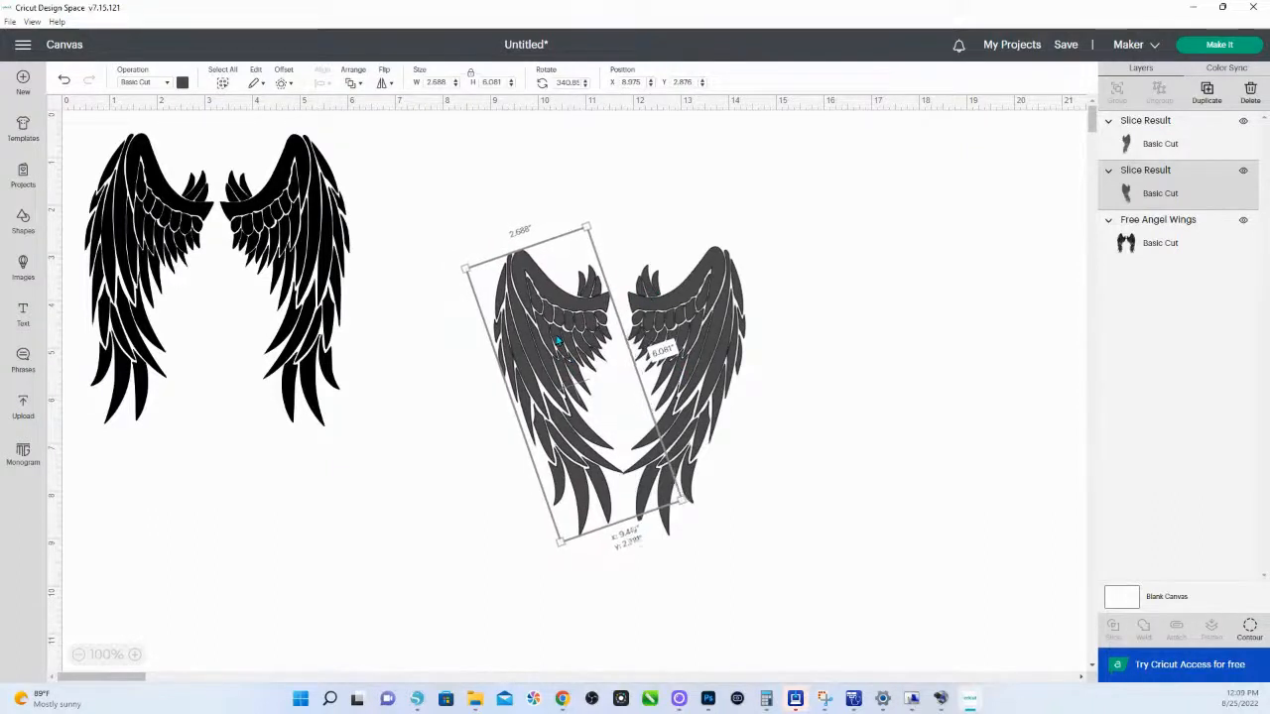
# Try hiding all contours of the left sliced wing at once, and undo it.
pyautogui.click(1250, 631)
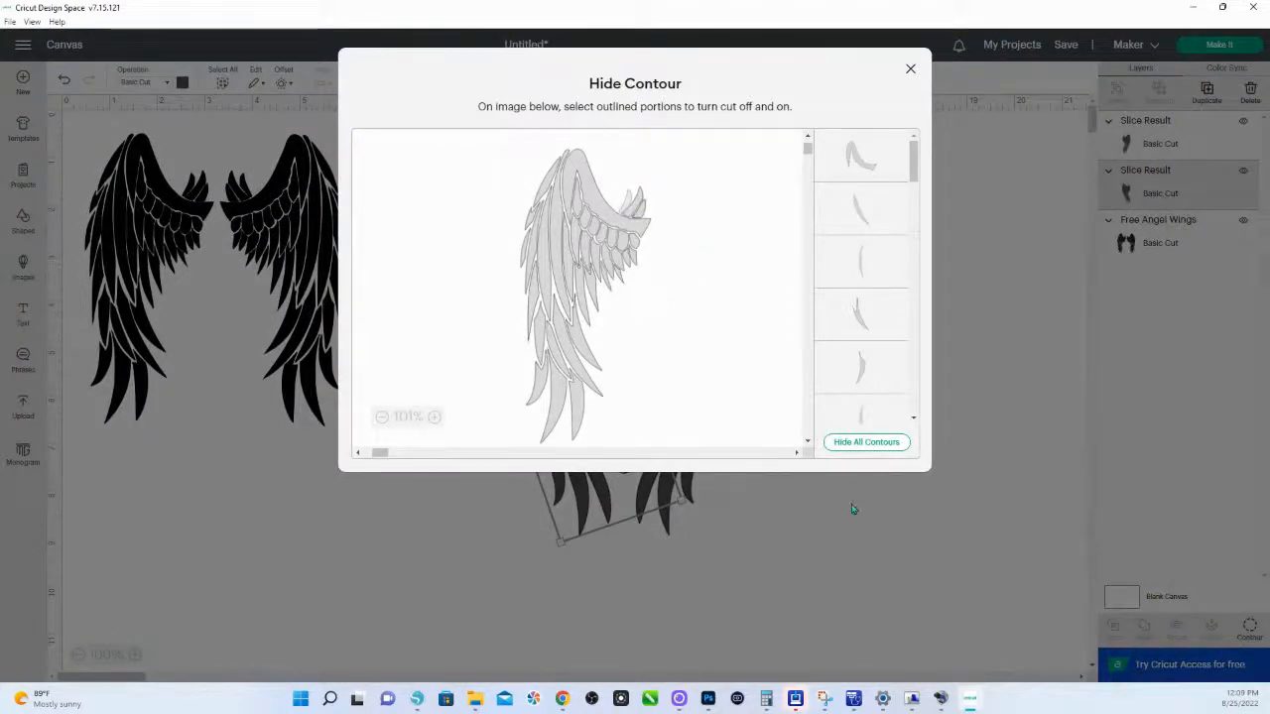
pyautogui.click(866, 444)
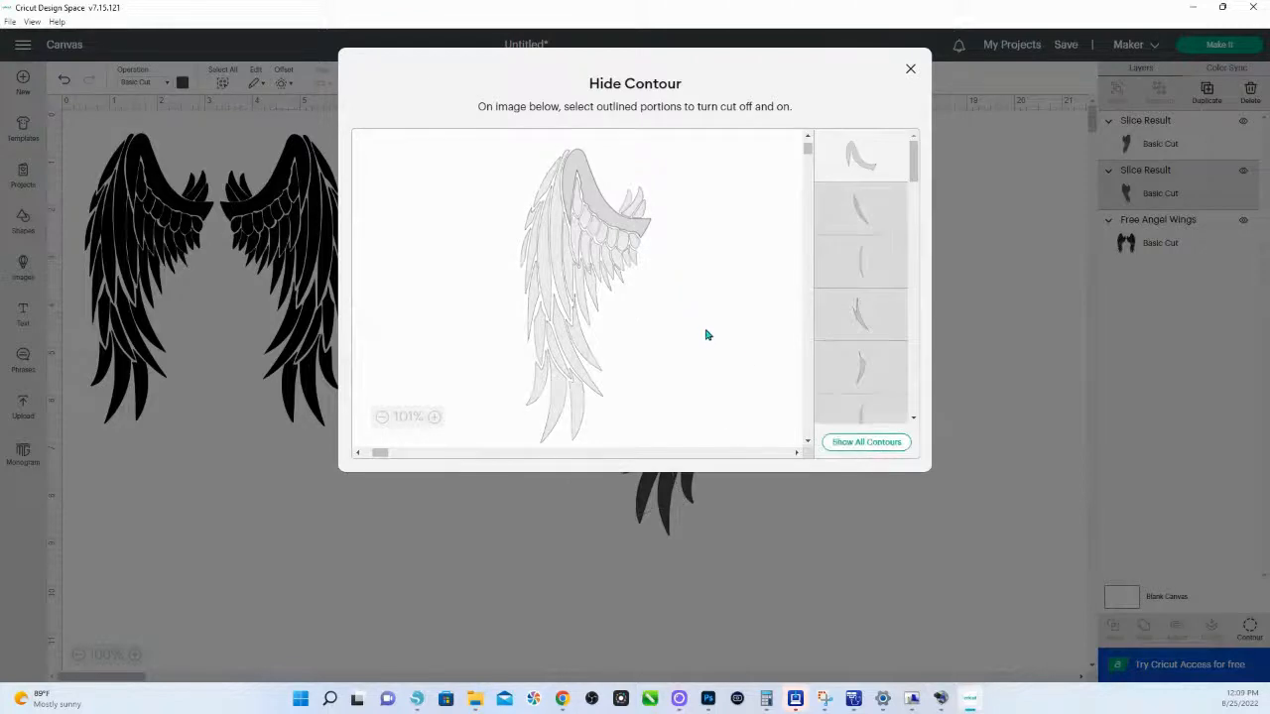
pyautogui.click(910, 68)
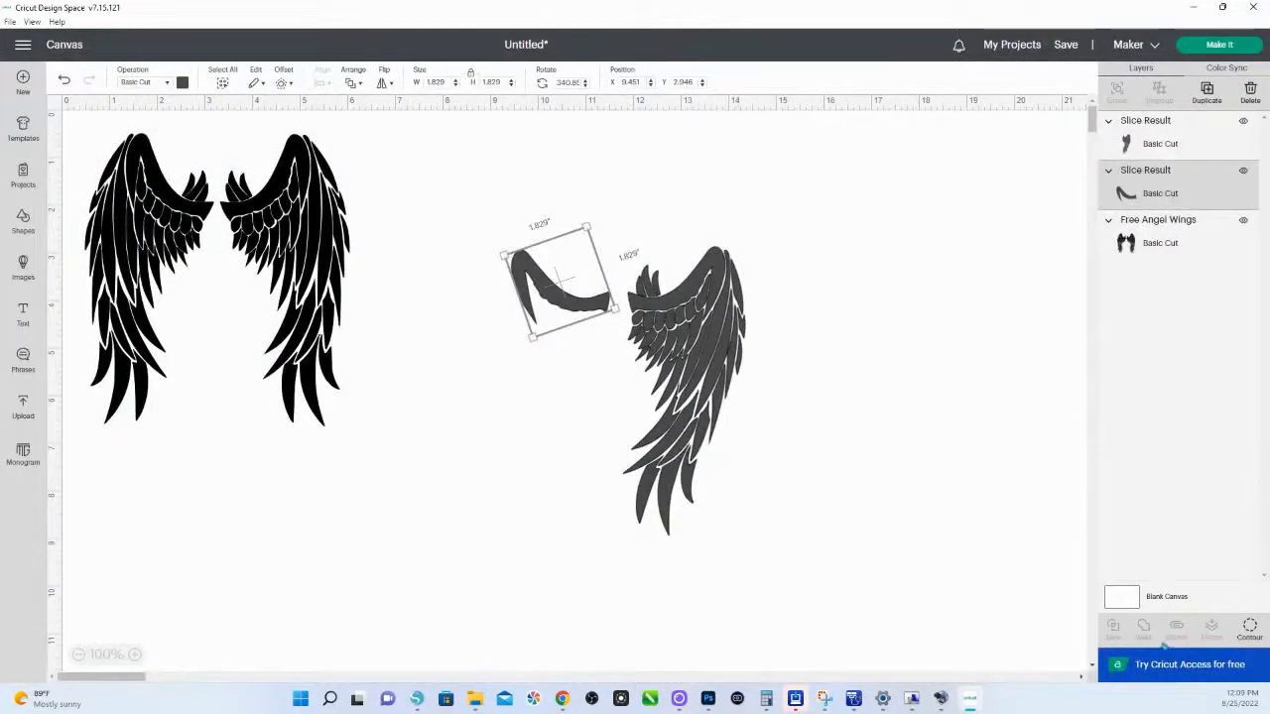
pyautogui.hotkey('ctrl', 'z')
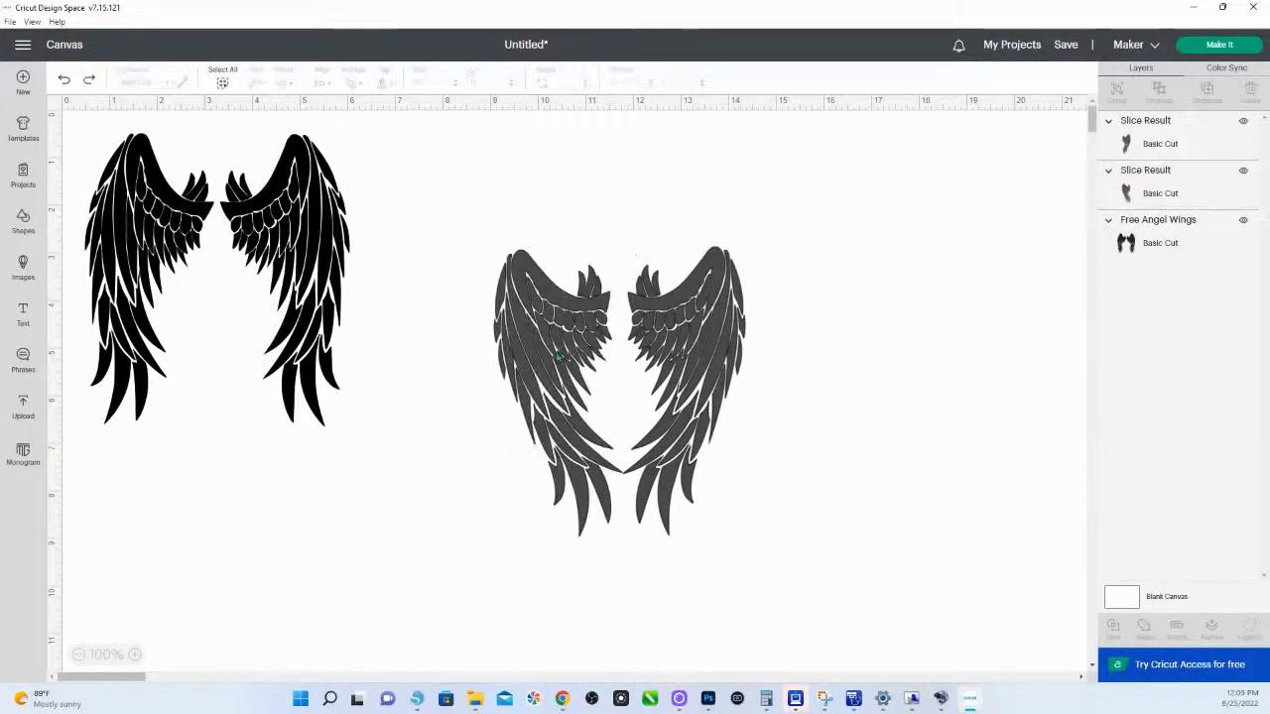
# Hide the contours of the small upright feathers above the inner tip of the left sliced wing.
pyautogui.click(558, 373)
pyautogui.click(1248, 627)
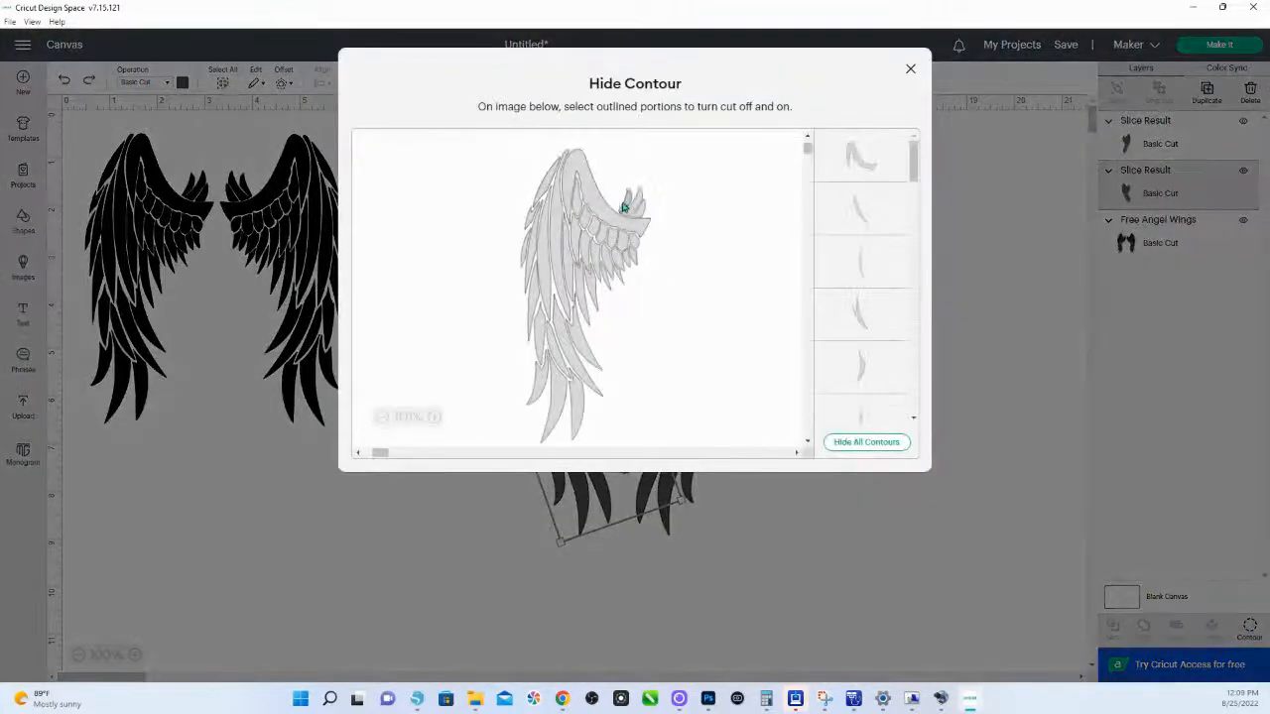
pyautogui.click(910, 69)
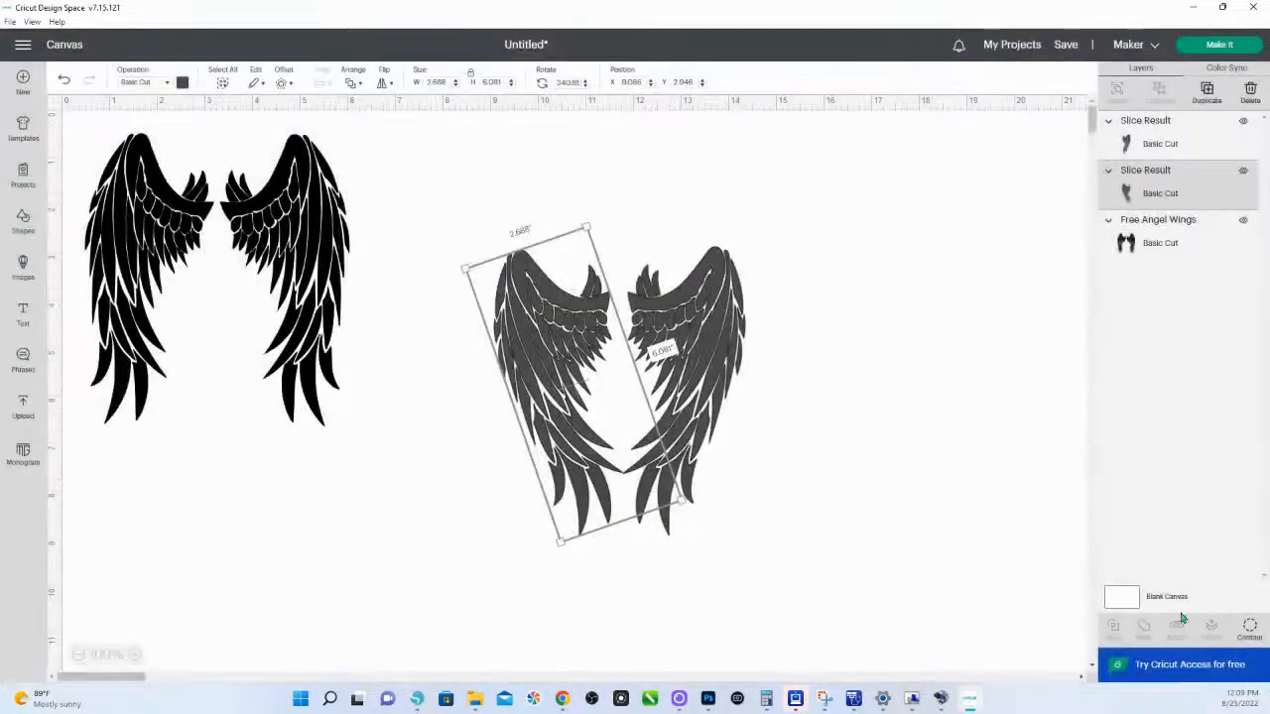
pyautogui.click(1248, 627)
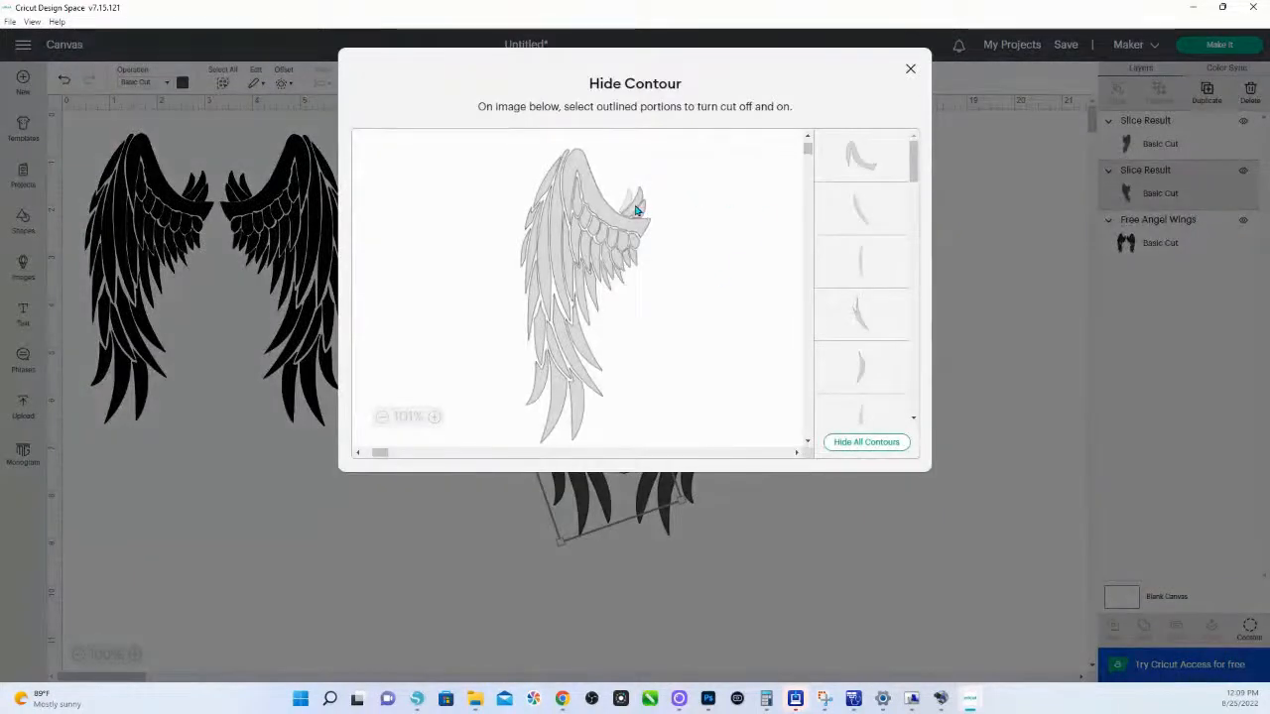
pyautogui.click(910, 72)
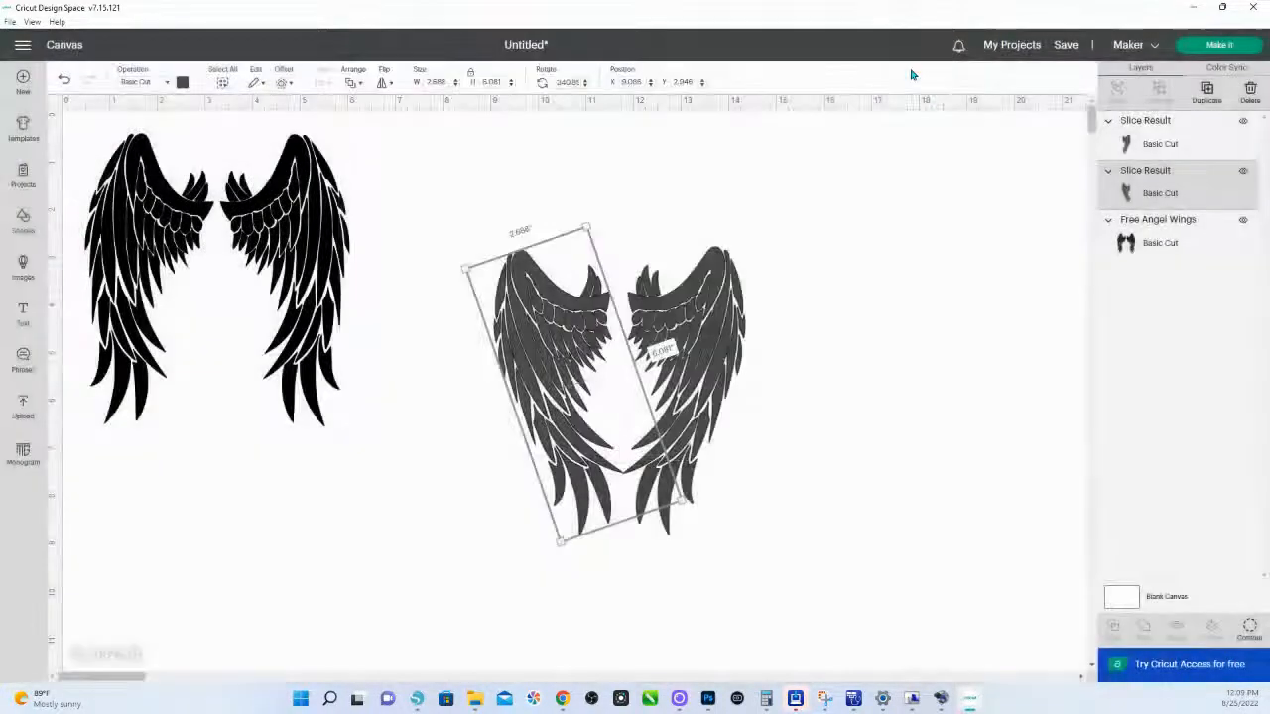
pyautogui.click(1250, 627)
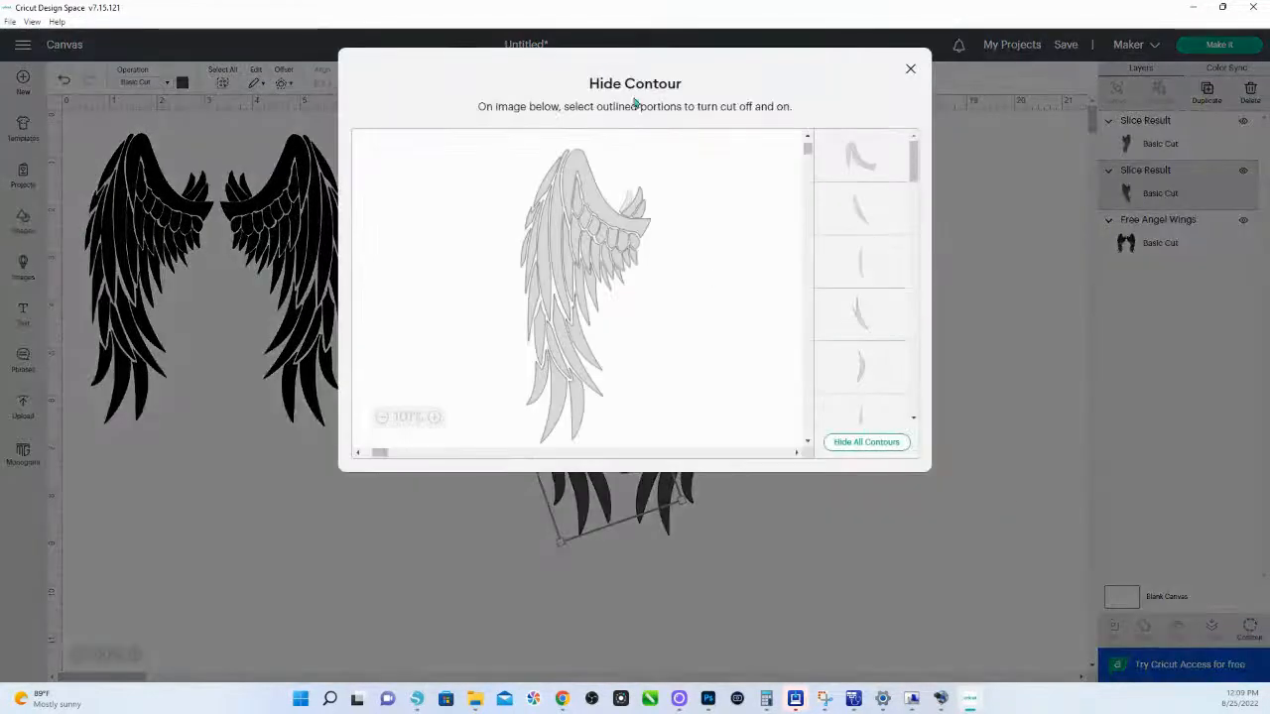
pyautogui.moveTo(602, 84); pyautogui.dragTo(697, 119)
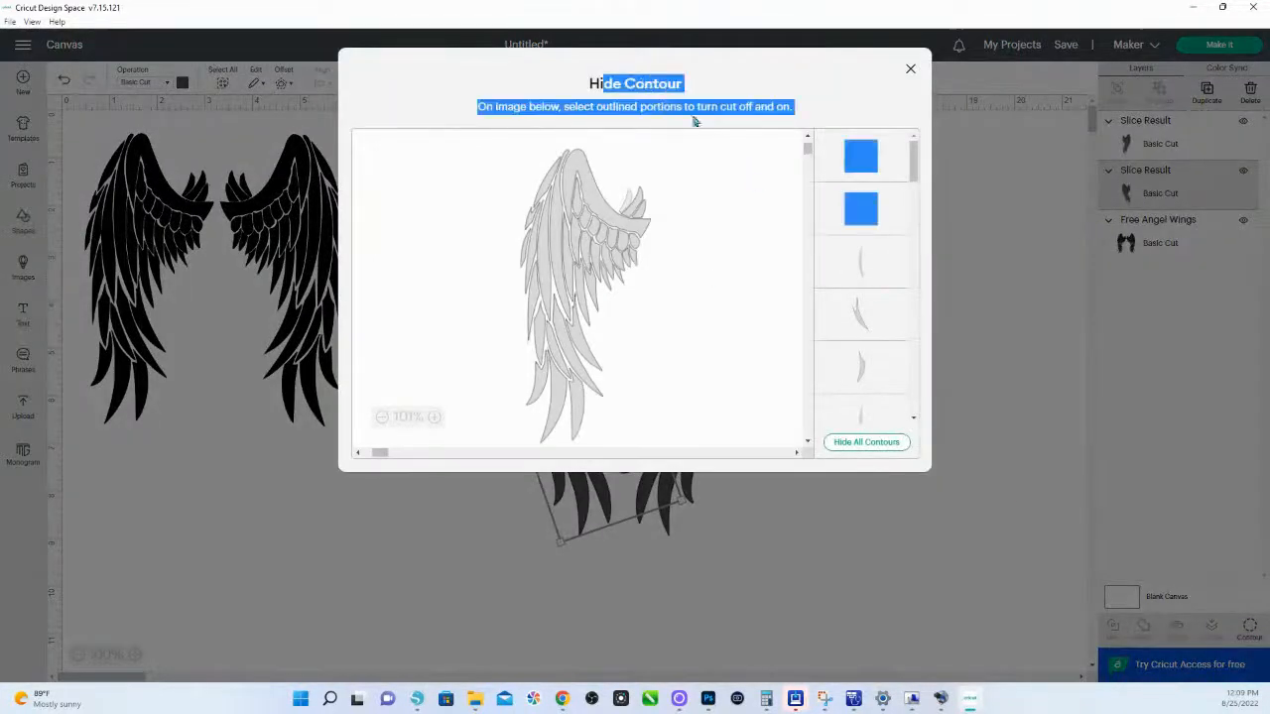
pyautogui.click(643, 215)
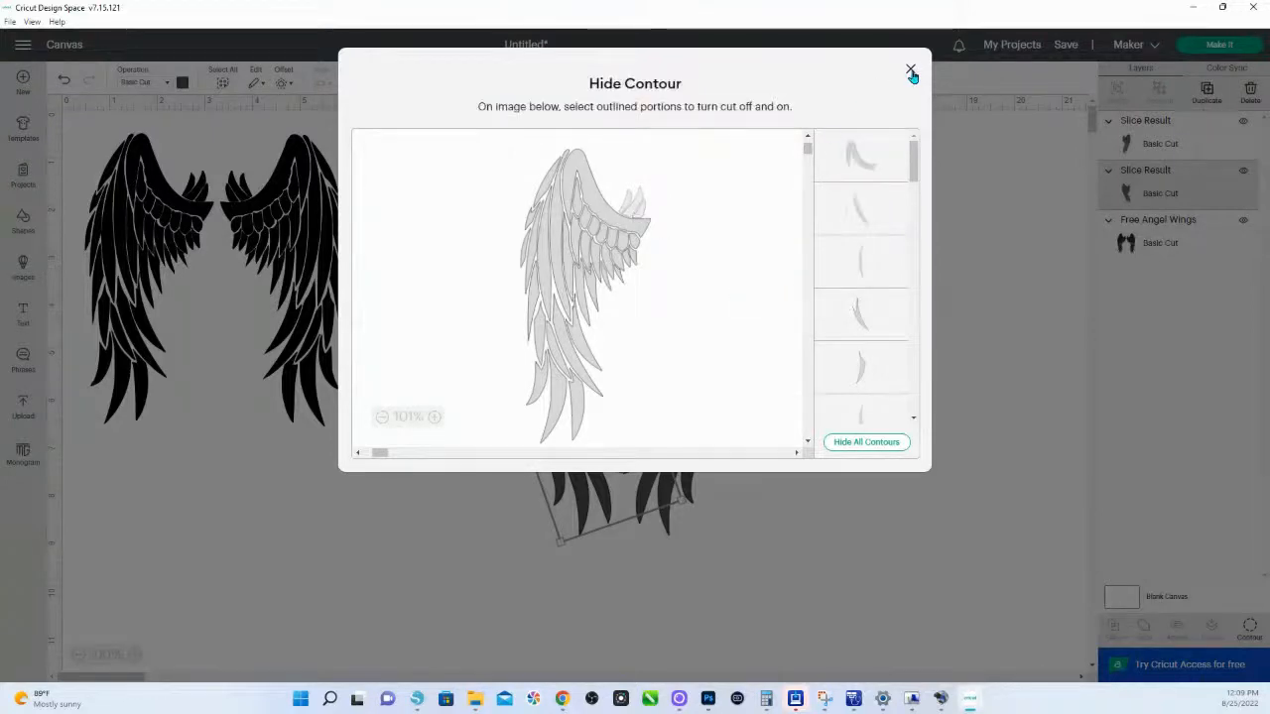
pyautogui.click(910, 68)
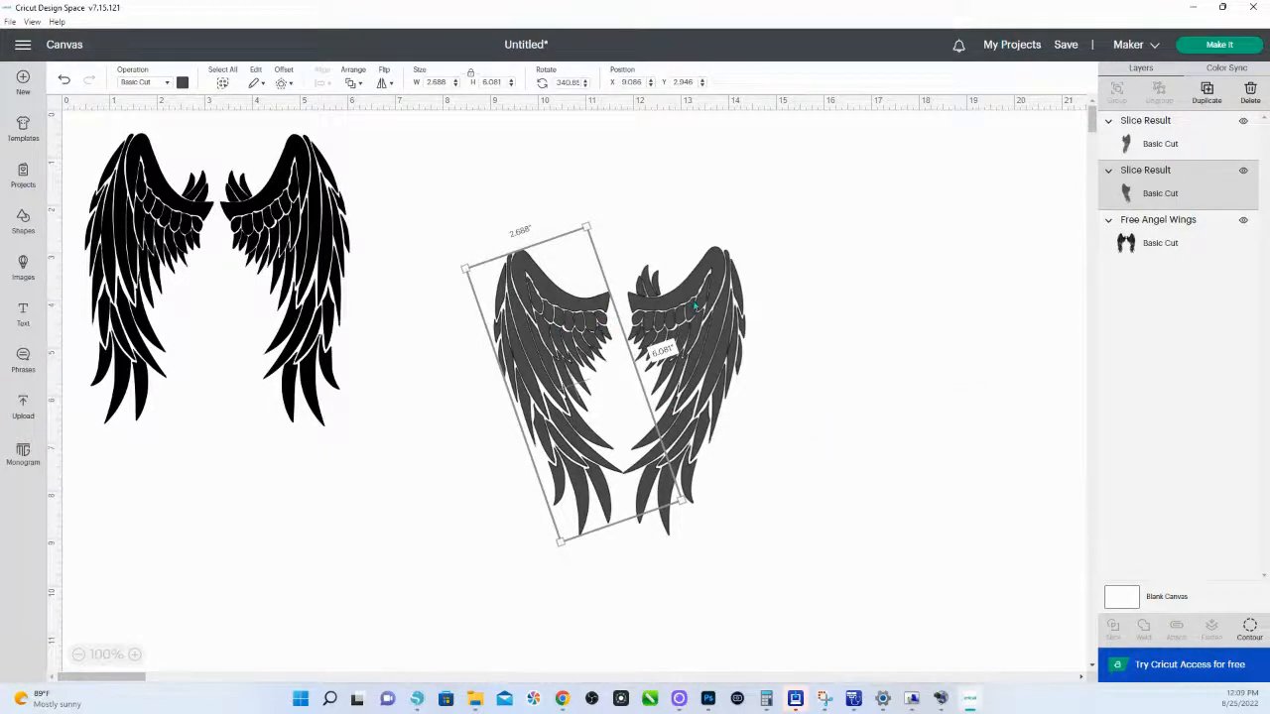
# Try moving the right sliced wing away from the left one, and undo the move.
pyautogui.moveTo(694, 355); pyautogui.dragTo(937, 344)
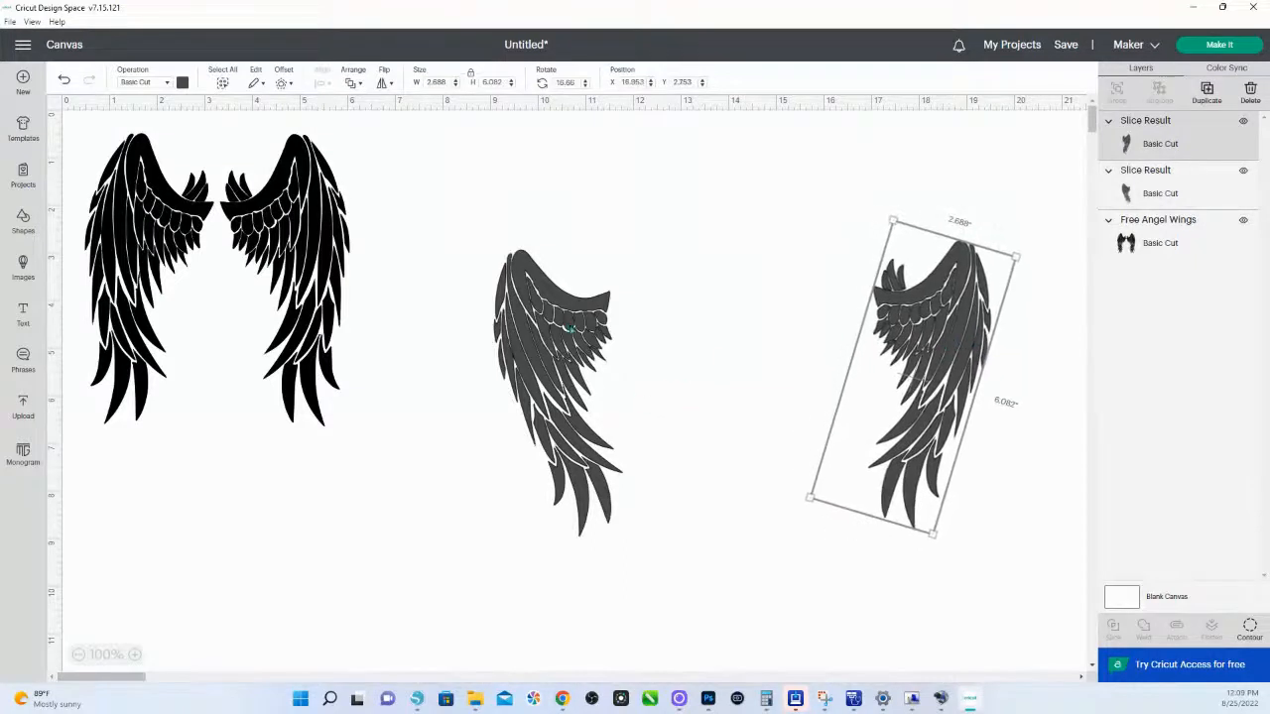
pyautogui.moveTo(918, 347); pyautogui.dragTo(769, 350)
pyautogui.hotkey('ctrl', 'z')
pyautogui.hotkey('ctrl', 'y')
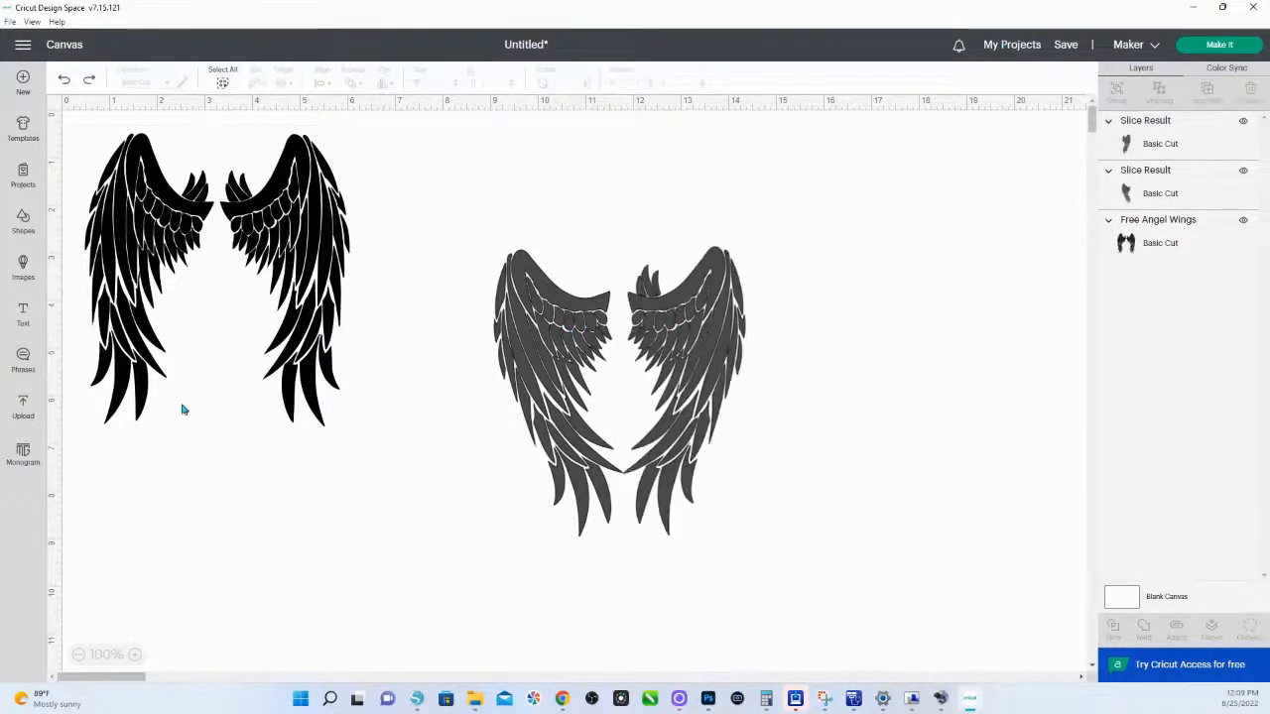
# Add a text object to the canvas and search the Cricut fonts for "monotype".
pyautogui.click(22, 316)
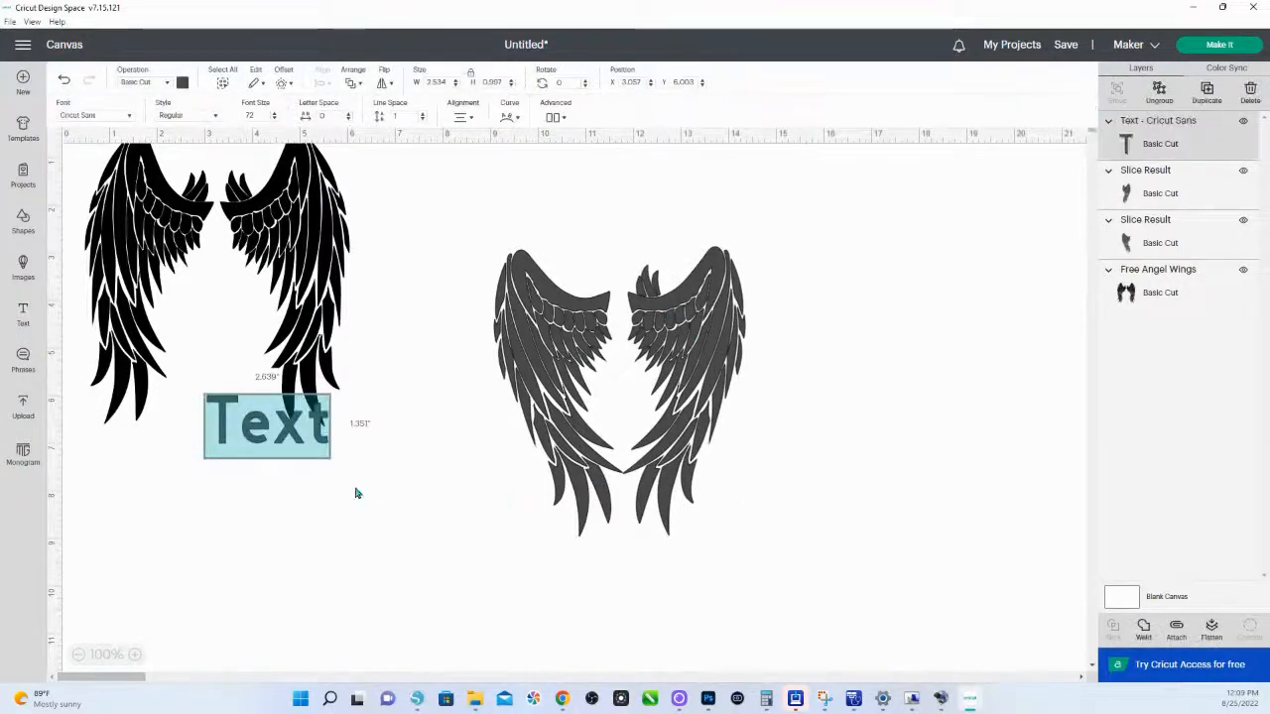
pyautogui.click(107, 116)
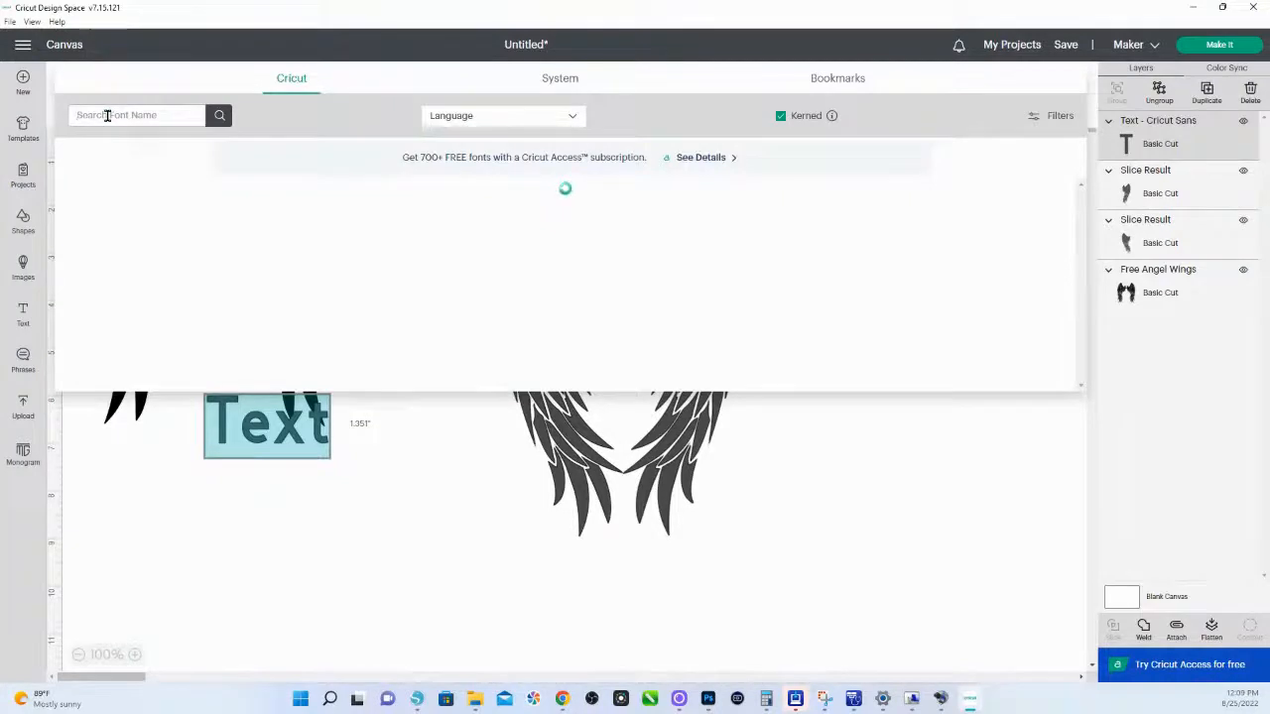
pyautogui.write('mono')
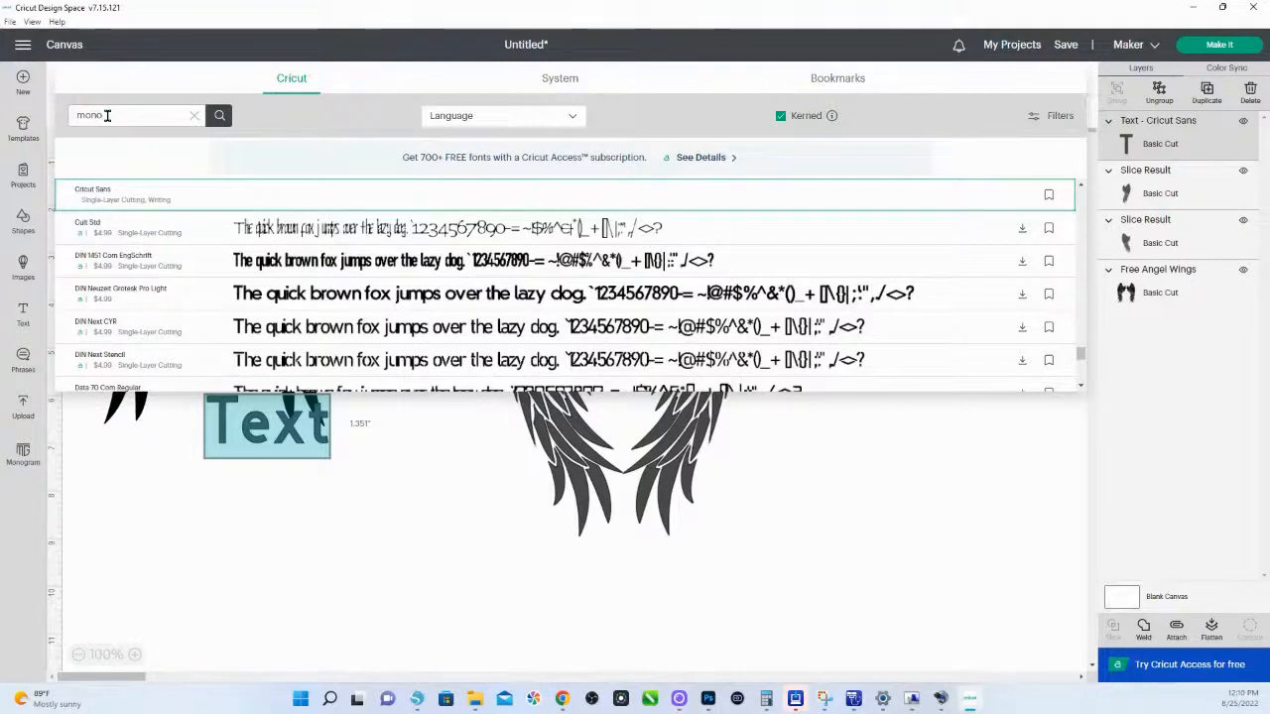
pyautogui.write('type')
pyautogui.press('Return')
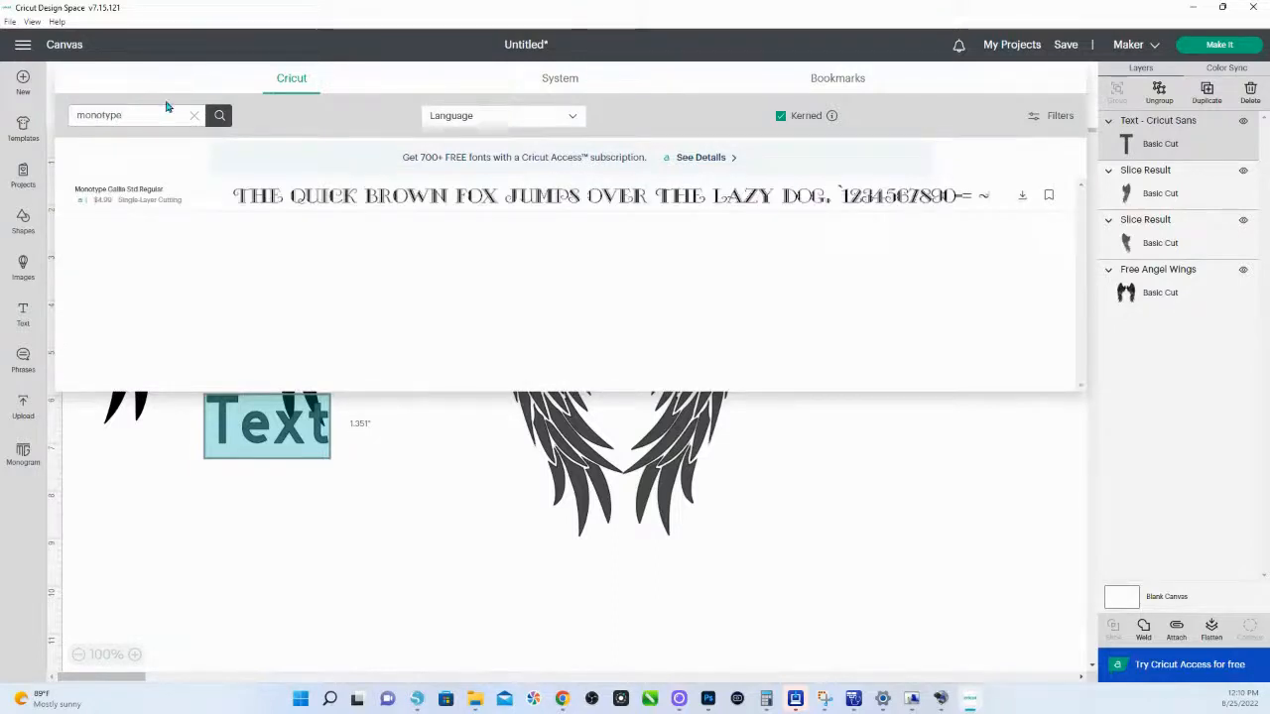
# Search the Cricut fonts for "cursive" after trying the name "cortina".
pyautogui.click(40, 108)
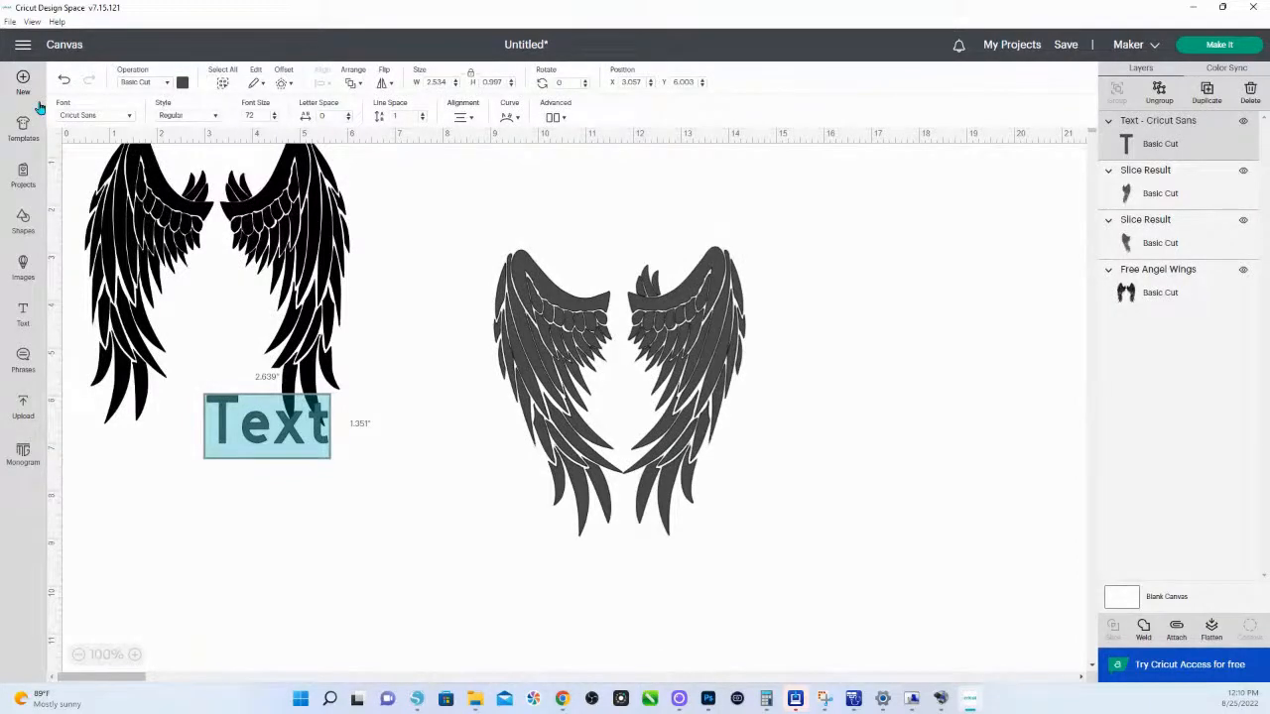
pyautogui.click(93, 117)
pyautogui.moveTo(127, 117); pyautogui.dragTo(68, 117)
pyautogui.write('cortina')
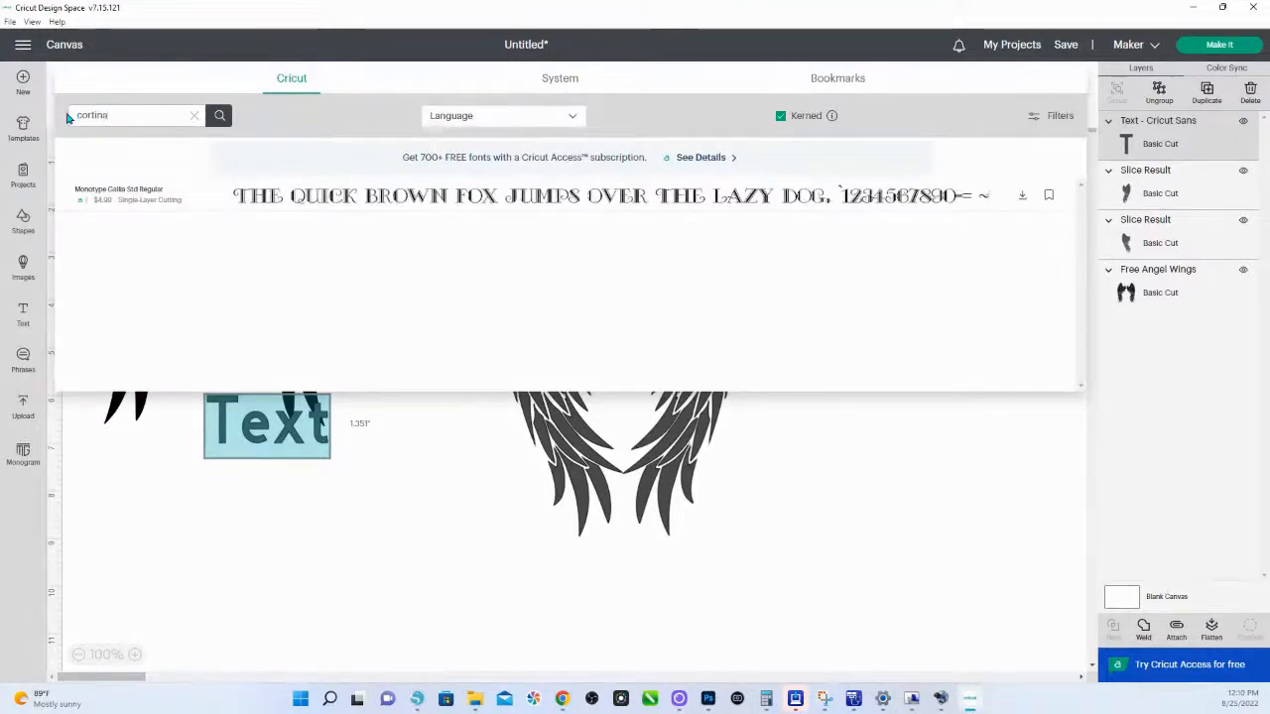
pyautogui.press('BackSpace')
pyautogui.press('BackSpace')
pyautogui.press('BackSpace')
pyautogui.press('BackSpace')
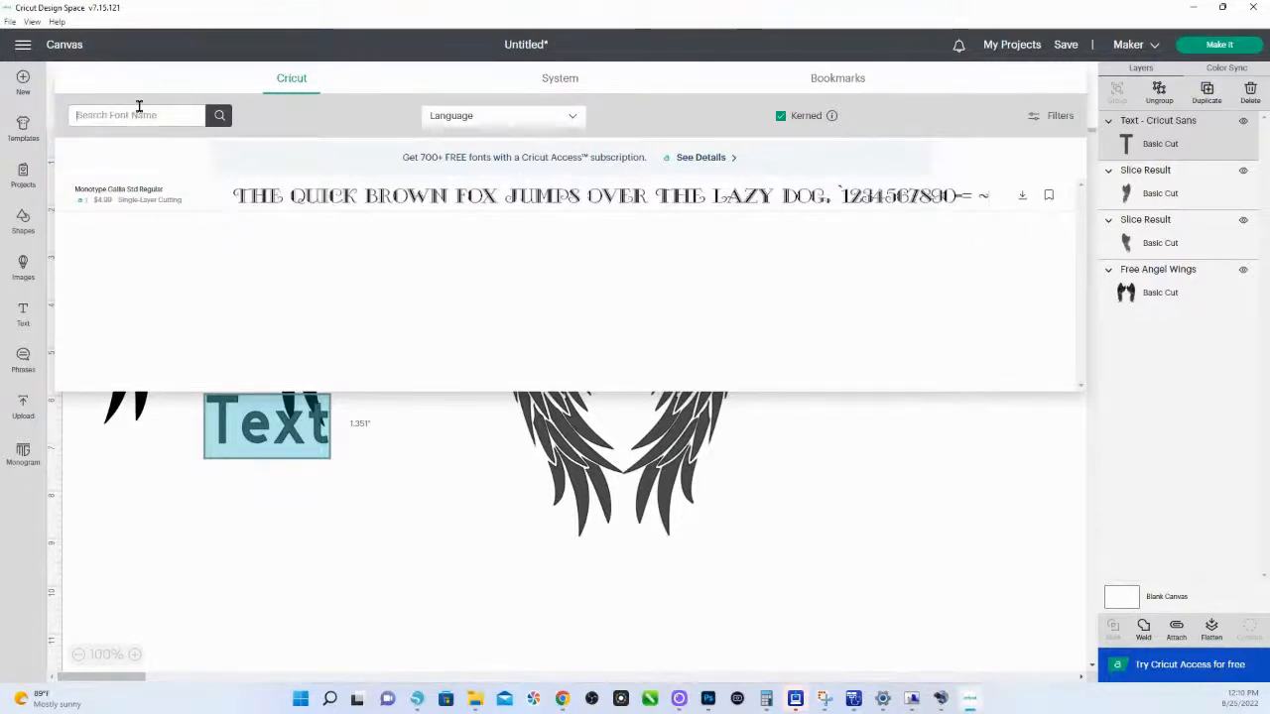
pyautogui.write('cursive')
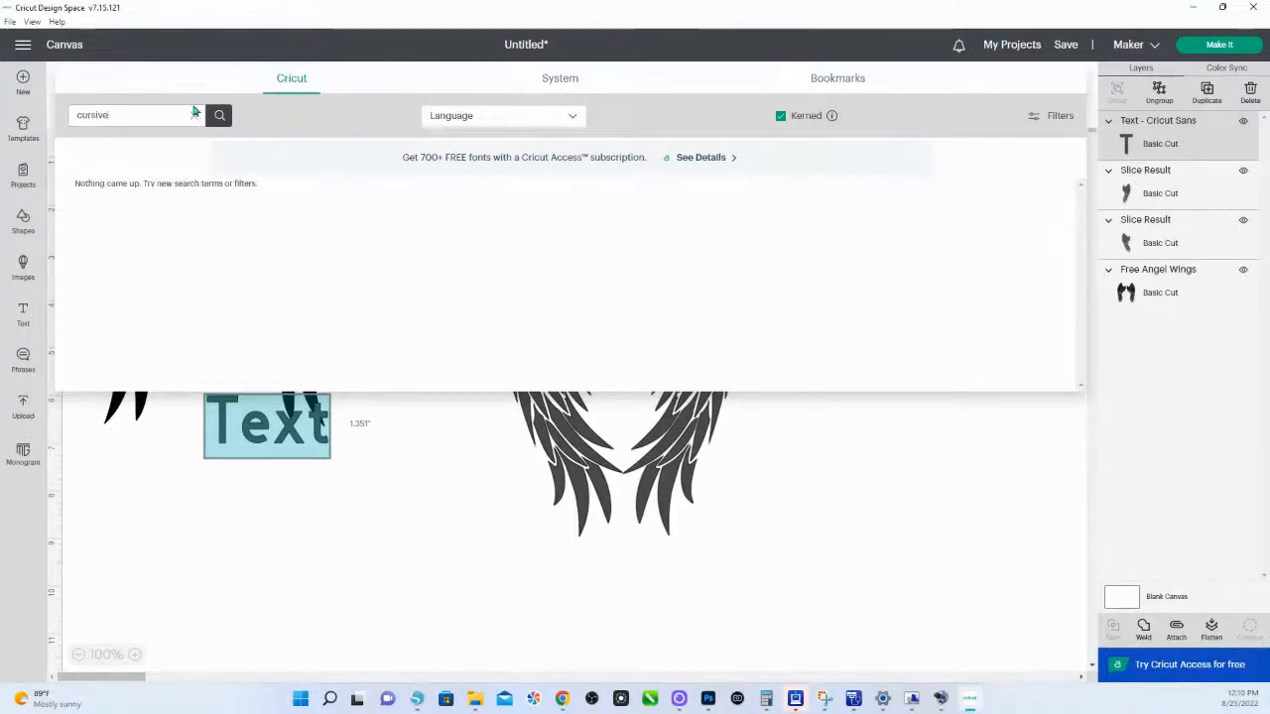
# Search the system fonts for "monotype" and apply Monotype Corsiva to the text object.
pyautogui.click(560, 79)
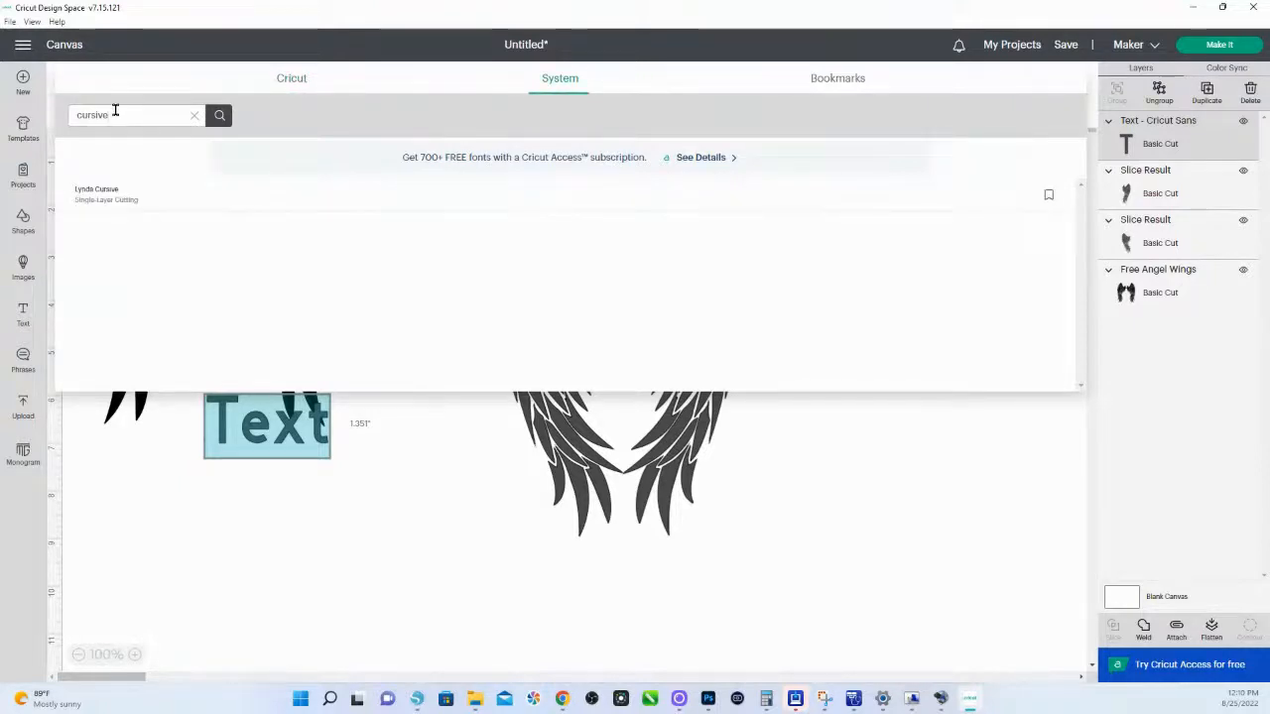
pyautogui.click(29, 111)
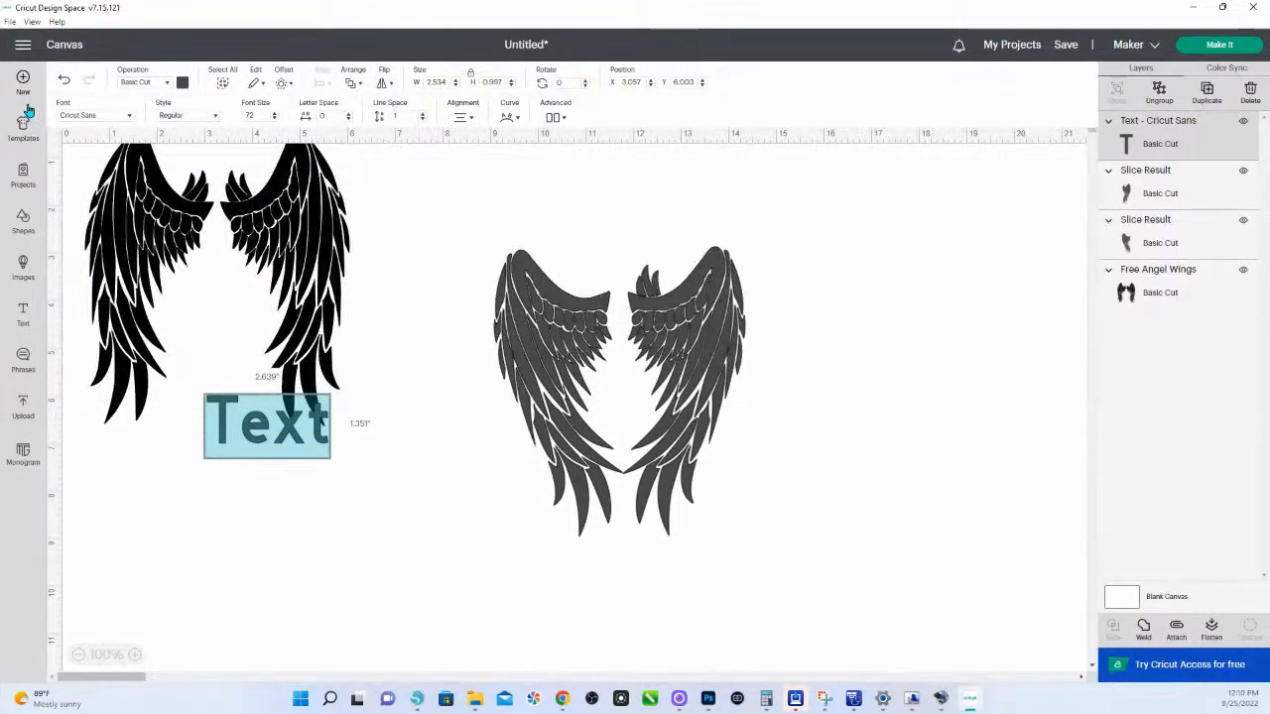
pyautogui.click(113, 115)
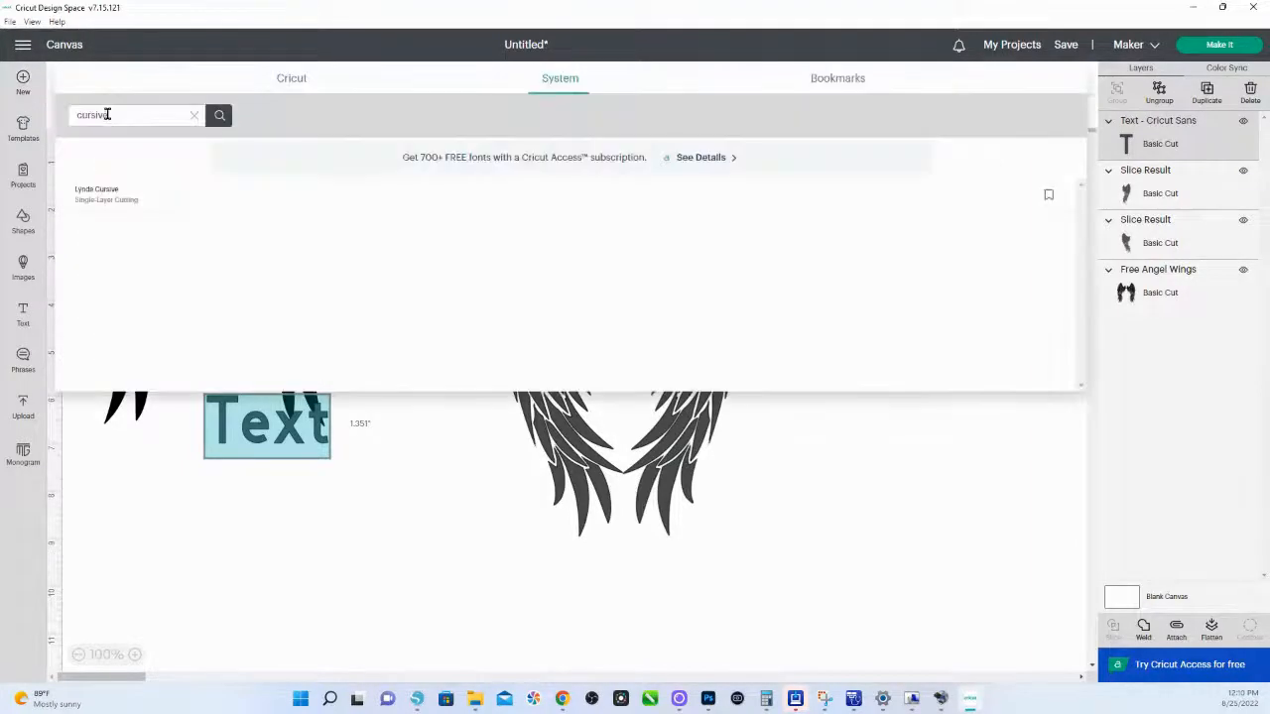
pyautogui.moveTo(134, 118); pyautogui.dragTo(43, 124)
pyautogui.click(45, 117)
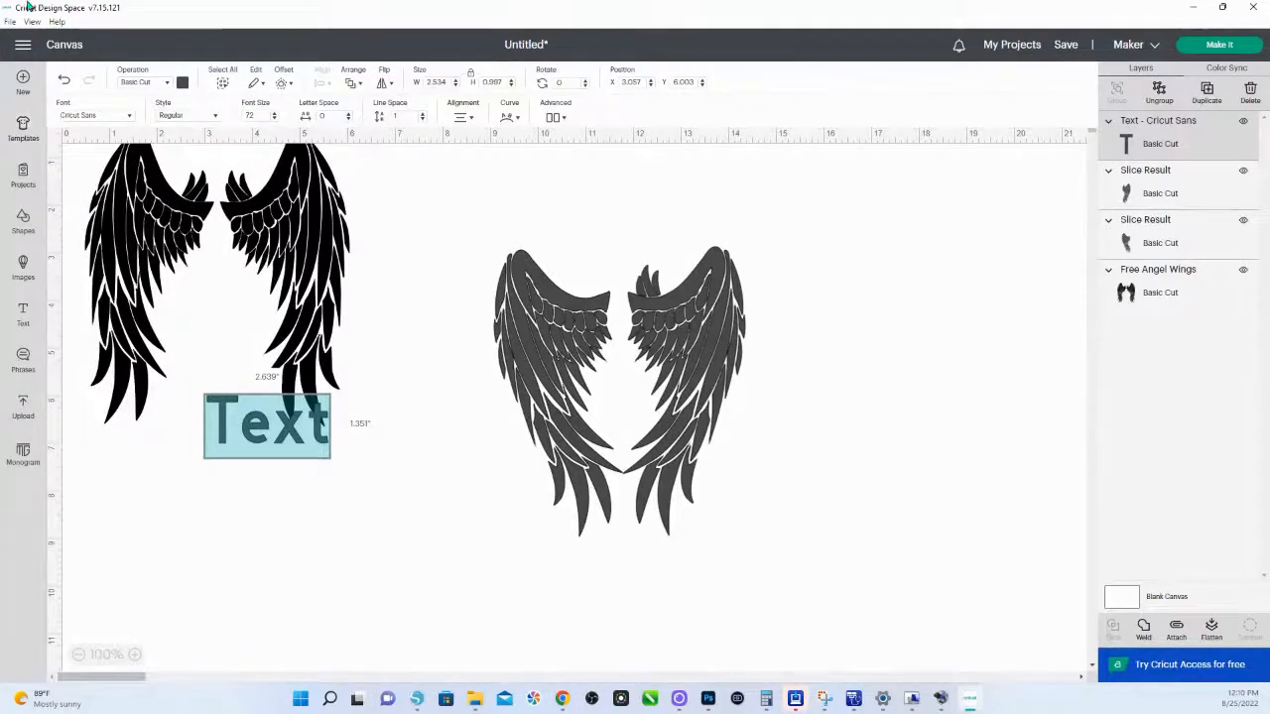
pyautogui.click(116, 117)
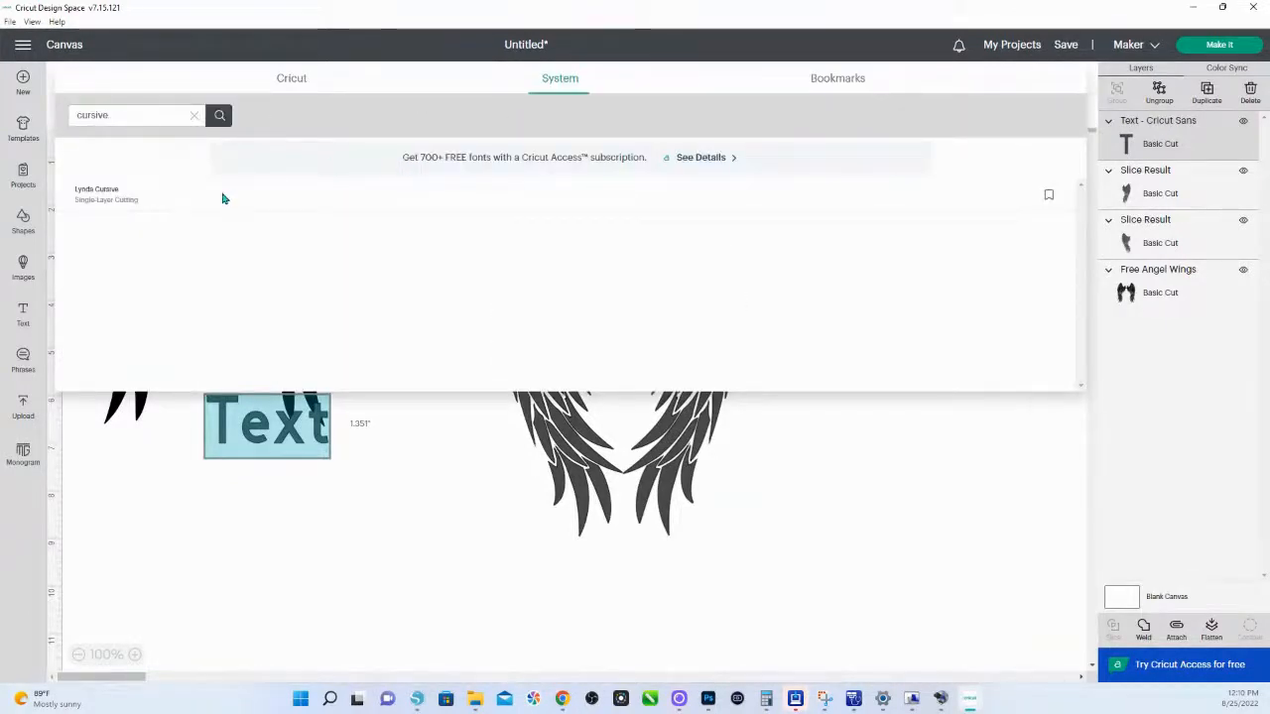
pyautogui.doubleClick(95, 111)
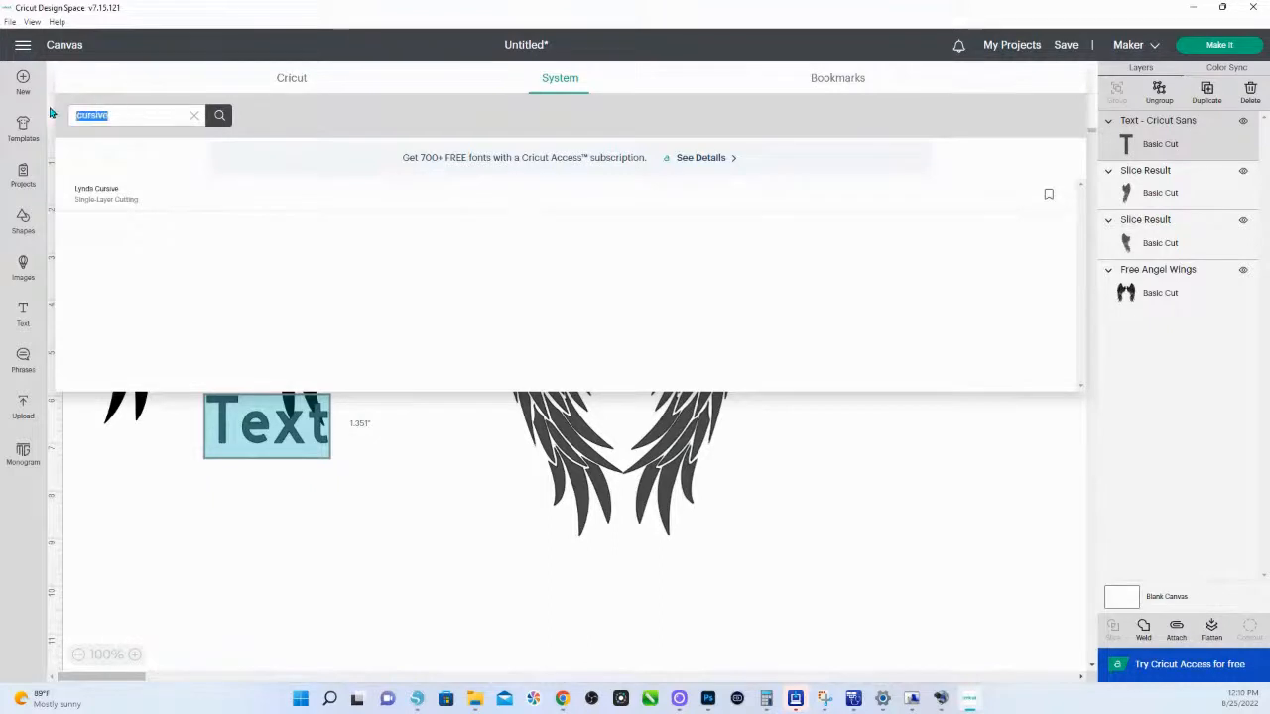
pyautogui.write('mo')
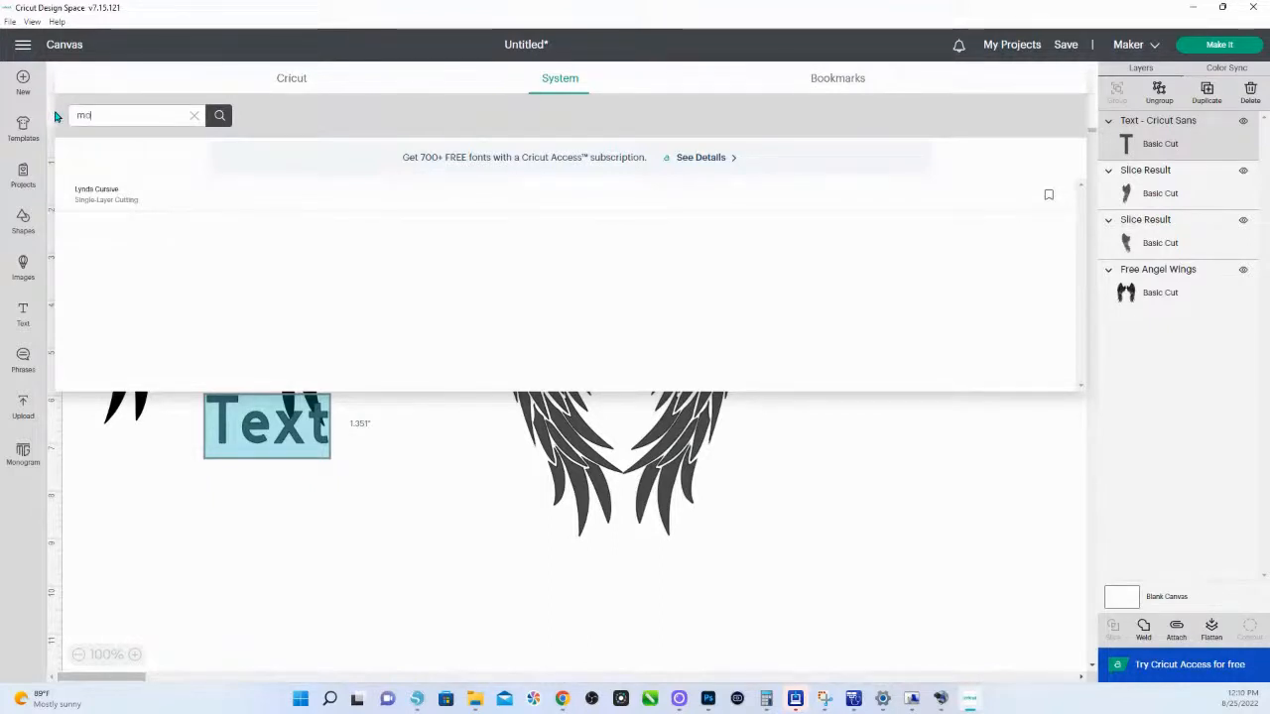
pyautogui.write('notype')
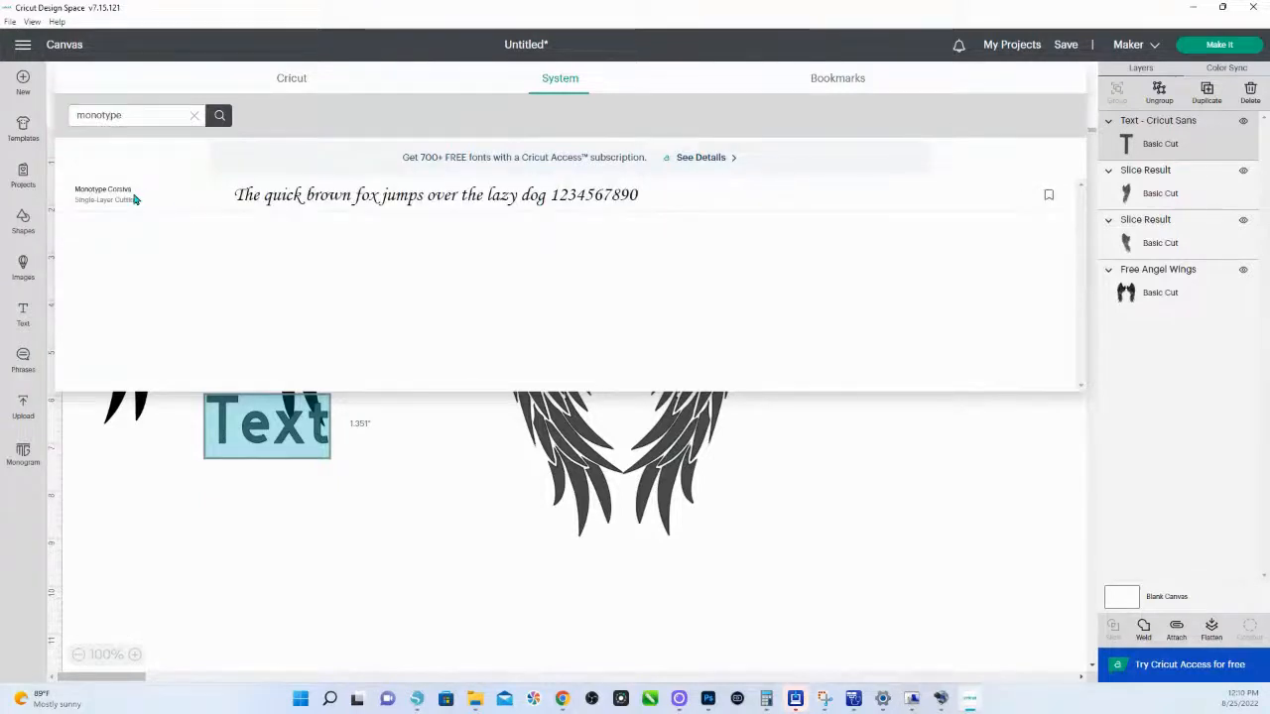
pyautogui.click(135, 200)
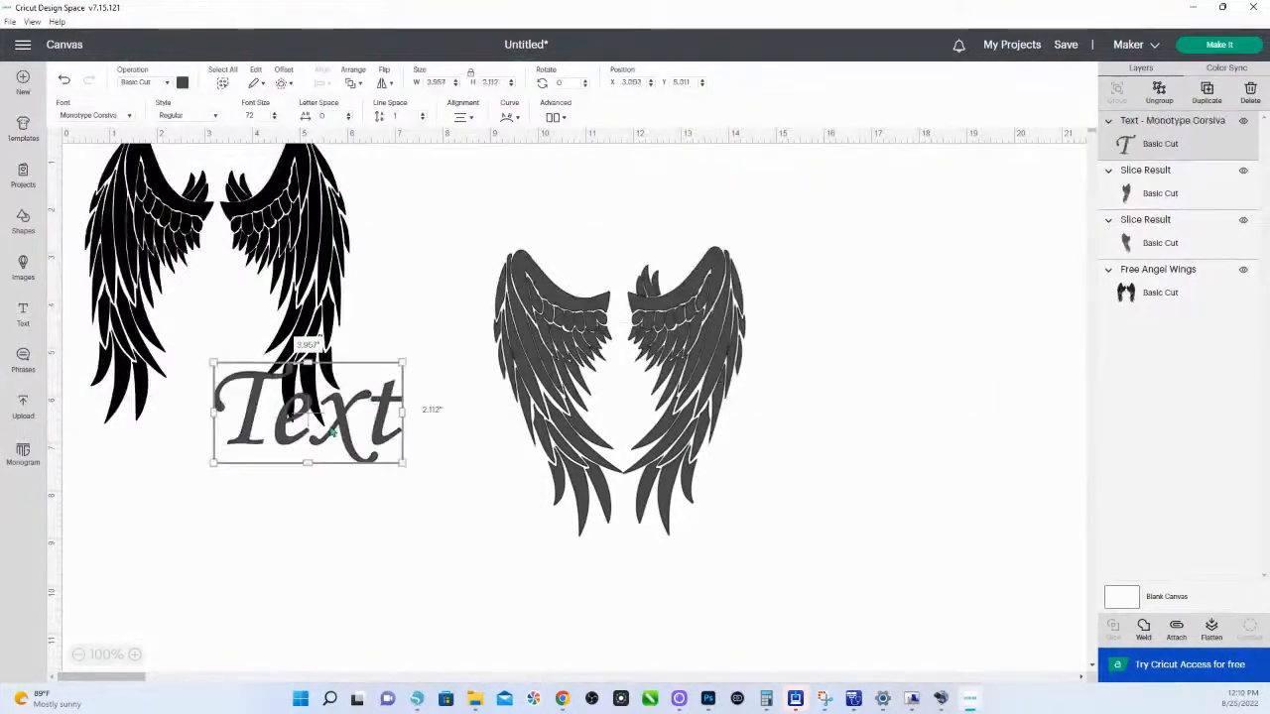
# Move the text object slightly down and replace its placeholder wording with "My Husband".
pyautogui.moveTo(331, 438); pyautogui.dragTo(359, 458)
pyautogui.doubleClick(362, 454)
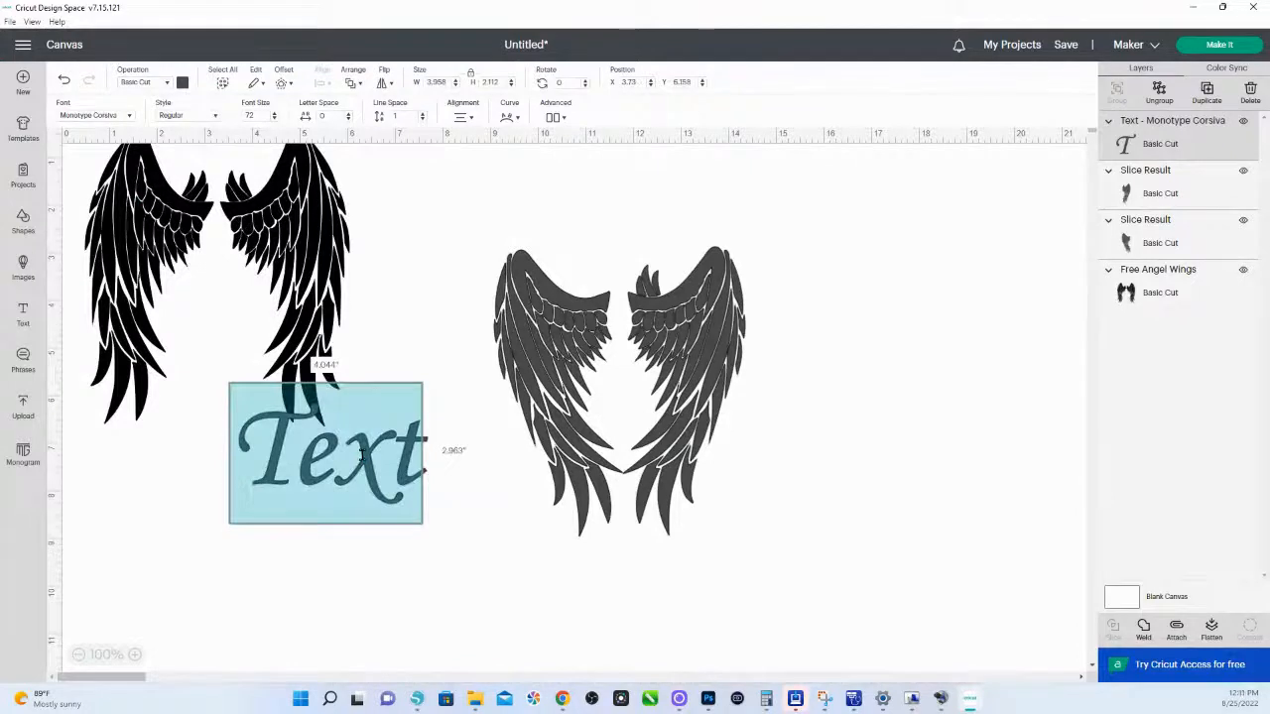
pyautogui.write('My')
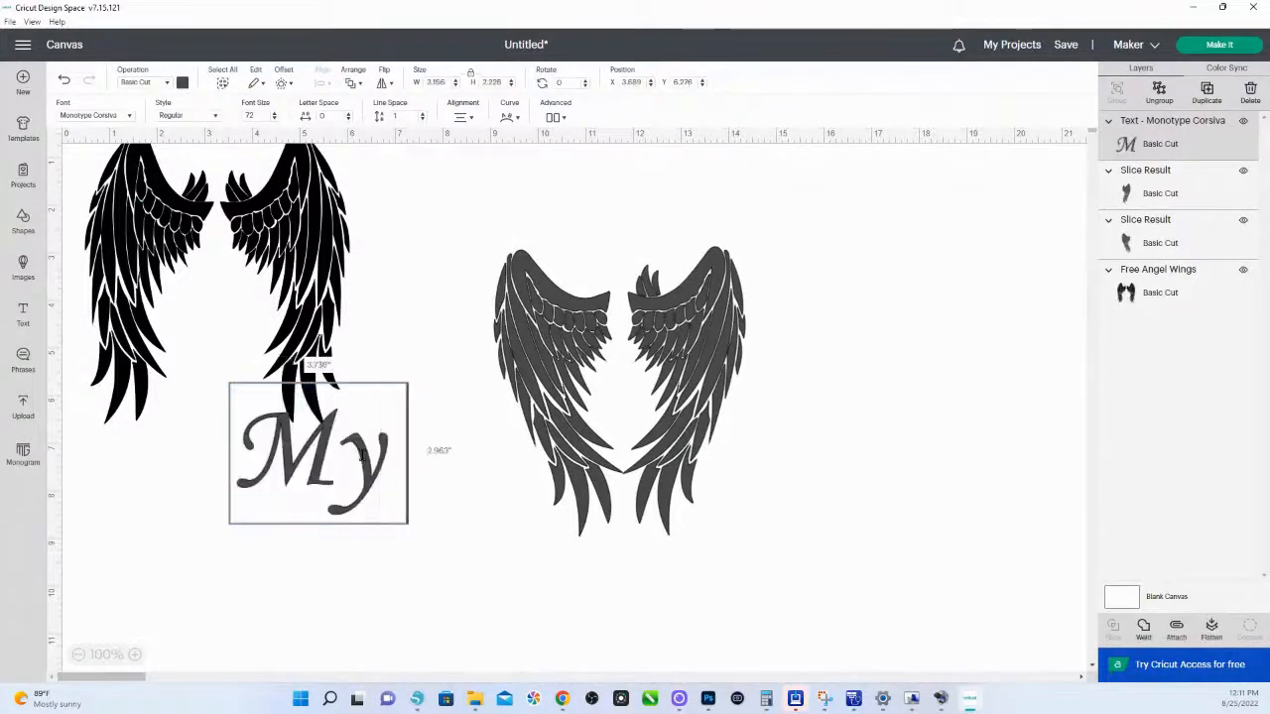
pyautogui.write(' hu')
pyautogui.press('BackSpace')
pyautogui.press('BackSpace')
pyautogui.press('BackSpace')
pyautogui.write('H')
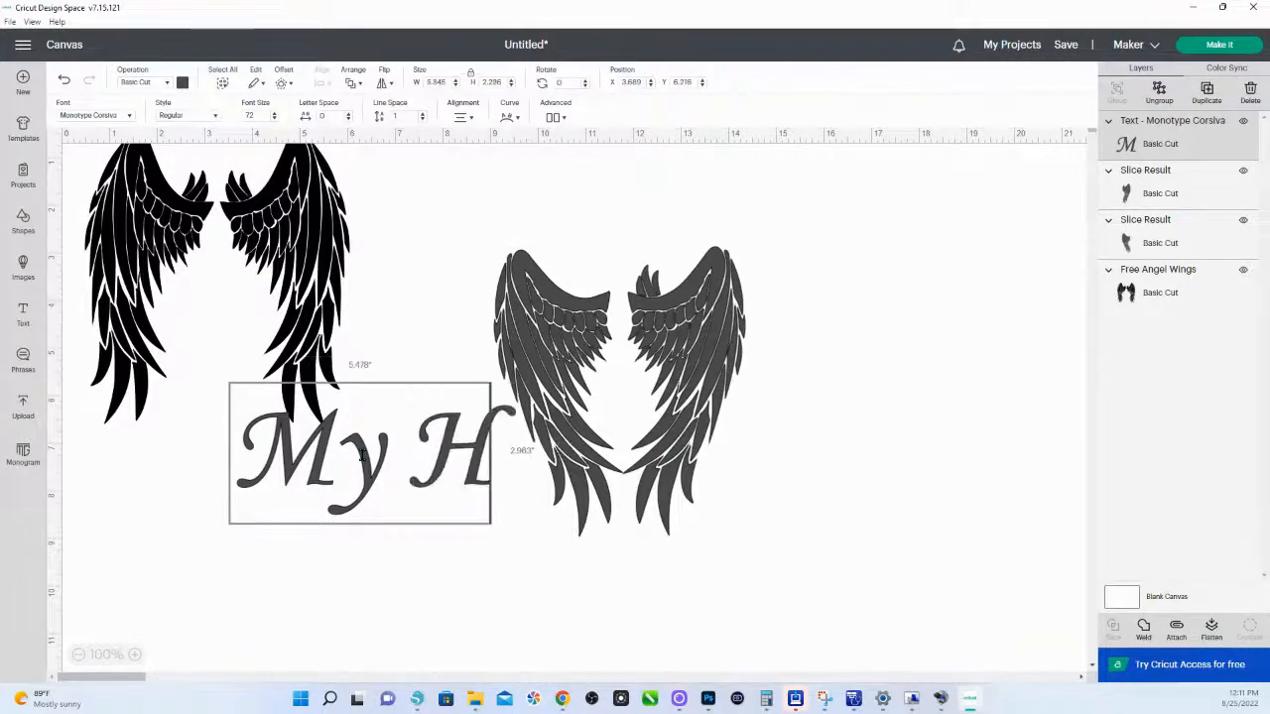
pyautogui.write('usba')
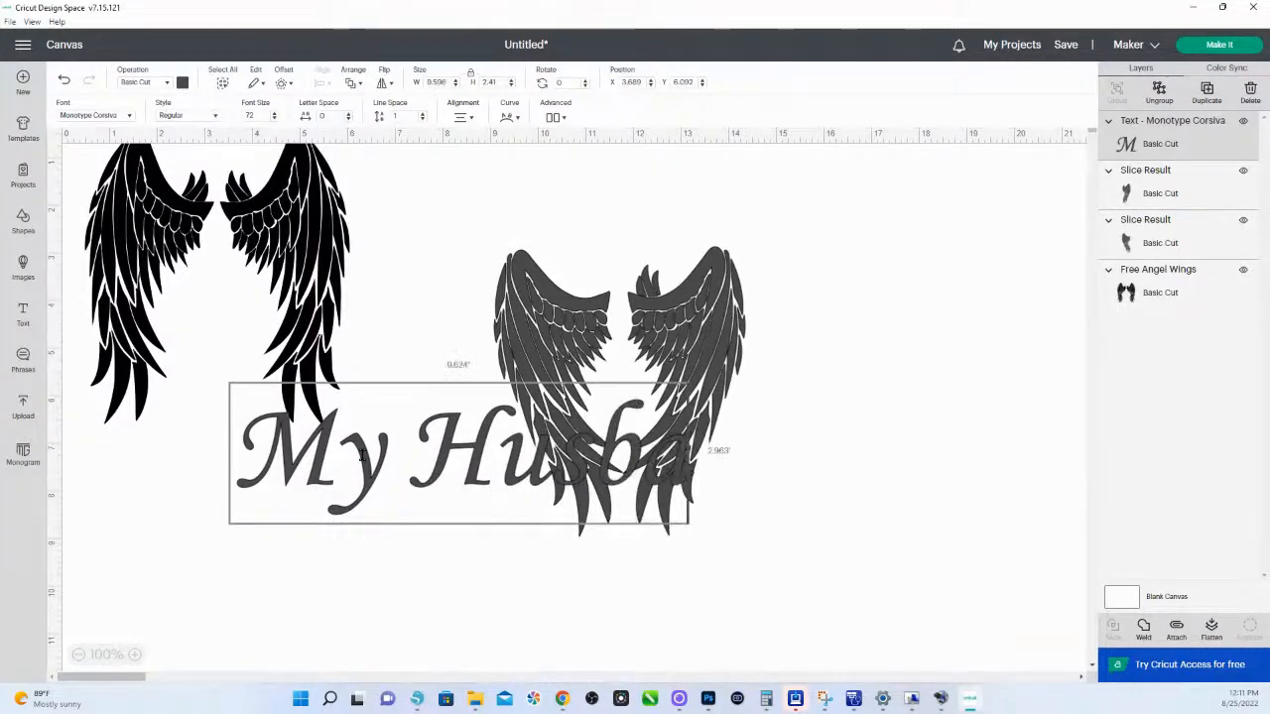
pyautogui.write('n')
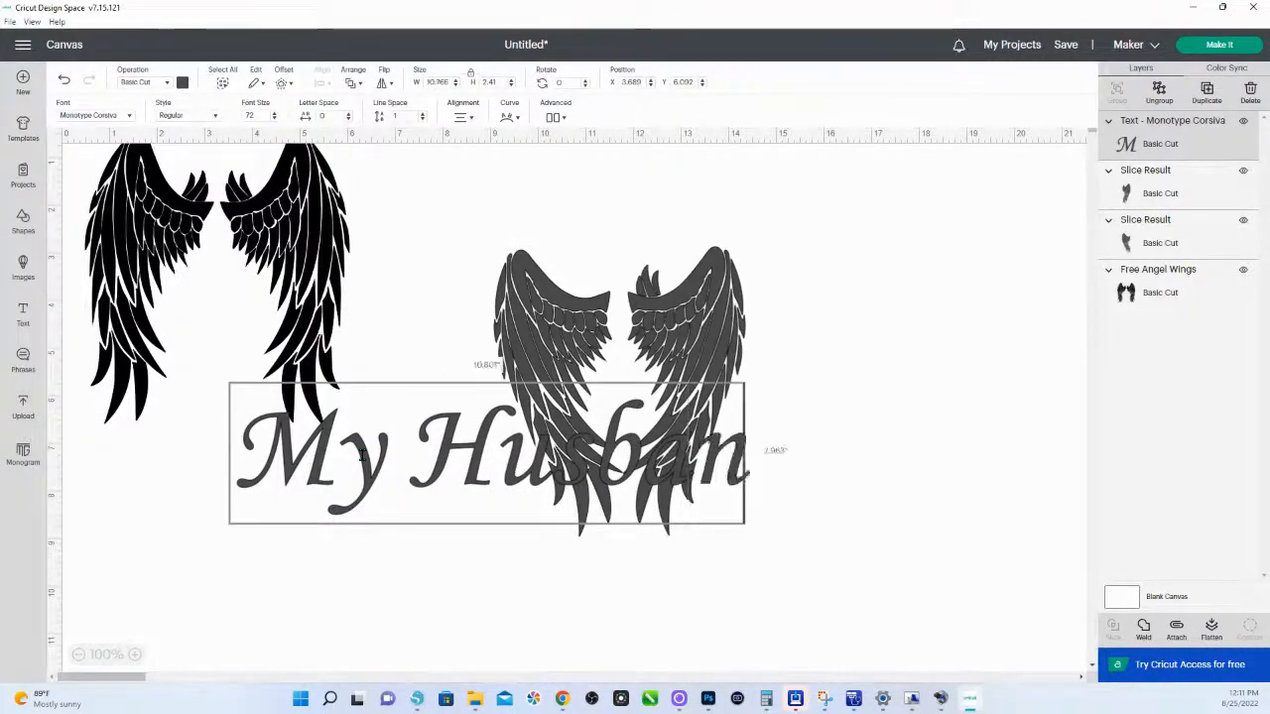
pyautogui.write('d')
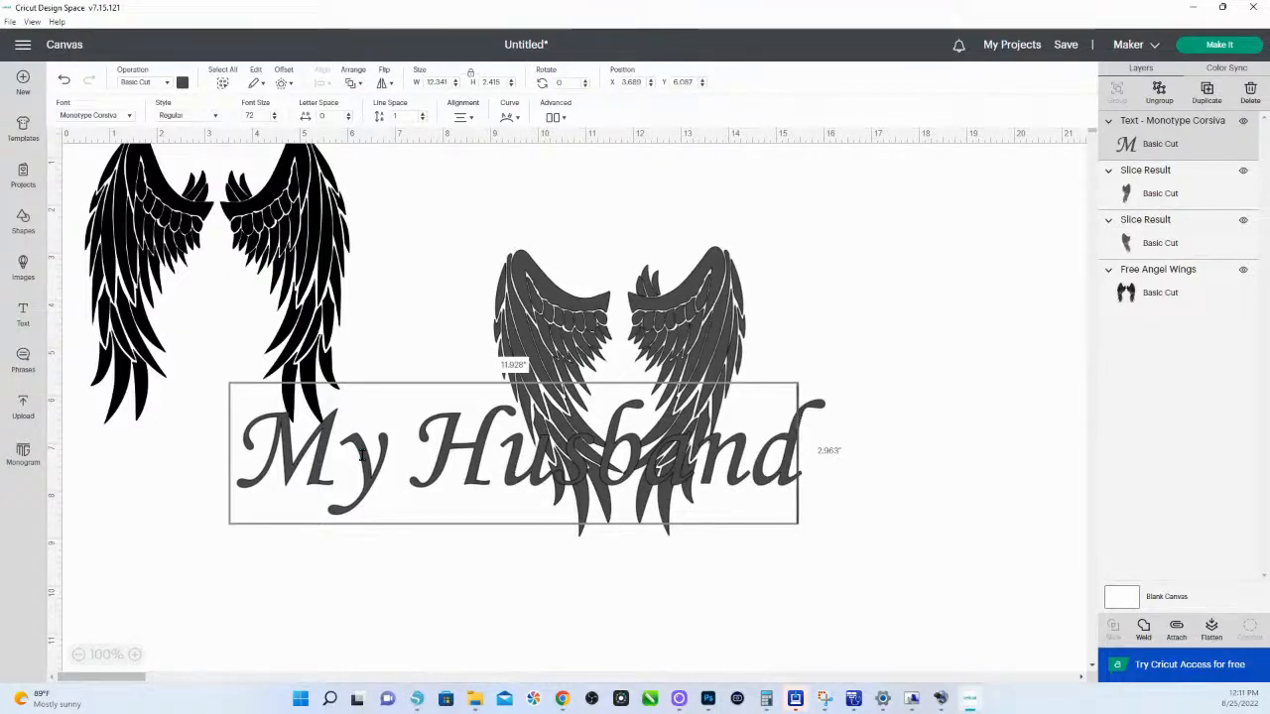
# Extend the text with three more lines reading "is my", "Guardian Angel" and "Watching Over Me".
pyautogui.press('Return')
pyautogui.write('is my')
pyautogui.press('Return')
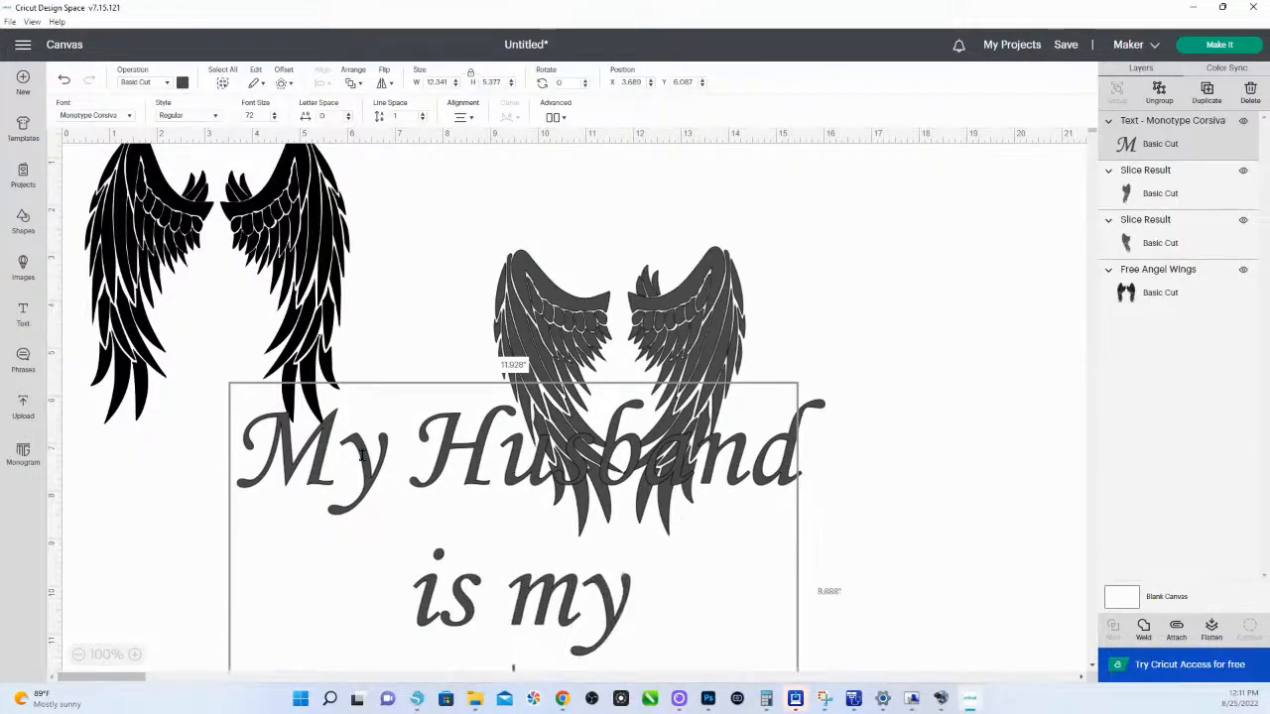
pyautogui.write('Gua')
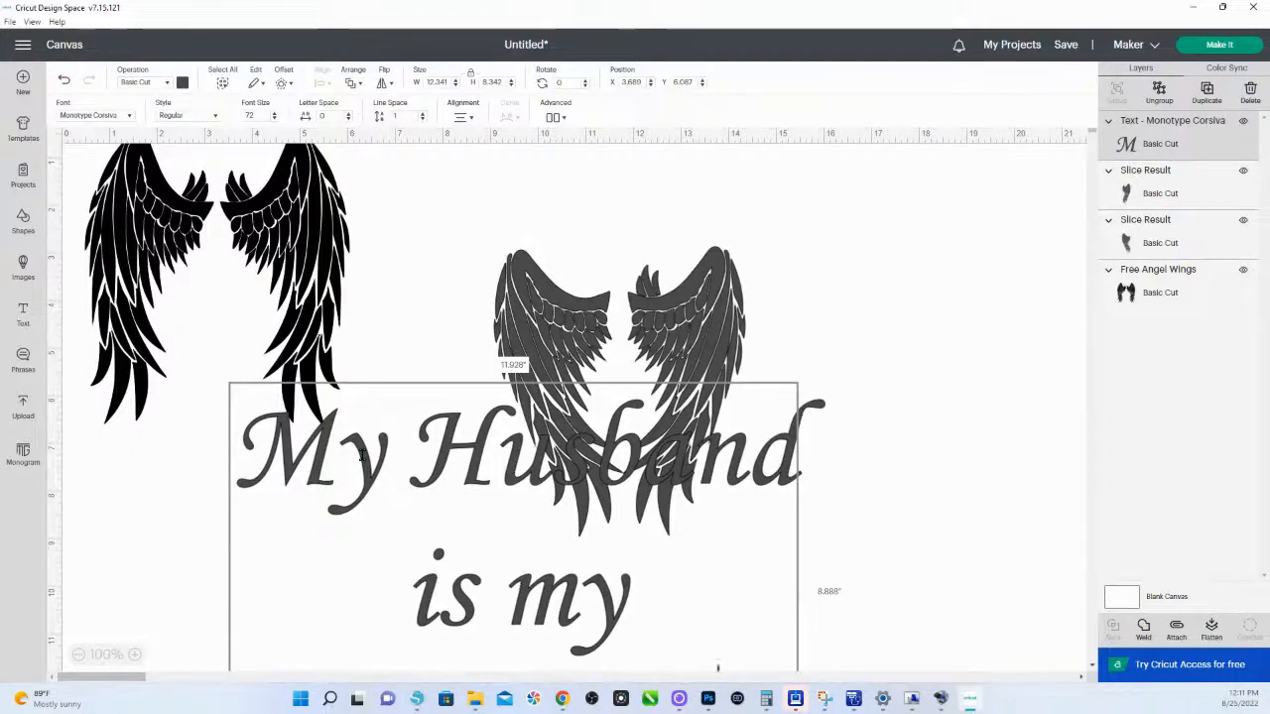
pyautogui.write(' gel')
pyautogui.press('Return')
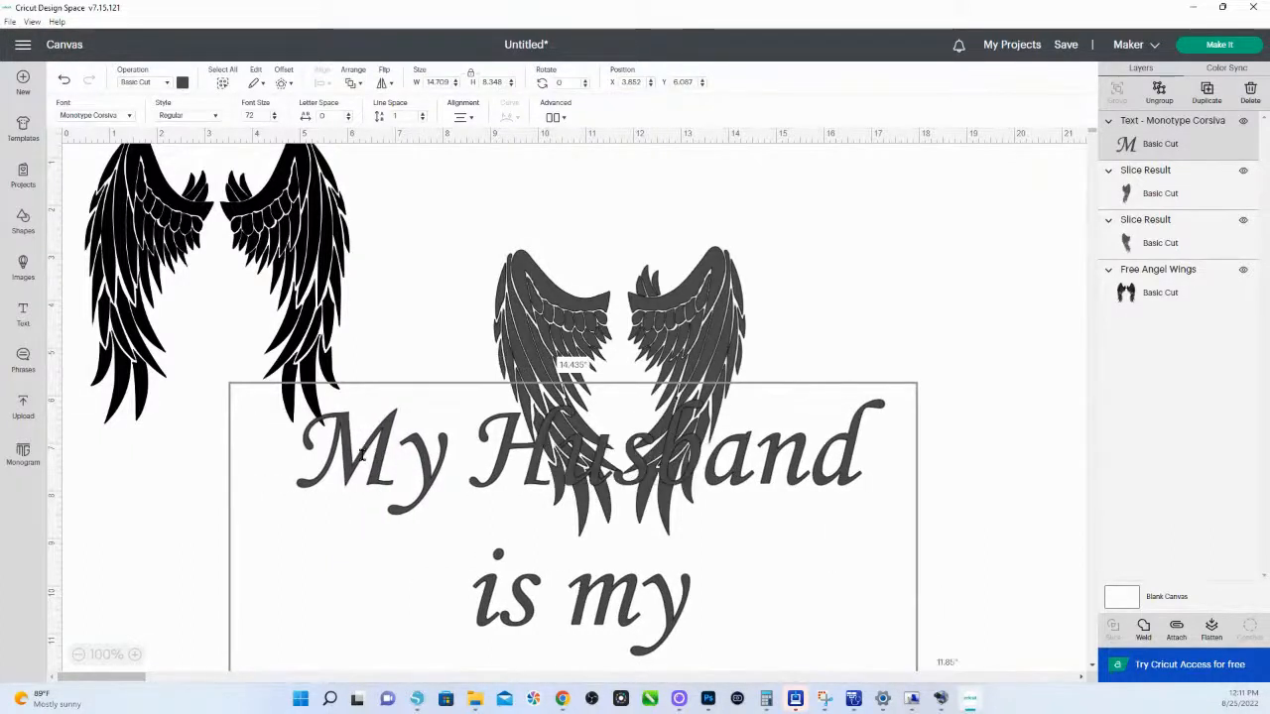
pyautogui.write('ybut')
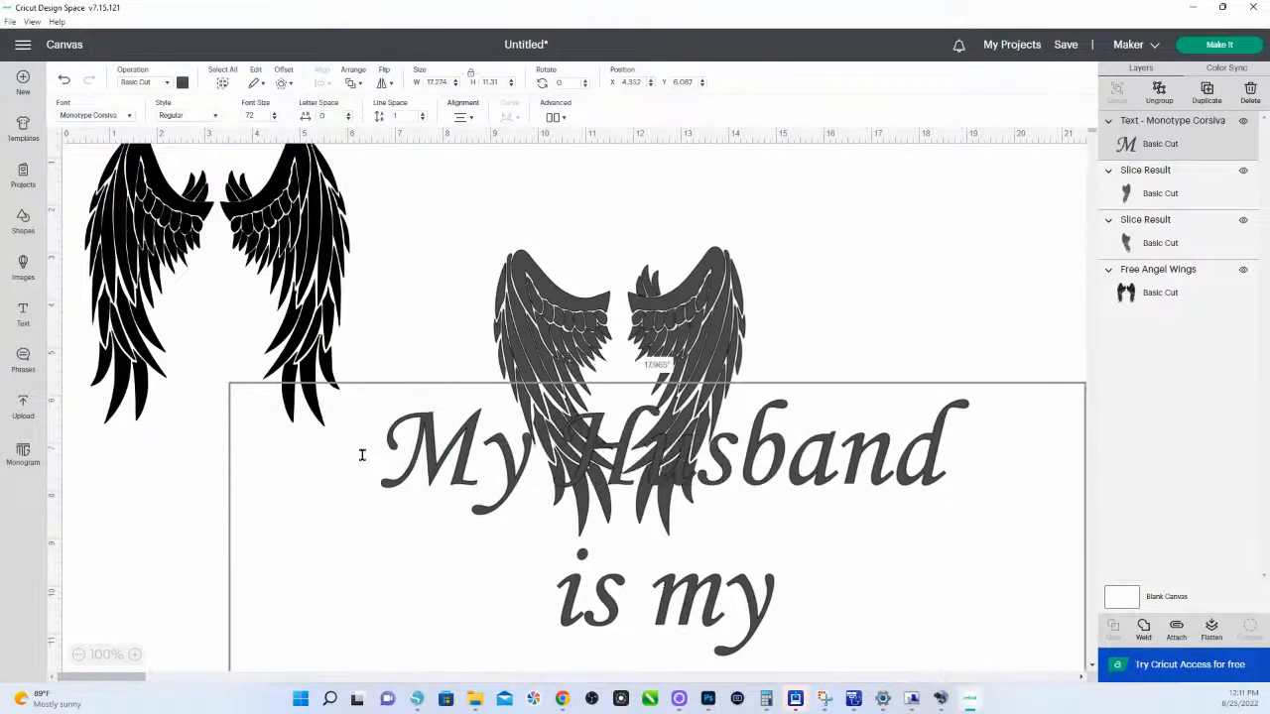
pyautogui.scroll(-10, 838, 313)
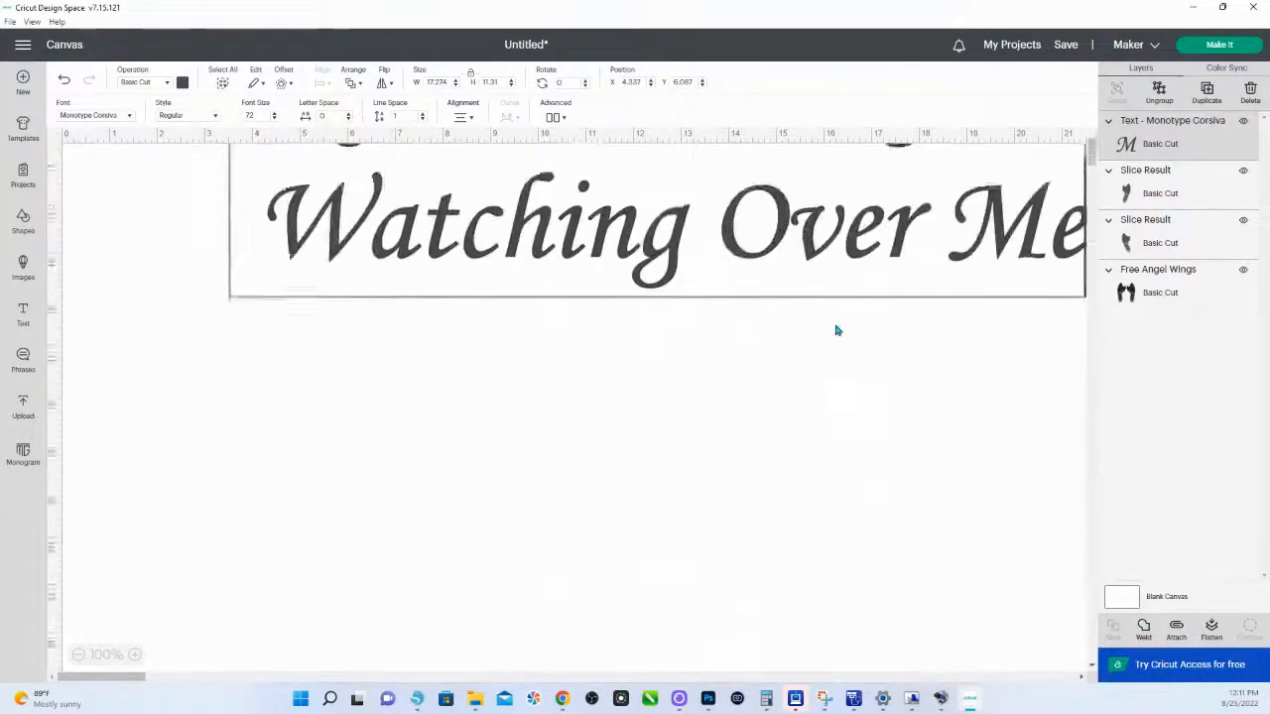
pyautogui.scroll(10, 831, 321)
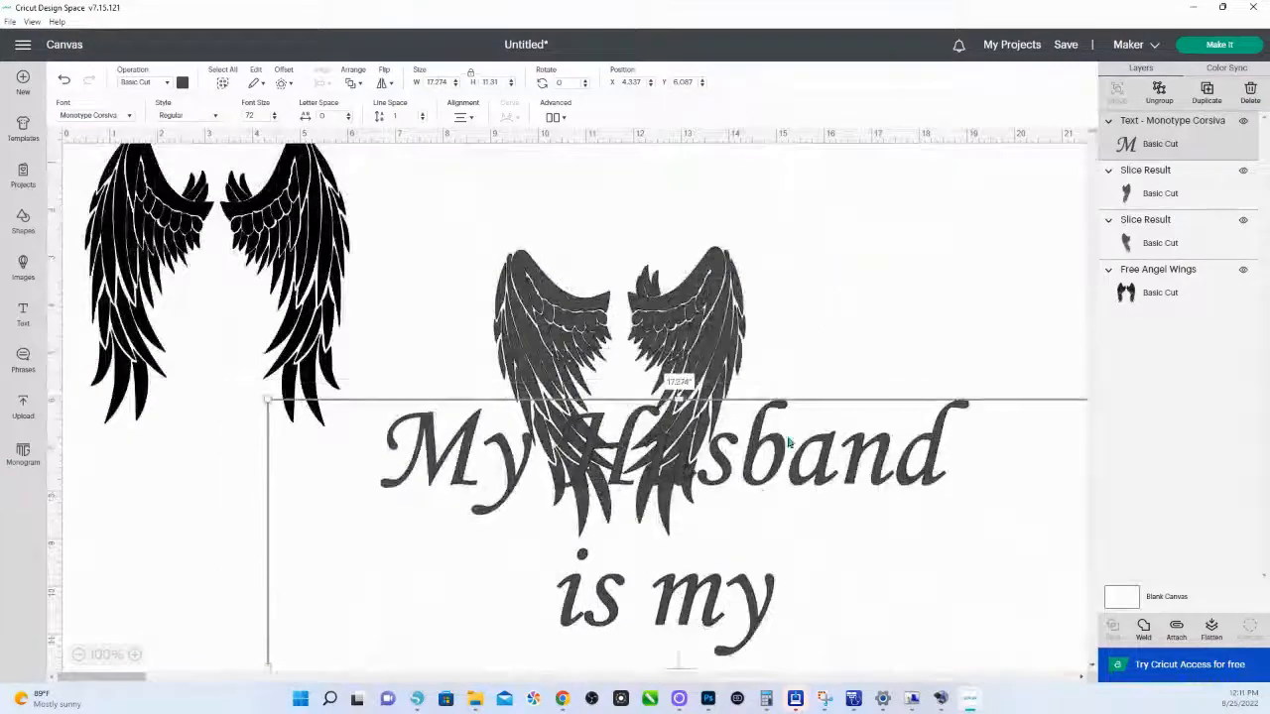
# Shift the four-line text block up and to the left, and ungroup it to lines.
pyautogui.moveTo(780, 441); pyautogui.dragTo(725, 424)
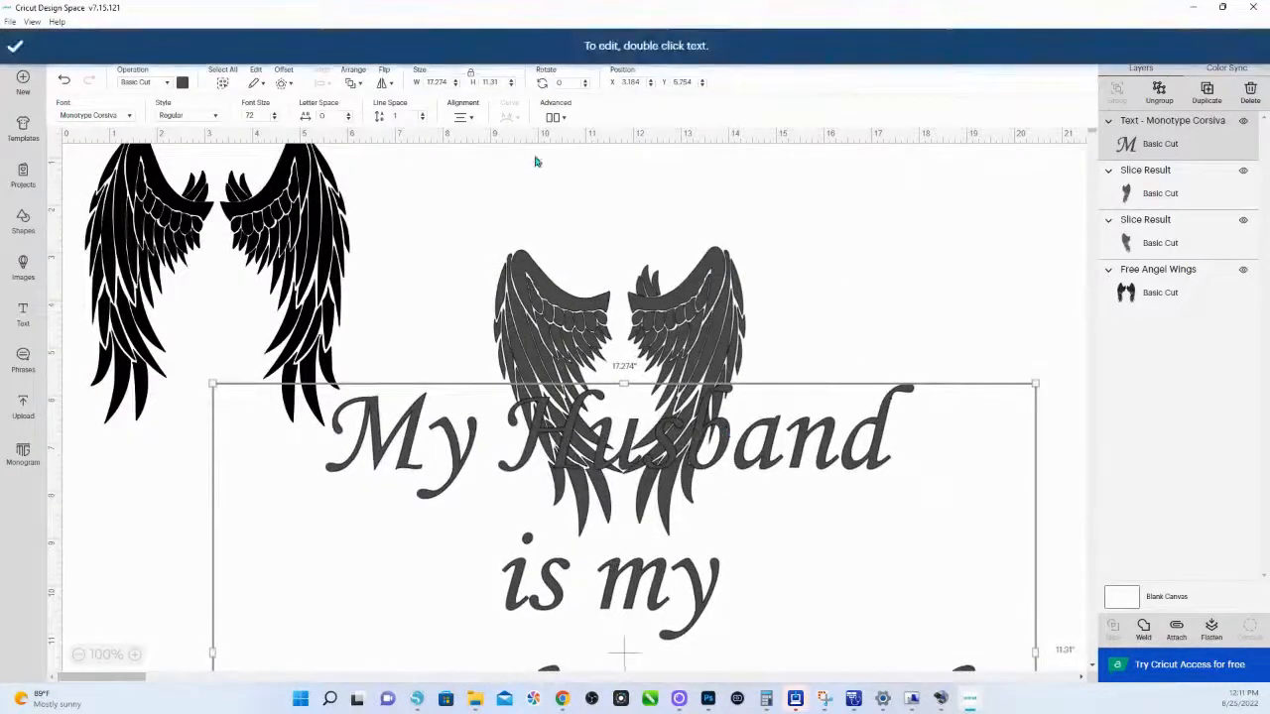
pyautogui.click(559, 118)
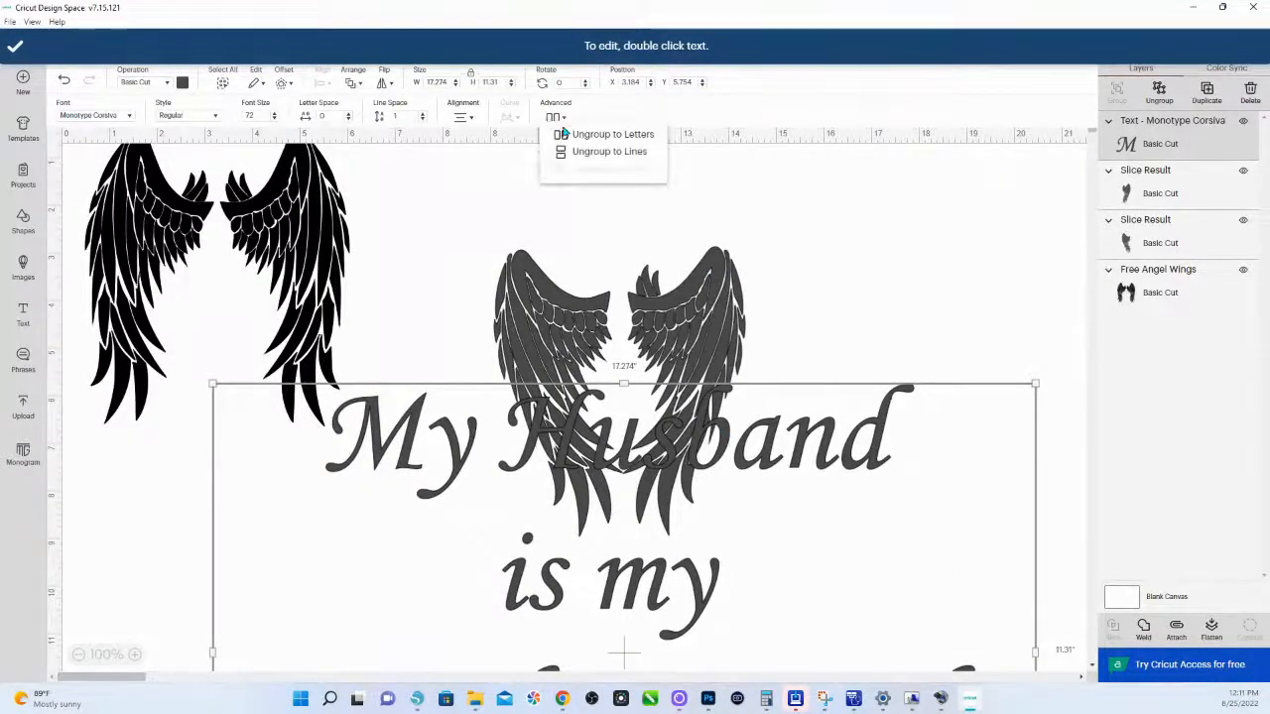
pyautogui.click(609, 152)
pyautogui.scroll(-5, 718, 467)
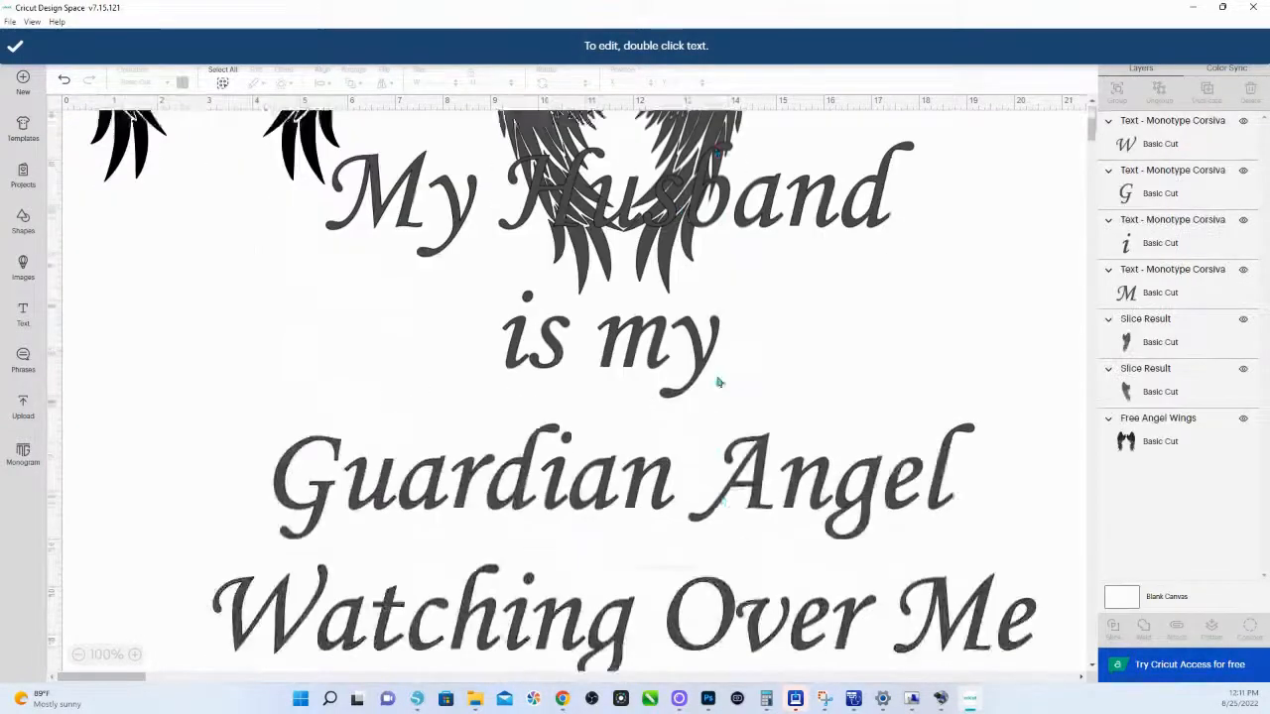
# Curve "My Husband" into an upward arch with a diameter of 13.46, and move it and "is my" up above the wings.
pyautogui.scroll(5, 717, 369)
pyautogui.click(725, 411)
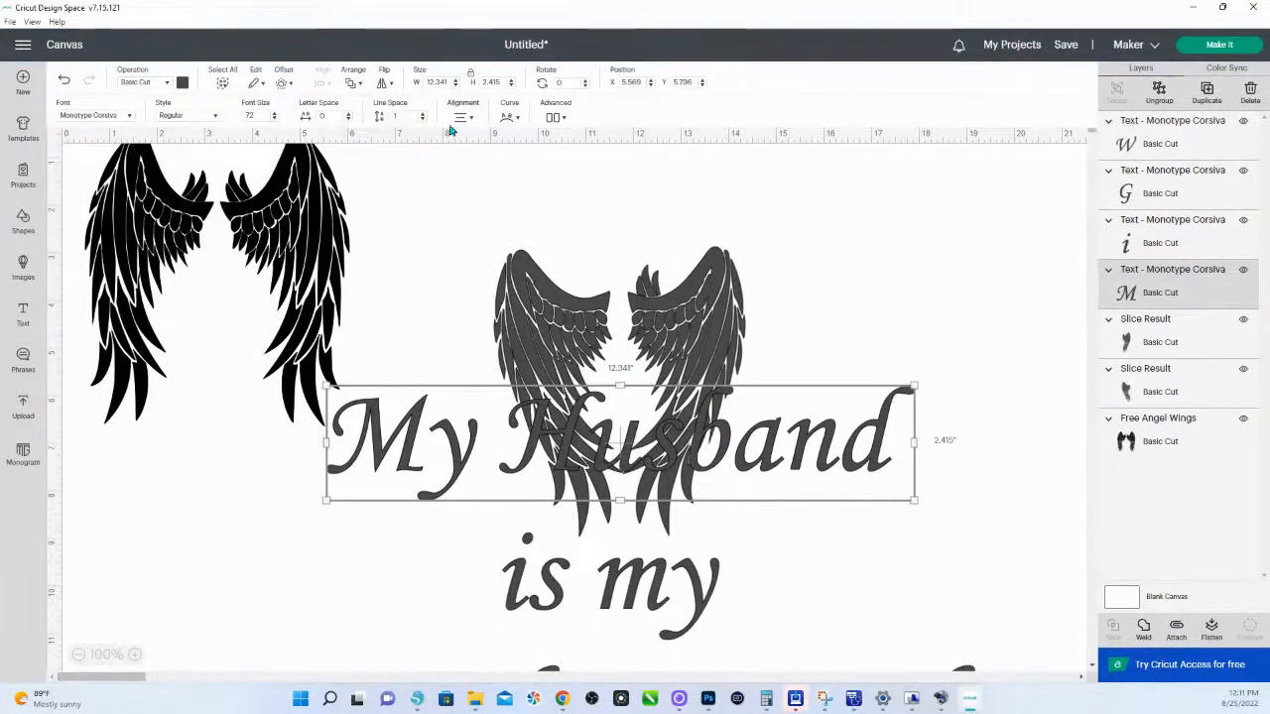
pyautogui.click(508, 121)
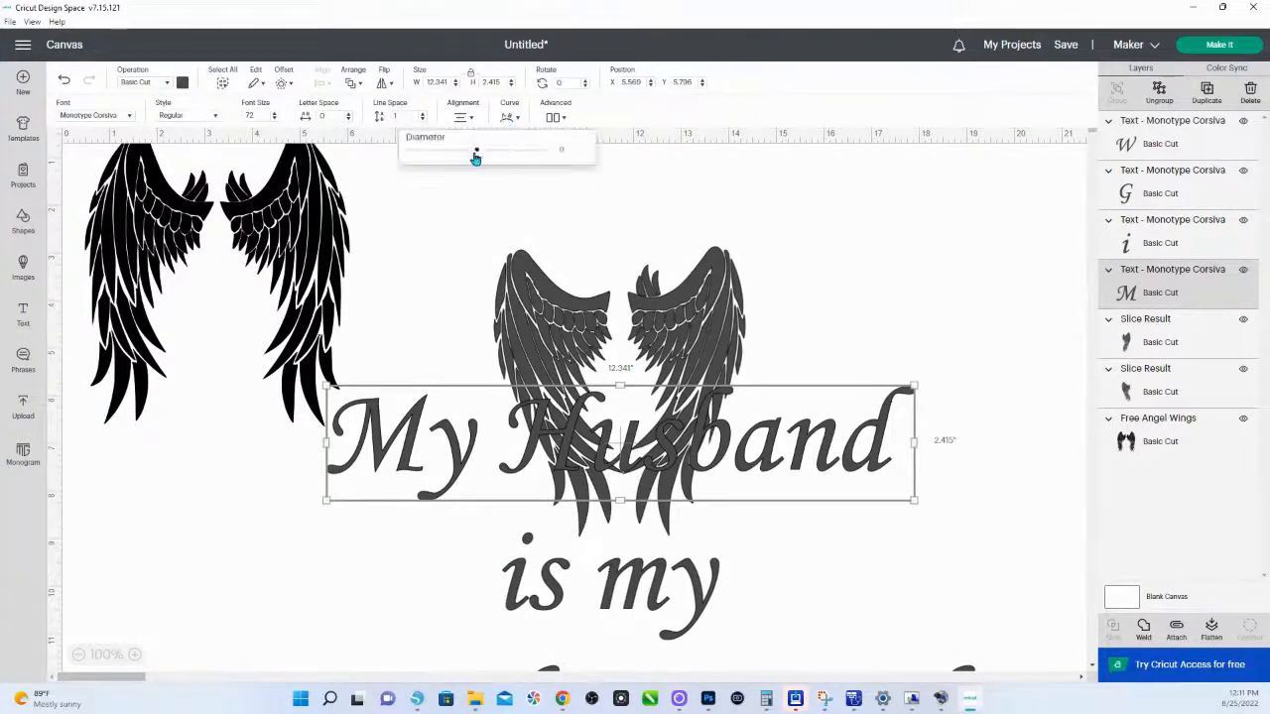
pyautogui.moveTo(477, 155); pyautogui.dragTo(512, 165)
pyautogui.moveTo(739, 501); pyautogui.dragTo(746, 253)
pyautogui.moveTo(650, 607); pyautogui.dragTo(677, 256)
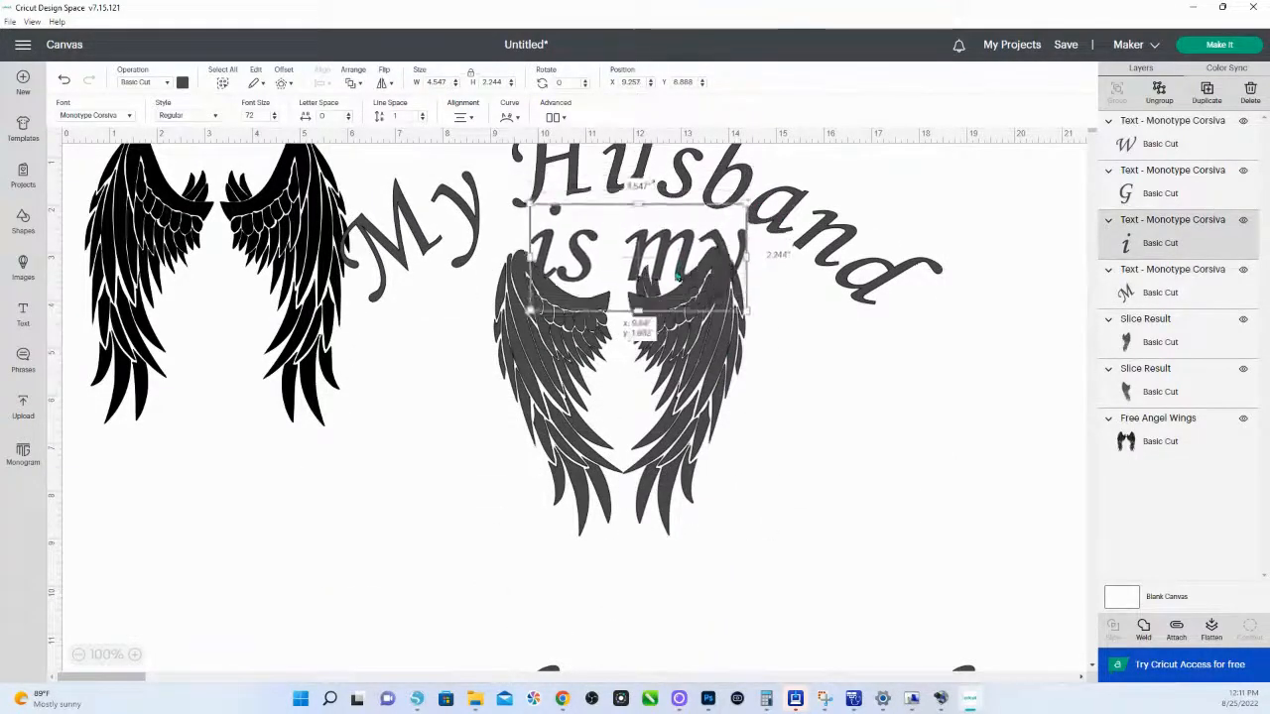
# Group the two sliced wings and move the group straight down, clear of the "is my" line.
pyautogui.moveTo(684, 382); pyautogui.dragTo(686, 499)
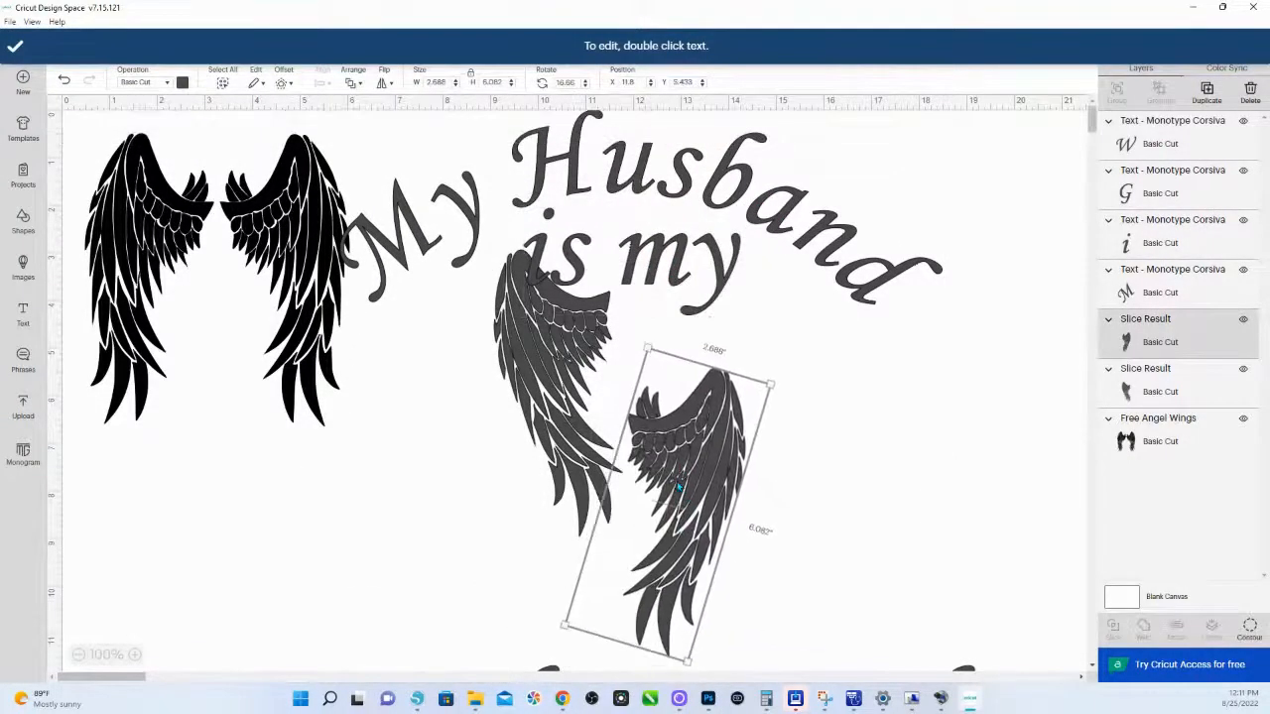
pyautogui.hotkey('ctrl', 'z')
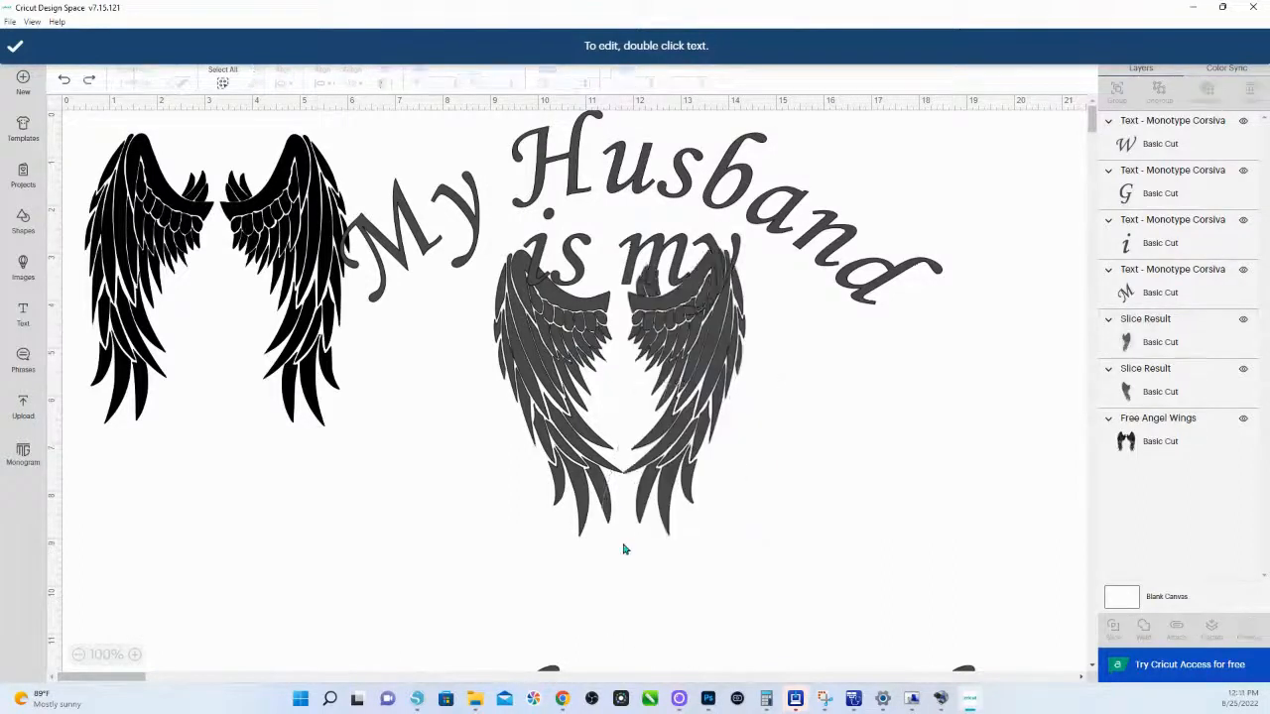
pyautogui.moveTo(809, 462); pyautogui.dragTo(558, 417)
pyautogui.rightClick(556, 417)
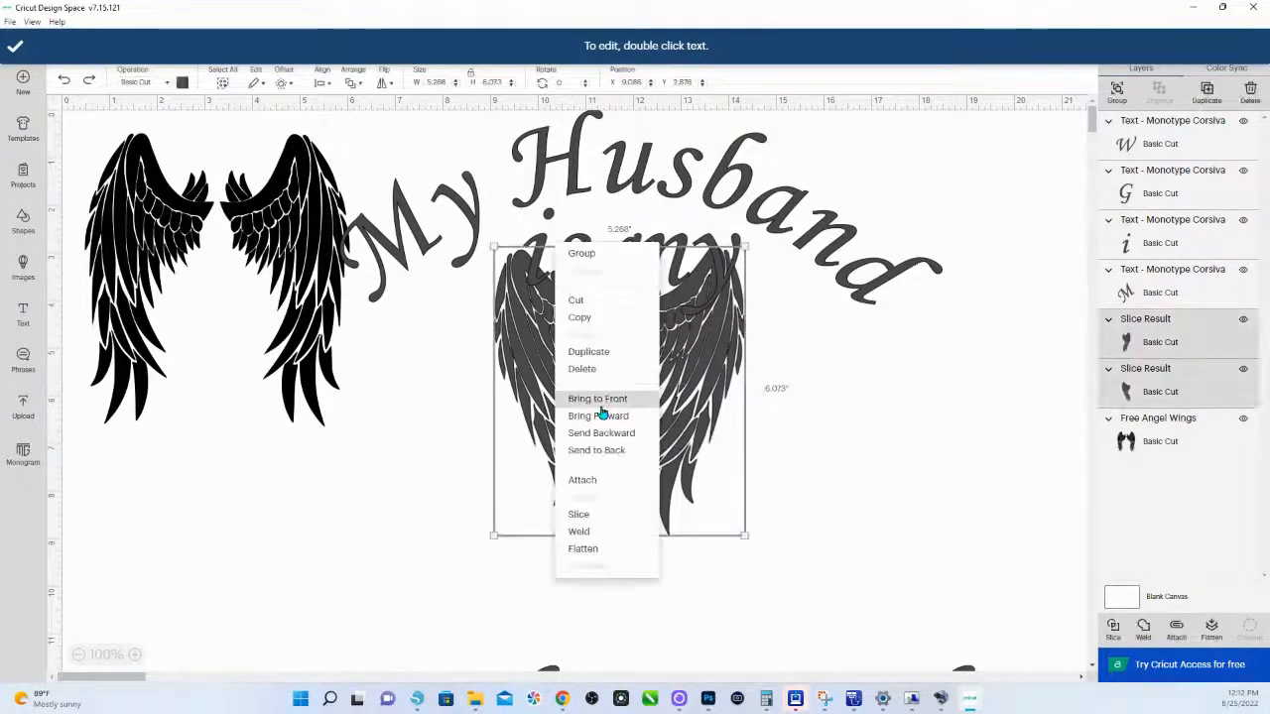
pyautogui.click(595, 256)
pyautogui.moveTo(646, 340); pyautogui.dragTo(648, 564)
# Move "Guardian Angel" up between "is my" and the grouped wings, roughly centred beneath "is my".
pyautogui.scroll(-5, 783, 562)
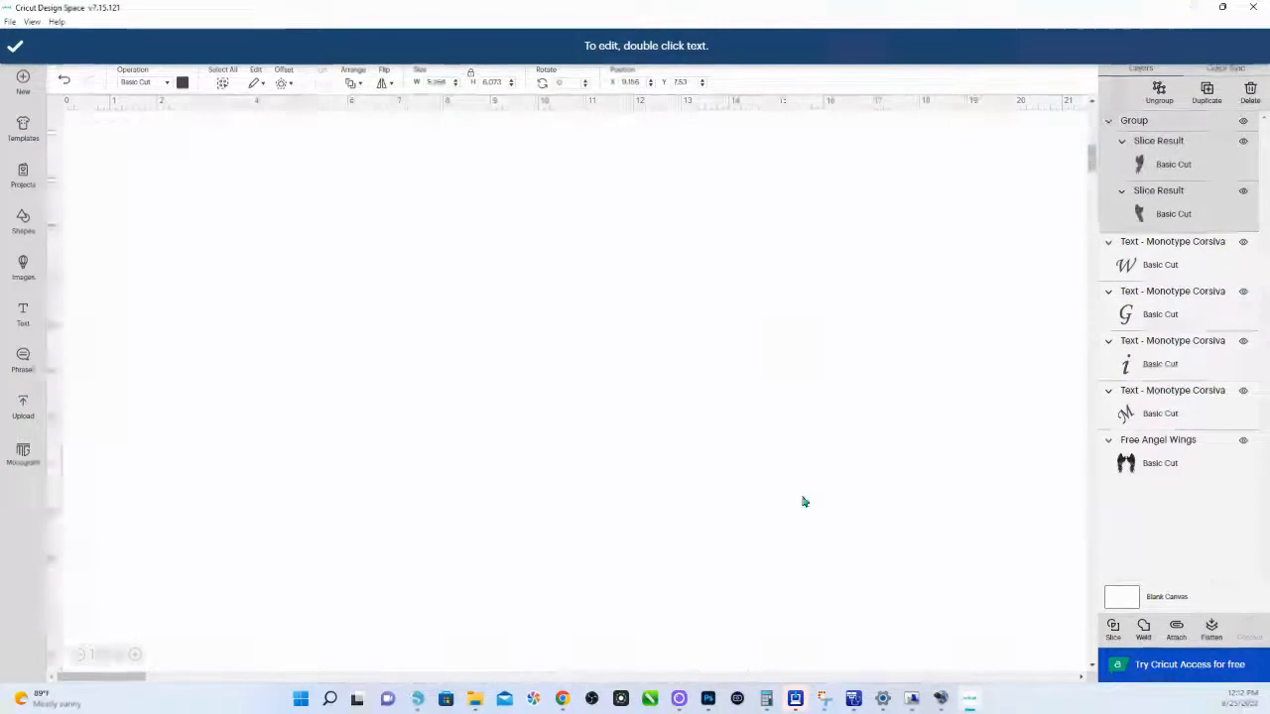
pyautogui.scroll(5, 744, 343)
pyautogui.scroll(-5, 778, 605)
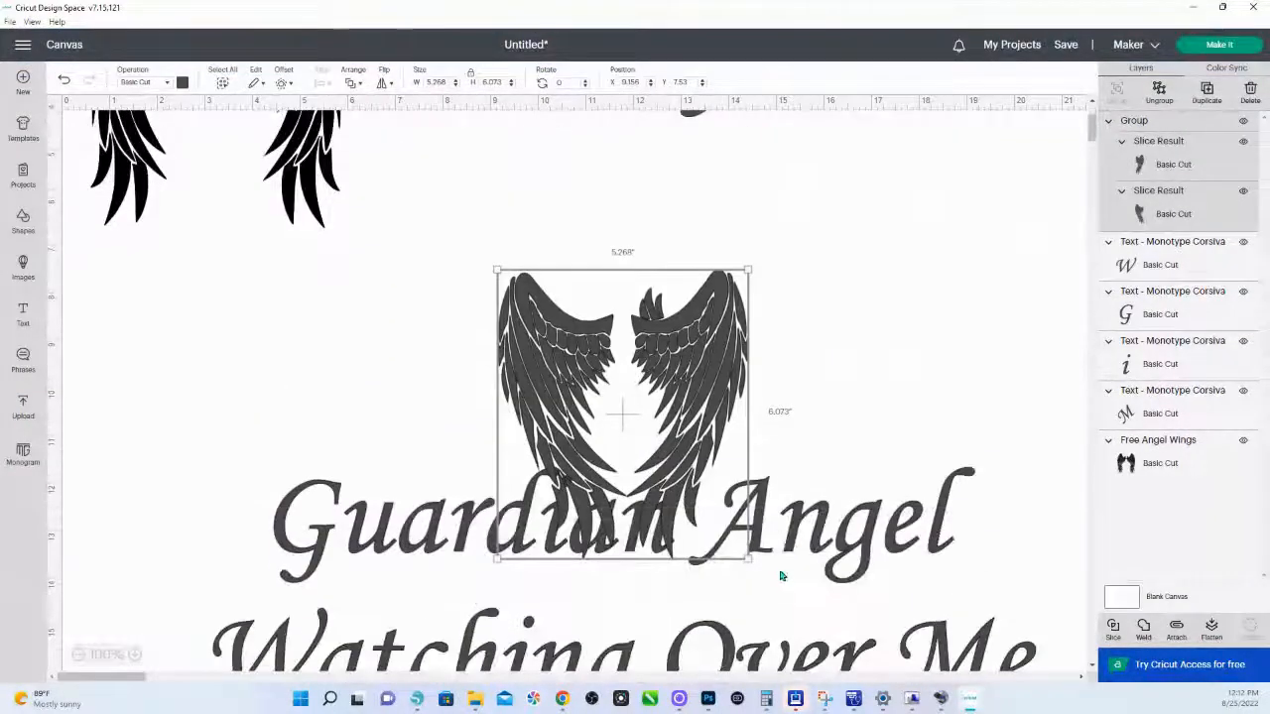
pyautogui.moveTo(791, 554); pyautogui.dragTo(793, 178)
pyautogui.scroll(5, 767, 402)
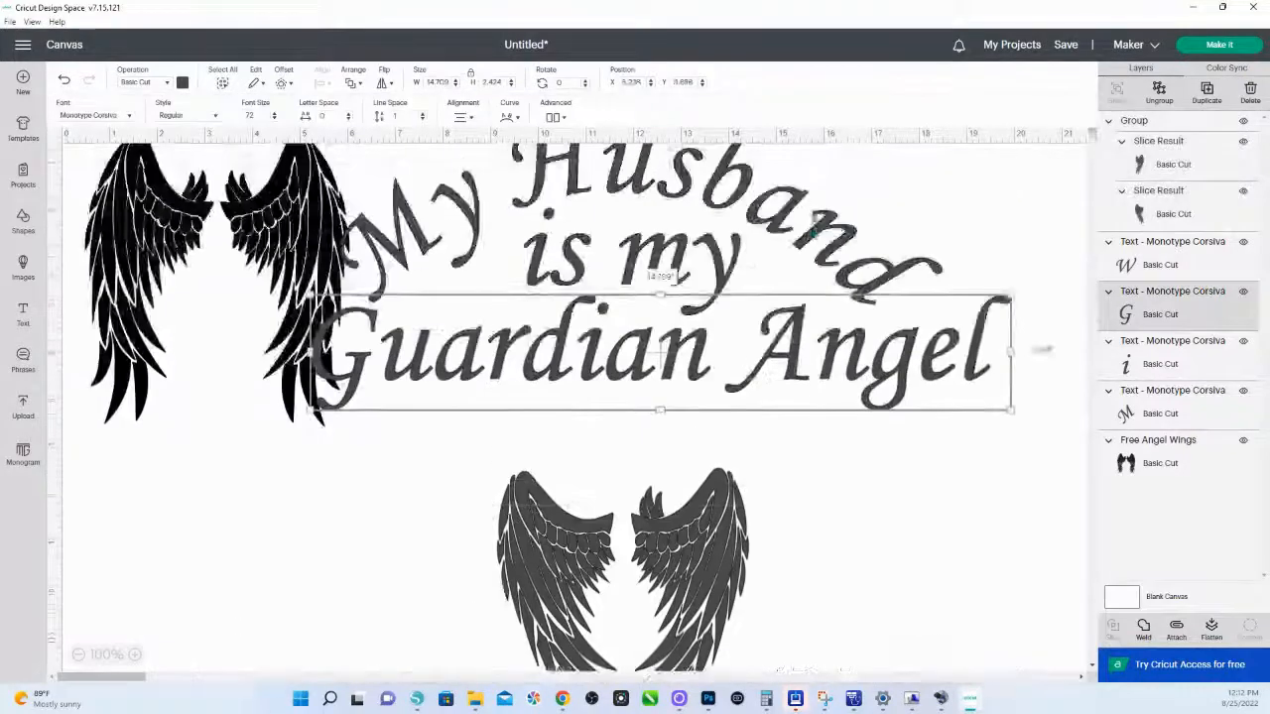
pyautogui.moveTo(767, 401); pyautogui.dragTo(751, 434)
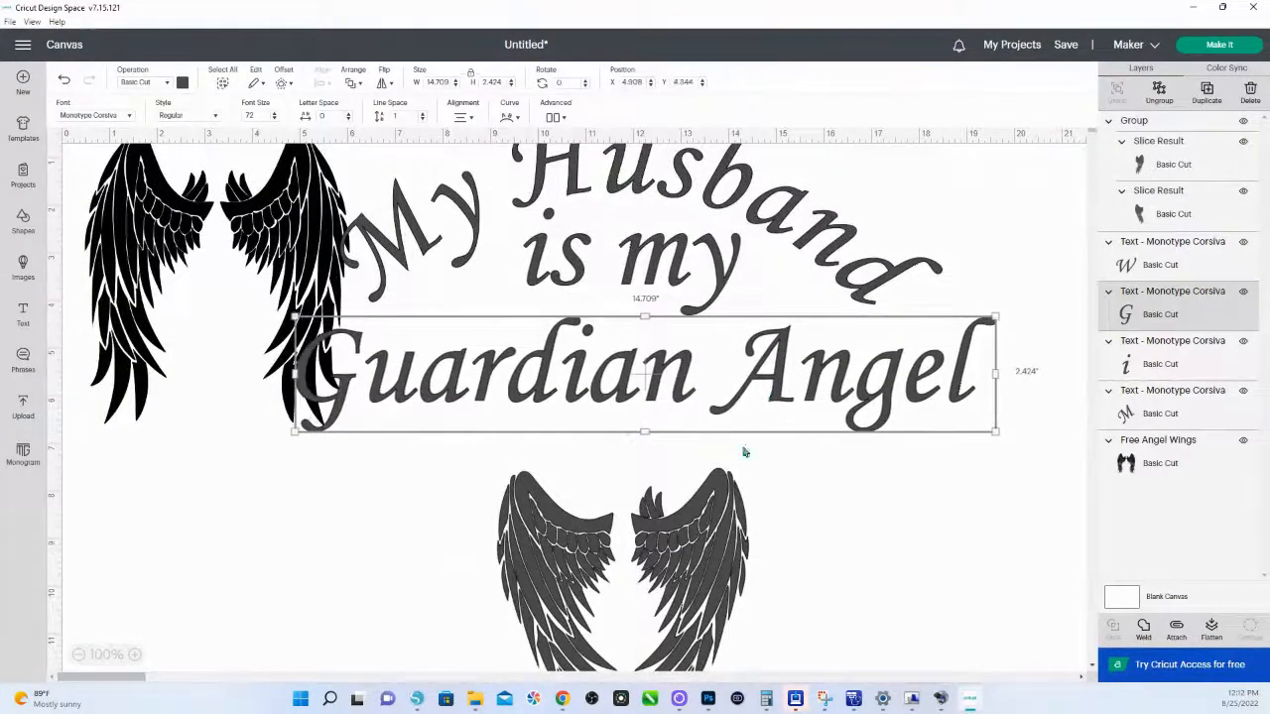
# Check the curve diameter of "My Husband" and curve "Watching Over Me" the opposite way with a diameter of -21.77.
pyautogui.scroll(-5, 739, 447)
pyautogui.scroll(5, 754, 318)
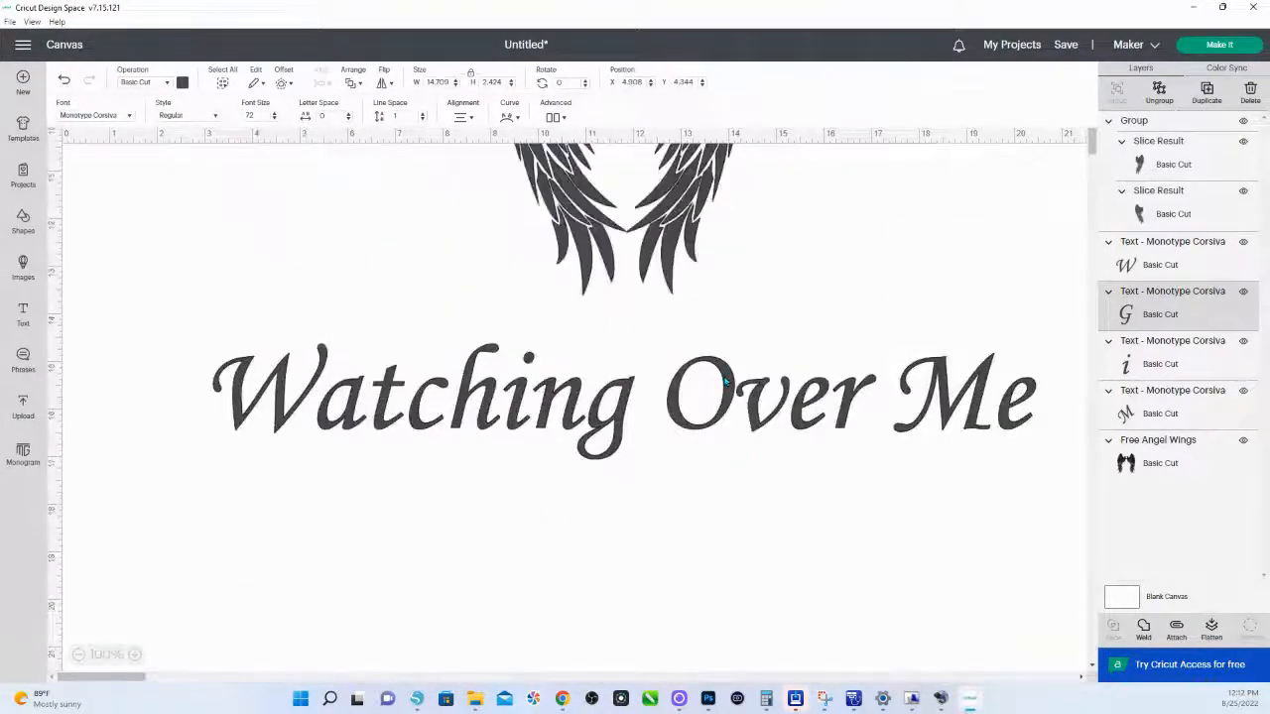
pyautogui.scroll(10, 725, 381)
pyautogui.click(667, 188)
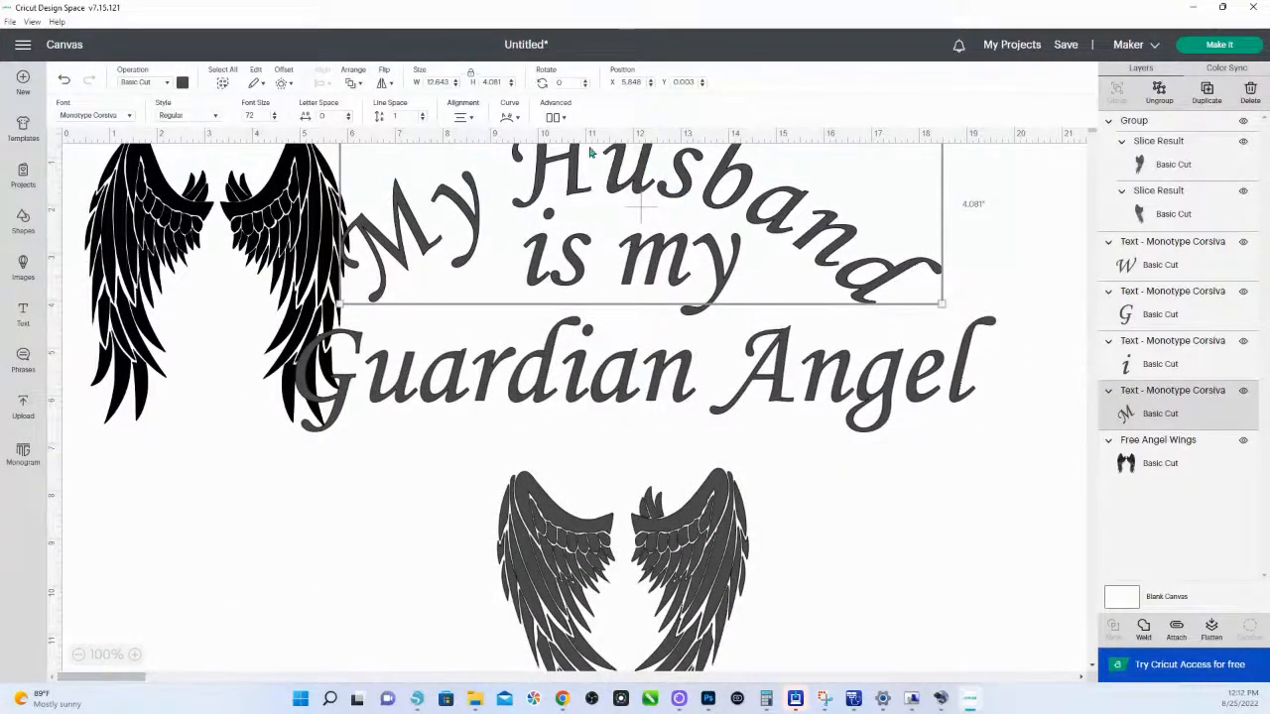
pyautogui.click(510, 118)
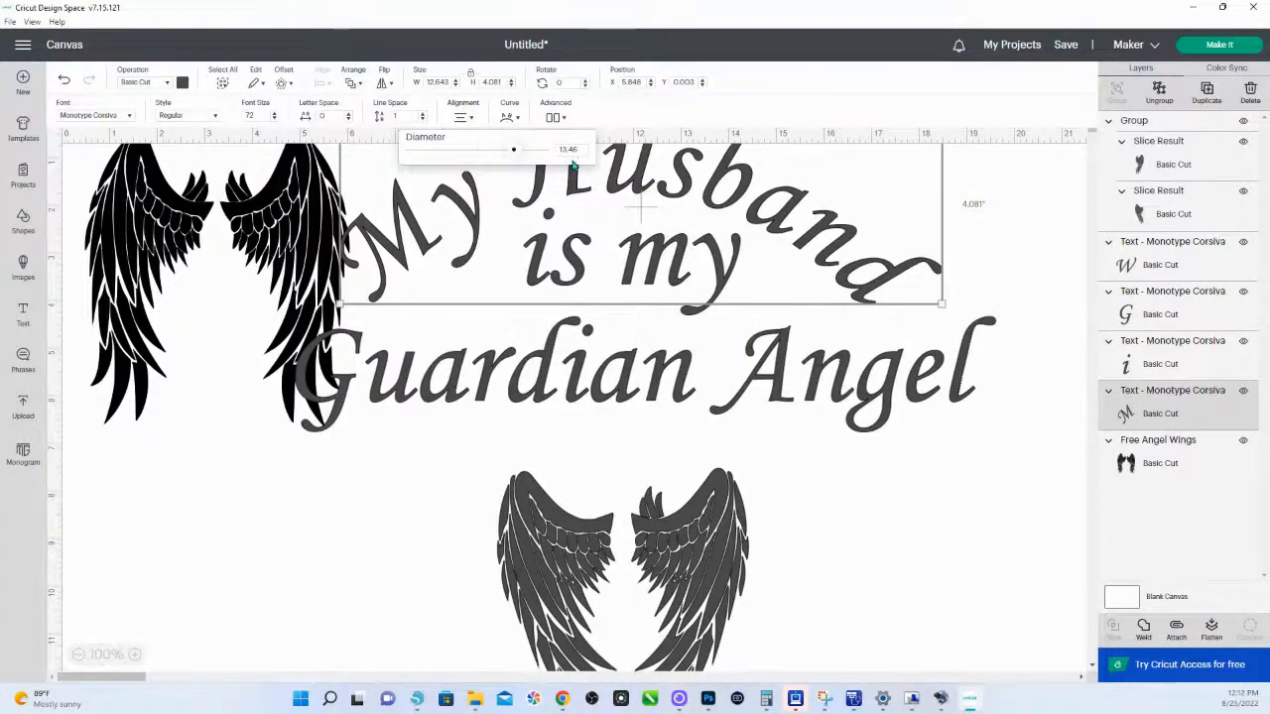
pyautogui.scroll(-10, 648, 371)
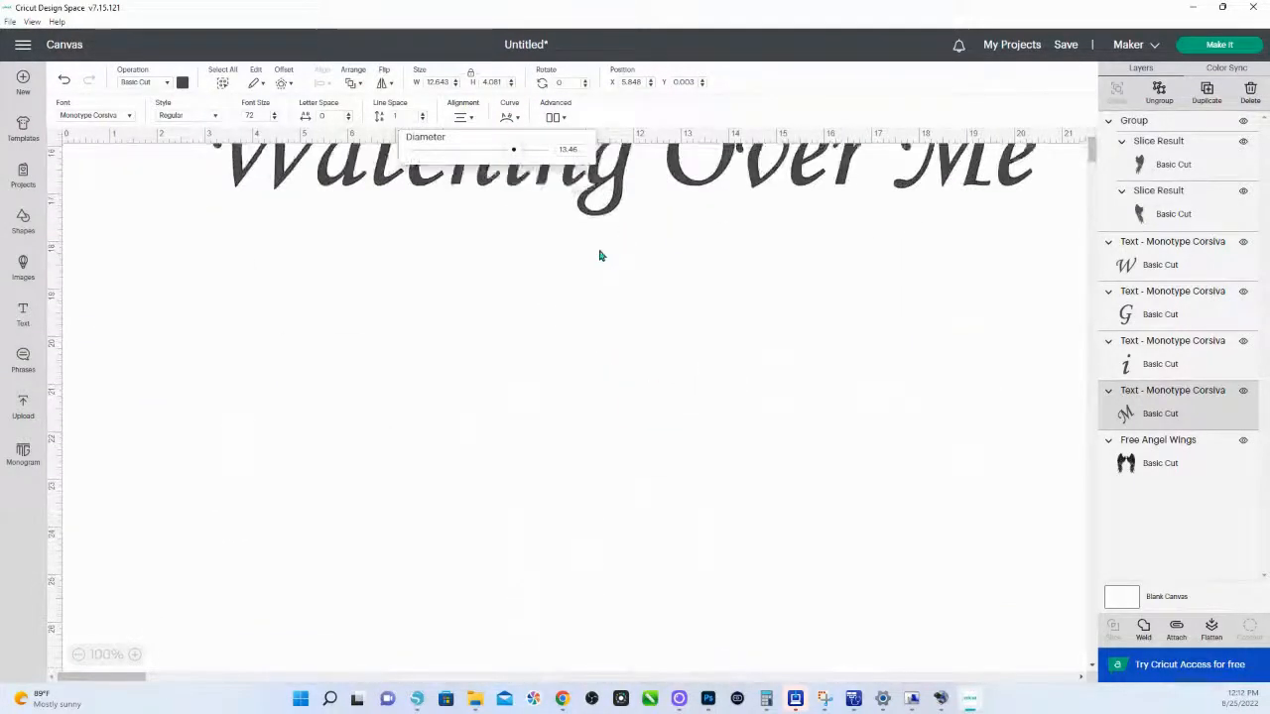
pyautogui.scroll(3, 599, 256)
pyautogui.click(623, 404)
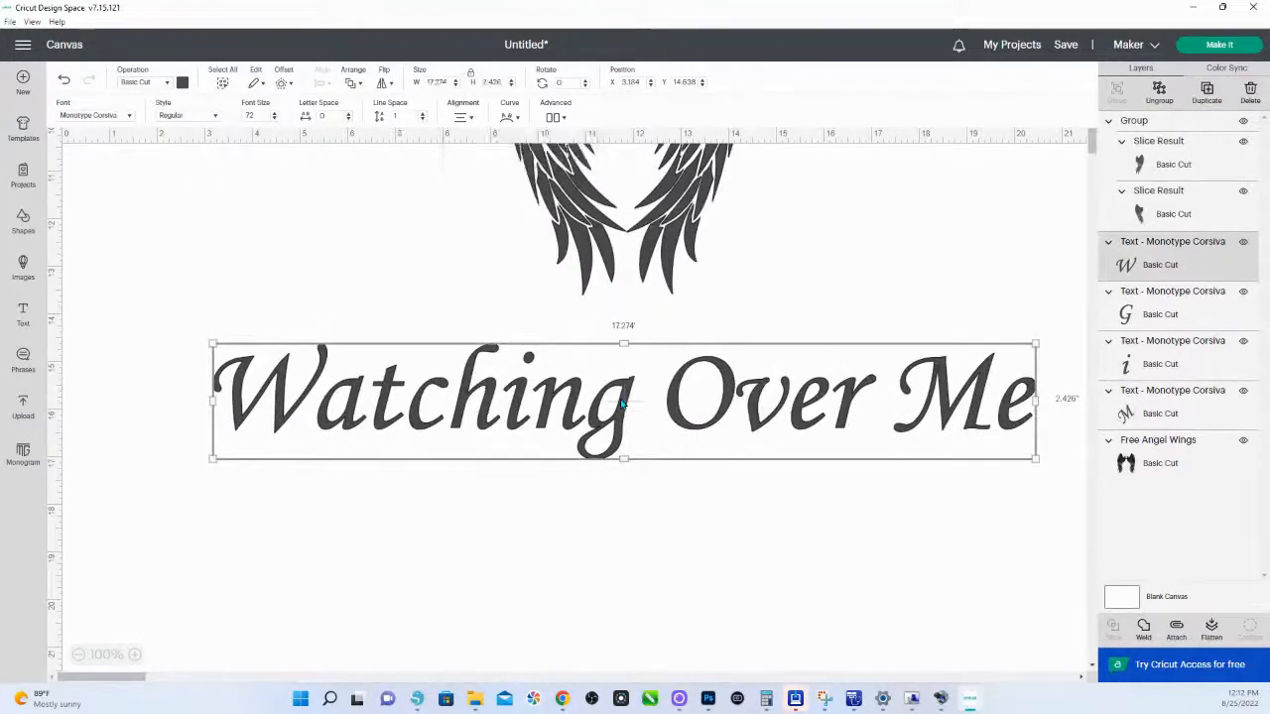
pyautogui.click(511, 119)
pyautogui.moveTo(475, 157); pyautogui.dragTo(446, 161)
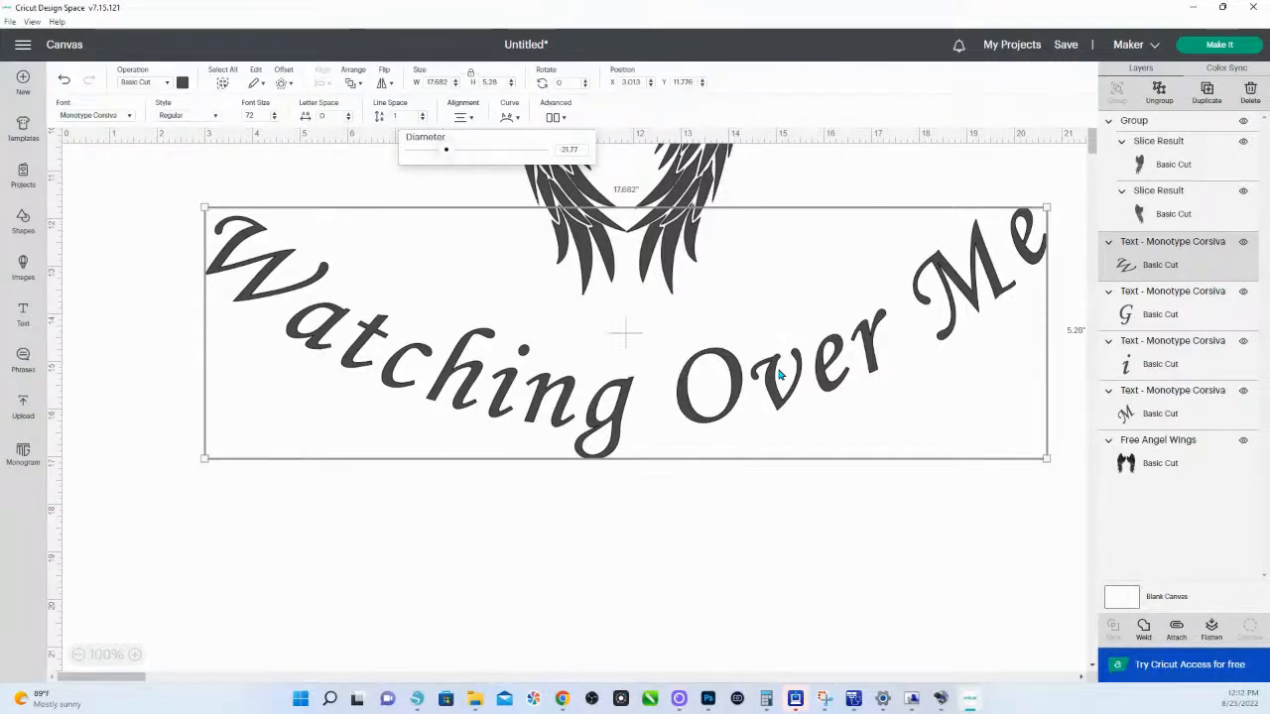
# Move the four text lines and the grouped wings together to empty canvas, clear of the original black angel wings.
pyautogui.scroll(1, 556, 456)
pyautogui.click(79, 655)
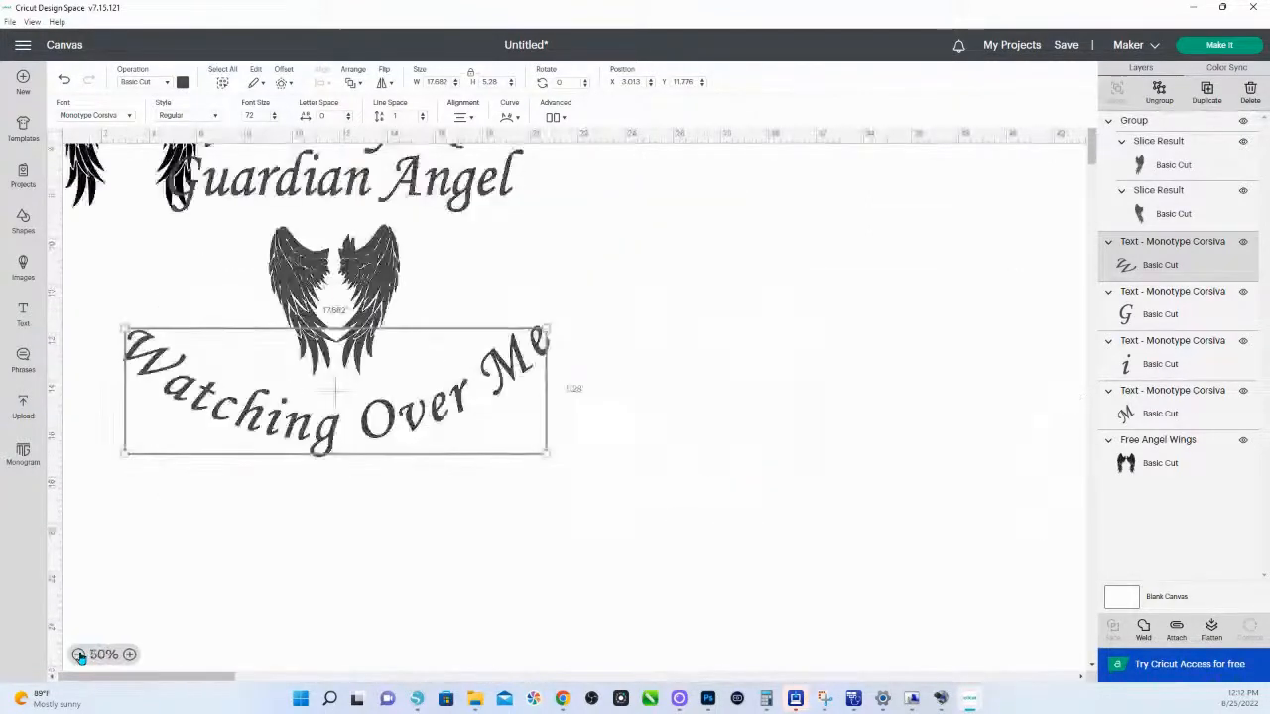
pyautogui.click(79, 654)
pyautogui.click(277, 397)
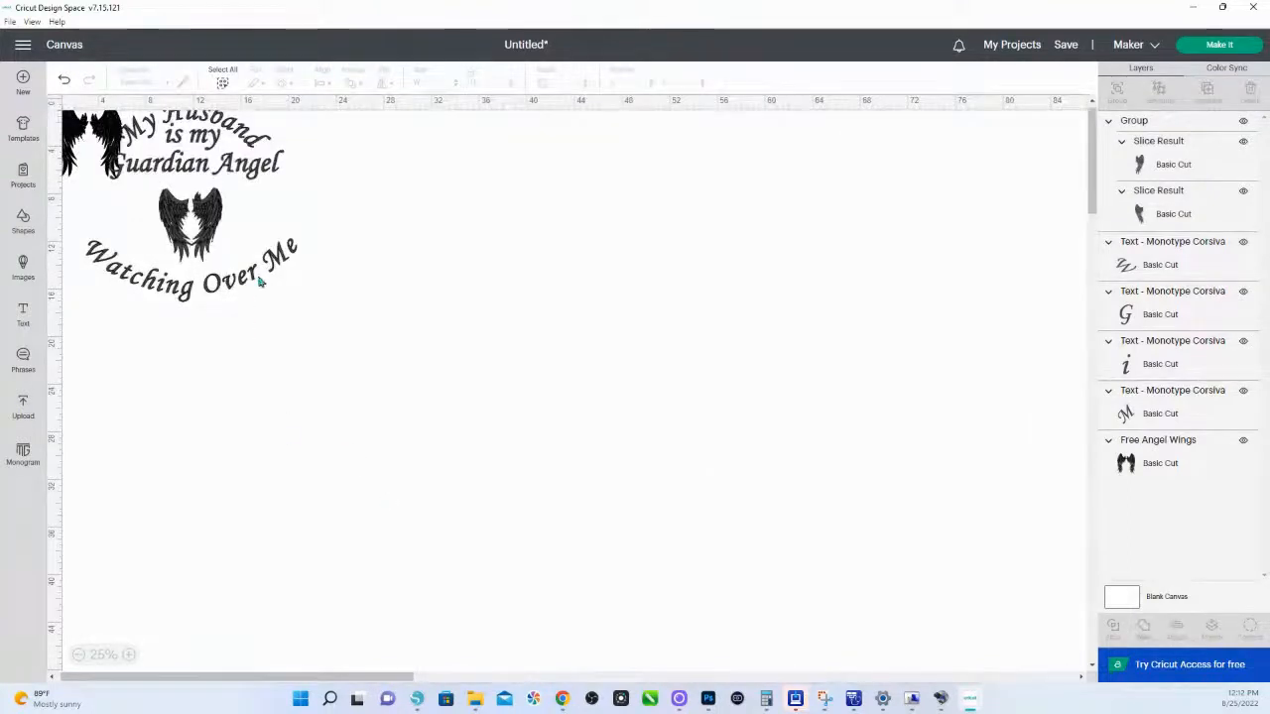
pyautogui.scroll(1, 264, 282)
pyautogui.moveTo(348, 357); pyautogui.dragTo(296, 208)
pyautogui.click(559, 232)
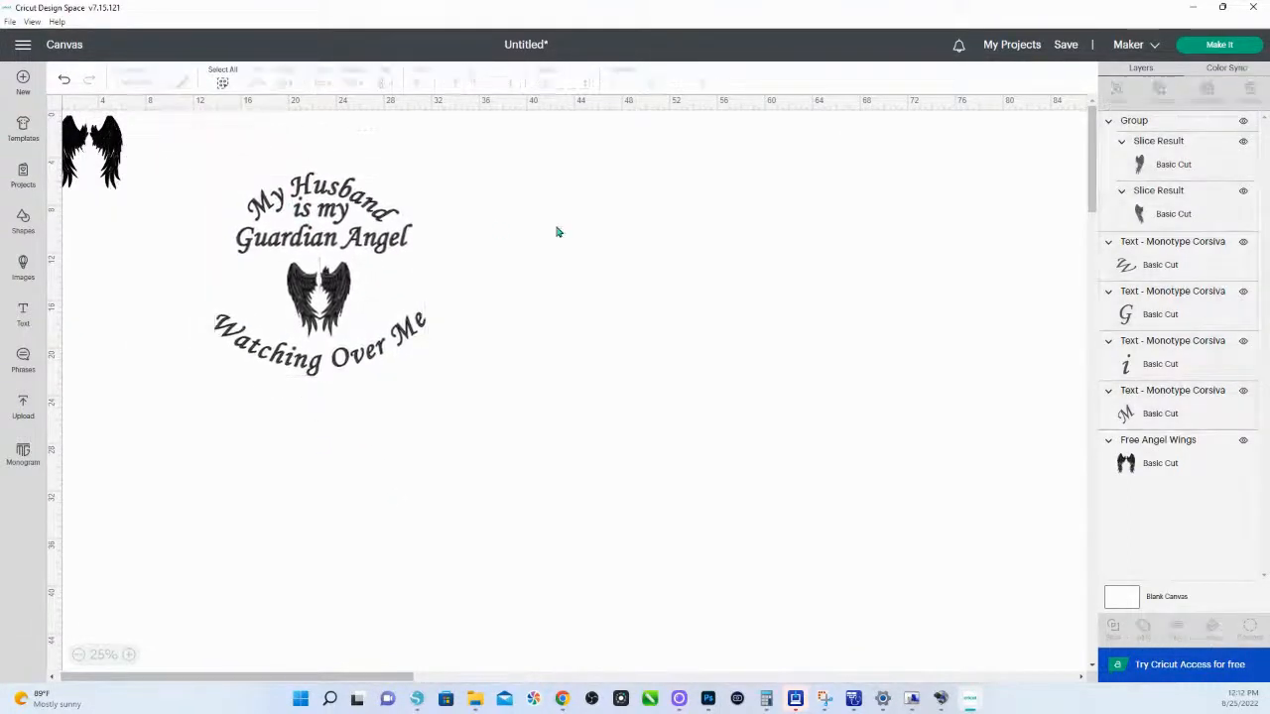
# Enlarge the grouped wings to fill the space below "Guardian Angel" and lower "Watching Over Me" slightly.
pyautogui.click(372, 339)
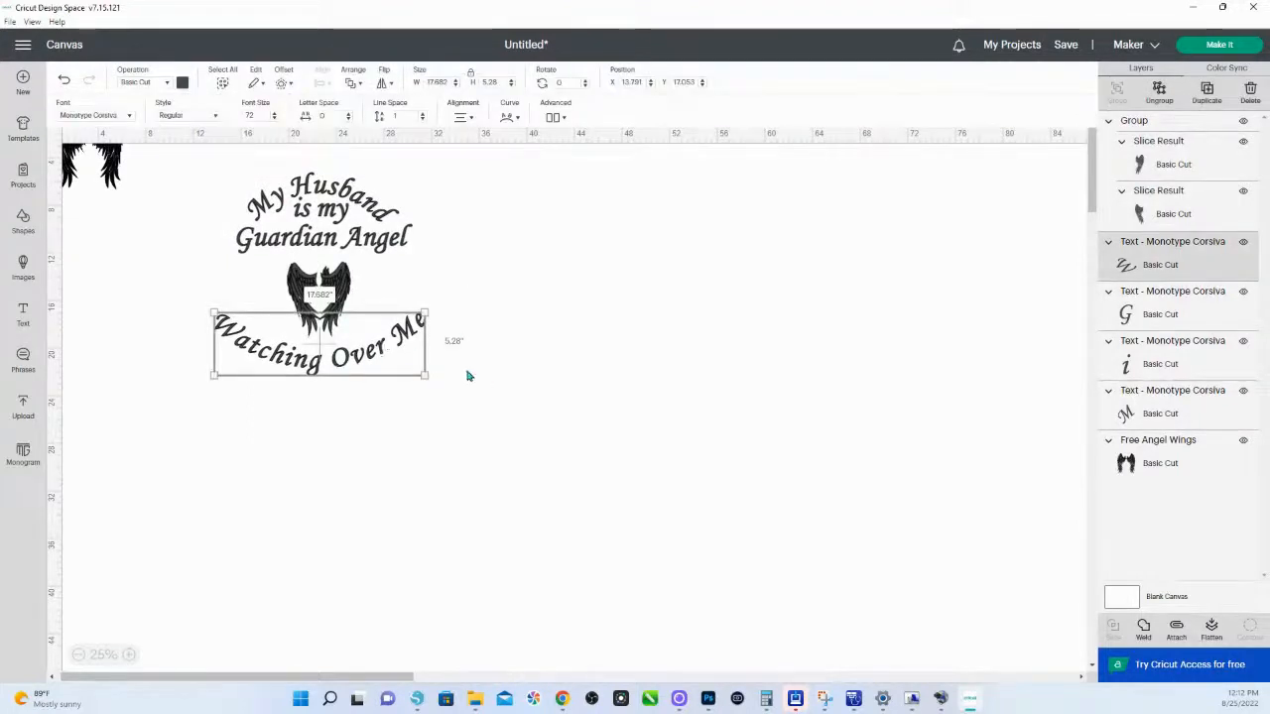
pyautogui.moveTo(345, 366); pyautogui.dragTo(345, 374)
pyautogui.click(319, 298)
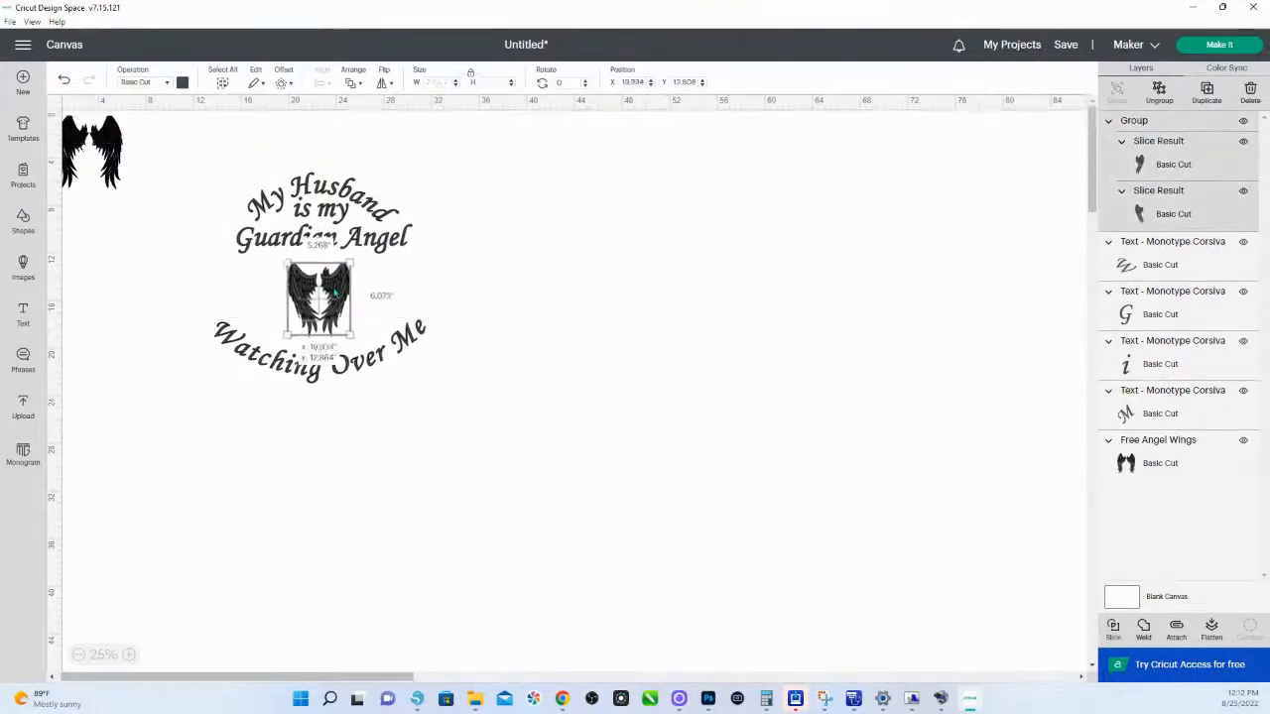
pyautogui.moveTo(351, 265)
pyautogui.mouseDown()
pyautogui.moveTo(385, 228)
pyautogui.moveTo(346, 290)
pyautogui.mouseUp()
pyautogui.click(333, 373)
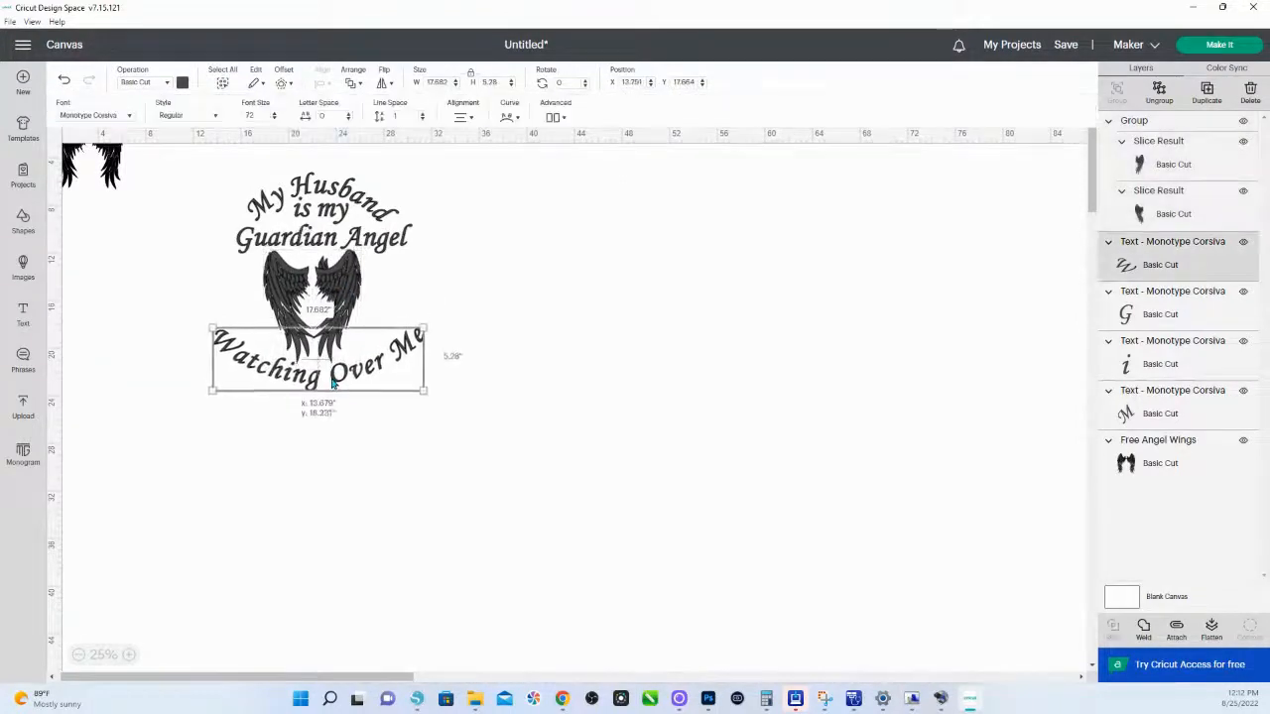
# Raise "My Husband" slightly above "is my" and shift the three upper text lines a little to the left.
pyautogui.click(379, 215)
pyautogui.moveTo(378, 215); pyautogui.dragTo(377, 208)
pyautogui.click(466, 275)
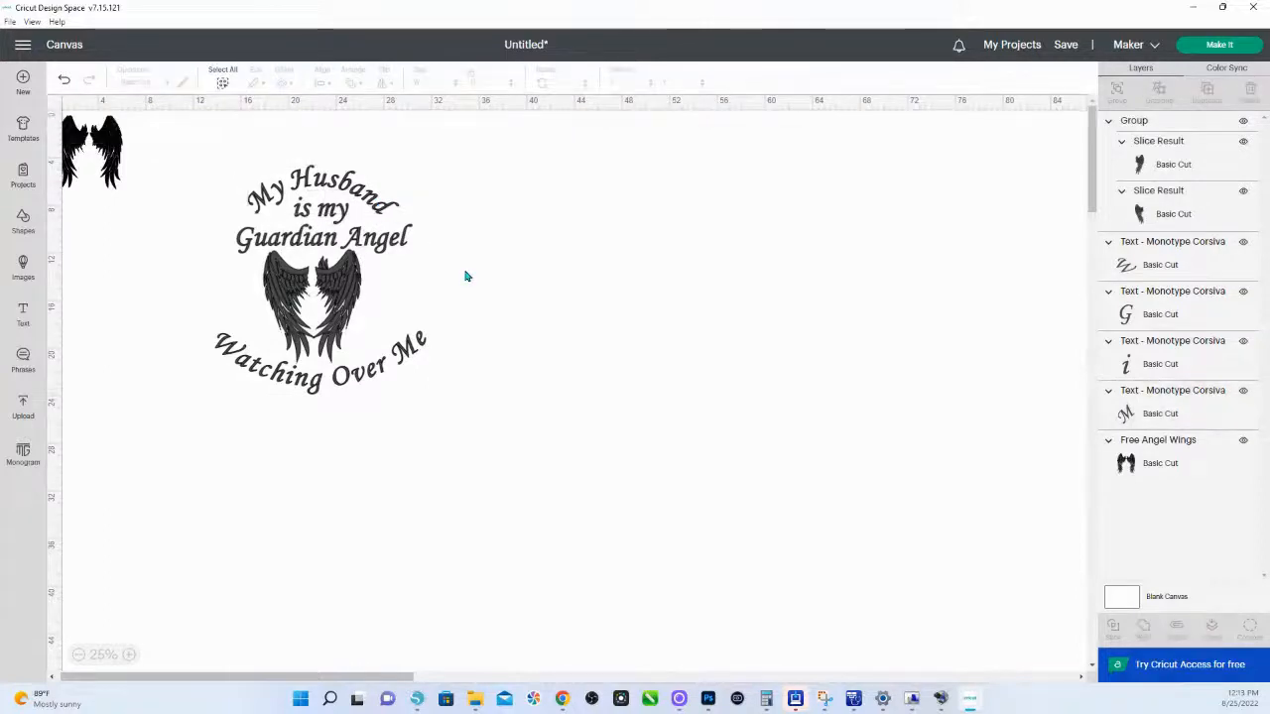
pyautogui.moveTo(230, 153); pyautogui.dragTo(389, 252)
pyautogui.click(522, 275)
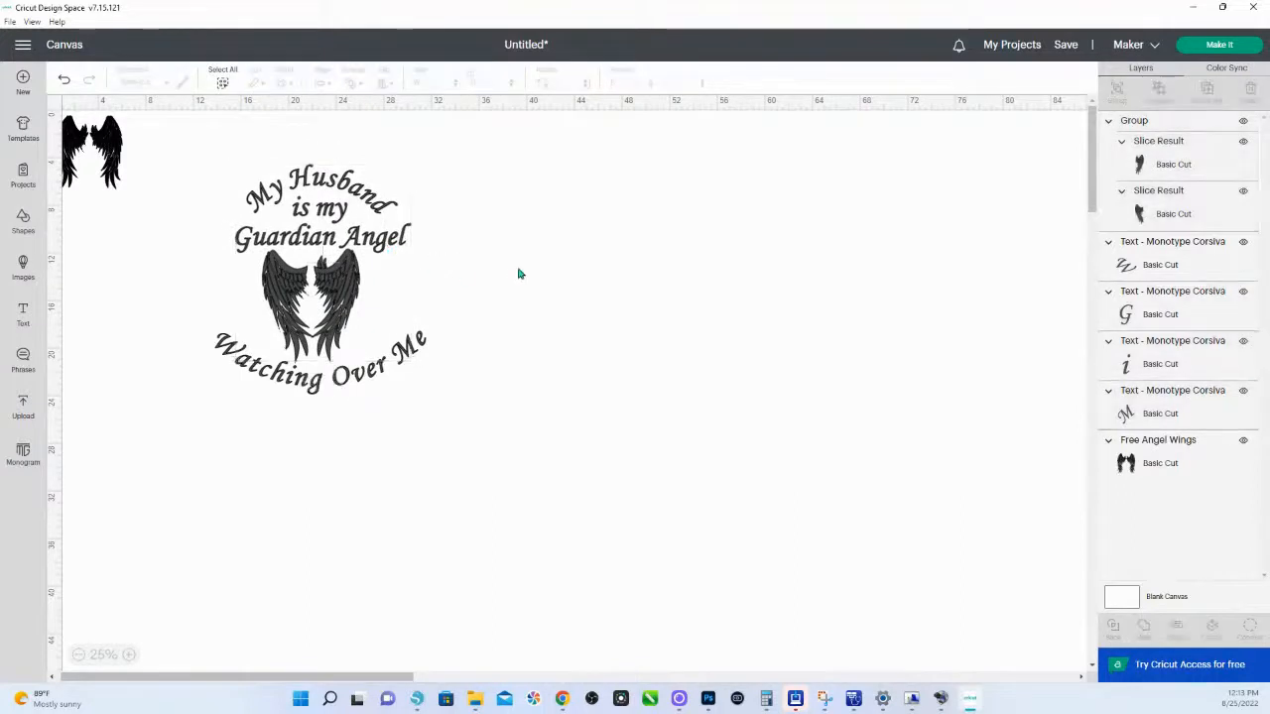
pyautogui.moveTo(297, 193); pyautogui.dragTo(354, 239)
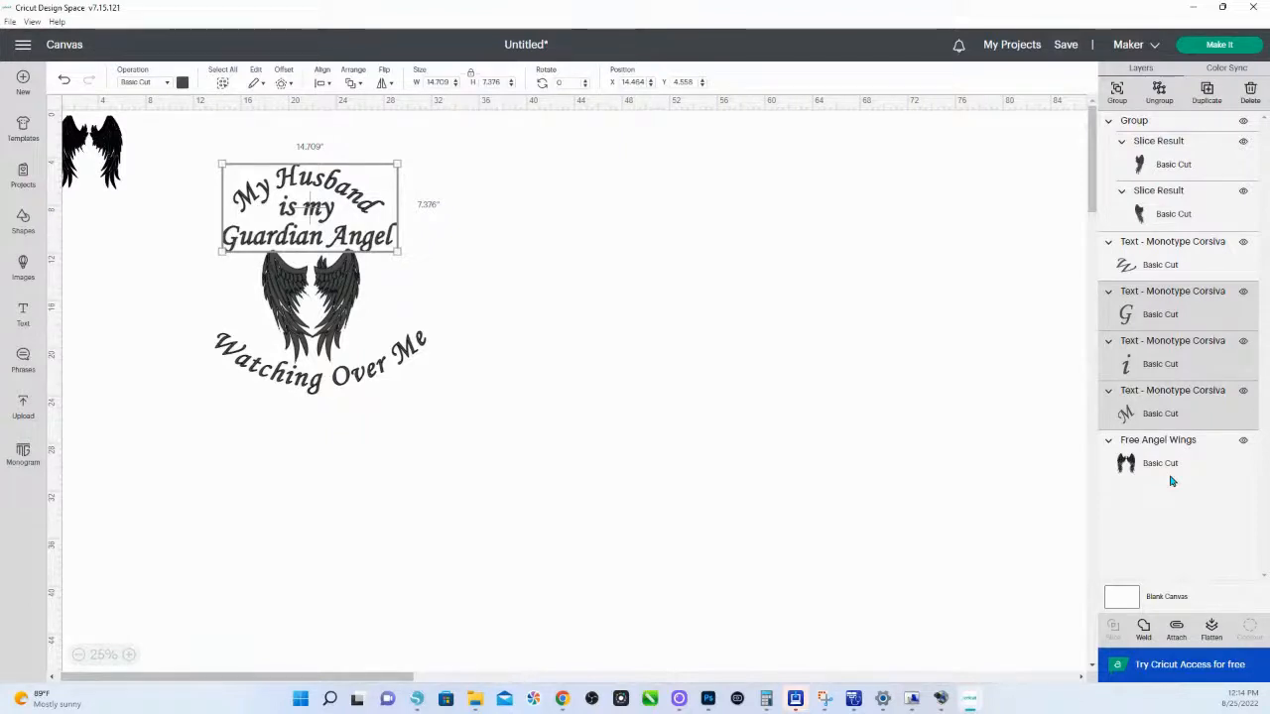
# Switch to Chrome, open the shop.hsink365.com store in a new tab, and look through its homepage to the Silhouette Studio trainings.
pyautogui.click(566, 706)
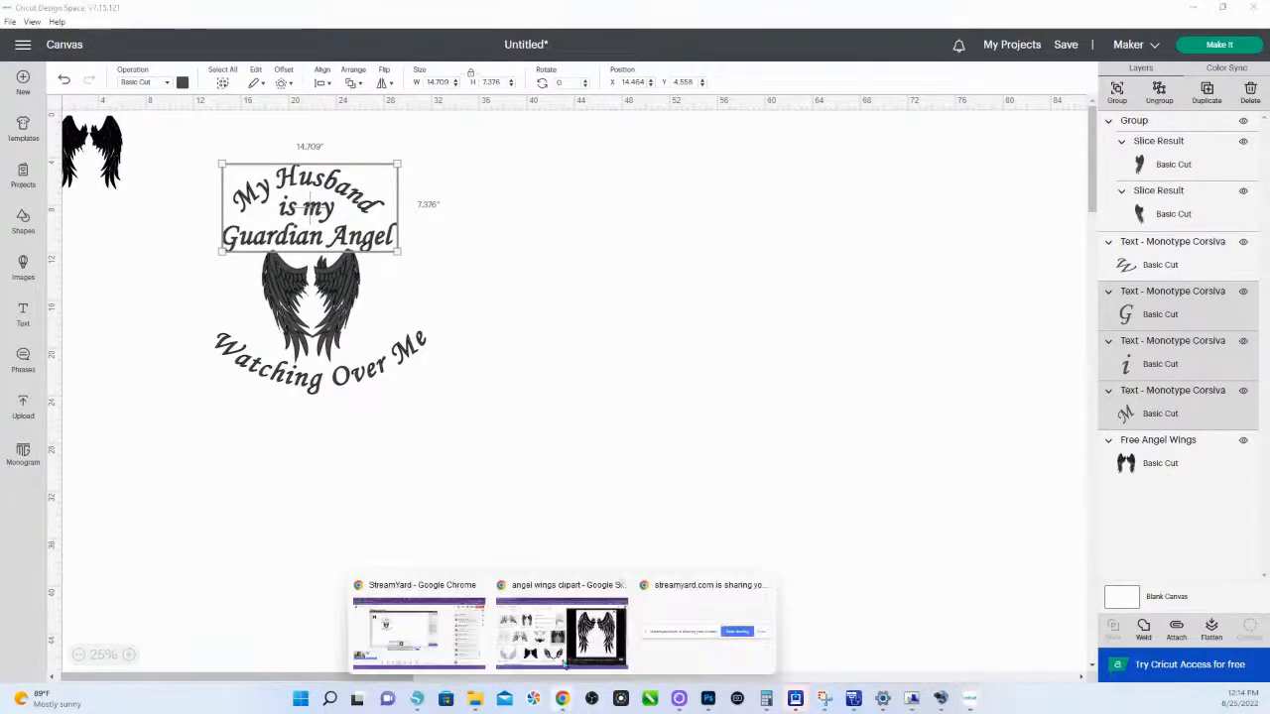
pyautogui.click(558, 586)
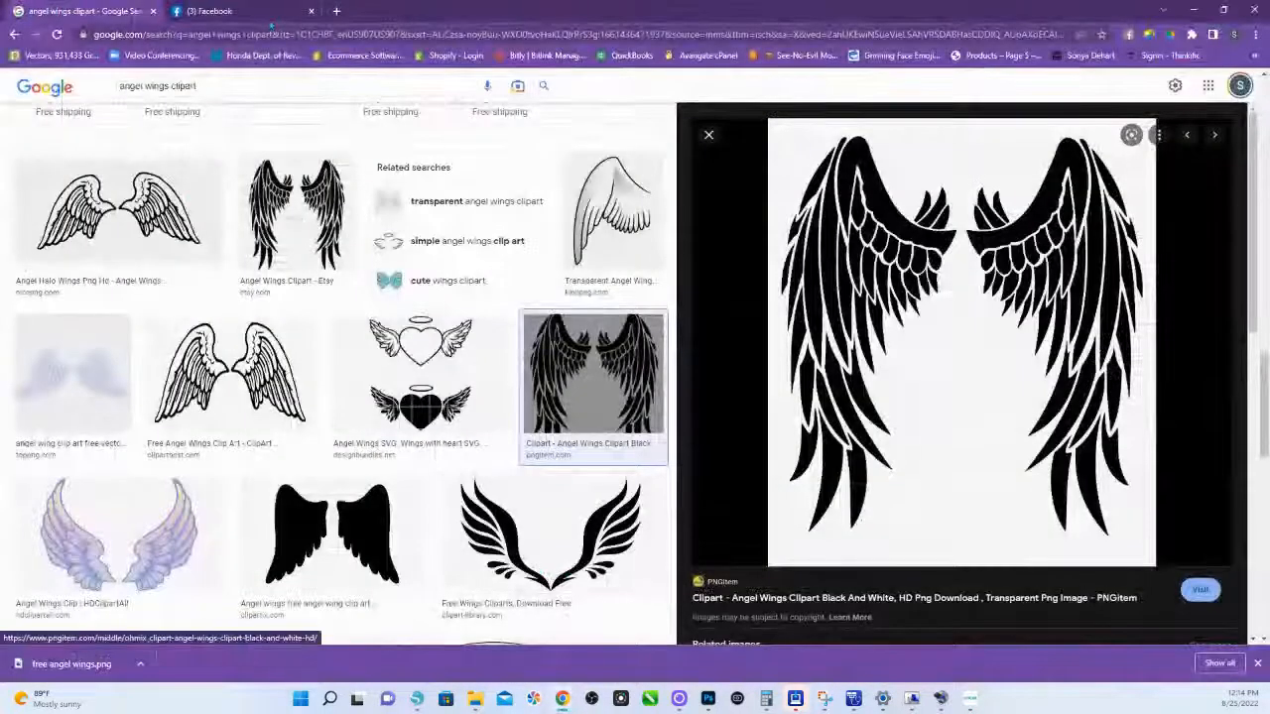
pyautogui.hotkey('ctrl', 't')
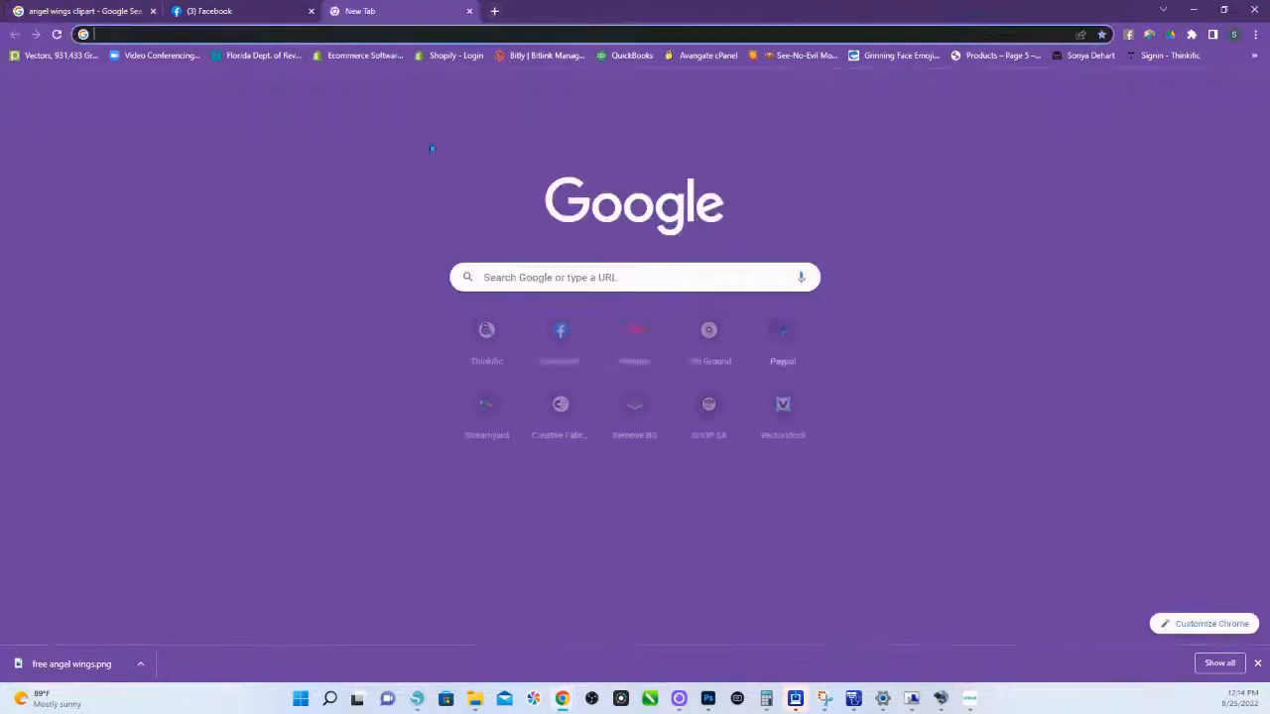
pyautogui.click(708, 407)
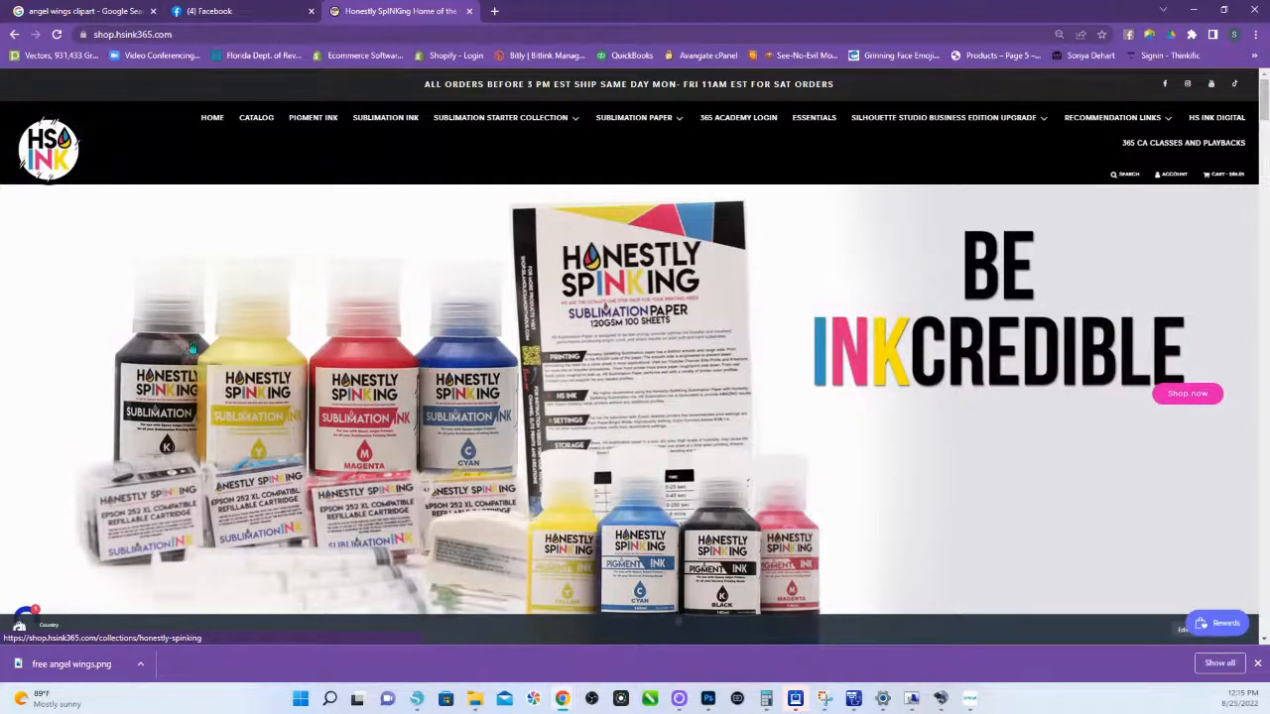
pyautogui.scroll(-5, 681, 411)
pyautogui.scroll(-15, 585, 452)
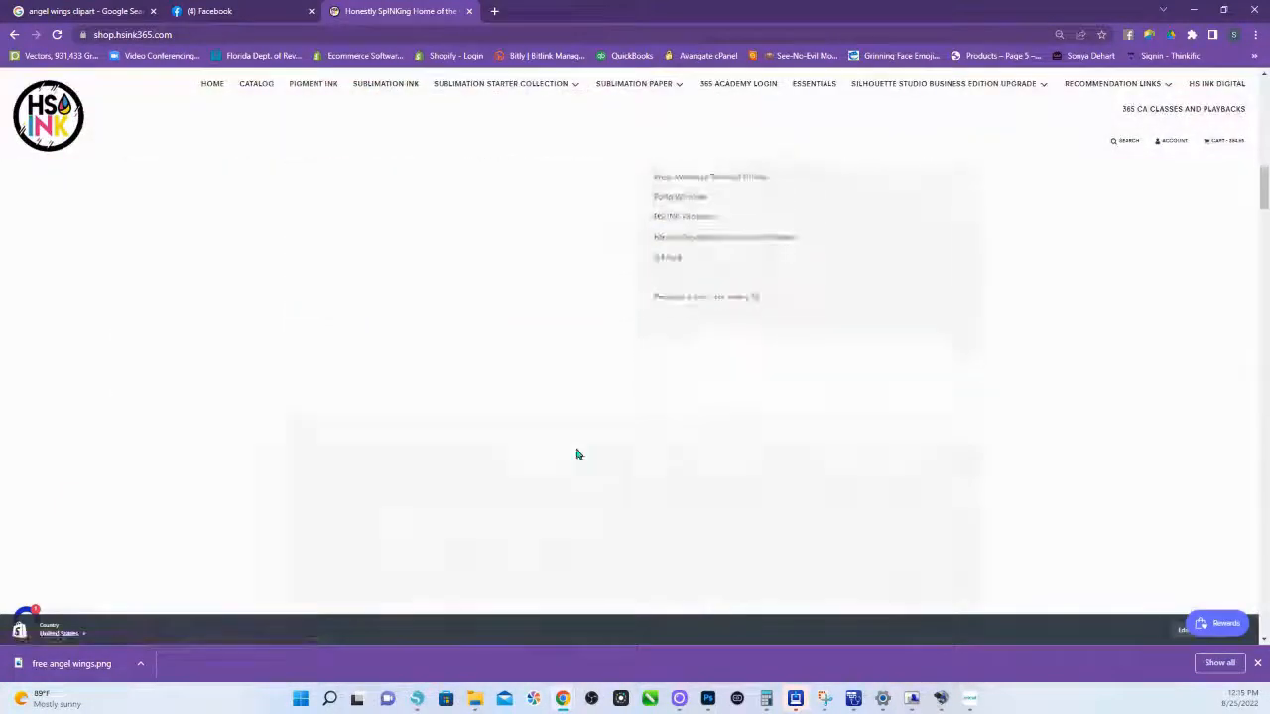
pyautogui.scroll(-10, 496, 420)
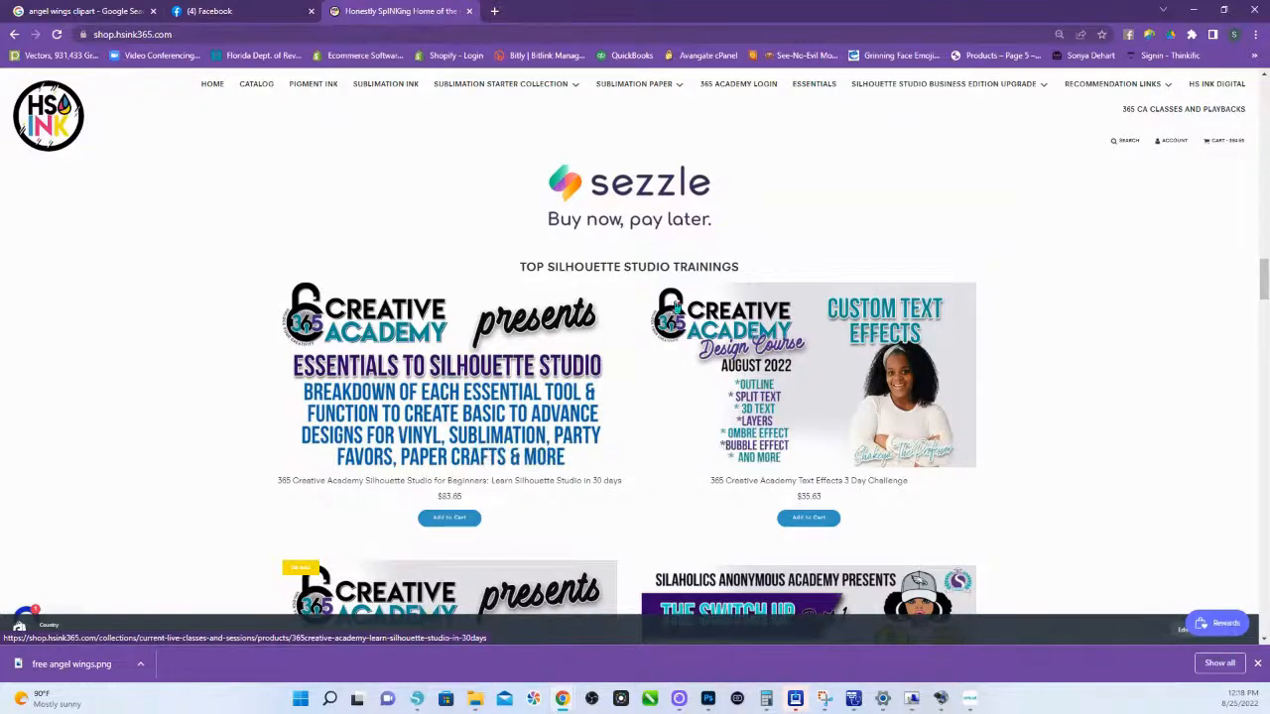
# Search the store for "help" and look through the one-on-one help session listings.
pyautogui.click(1126, 142)
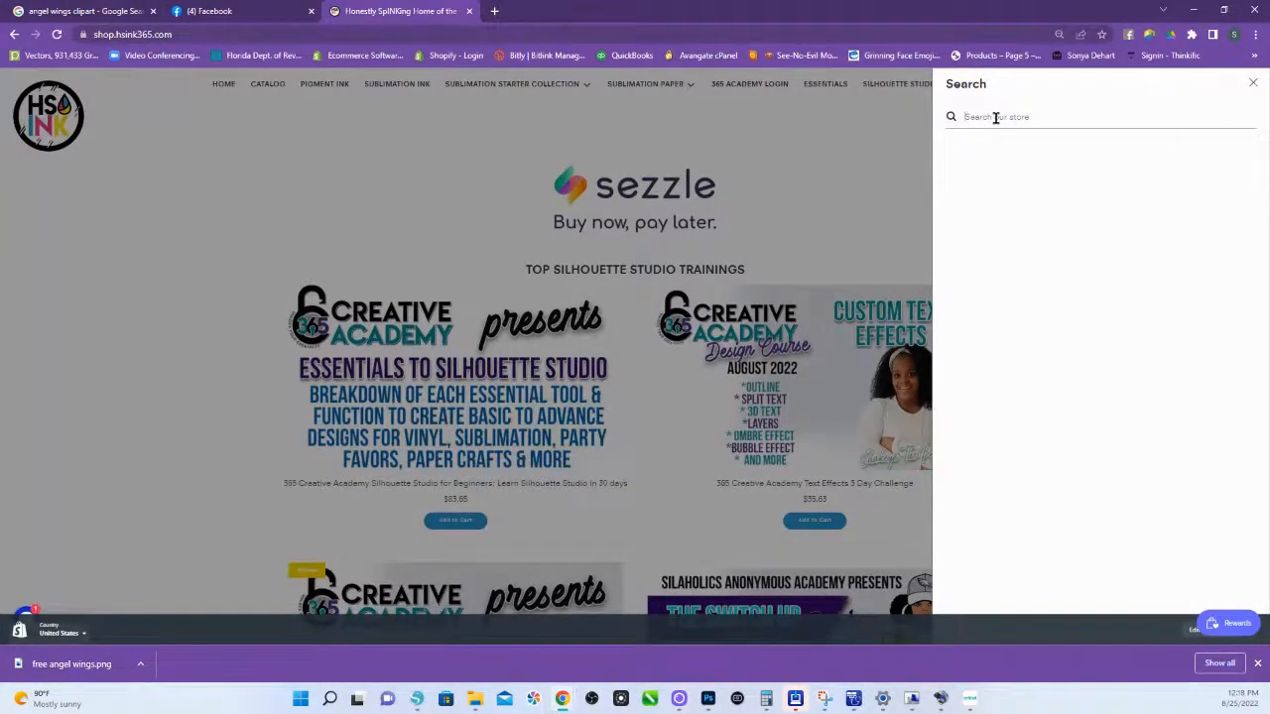
pyautogui.write('hello')
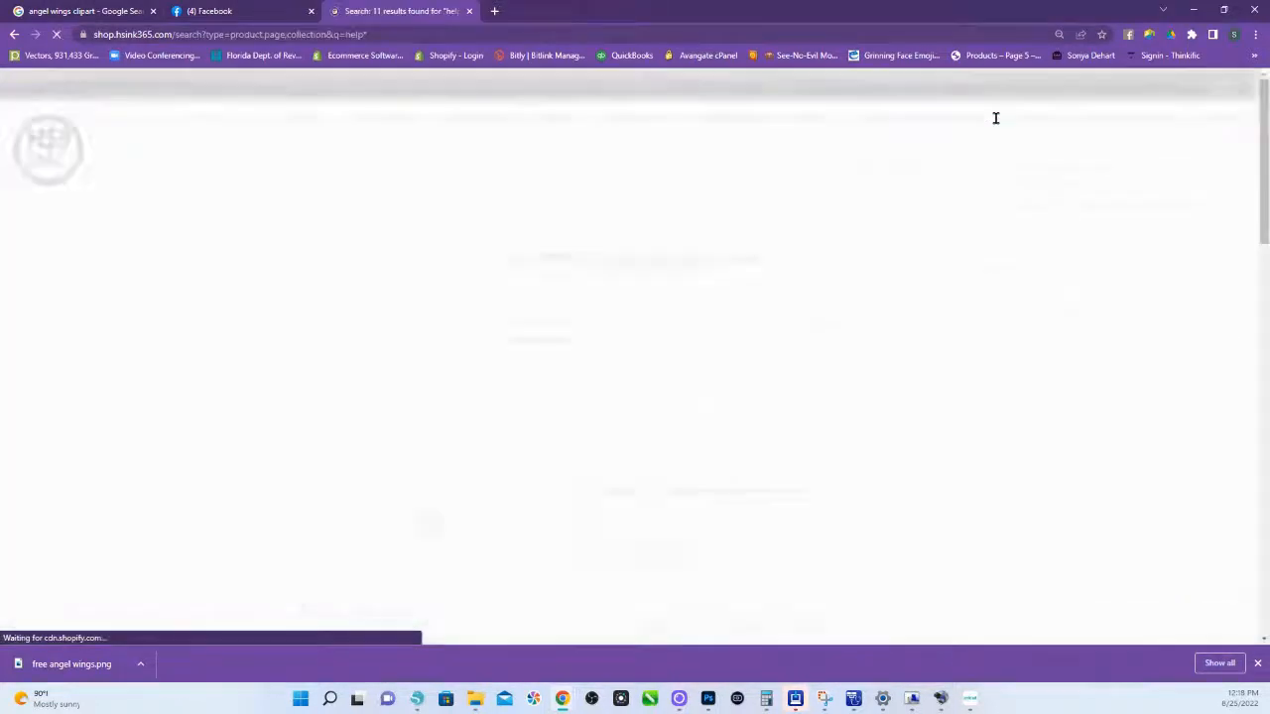
pyautogui.scroll(-1, 569, 429)
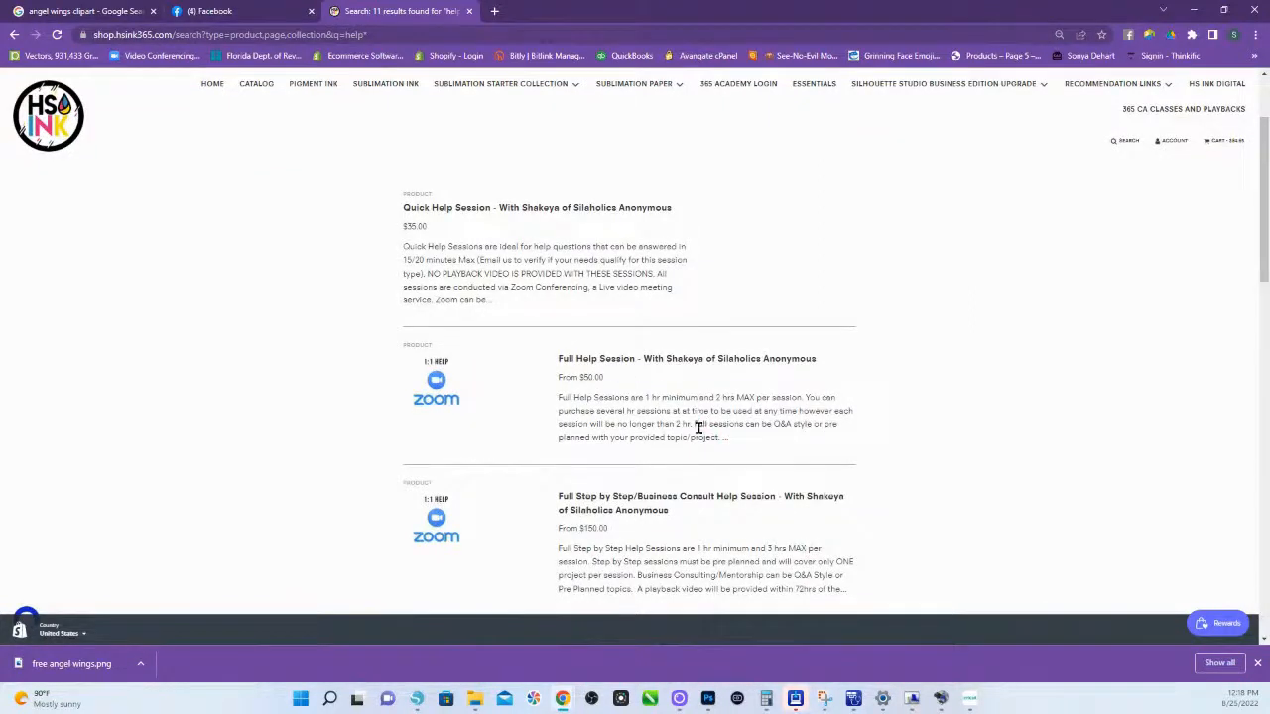
pyautogui.scroll(-1, 694, 411)
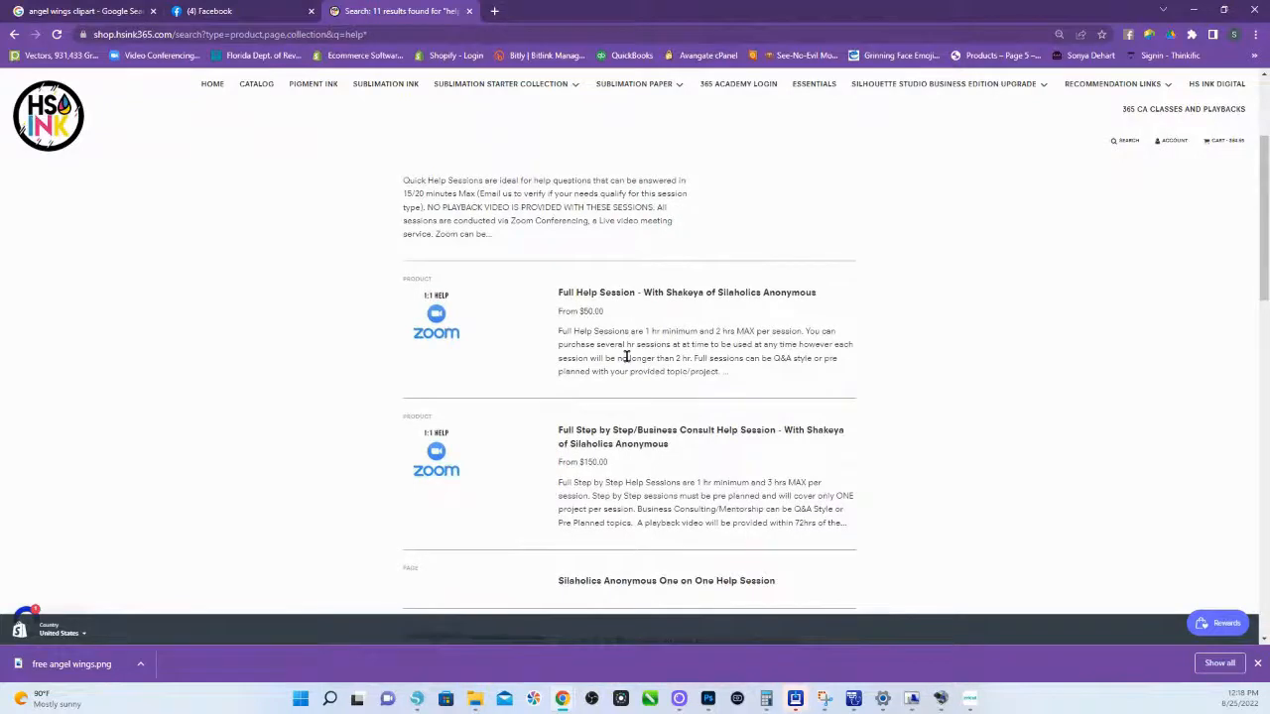